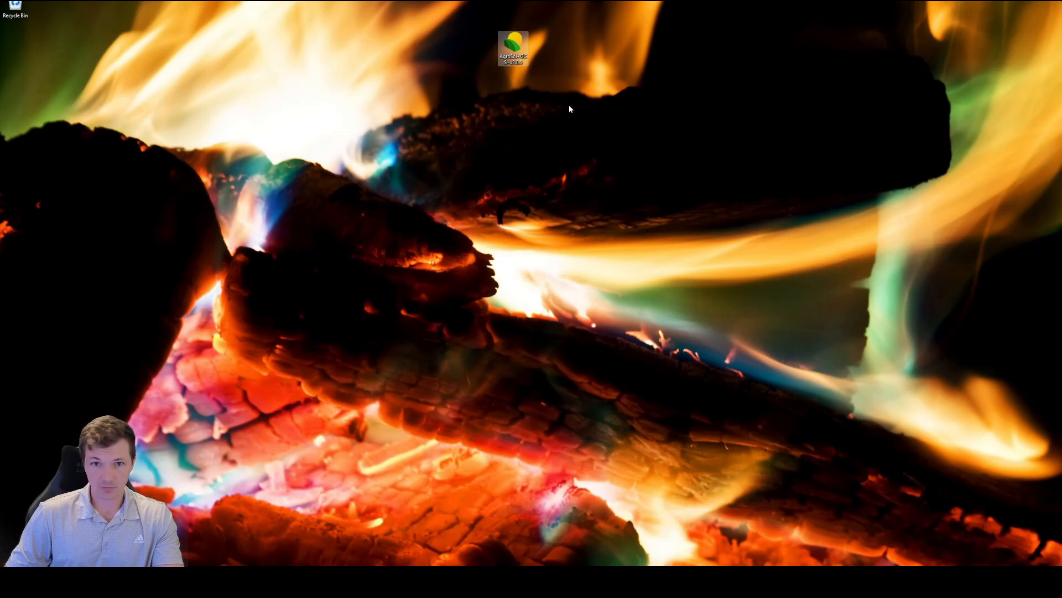
Step: Run the AgroSol GCS installer from the desktop
{"action": "left_click", "coordinate": [547, 88]}
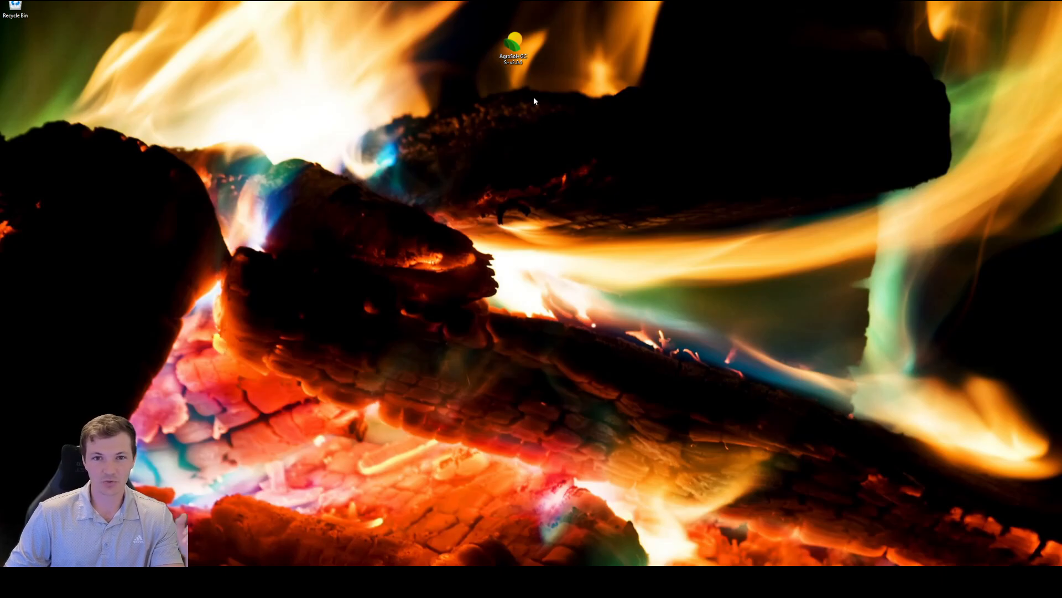
{"action": "double_click", "coordinate": [518, 50]}
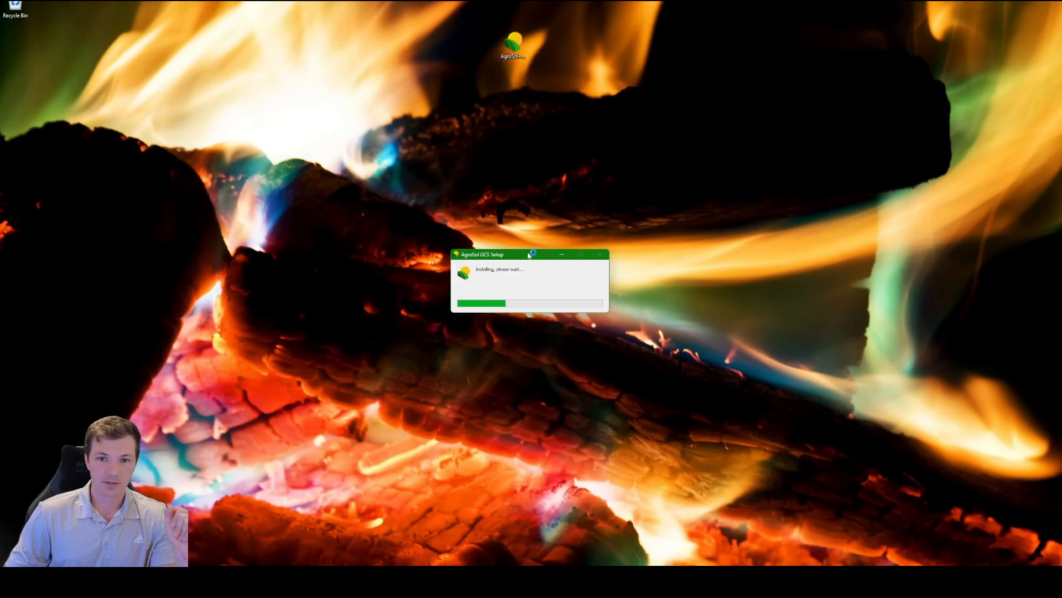
{"action": "left_click_drag", "start_coordinate": [528, 253], "coordinate": [497, 197]}
{"action": "left_click", "coordinate": [513, 47]}
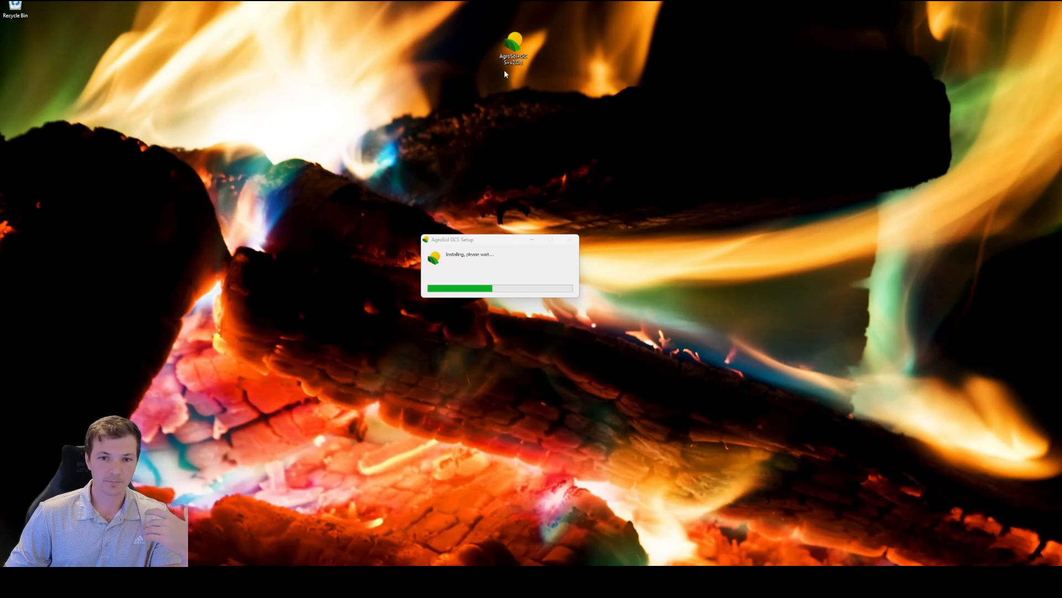
{"action": "left_click_drag", "start_coordinate": [500, 243], "coordinate": [516, 241]}
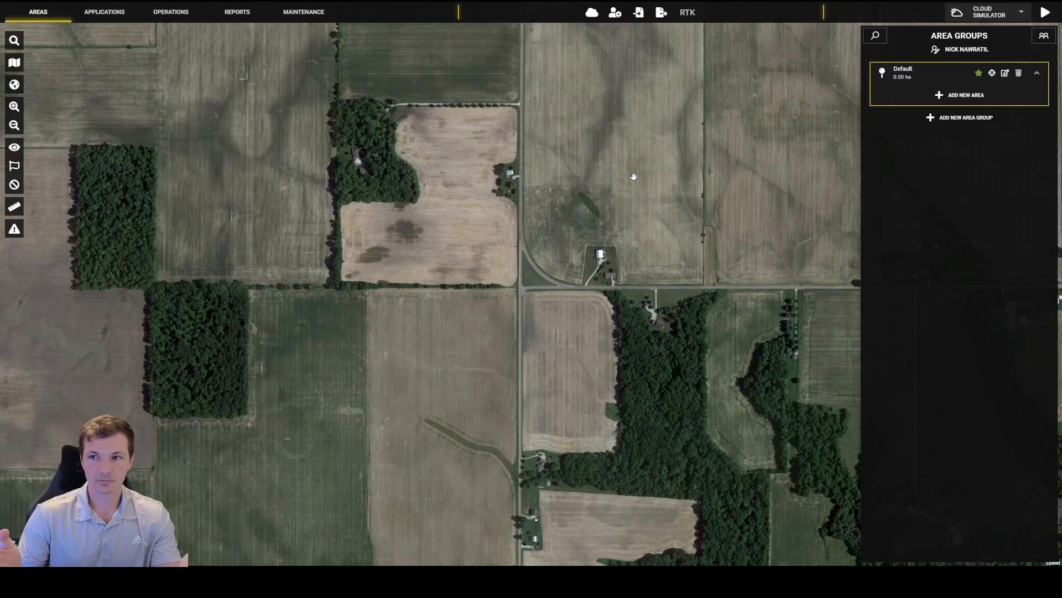
Step: Log out of the current account through the user settings and confirm the logout
{"action": "left_click", "coordinate": [616, 13]}
{"action": "left_click", "coordinate": [530, 428]}
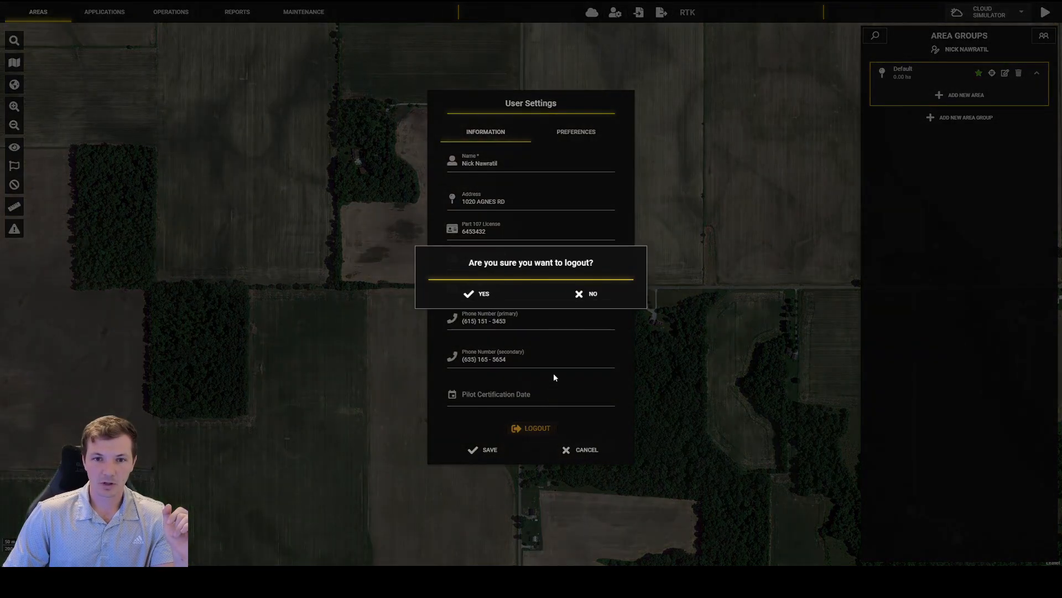
{"action": "left_click", "coordinate": [476, 294]}
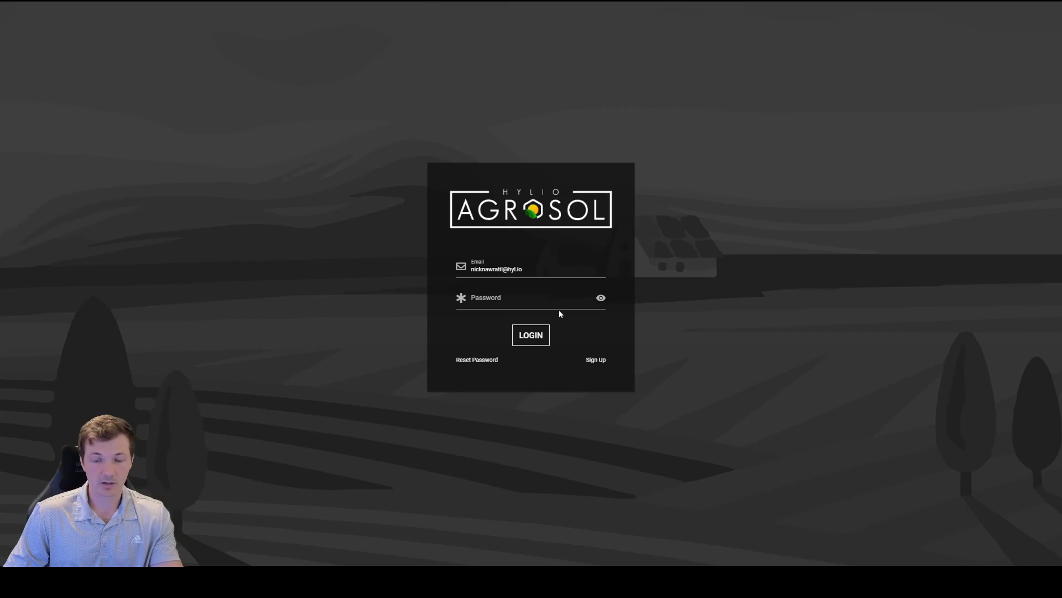
Step: Open the account sign-up form from the login page
{"action": "left_click_drag", "start_coordinate": [531, 269], "coordinate": [458, 271]}
{"action": "left_click", "coordinate": [548, 269]}
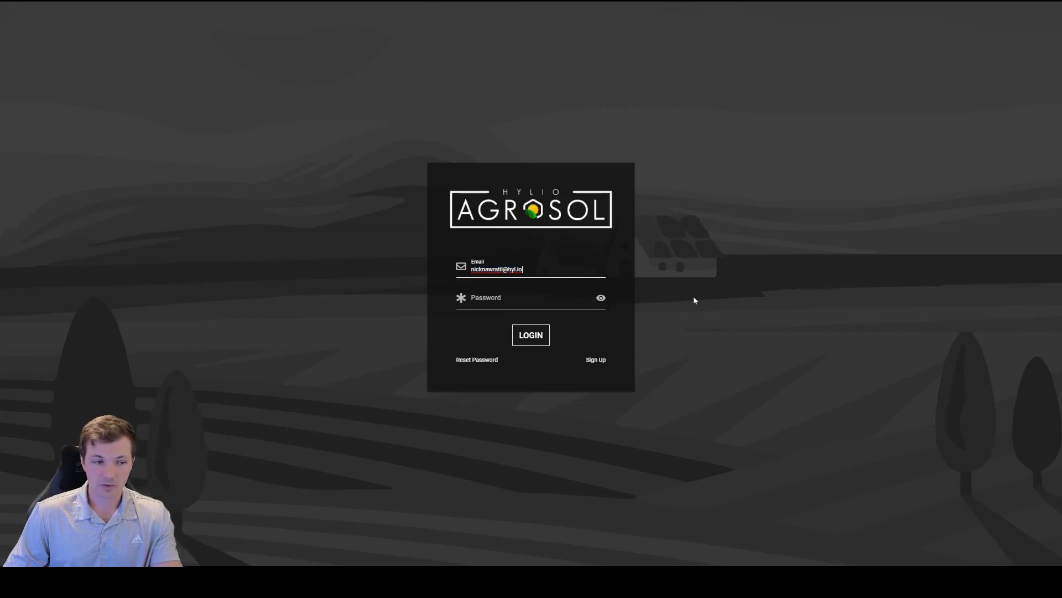
{"action": "left_click", "coordinate": [598, 360]}
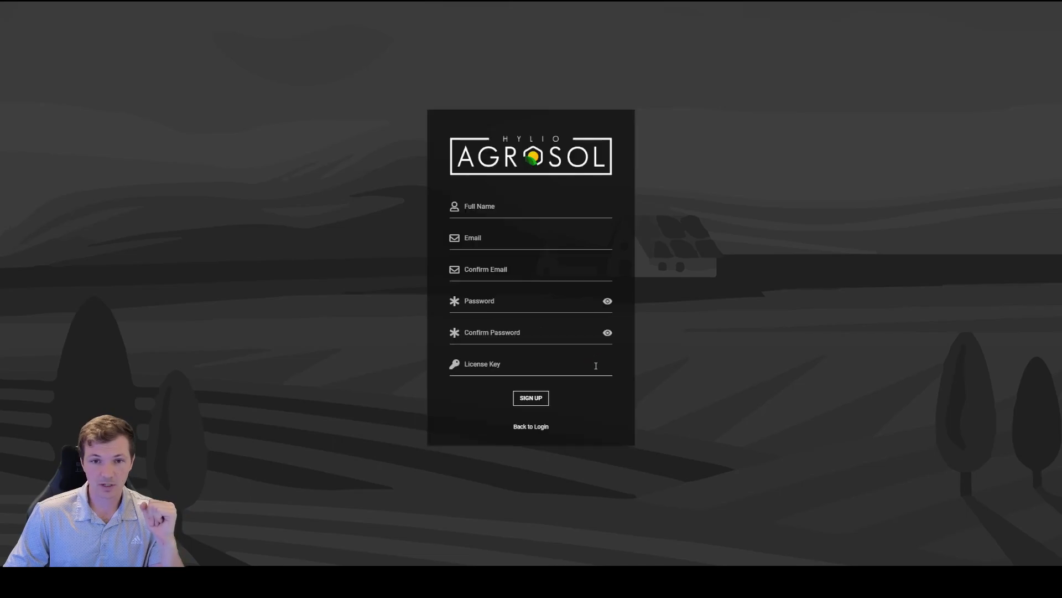
Step: Go through the sign-up form's name, email, password, confirmation and license key fields without filling them in
{"action": "left_click", "coordinate": [530, 219]}
{"action": "left_click", "coordinate": [491, 239]}
{"action": "key", "text": "Tab"}
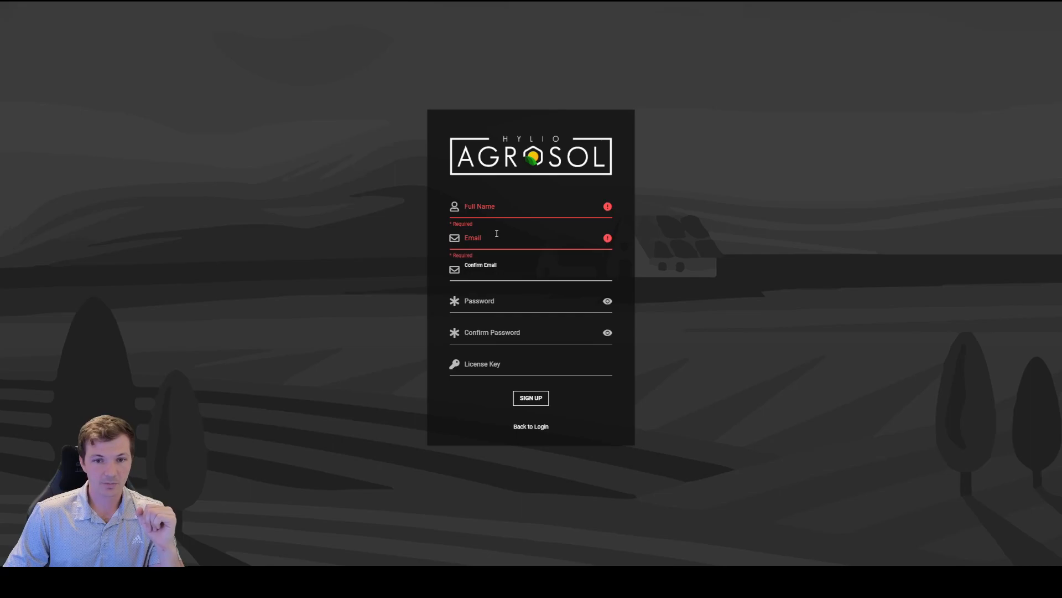
{"action": "left_click", "coordinate": [501, 301]}
{"action": "left_click", "coordinate": [501, 334]}
{"action": "left_click", "coordinate": [501, 305]}
{"action": "left_click", "coordinate": [502, 340]}
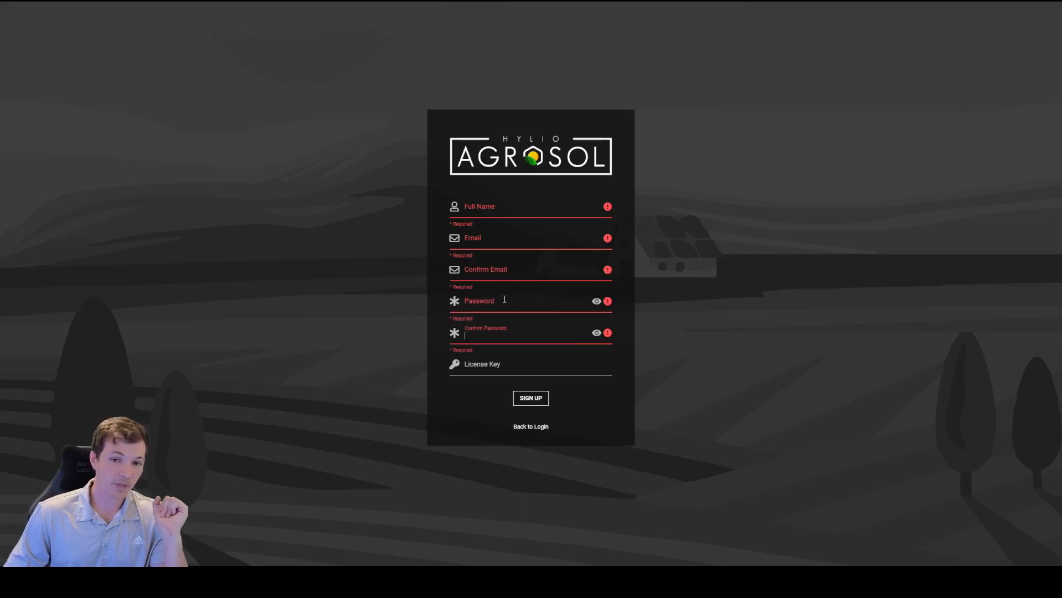
{"action": "left_click", "coordinate": [487, 370]}
{"action": "left_click", "coordinate": [489, 370]}
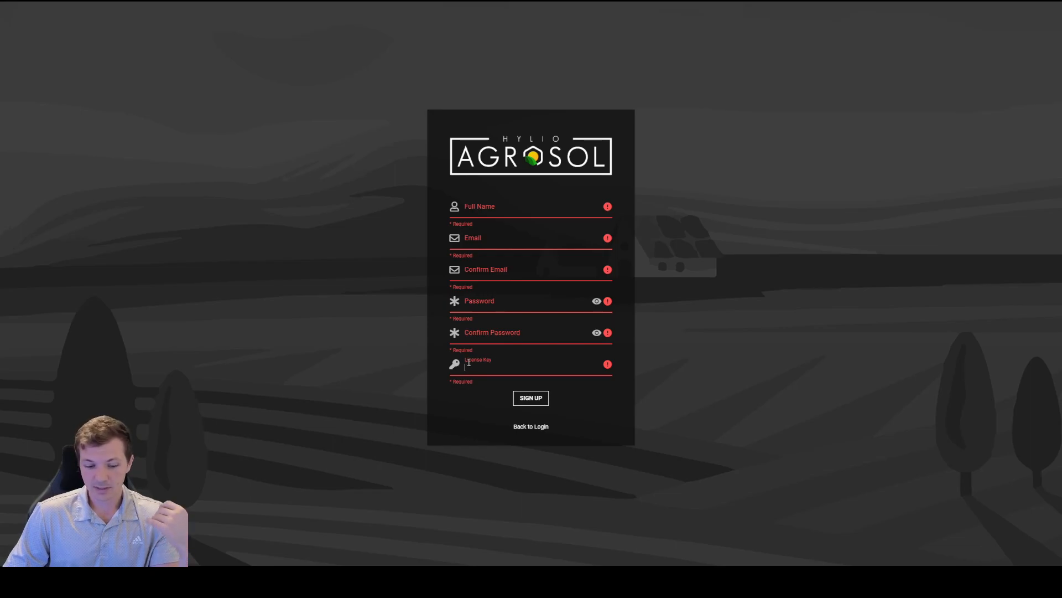
Step: Lower the program window to show the installer on the desktop, then restore it and return to the License Key field
{"action": "left_click_drag", "start_coordinate": [569, 1], "coordinate": [546, 189]}
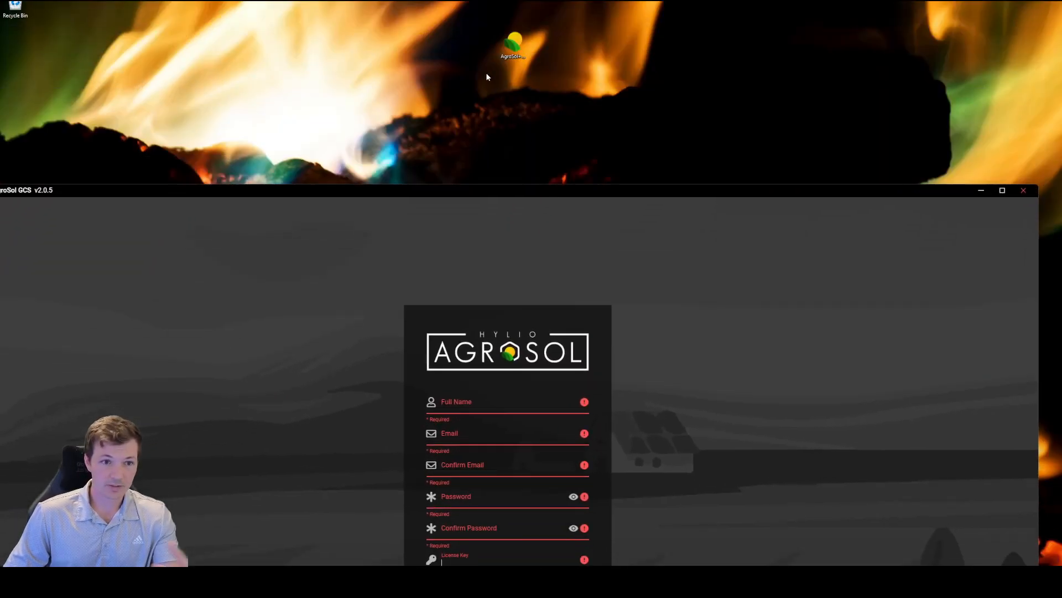
{"action": "left_click_drag", "start_coordinate": [654, 197], "coordinate": [666, 0]}
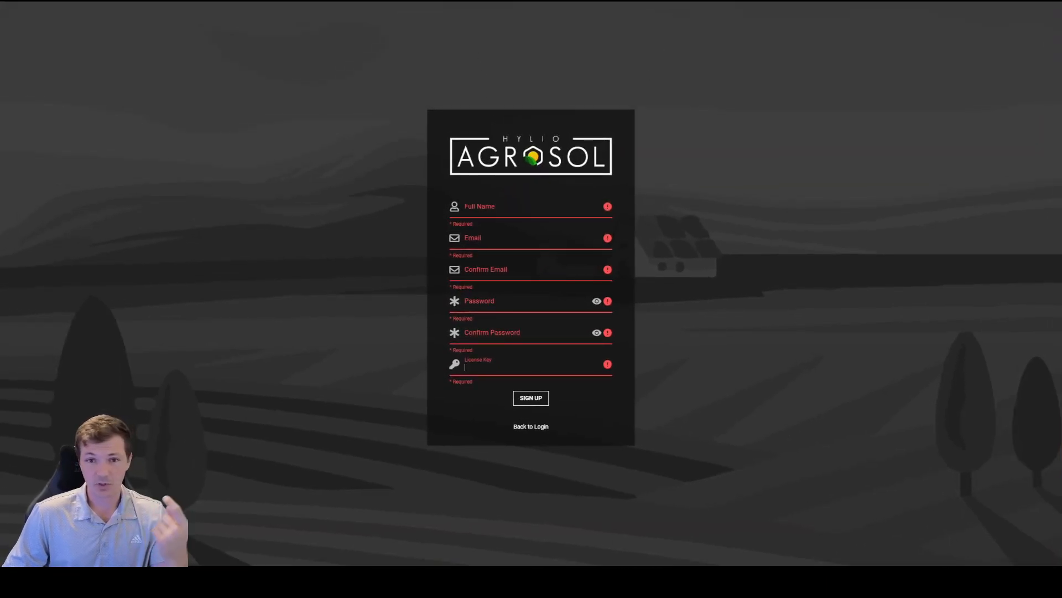
{"action": "mouse_move", "coordinate": [469, 2]}
{"action": "left_mouse_down"}
{"action": "mouse_move", "coordinate": [473, 84]}
{"action": "mouse_move", "coordinate": [480, 0]}
{"action": "left_mouse_up"}
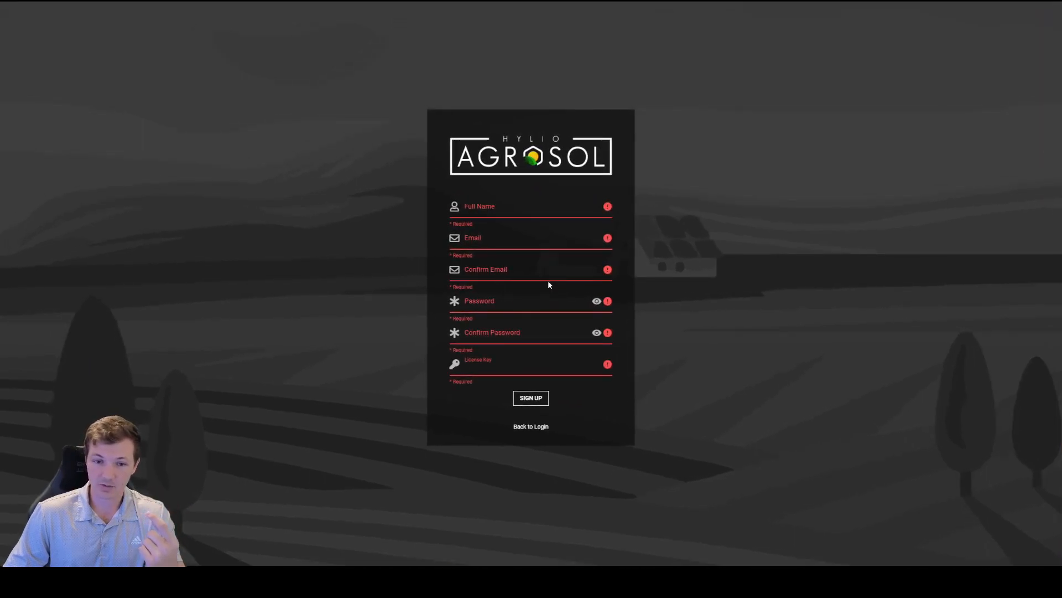
{"action": "left_click", "coordinate": [501, 367]}
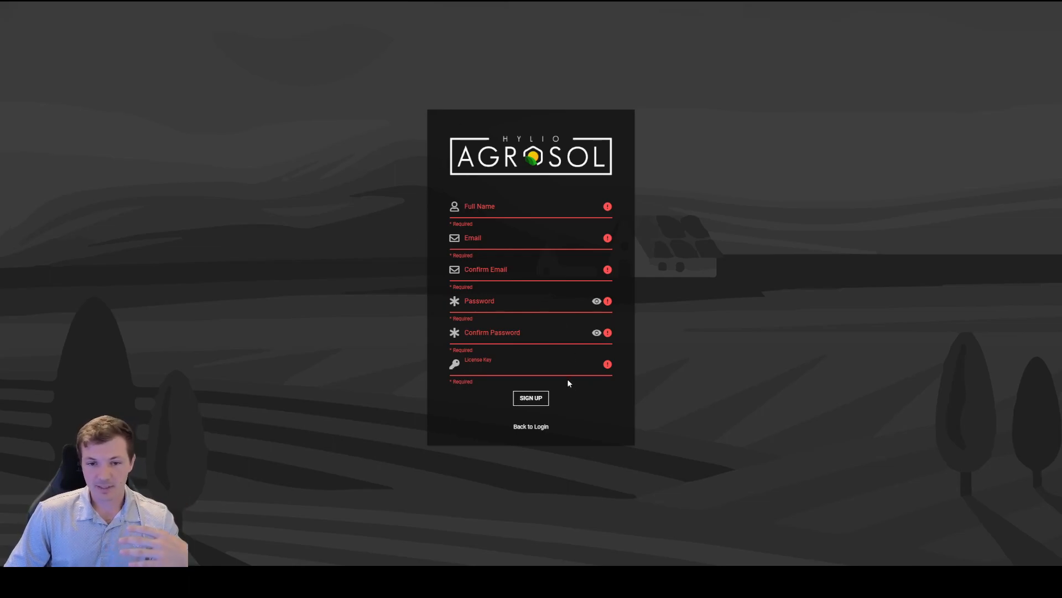
Step: Return to the login page, check the email field and briefly revisit the sign-up form
{"action": "left_click", "coordinate": [532, 427]}
{"action": "left_click", "coordinate": [540, 274]}
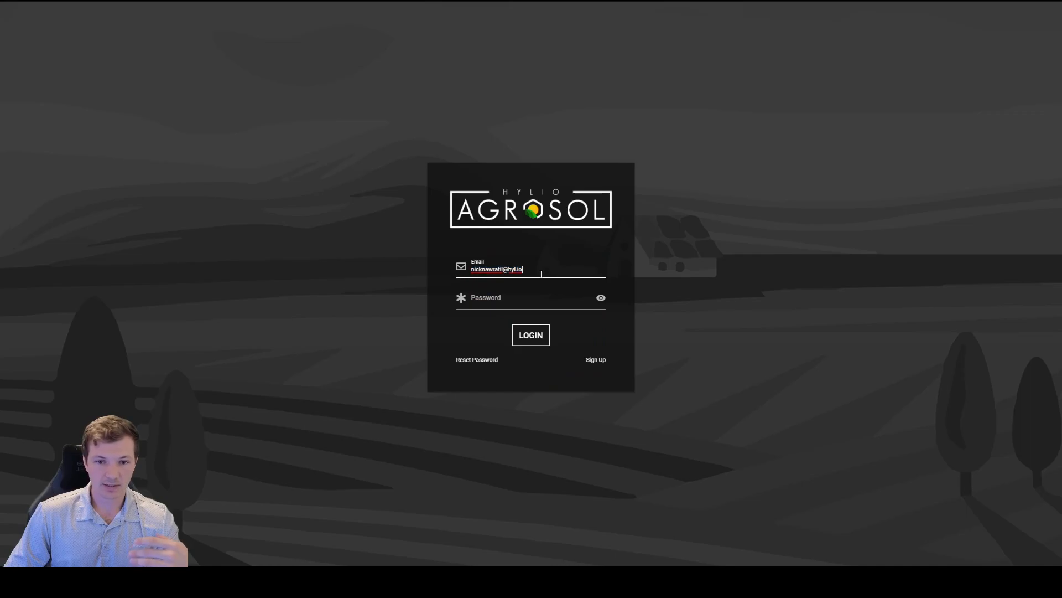
{"action": "left_click_drag", "start_coordinate": [540, 274], "coordinate": [440, 272]}
{"action": "left_click", "coordinate": [554, 266]}
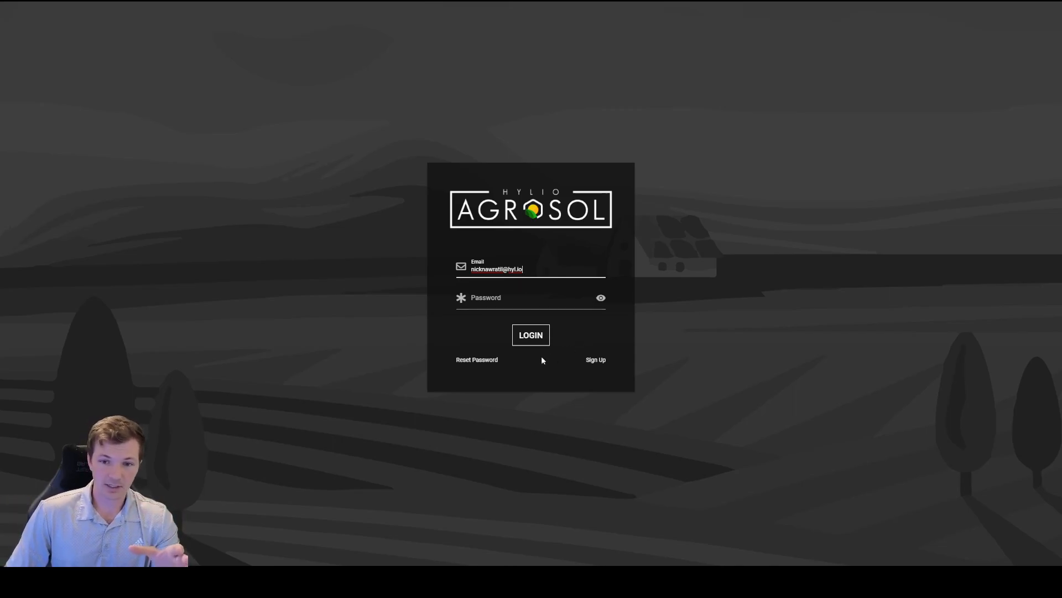
{"action": "left_click", "coordinate": [595, 360]}
{"action": "left_click", "coordinate": [530, 427]}
Step: Enter the account password and log in
{"action": "left_click", "coordinate": [518, 304]}
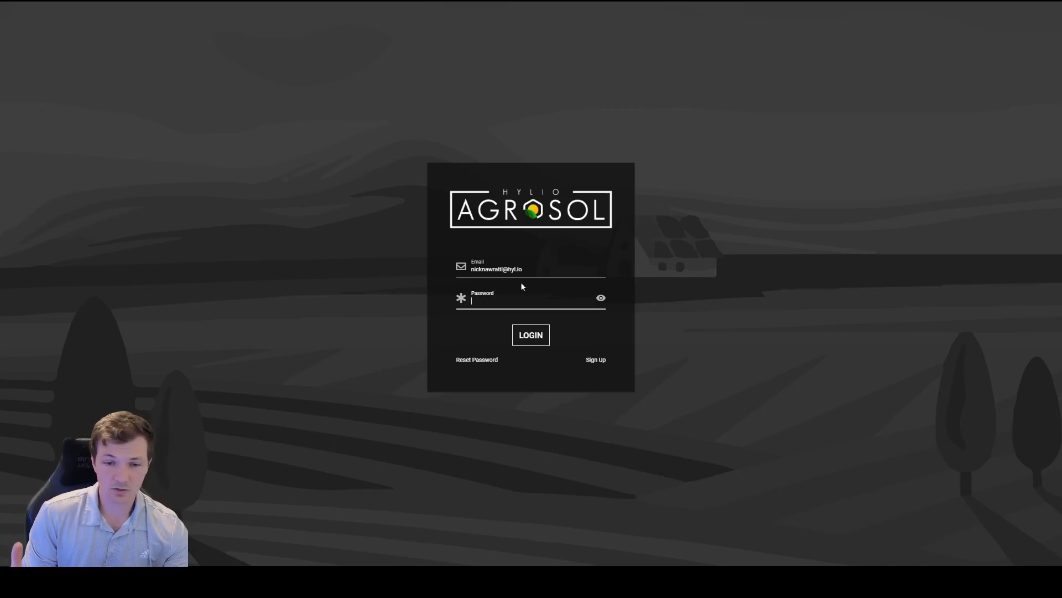
{"action": "type", "text": "••"}
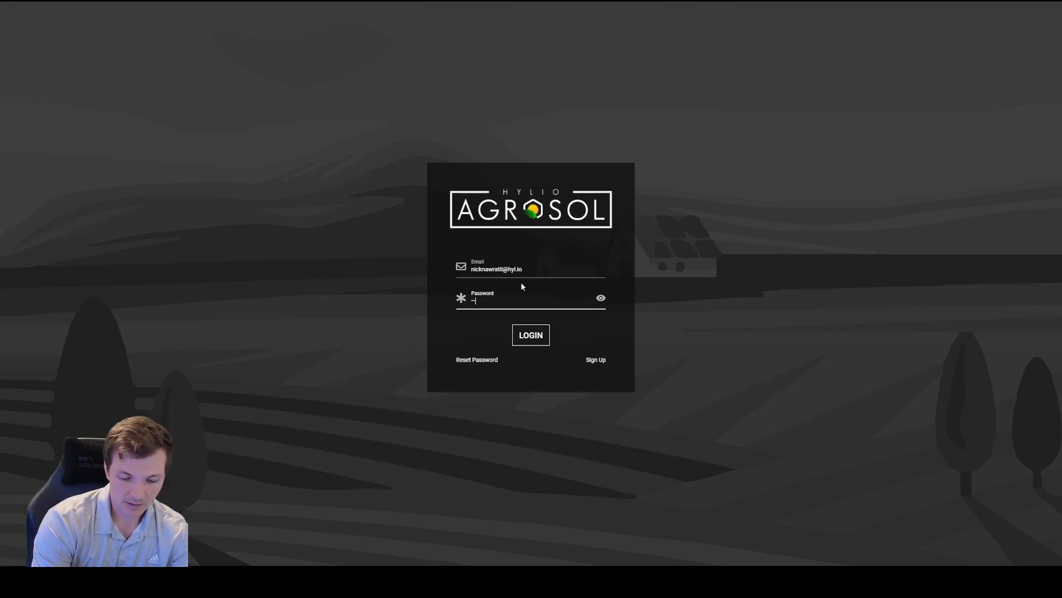
{"action": "type", "text": "••••"}
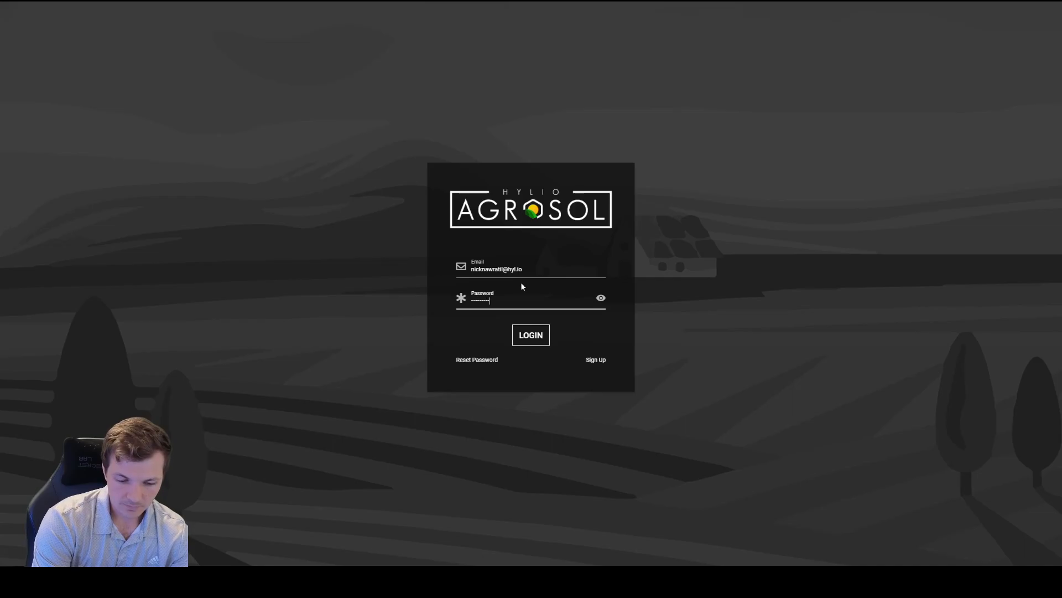
{"action": "key", "text": "Return"}
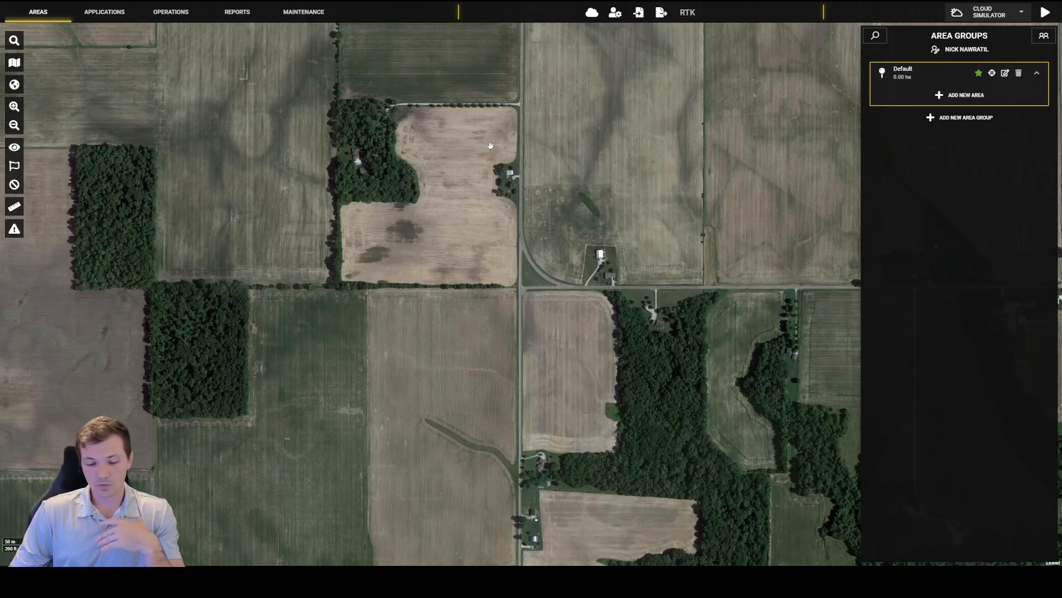
Step: View the customers and products available for upload in Cloud Storage, and close it without uploading
{"action": "left_click_drag", "start_coordinate": [427, 153], "coordinate": [498, 258]}
{"action": "scroll", "coordinate": [476, 230], "scroll_direction": "down", "scroll_amount": 2}
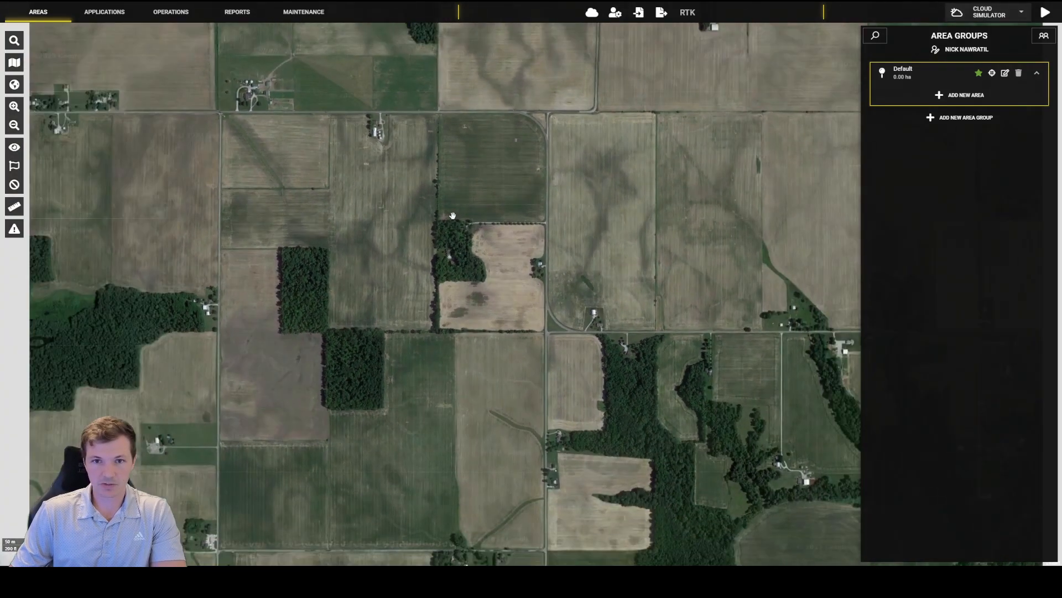
{"action": "left_click_drag", "start_coordinate": [634, 158], "coordinate": [499, 186]}
{"action": "scroll", "coordinate": [509, 211], "scroll_direction": "down", "scroll_amount": 2}
{"action": "scroll", "coordinate": [487, 232], "scroll_direction": "up", "scroll_amount": 2}
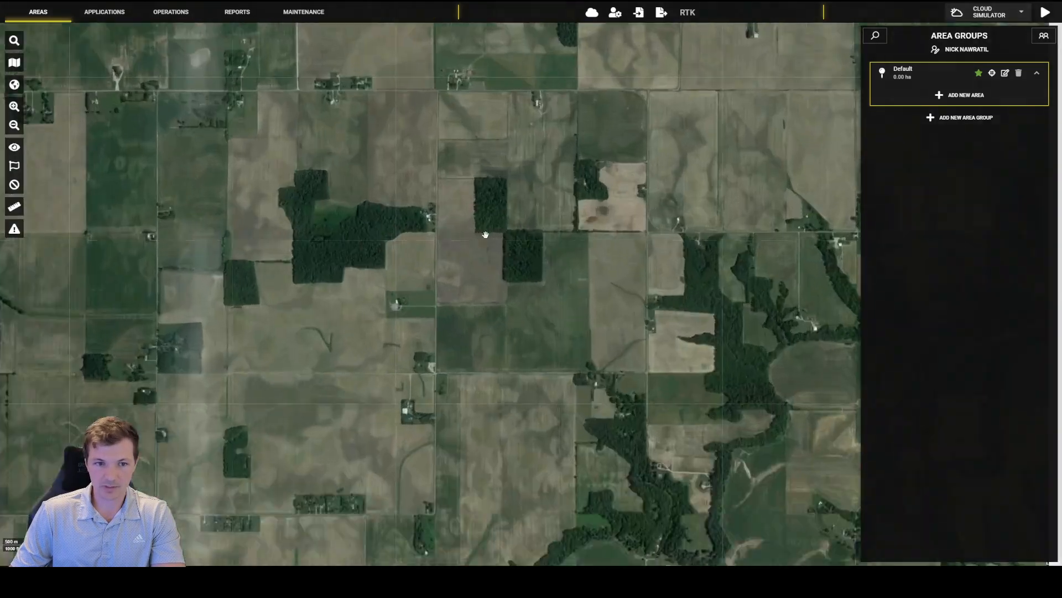
{"action": "left_click", "coordinate": [593, 13]}
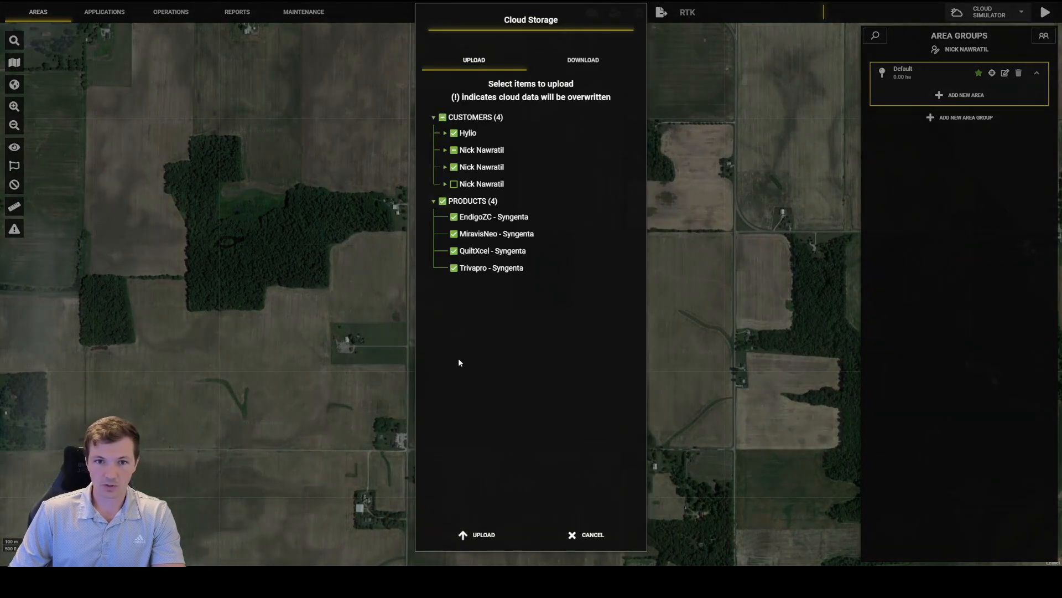
{"action": "left_click", "coordinate": [578, 534]}
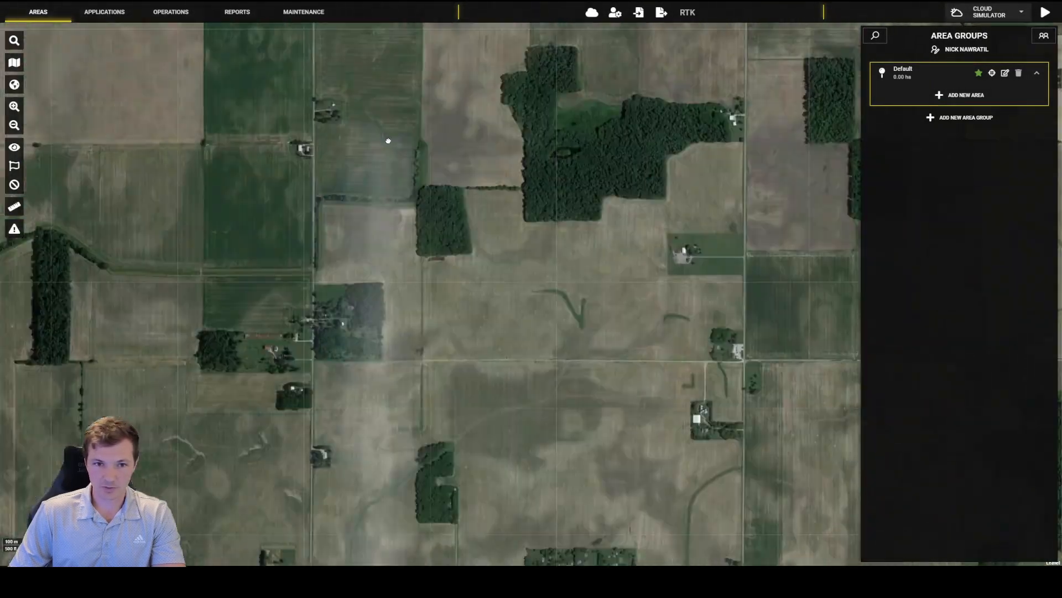
Step: Explore the satellite map from the regional scale down to individual properties, fields and woodland
{"action": "left_click_drag", "start_coordinate": [389, 140], "coordinate": [276, 100]}
{"action": "scroll", "coordinate": [555, 301], "scroll_direction": "down", "scroll_amount": 3}
{"action": "left_click_drag", "start_coordinate": [555, 301], "coordinate": [266, 166]}
{"action": "scroll", "coordinate": [580, 284], "scroll_direction": "down", "scroll_amount": 3}
{"action": "scroll", "coordinate": [495, 256], "scroll_direction": "down", "scroll_amount": 5}
{"action": "left_click_drag", "start_coordinate": [670, 337], "coordinate": [506, 260]}
{"action": "scroll", "coordinate": [505, 259], "scroll_direction": "up", "scroll_amount": 8}
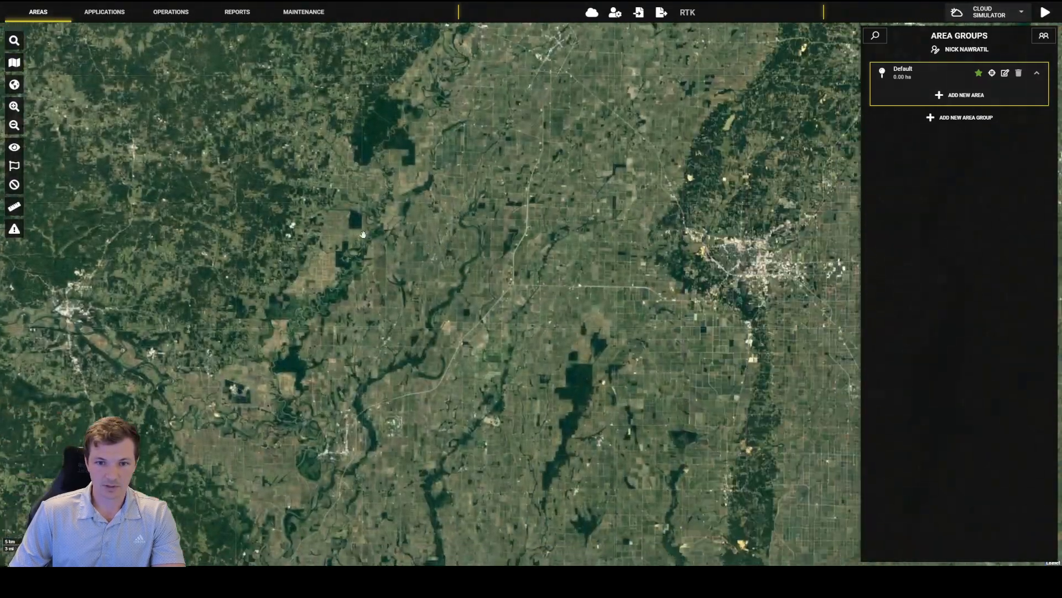
{"action": "scroll", "coordinate": [459, 266], "scroll_direction": "up", "scroll_amount": 7}
{"action": "scroll", "coordinate": [474, 266], "scroll_direction": "down", "scroll_amount": 5}
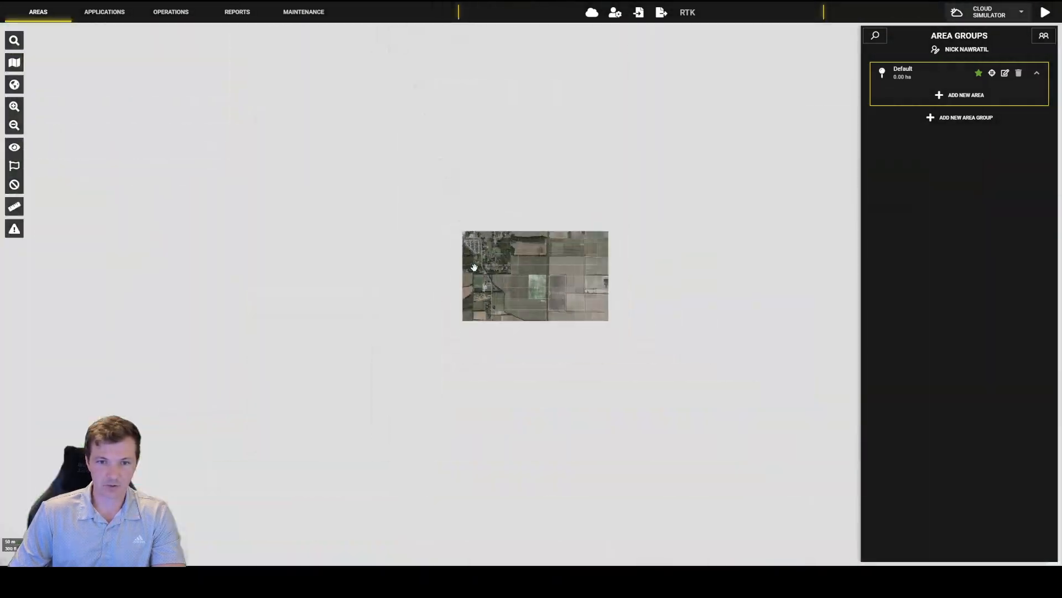
{"action": "left_click_drag", "start_coordinate": [268, 331], "coordinate": [459, 396]}
{"action": "scroll", "coordinate": [459, 397], "scroll_direction": "down", "scroll_amount": 5}
{"action": "scroll", "coordinate": [465, 388], "scroll_direction": "up", "scroll_amount": 6}
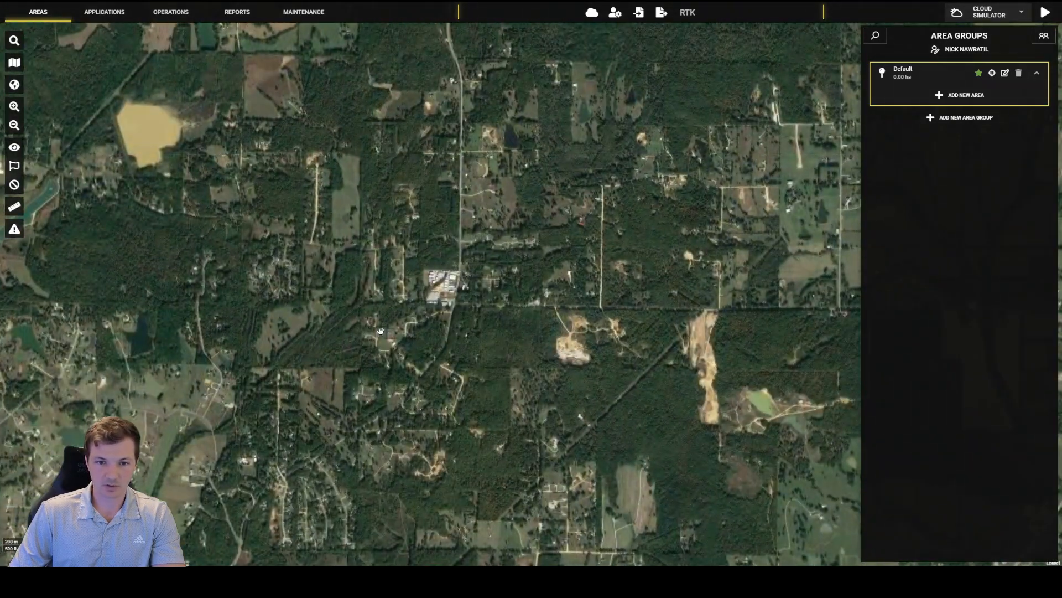
{"action": "left_click_drag", "start_coordinate": [427, 335], "coordinate": [484, 232]}
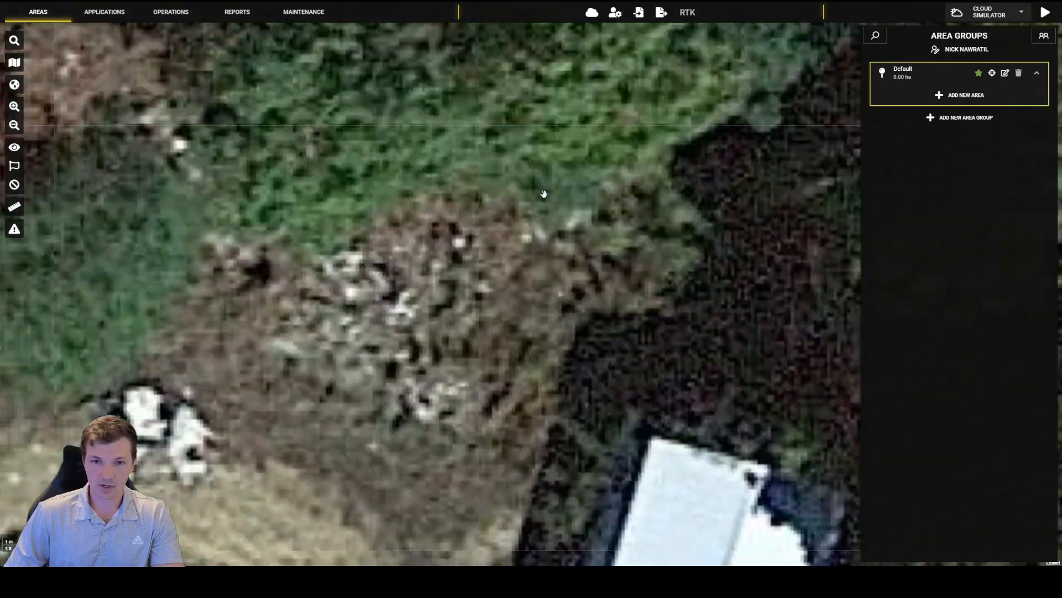
{"action": "scroll", "coordinate": [478, 313], "scroll_direction": "down", "scroll_amount": 2}
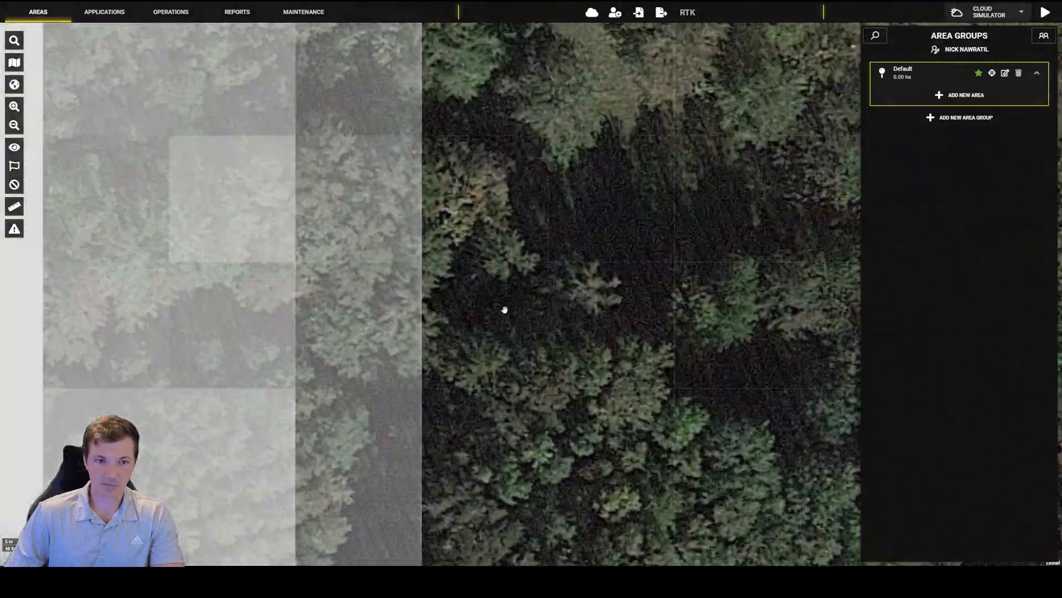
{"action": "scroll", "coordinate": [503, 308], "scroll_direction": "down", "scroll_amount": 1}
{"action": "scroll", "coordinate": [482, 378], "scroll_direction": "down", "scroll_amount": 1}
{"action": "left_click_drag", "start_coordinate": [467, 176], "coordinate": [420, 300]}
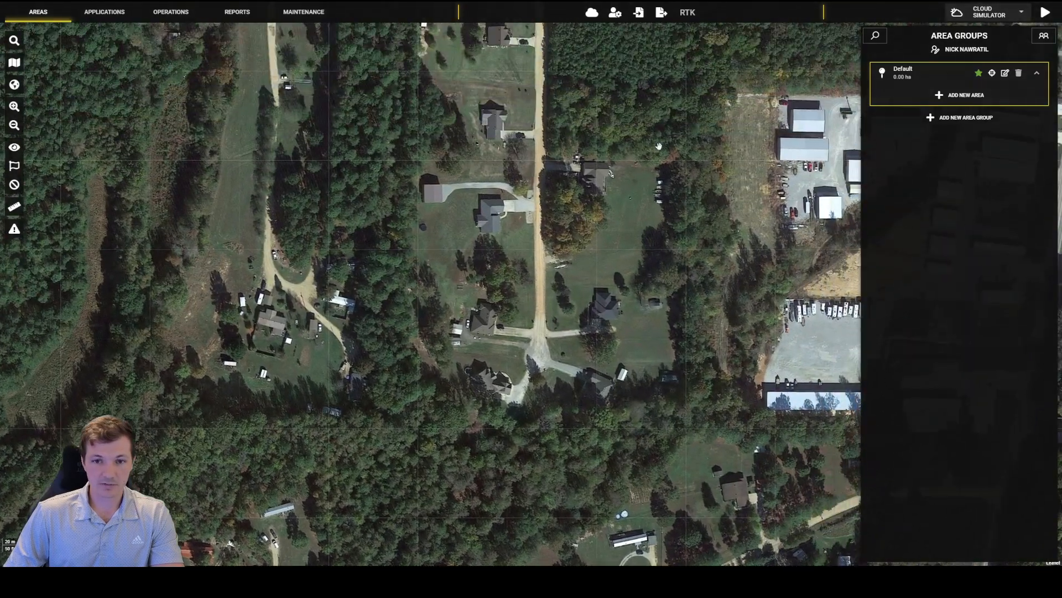
{"action": "left_click_drag", "start_coordinate": [791, 100], "coordinate": [569, 187]}
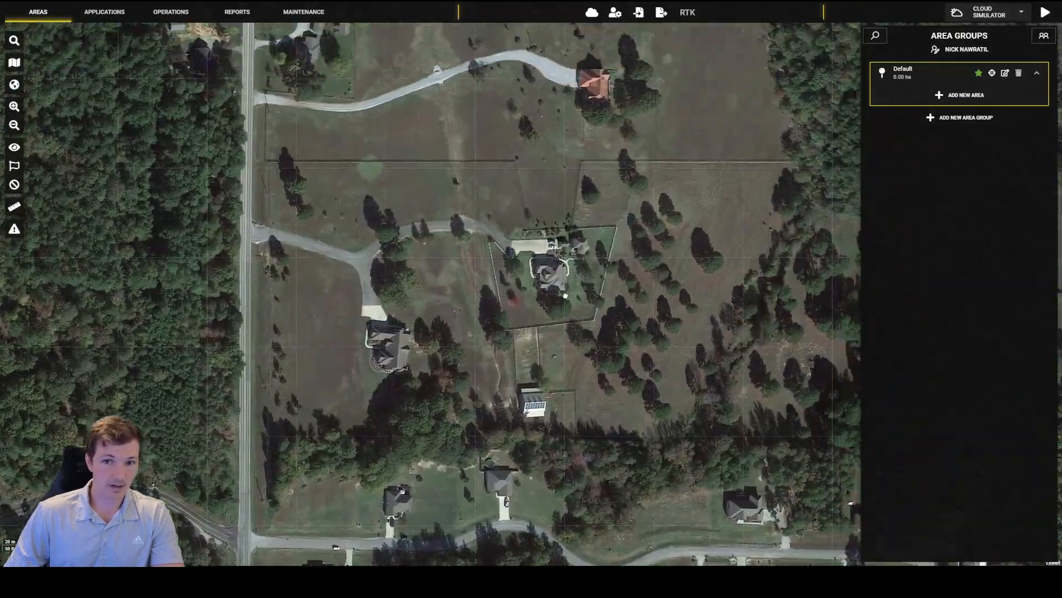
{"action": "left_click_drag", "start_coordinate": [566, 295], "coordinate": [465, 459]}
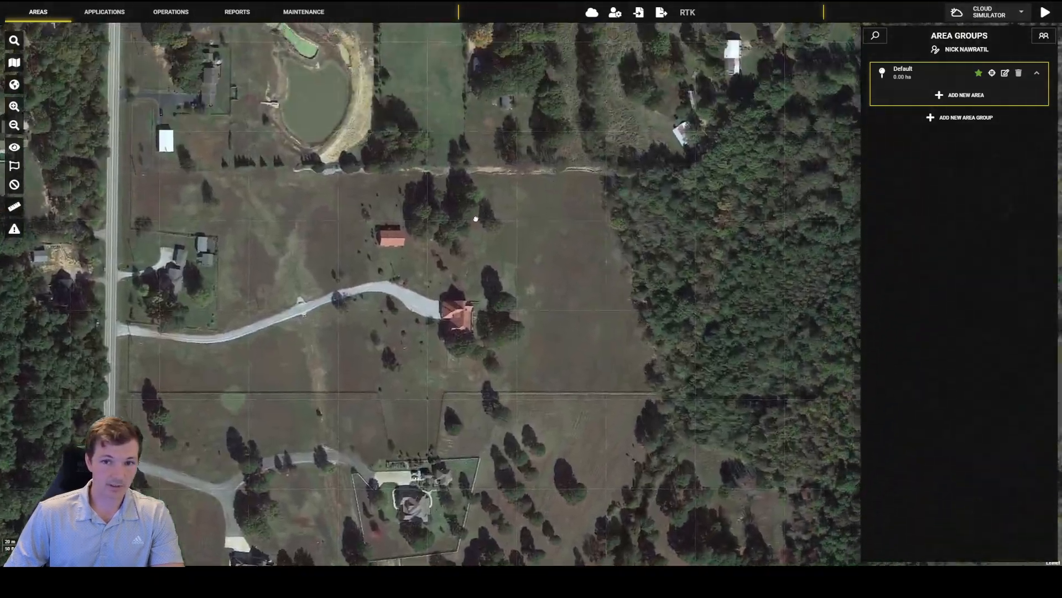
{"action": "left_click_drag", "start_coordinate": [194, 149], "coordinate": [328, 328]}
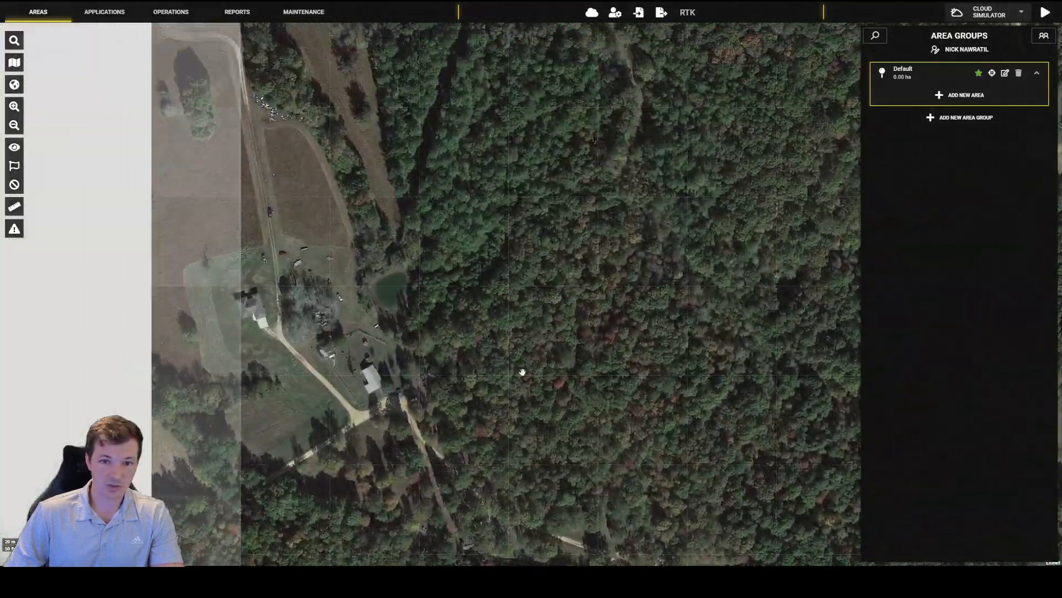
{"action": "left_click_drag", "start_coordinate": [522, 371], "coordinate": [481, 269]}
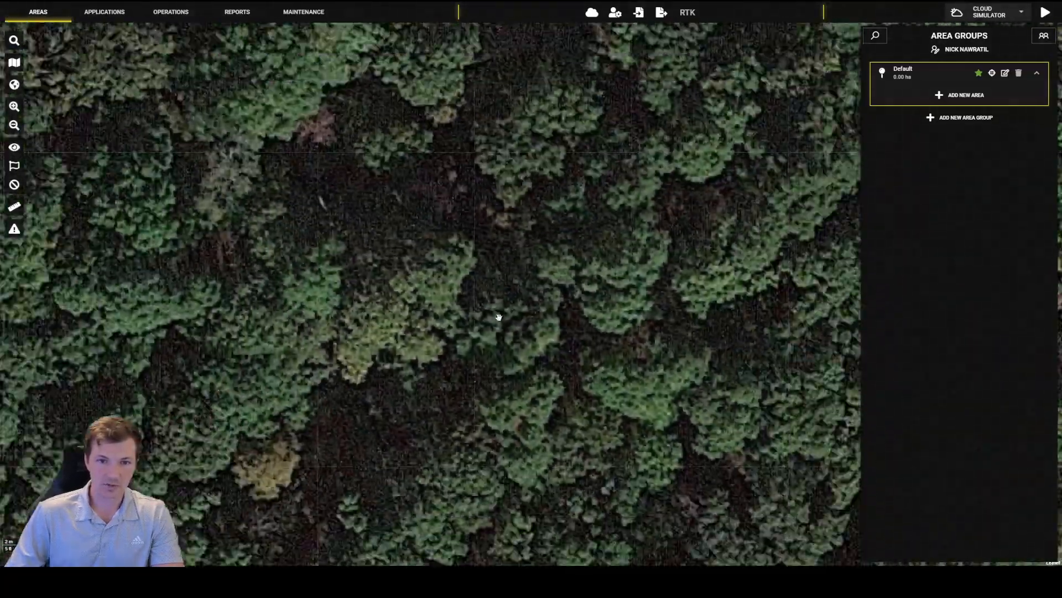
Step: Examine the woodland, field edges and surrounding rural properties on the satellite map
{"action": "scroll", "coordinate": [498, 317], "scroll_direction": "down", "scroll_amount": 2}
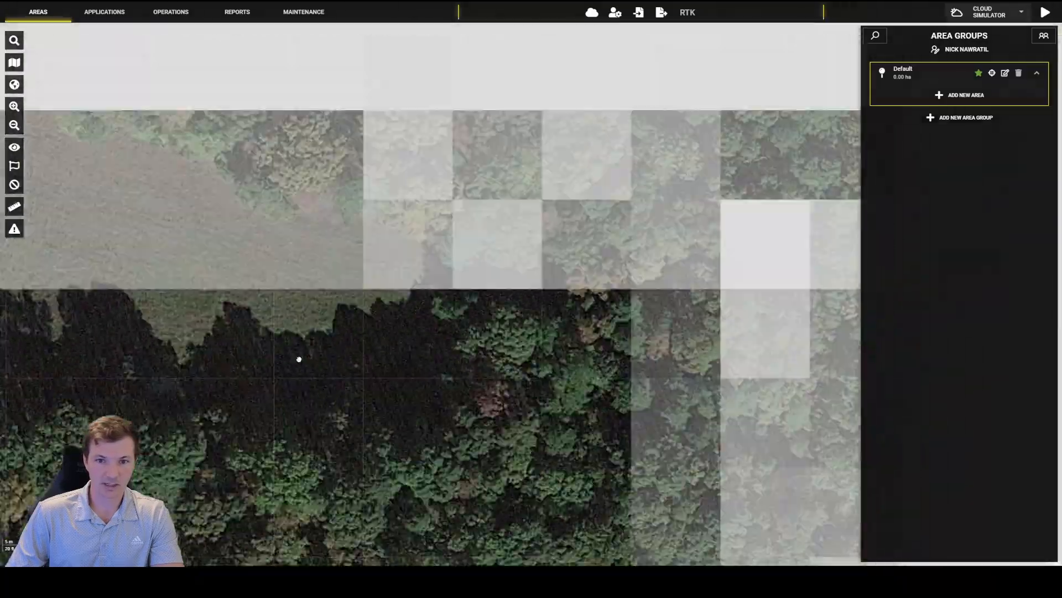
{"action": "left_click_drag", "start_coordinate": [299, 359], "coordinate": [271, 420]}
{"action": "left_click_drag", "start_coordinate": [387, 354], "coordinate": [609, 142]}
{"action": "left_click_drag", "start_coordinate": [354, 376], "coordinate": [480, 281]}
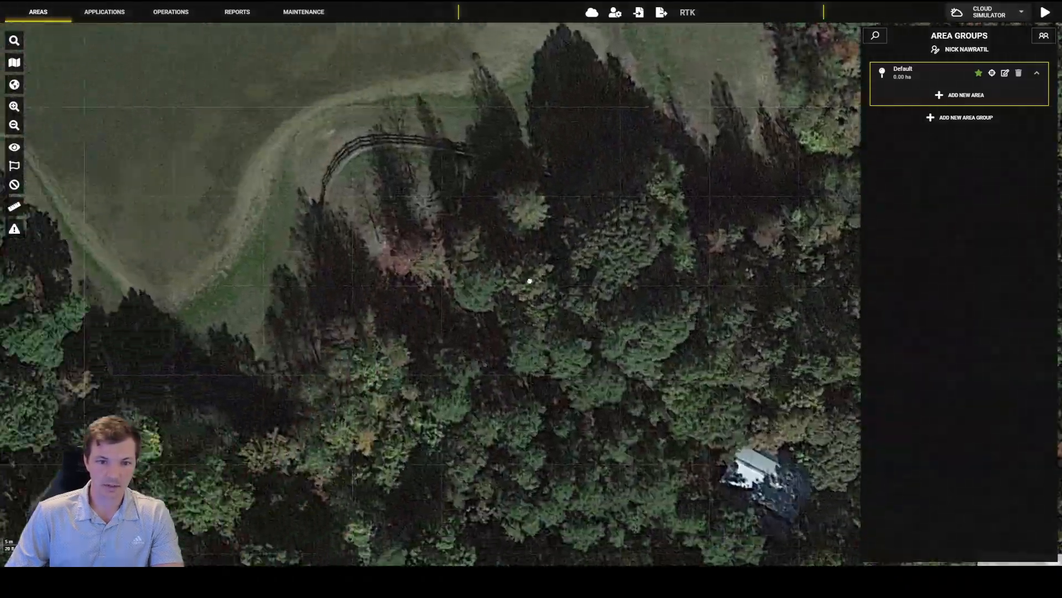
{"action": "left_click_drag", "start_coordinate": [399, 310], "coordinate": [211, 114]}
{"action": "scroll", "coordinate": [406, 270], "scroll_direction": "down", "scroll_amount": 3}
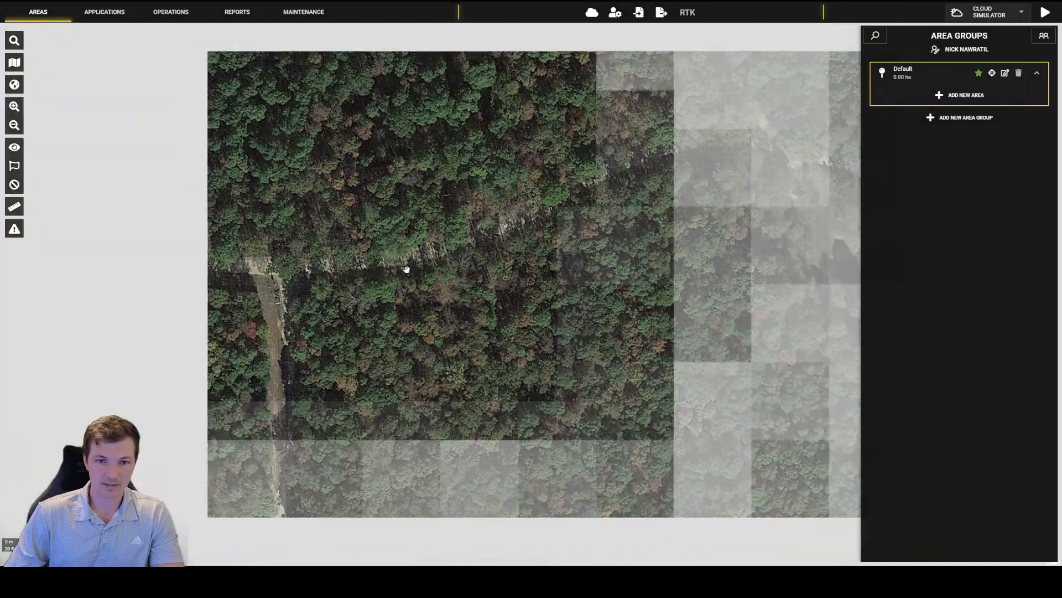
{"action": "scroll", "coordinate": [411, 271], "scroll_direction": "down", "scroll_amount": 3}
{"action": "left_click_drag", "start_coordinate": [412, 72], "coordinate": [672, 238]}
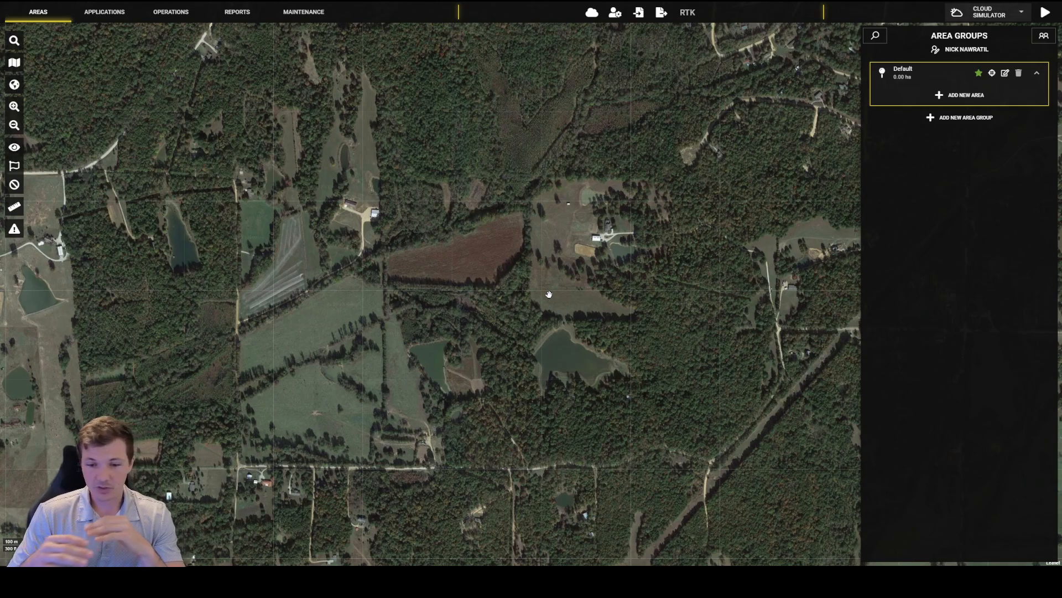
Step: Survey the wider region on the satellite map and find a stretch of open cropland fields
{"action": "scroll", "coordinate": [603, 320], "scroll_direction": "down", "scroll_amount": 3}
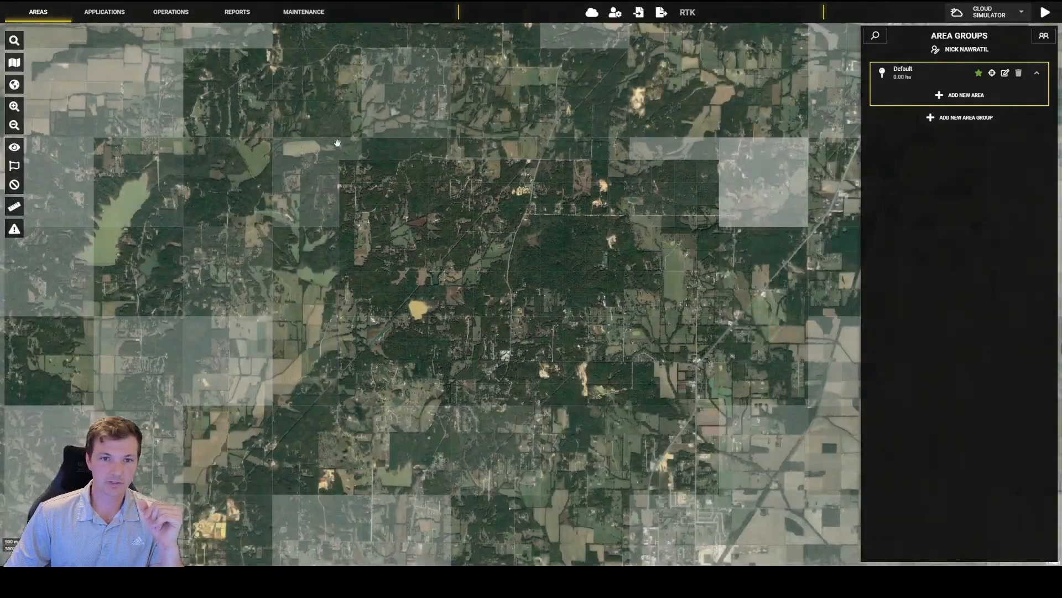
{"action": "left_click_drag", "start_coordinate": [338, 143], "coordinate": [553, 288]}
{"action": "scroll", "coordinate": [368, 209], "scroll_direction": "down", "scroll_amount": 2}
{"action": "left_click_drag", "start_coordinate": [368, 209], "coordinate": [500, 444]}
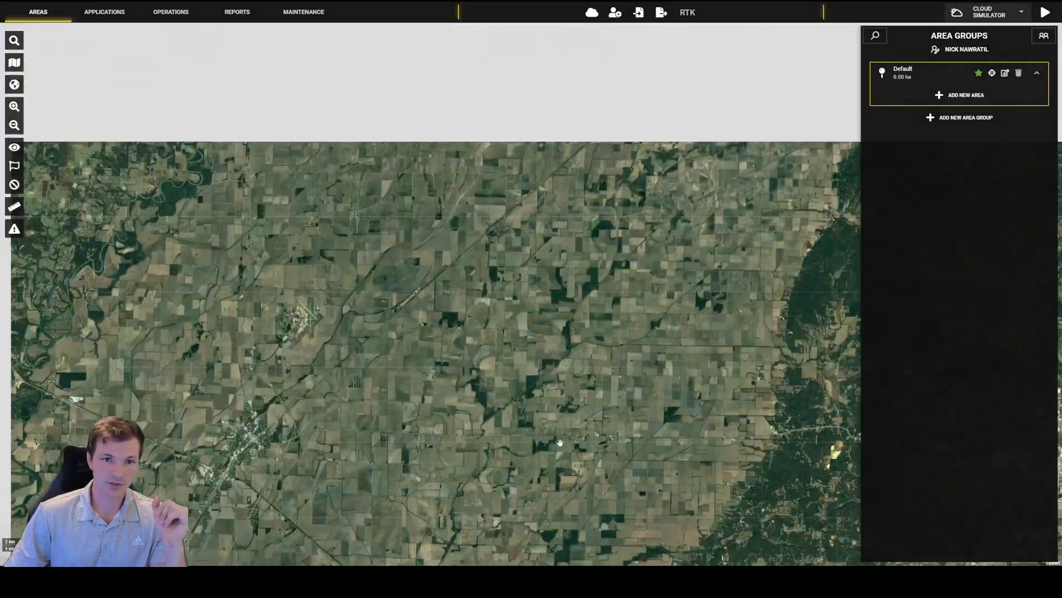
{"action": "scroll", "coordinate": [447, 240], "scroll_direction": "up", "scroll_amount": 3}
{"action": "scroll", "coordinate": [447, 240], "scroll_direction": "up", "scroll_amount": 4}
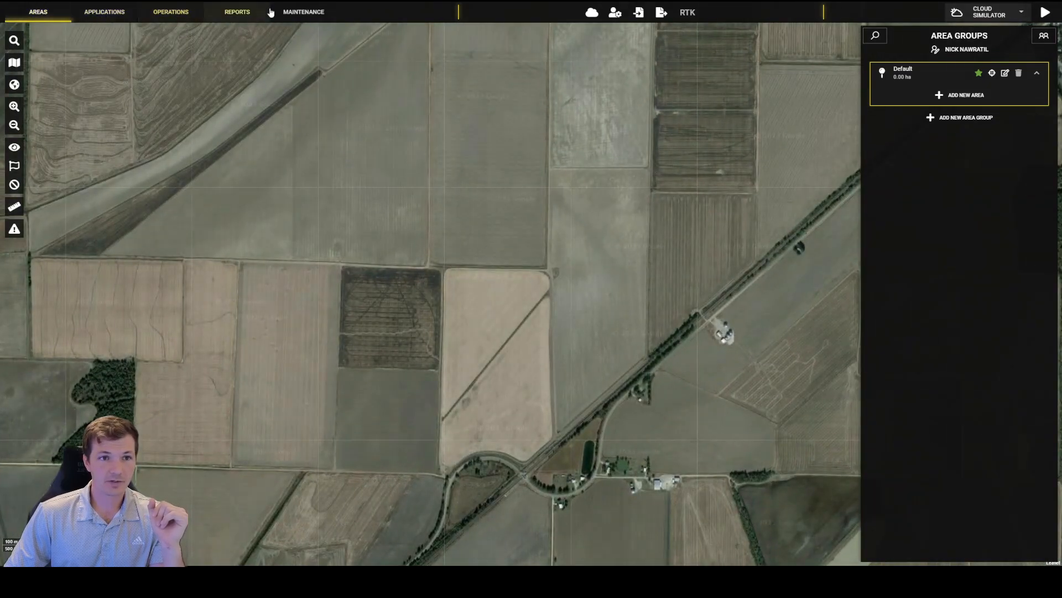
Step: Look through the Applications, Operations, Reports and Maintenance sections, and return to Areas
{"action": "left_click", "coordinate": [104, 12]}
{"action": "left_click", "coordinate": [171, 12]}
{"action": "left_click", "coordinate": [224, 12]}
{"action": "left_click", "coordinate": [285, 16]}
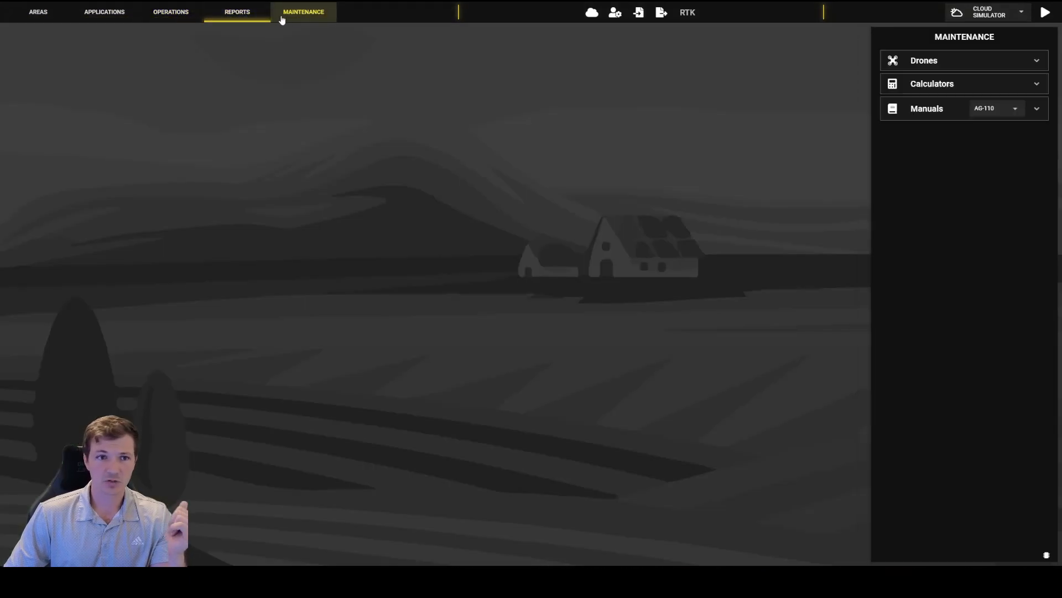
{"action": "left_click", "coordinate": [56, 14]}
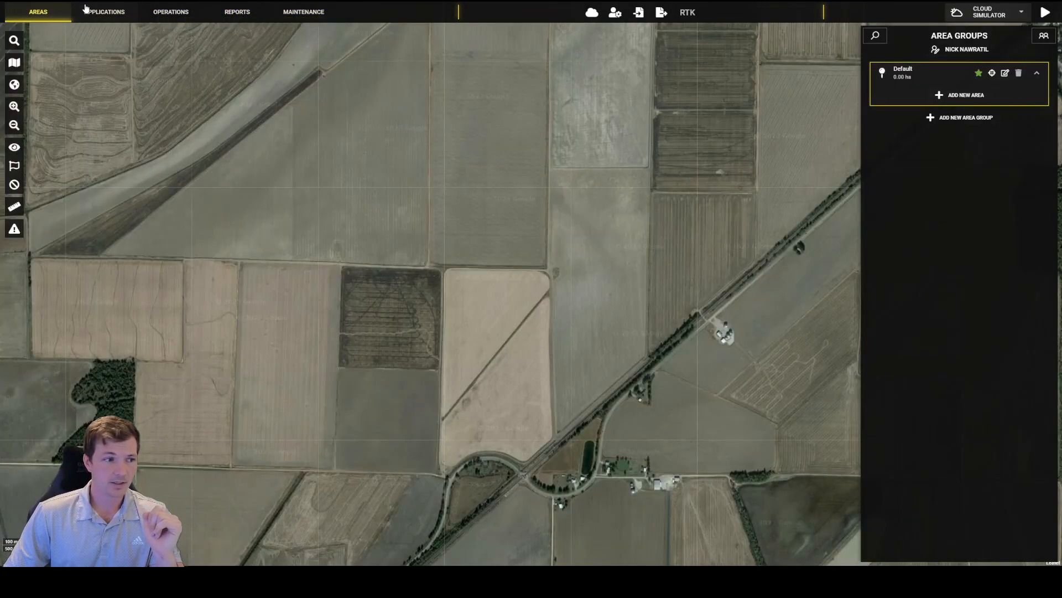
Step: Examine the shapes, borders and obstacles of the crop fields on the Areas map
{"action": "left_click_drag", "start_coordinate": [536, 368], "coordinate": [547, 196]}
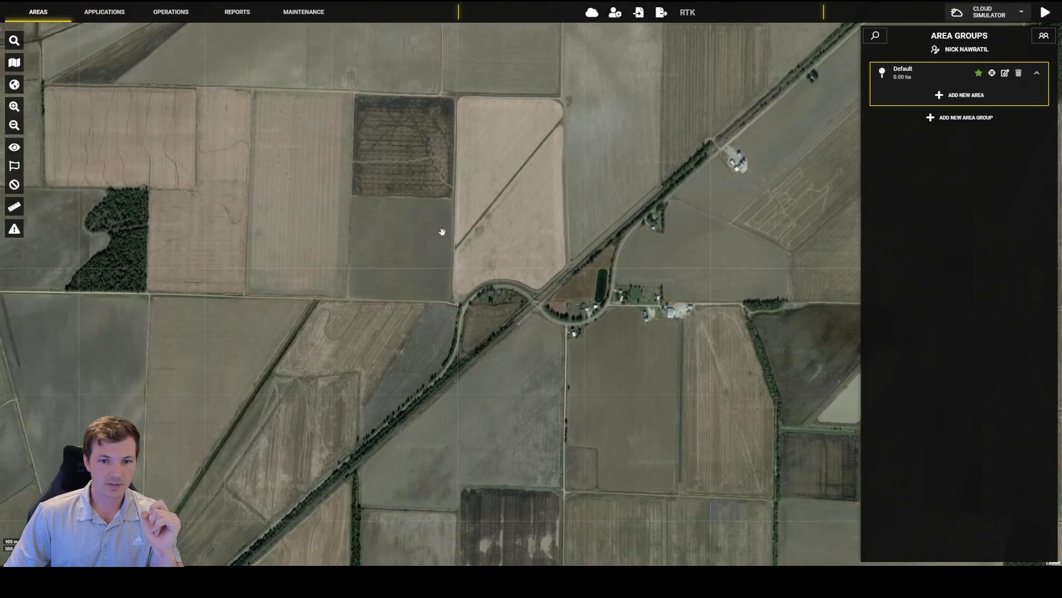
{"action": "left_click_drag", "start_coordinate": [121, 151], "coordinate": [447, 151]}
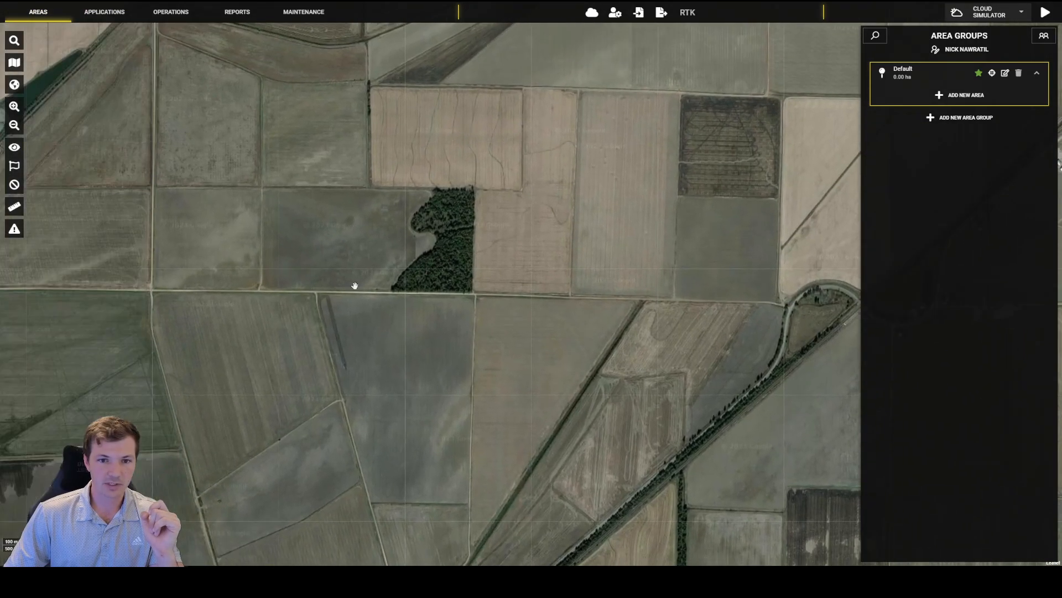
{"action": "left_click_drag", "start_coordinate": [232, 224], "coordinate": [375, 195]}
{"action": "scroll", "coordinate": [375, 194], "scroll_direction": "down", "scroll_amount": 2}
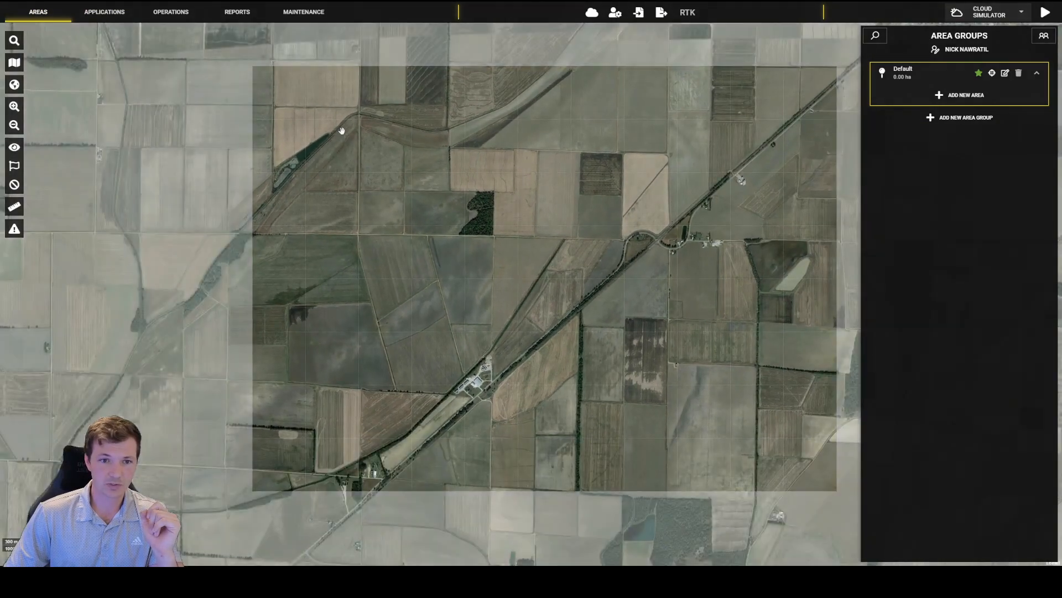
{"action": "scroll", "coordinate": [416, 297], "scroll_direction": "up", "scroll_amount": 2}
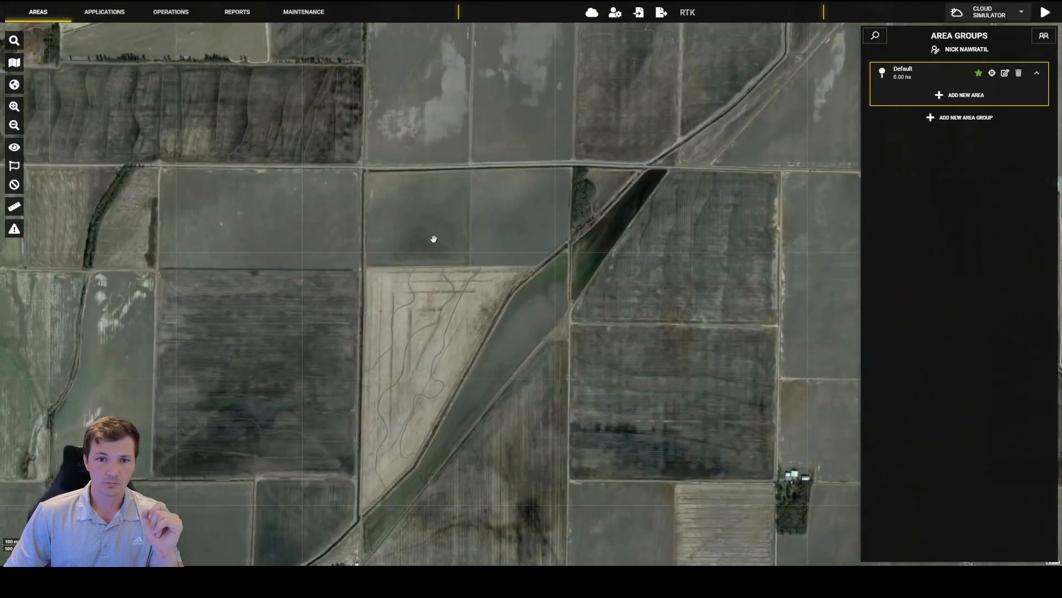
{"action": "scroll", "coordinate": [363, 209], "scroll_direction": "up", "scroll_amount": 3}
{"action": "scroll", "coordinate": [669, 238], "scroll_direction": "down", "scroll_amount": 2}
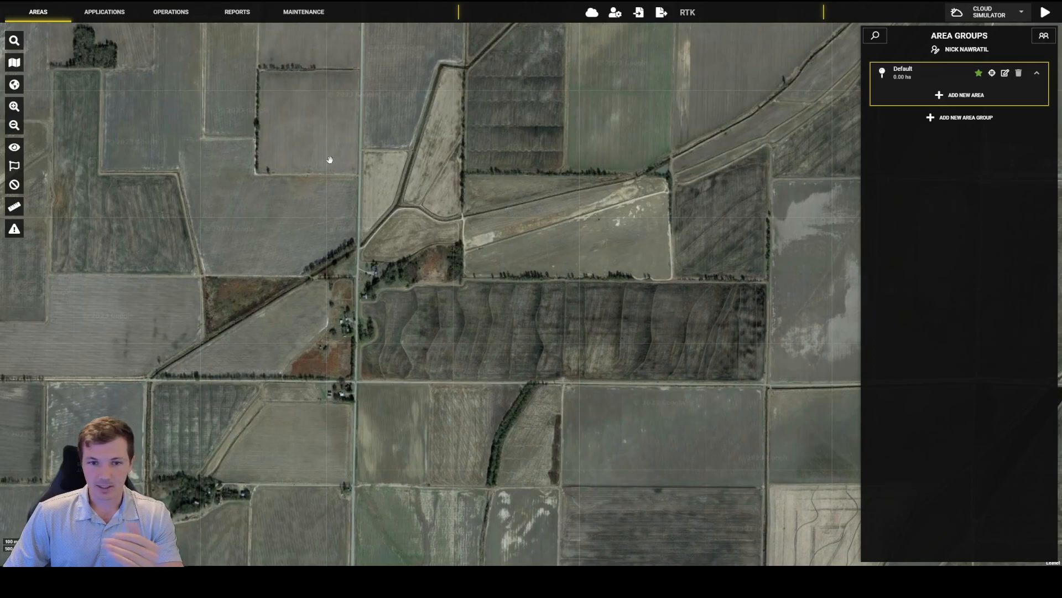
{"action": "left_click_drag", "start_coordinate": [602, 167], "coordinate": [500, 240]}
{"action": "left_click_drag", "start_coordinate": [559, 150], "coordinate": [613, 322]}
{"action": "left_click_drag", "start_coordinate": [238, 139], "coordinate": [418, 296]}
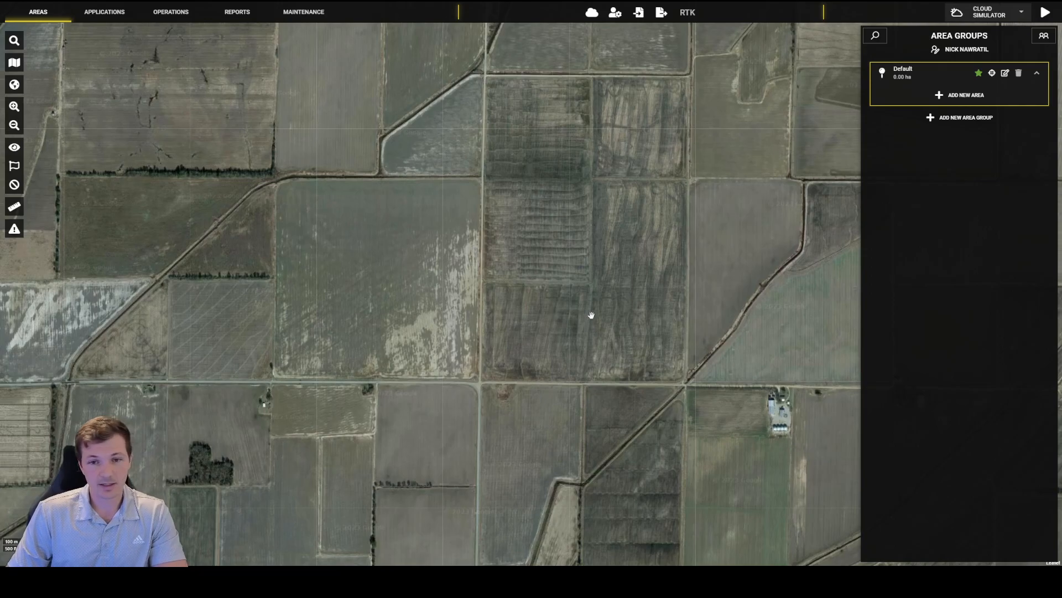
{"action": "scroll", "coordinate": [591, 315], "scroll_direction": "down", "scroll_amount": 1}
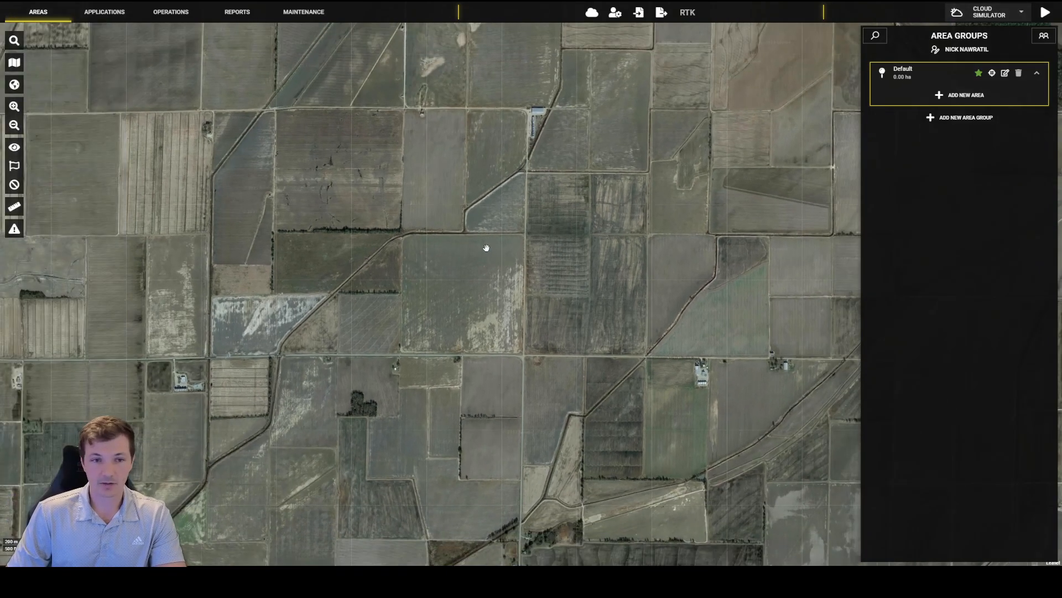
Step: View the Applications section and examine the fields around the farm building on its map
{"action": "left_click", "coordinate": [91, 11]}
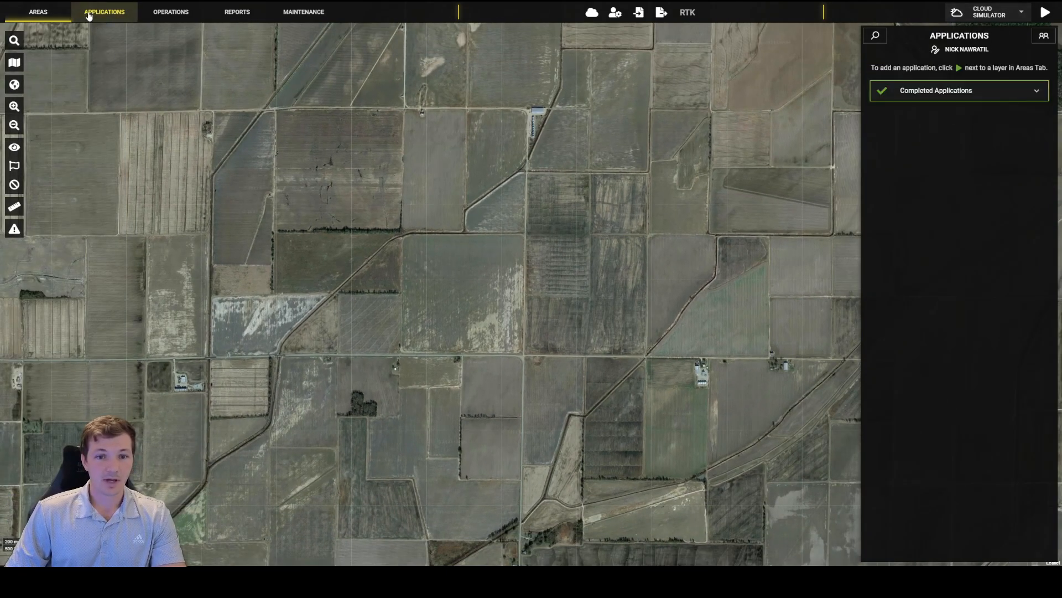
{"action": "left_click_drag", "start_coordinate": [426, 93], "coordinate": [437, 117]}
{"action": "left_click", "coordinate": [38, 11]}
{"action": "left_click", "coordinate": [91, 11]}
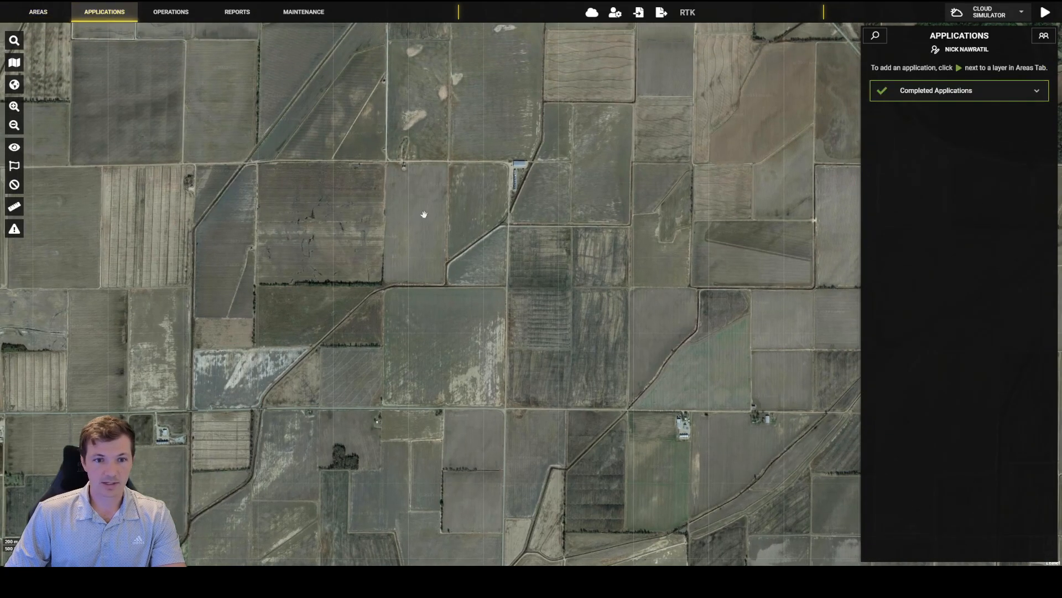
{"action": "left_click_drag", "start_coordinate": [415, 213], "coordinate": [394, 275]}
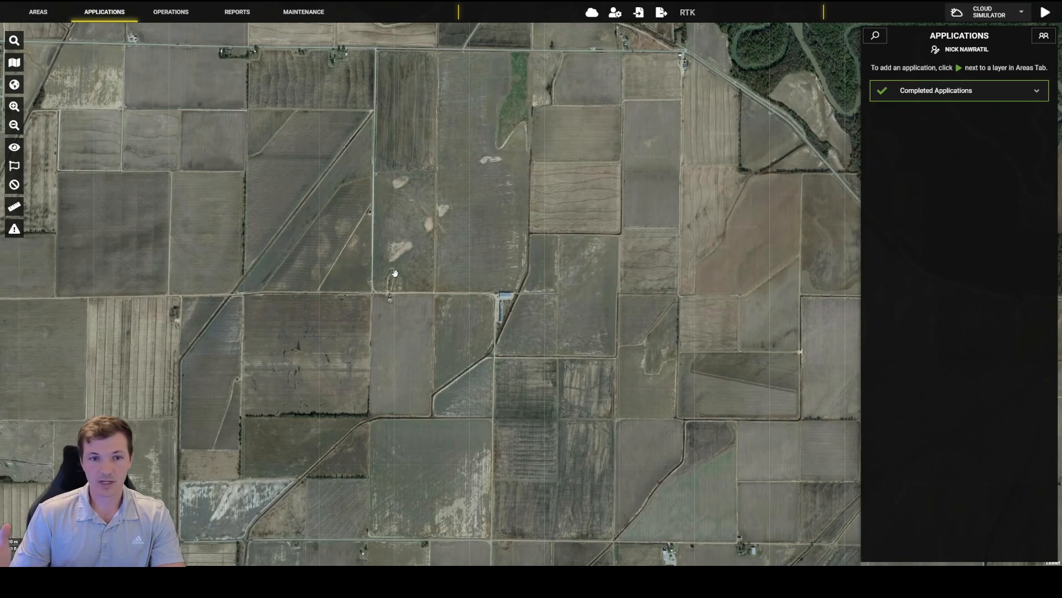
{"action": "scroll", "coordinate": [395, 273], "scroll_direction": "up", "scroll_amount": 2}
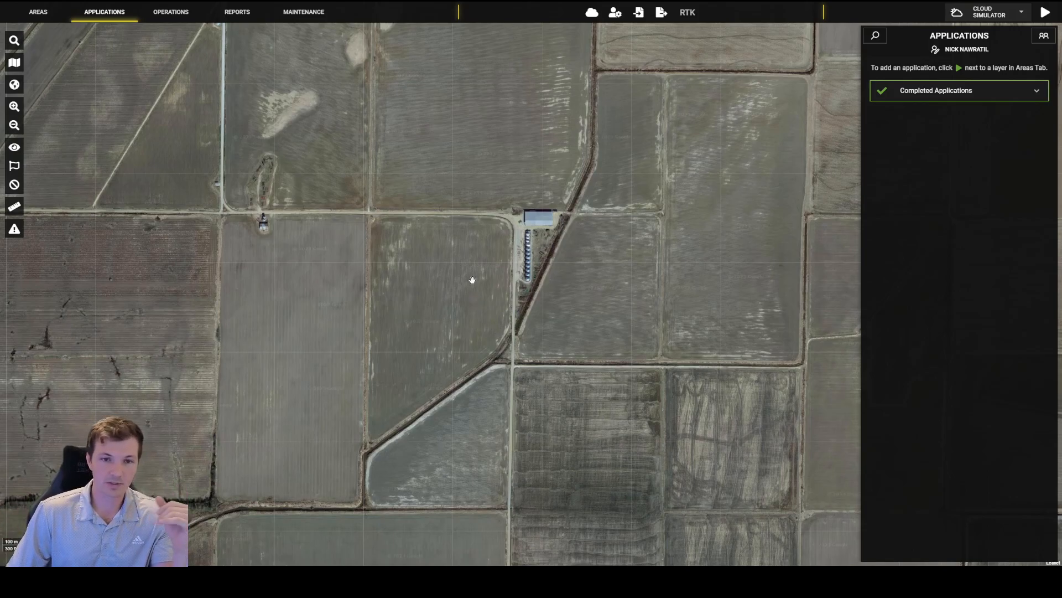
{"action": "left_click_drag", "start_coordinate": [457, 279], "coordinate": [445, 287]}
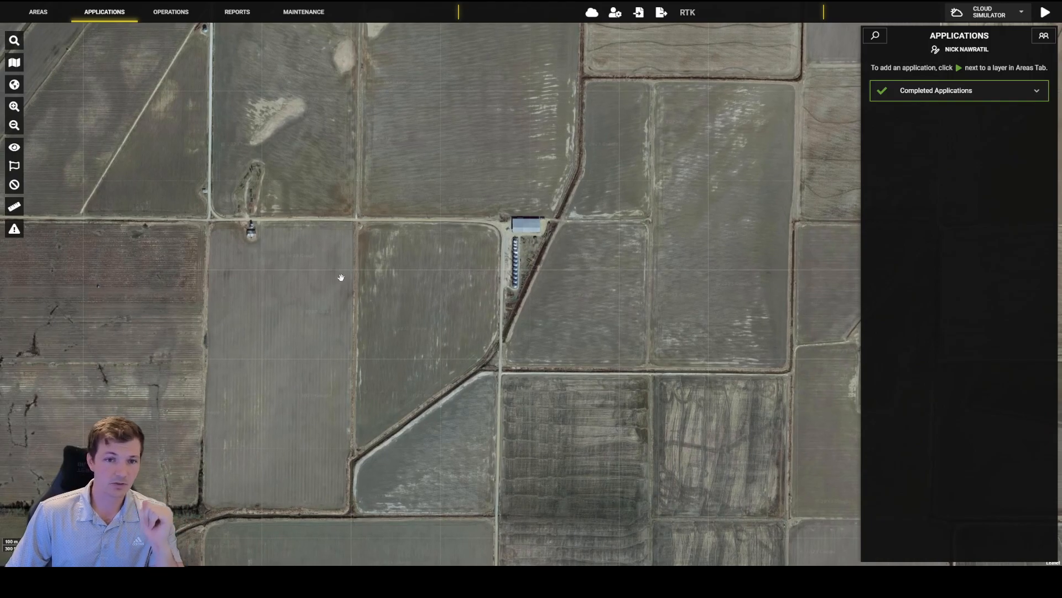
{"action": "scroll", "coordinate": [396, 273], "scroll_direction": "up", "scroll_amount": 3}
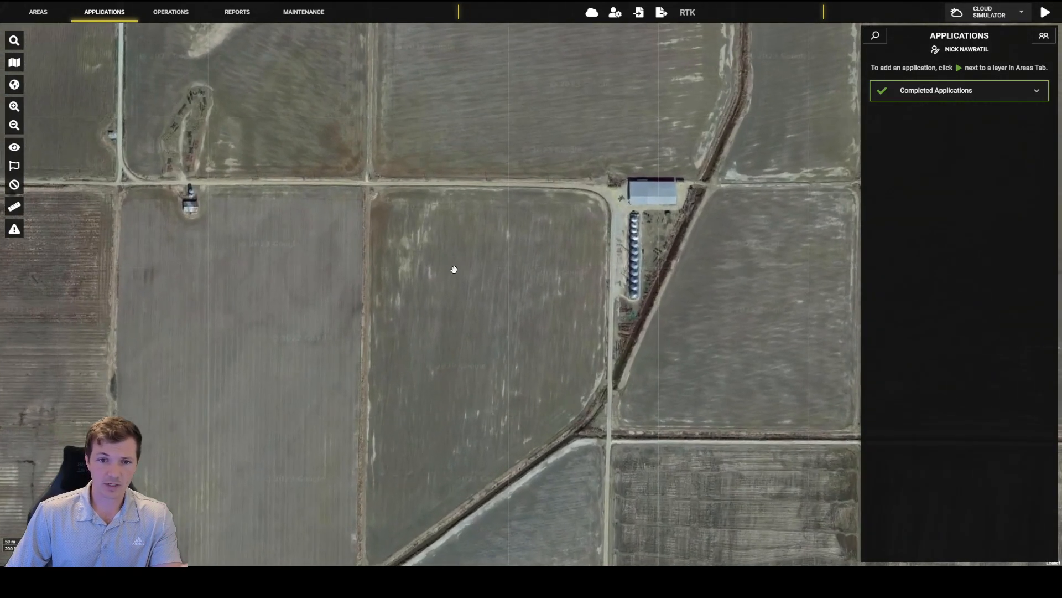
{"action": "left_click_drag", "start_coordinate": [455, 339], "coordinate": [446, 299]}
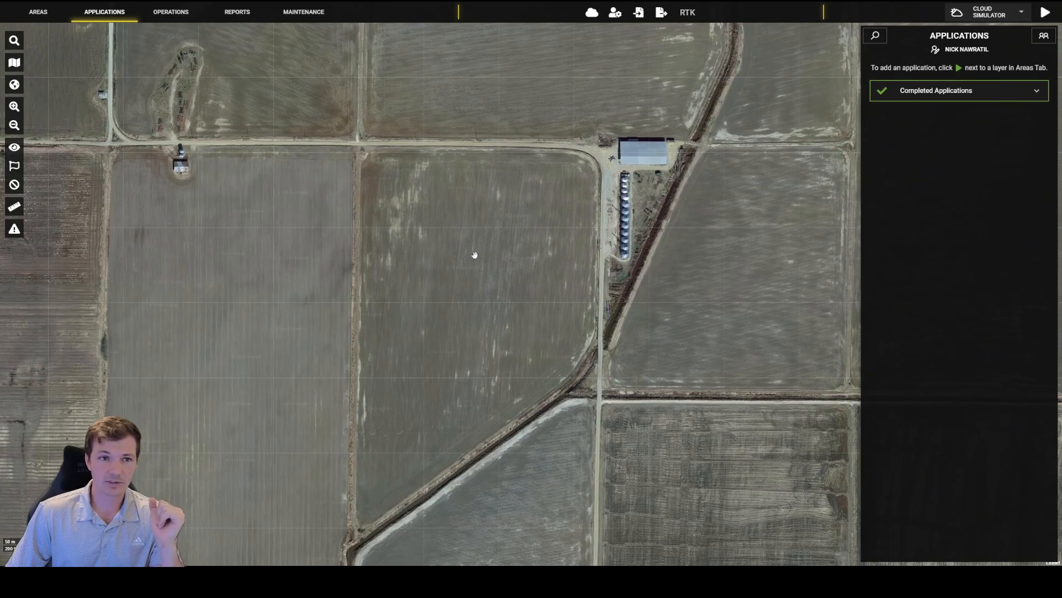
{"action": "left_click_drag", "start_coordinate": [620, 177], "coordinate": [571, 170]}
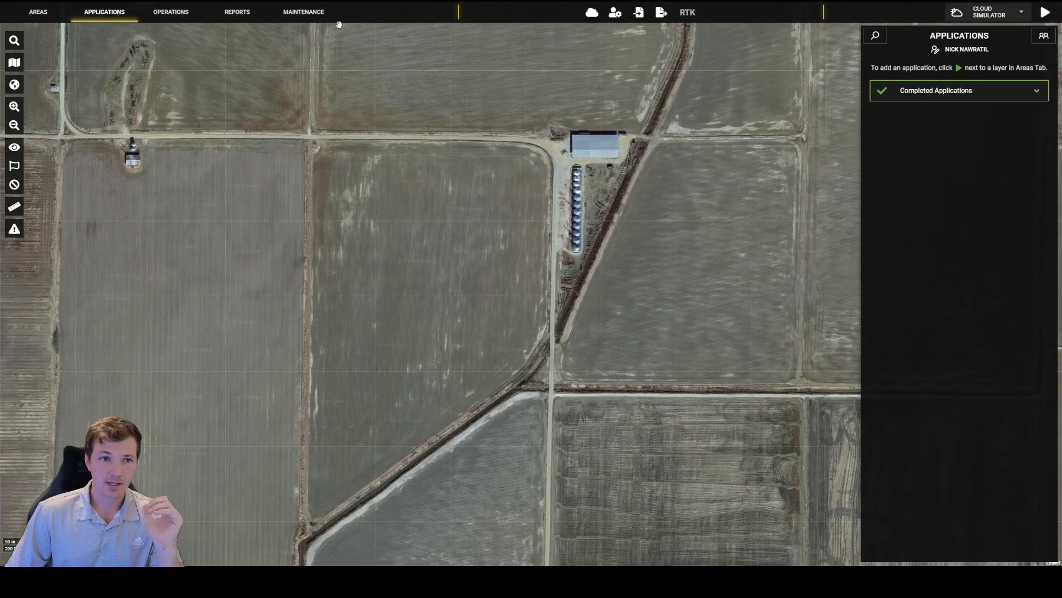
Step: View the Operations section and survey its map from the farm fields to the winding river
{"action": "left_click", "coordinate": [171, 12]}
{"action": "left_click_drag", "start_coordinate": [405, 220], "coordinate": [325, 211]}
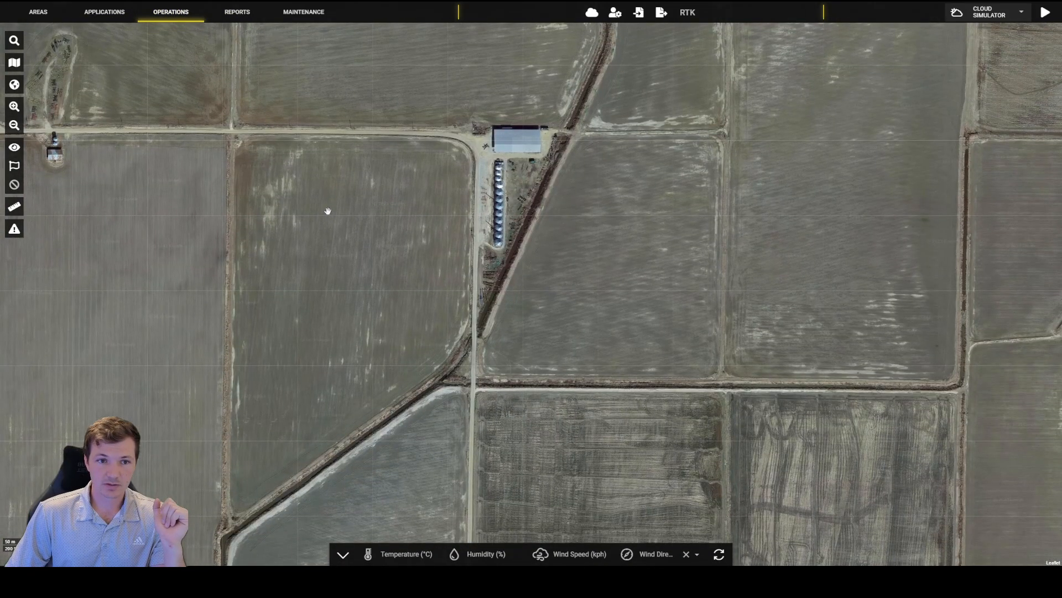
{"action": "scroll", "coordinate": [357, 195], "scroll_direction": "down", "scroll_amount": 2}
{"action": "scroll", "coordinate": [357, 195], "scroll_direction": "down", "scroll_amount": 3}
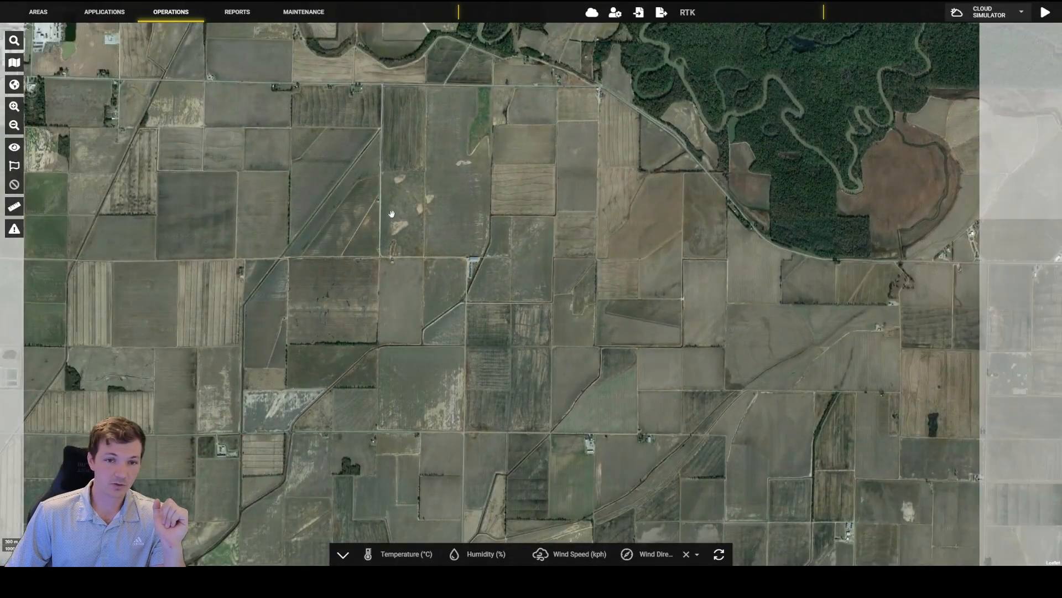
{"action": "scroll", "coordinate": [495, 187], "scroll_direction": "up", "scroll_amount": 2}
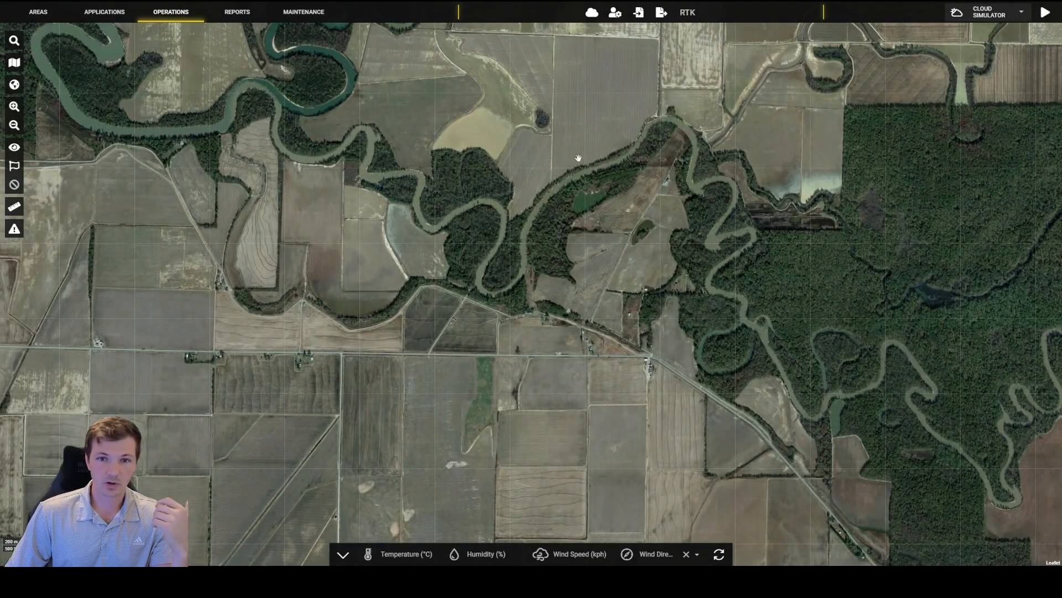
{"action": "left_click_drag", "start_coordinate": [578, 158], "coordinate": [510, 273]}
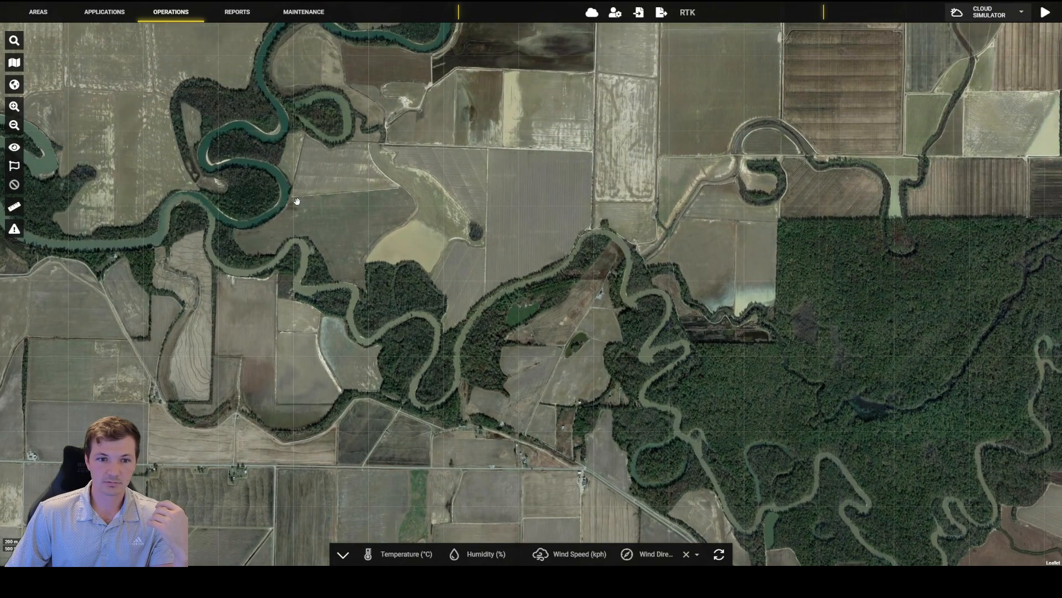
Step: Compare the Applications and Operations views, and inspect the fields along the river bends in Operations
{"action": "left_click", "coordinate": [105, 12]}
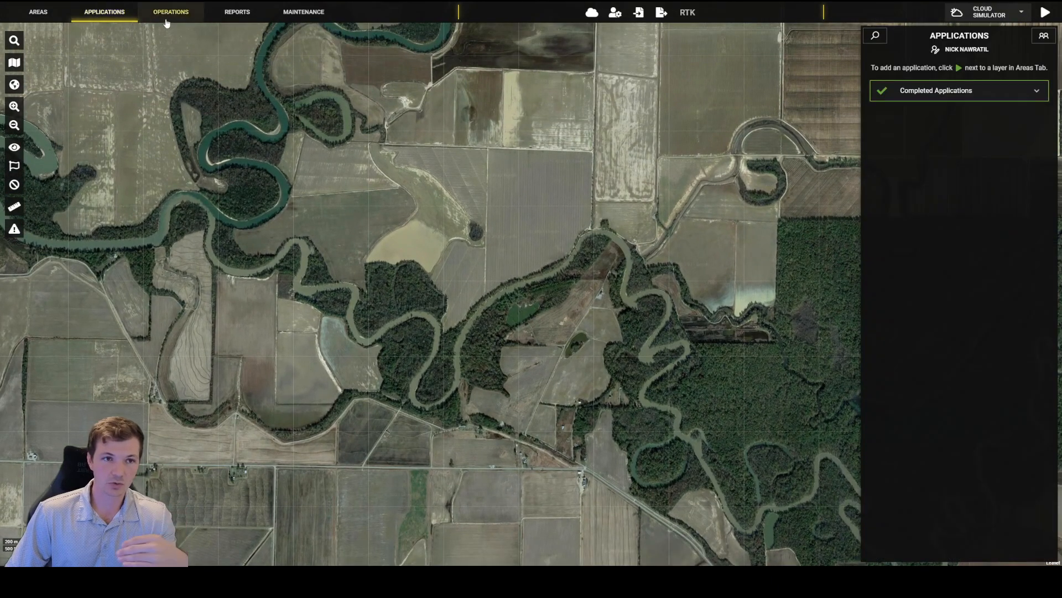
{"action": "left_click", "coordinate": [171, 11]}
{"action": "scroll", "coordinate": [334, 248], "scroll_direction": "up", "scroll_amount": 2}
{"action": "left_click_drag", "start_coordinate": [304, 171], "coordinate": [338, 222]}
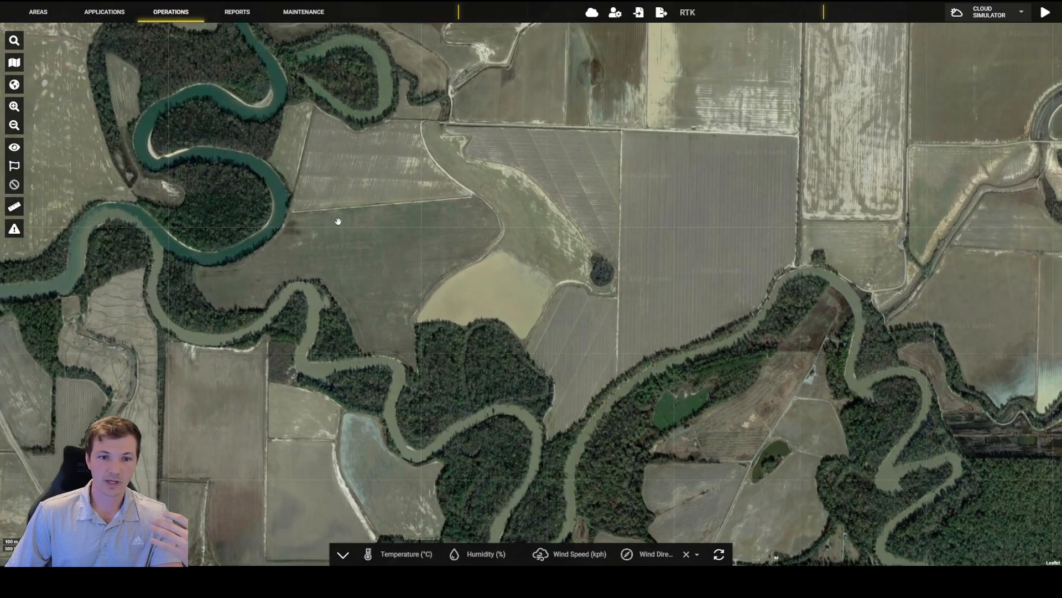
{"action": "left_click_drag", "start_coordinate": [444, 126], "coordinate": [550, 301]}
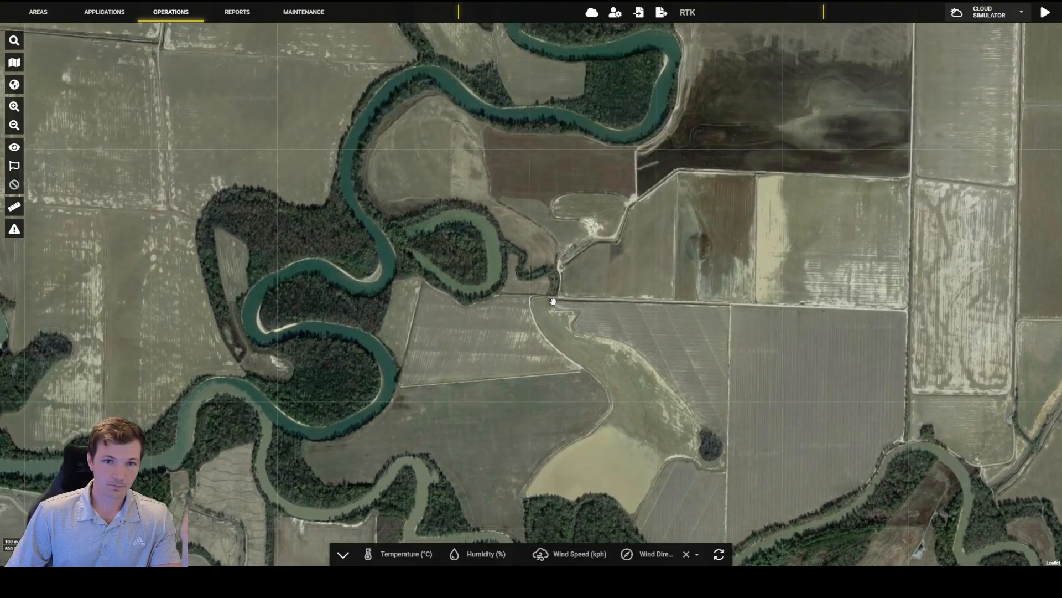
{"action": "scroll", "coordinate": [541, 191], "scroll_direction": "down", "scroll_amount": 2}
Step: View the Reports and Maintenance sections, return to Areas and inspect the town and farmland beside the river
{"action": "left_click", "coordinate": [240, 13]}
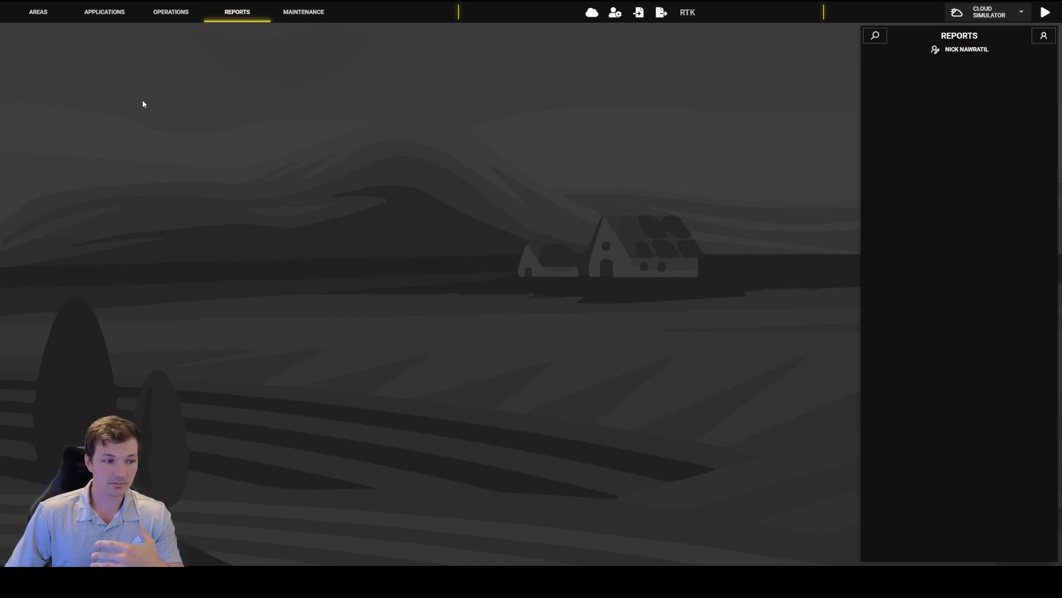
{"action": "left_click", "coordinate": [293, 12]}
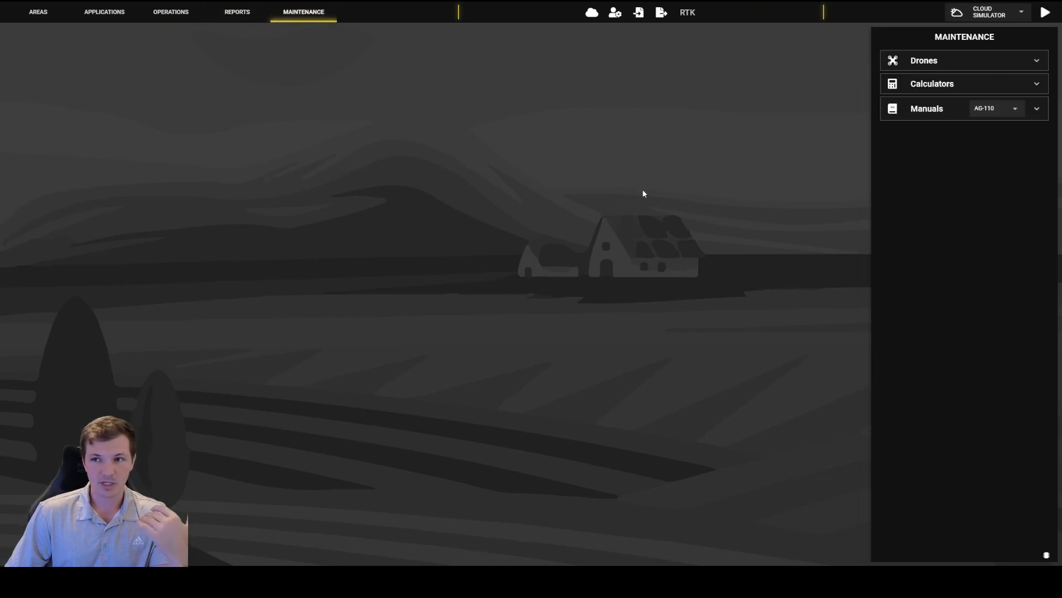
{"action": "left_click", "coordinate": [38, 12]}
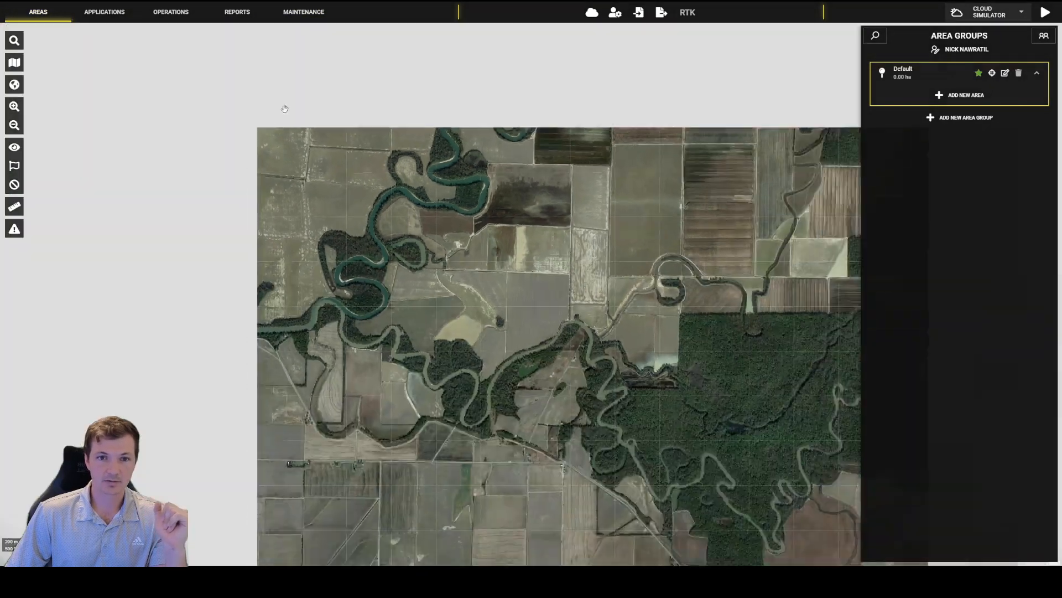
{"action": "scroll", "coordinate": [285, 109], "scroll_direction": "down", "scroll_amount": 2}
{"action": "left_click_drag", "start_coordinate": [293, 107], "coordinate": [537, 233]}
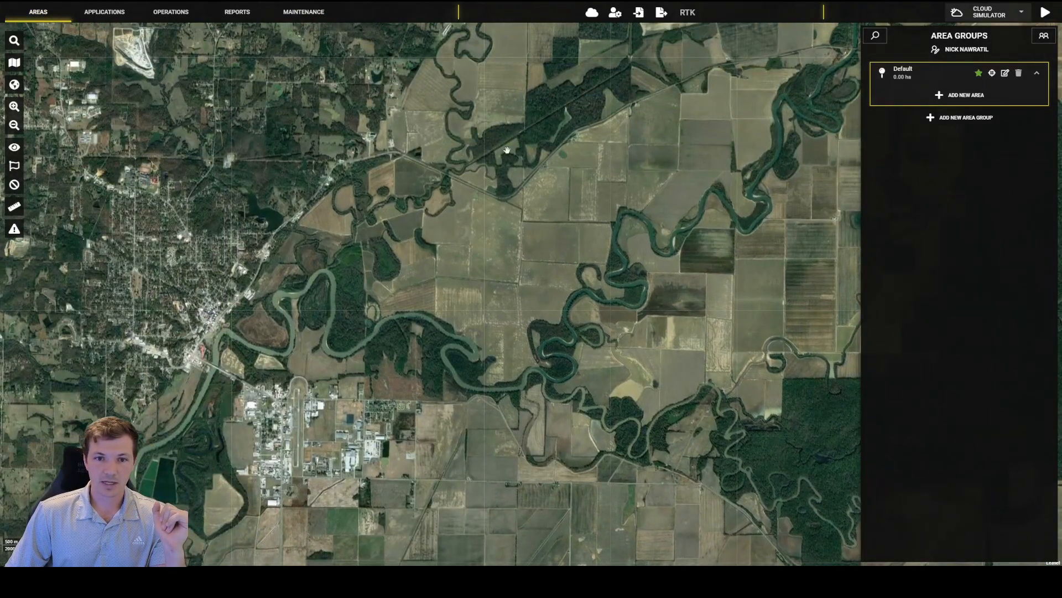
Step: Survey the farmland northeast of the town, along the river and up to the edge of the loaded imagery
{"action": "left_click_drag", "start_coordinate": [573, 37], "coordinate": [496, 147]}
{"action": "left_click_drag", "start_coordinate": [559, 107], "coordinate": [426, 251]}
{"action": "left_click_drag", "start_coordinate": [453, 107], "coordinate": [422, 251]}
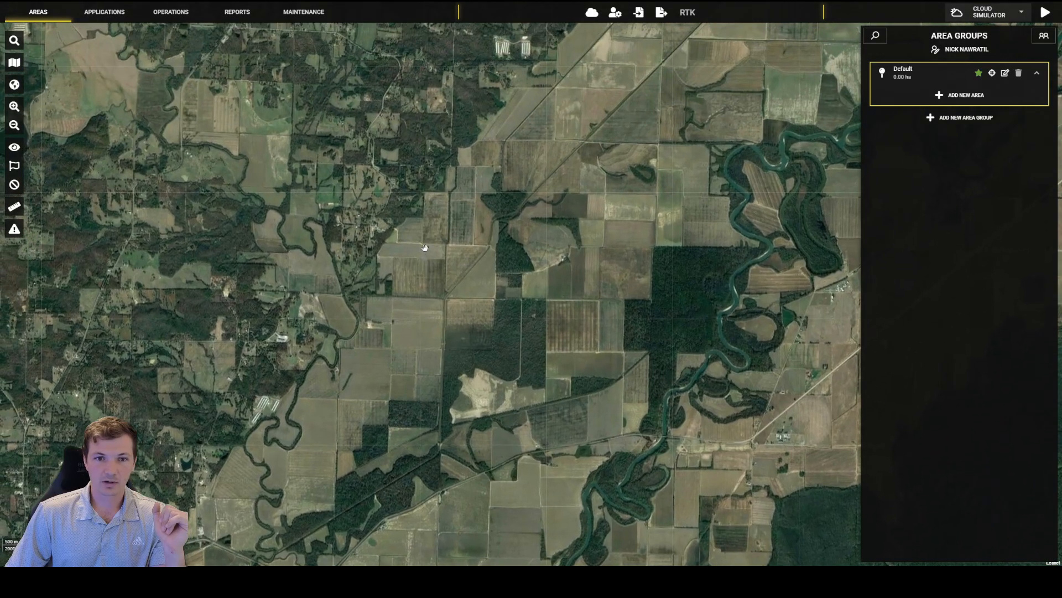
{"action": "scroll", "coordinate": [446, 163], "scroll_direction": "up", "scroll_amount": 1}
{"action": "left_click_drag", "start_coordinate": [541, 200], "coordinate": [404, 222]}
{"action": "left_click_drag", "start_coordinate": [562, 185], "coordinate": [462, 177]}
{"action": "scroll", "coordinate": [372, 235], "scroll_direction": "up", "scroll_amount": 1}
{"action": "scroll", "coordinate": [620, 281], "scroll_direction": "down", "scroll_amount": 1}
{"action": "left_click_drag", "start_coordinate": [626, 313], "coordinate": [477, 250]}
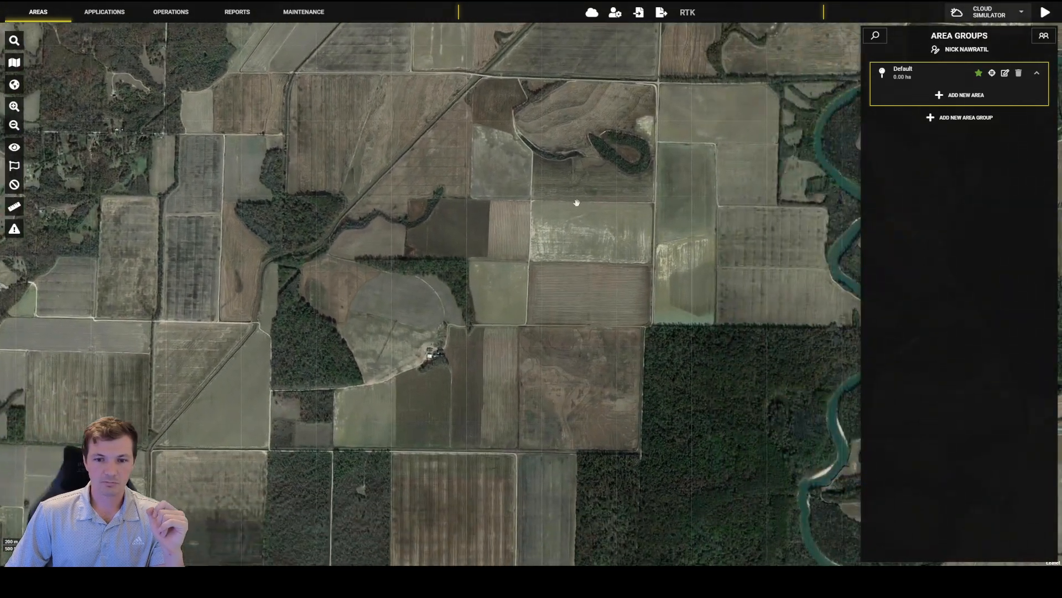
{"action": "left_click_drag", "start_coordinate": [658, 148], "coordinate": [392, 248]}
{"action": "left_click_drag", "start_coordinate": [567, 98], "coordinate": [543, 255]}
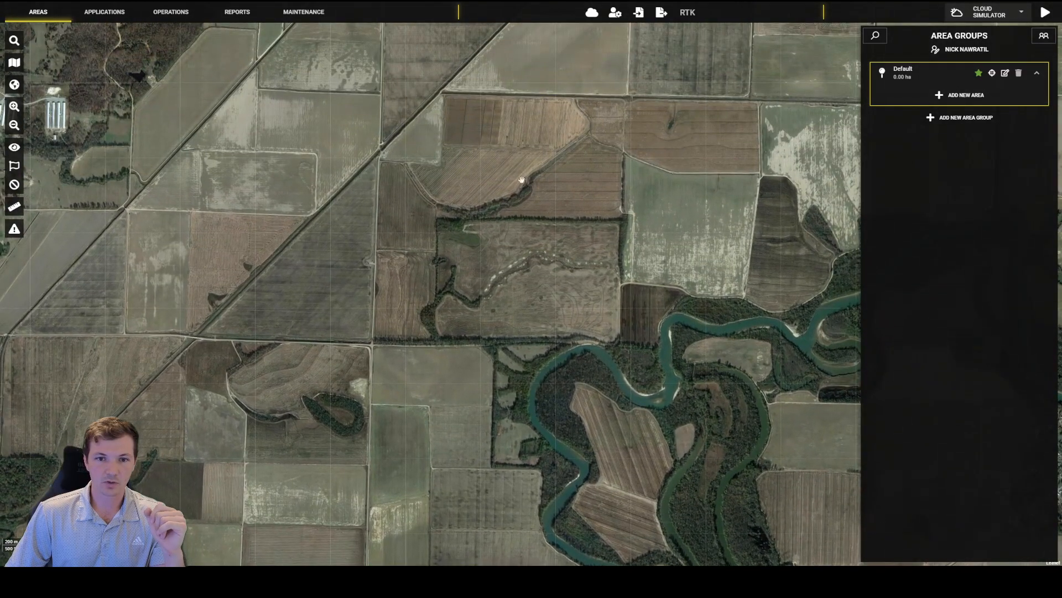
{"action": "left_click_drag", "start_coordinate": [512, 140], "coordinate": [528, 332]}
{"action": "left_click_drag", "start_coordinate": [388, 109], "coordinate": [372, 294]}
{"action": "left_click_drag", "start_coordinate": [581, 113], "coordinate": [237, 361]}
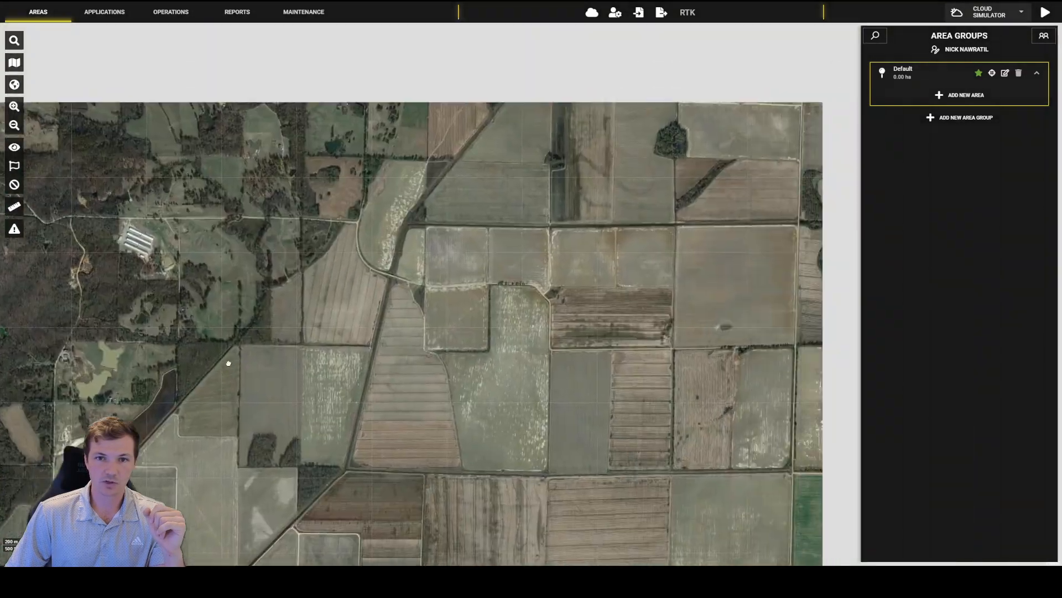
Step: Locate and examine the field with the hook-shaped tree line on the map
{"action": "scroll", "coordinate": [441, 218], "scroll_direction": "down", "scroll_amount": 1}
{"action": "left_click_drag", "start_coordinate": [604, 191], "coordinate": [458, 280]}
{"action": "scroll", "coordinate": [493, 288], "scroll_direction": "up", "scroll_amount": 1}
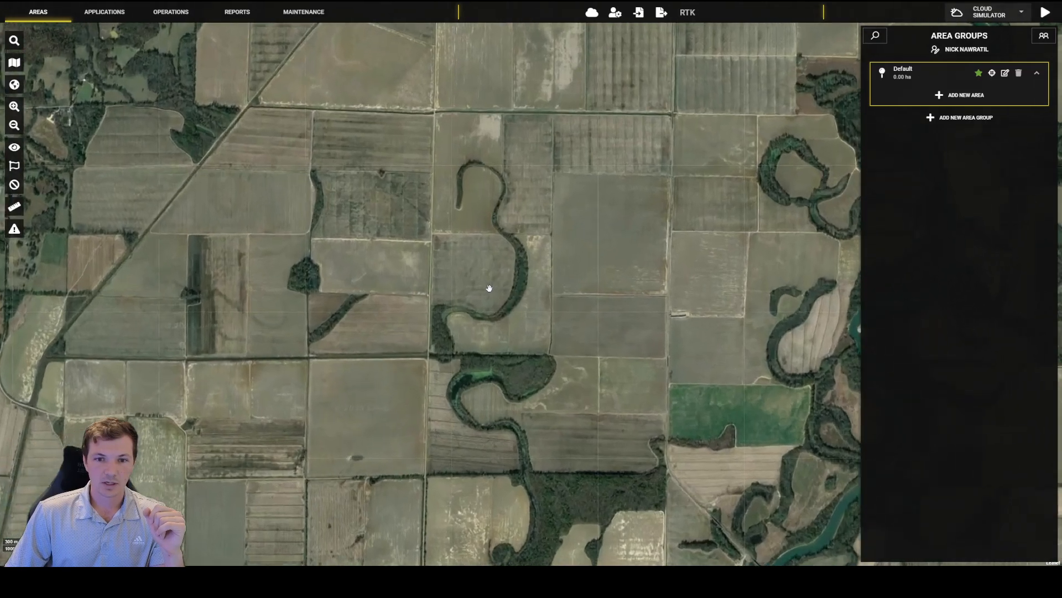
{"action": "scroll", "coordinate": [502, 271], "scroll_direction": "up", "scroll_amount": 1}
{"action": "left_click_drag", "start_coordinate": [448, 178], "coordinate": [453, 288]}
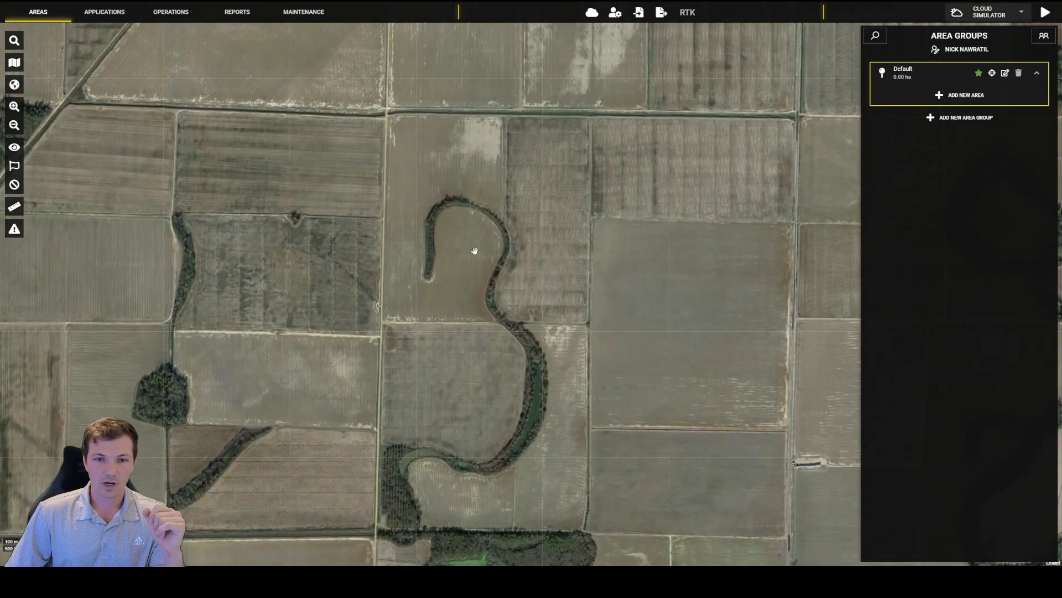
{"action": "scroll", "coordinate": [459, 231], "scroll_direction": "up", "scroll_amount": 1}
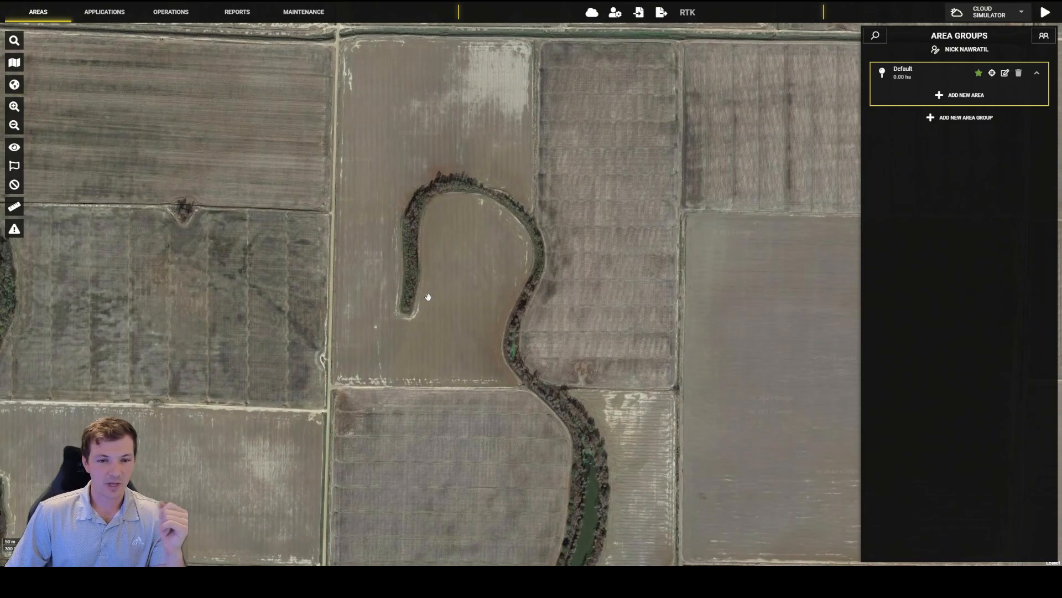
{"action": "left_click_drag", "start_coordinate": [453, 108], "coordinate": [451, 186]}
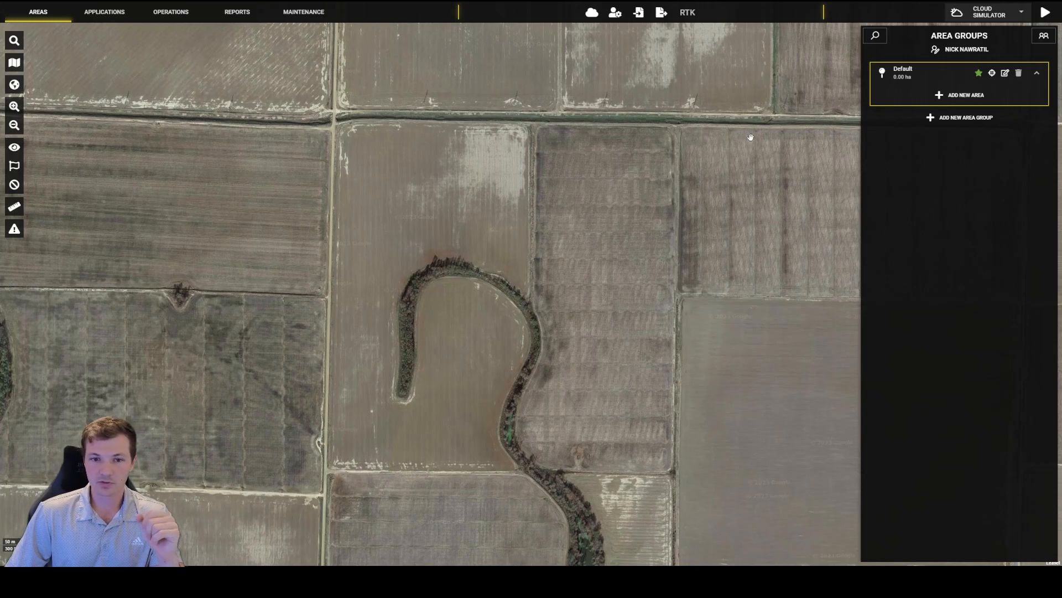
Step: Review the available connection types and choose Cloud Simulator
{"action": "left_click", "coordinate": [1021, 15]}
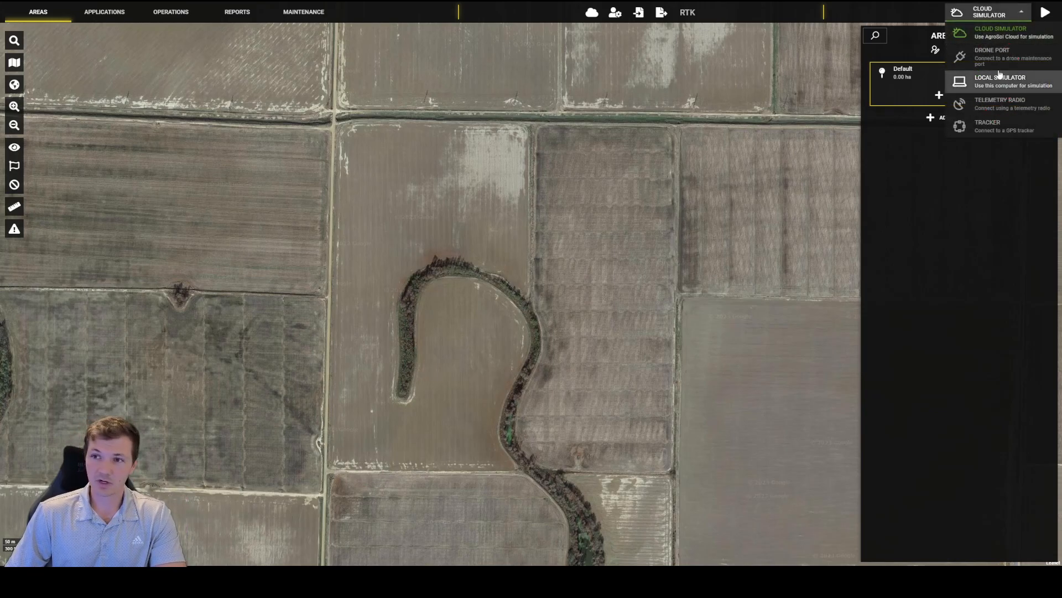
{"action": "left_click", "coordinate": [1000, 34]}
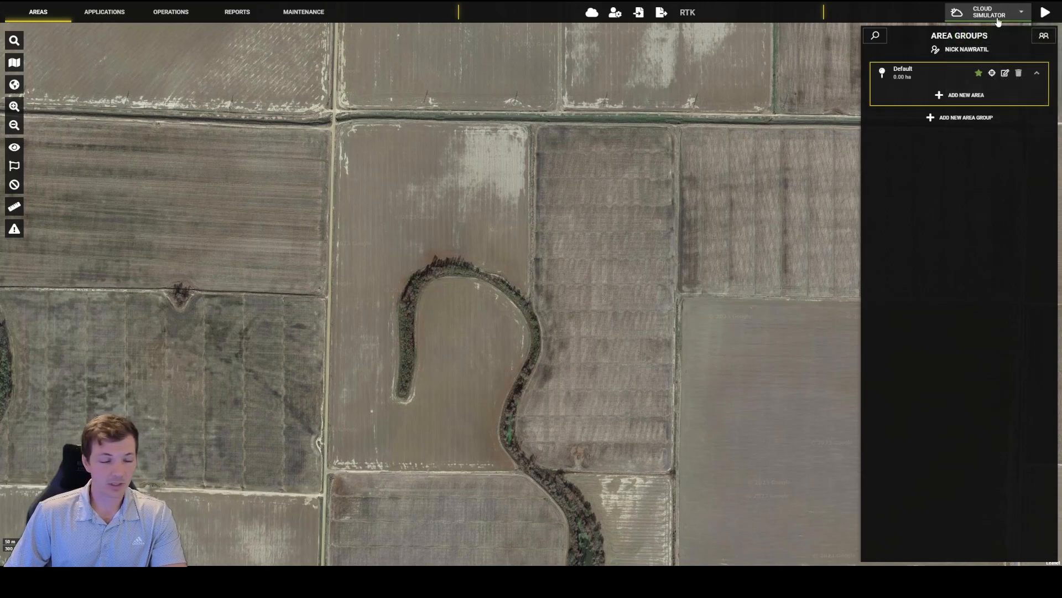
{"action": "left_click", "coordinate": [999, 16]}
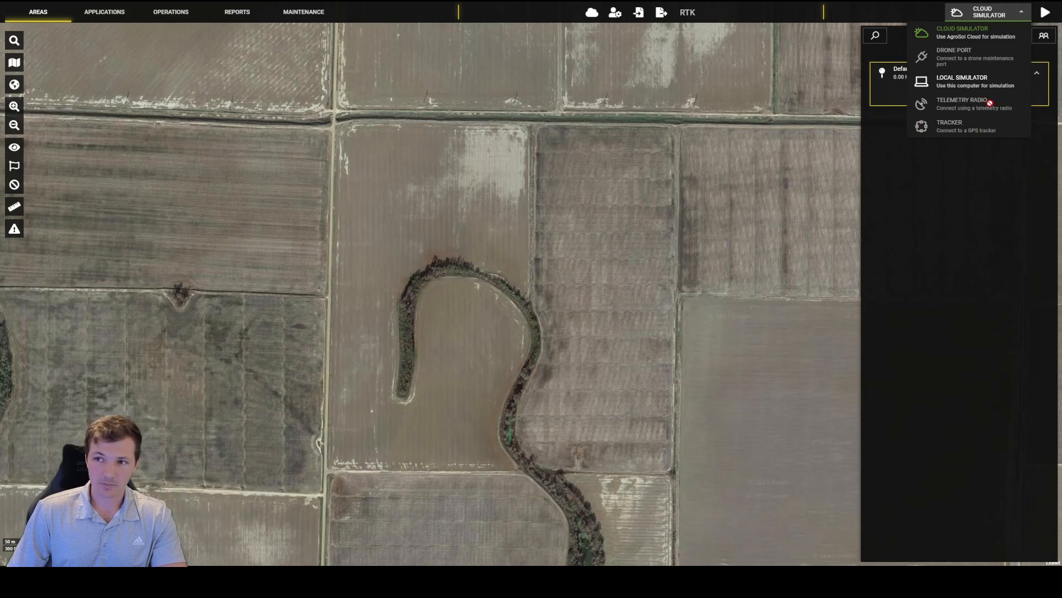
{"action": "left_click", "coordinate": [971, 34]}
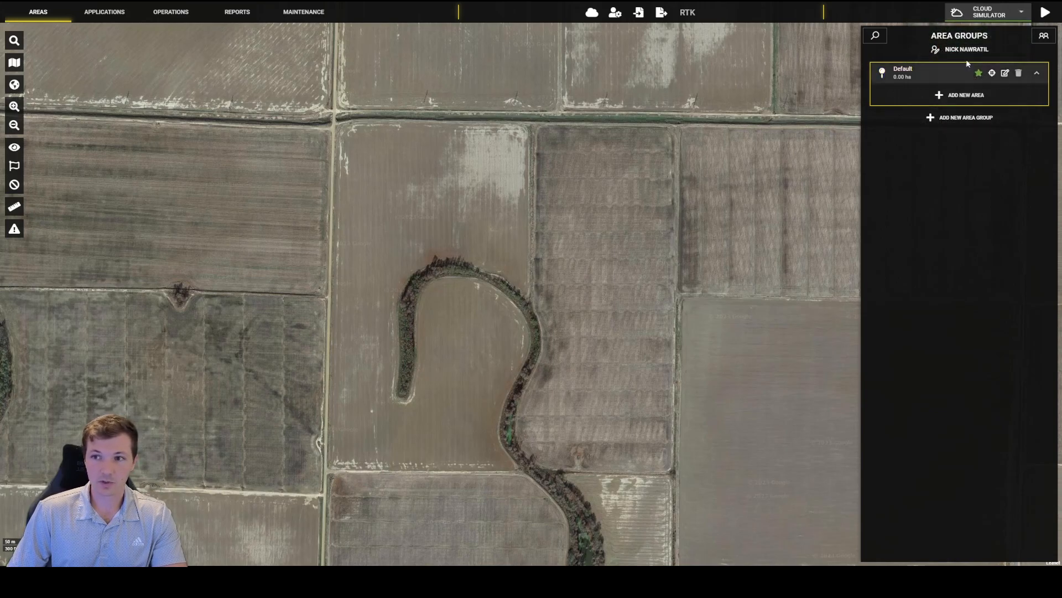
Step: Start a Cloud Simulator connection, go through the starting location options, and set the number of drones to 1
{"action": "left_click", "coordinate": [1045, 12]}
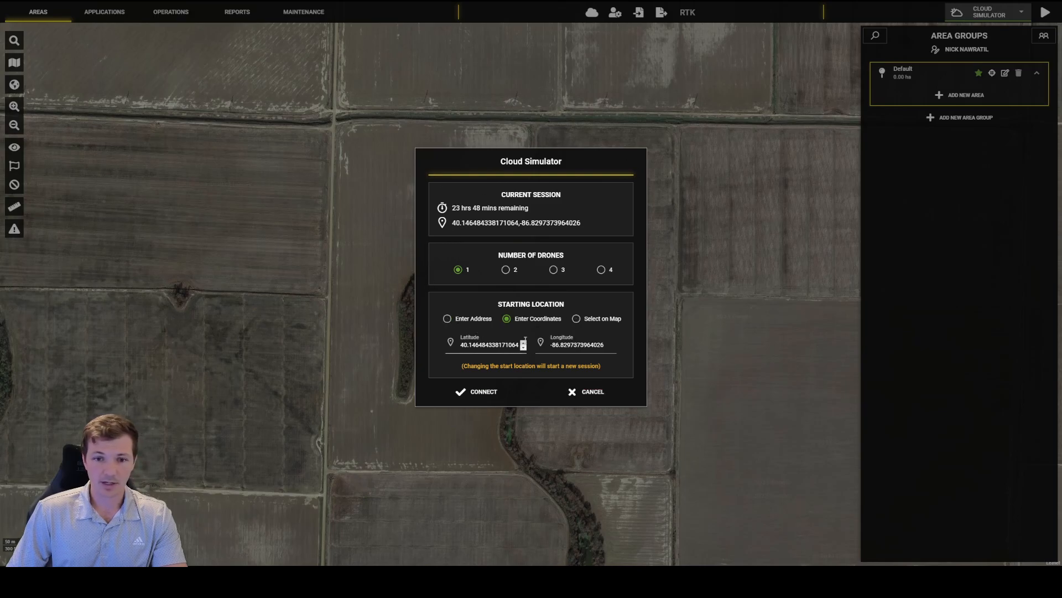
{"action": "left_click", "coordinate": [446, 319]}
{"action": "left_click", "coordinate": [523, 319]}
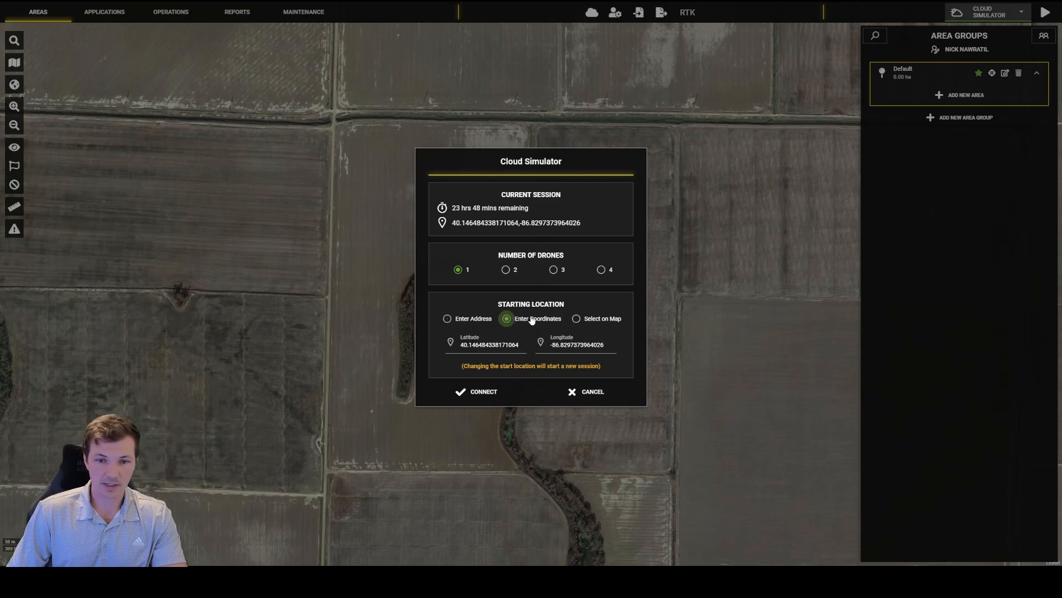
{"action": "left_click", "coordinate": [599, 321]}
{"action": "left_click", "coordinate": [506, 277]}
{"action": "left_click", "coordinate": [603, 278]}
{"action": "left_click", "coordinate": [465, 278]}
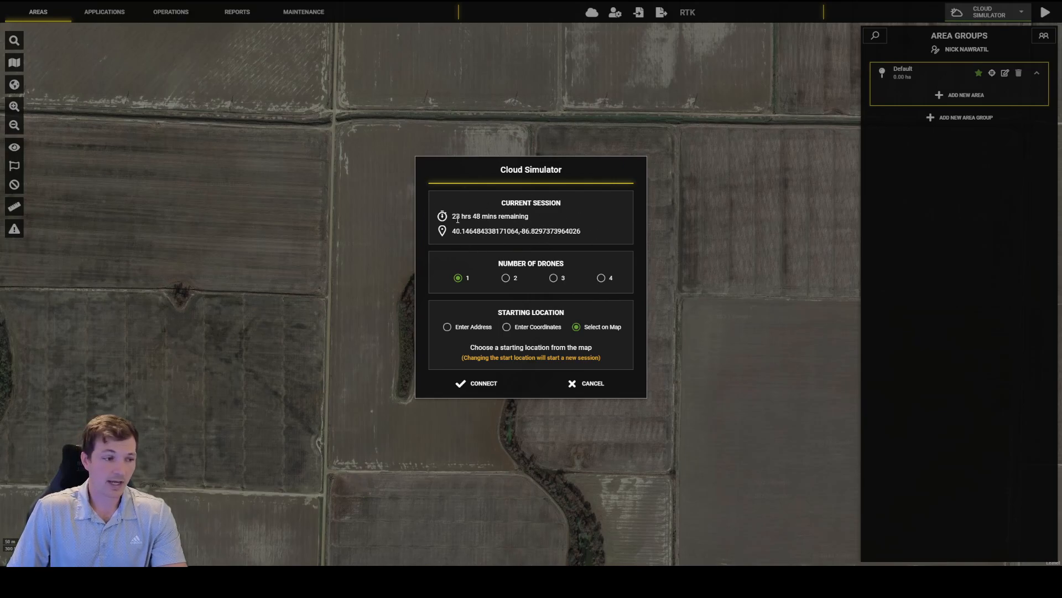
Step: Review the current simulator session's remaining time and location, and compare it with the Enter Coordinates starting option
{"action": "left_click_drag", "start_coordinate": [452, 216], "coordinate": [585, 230]}
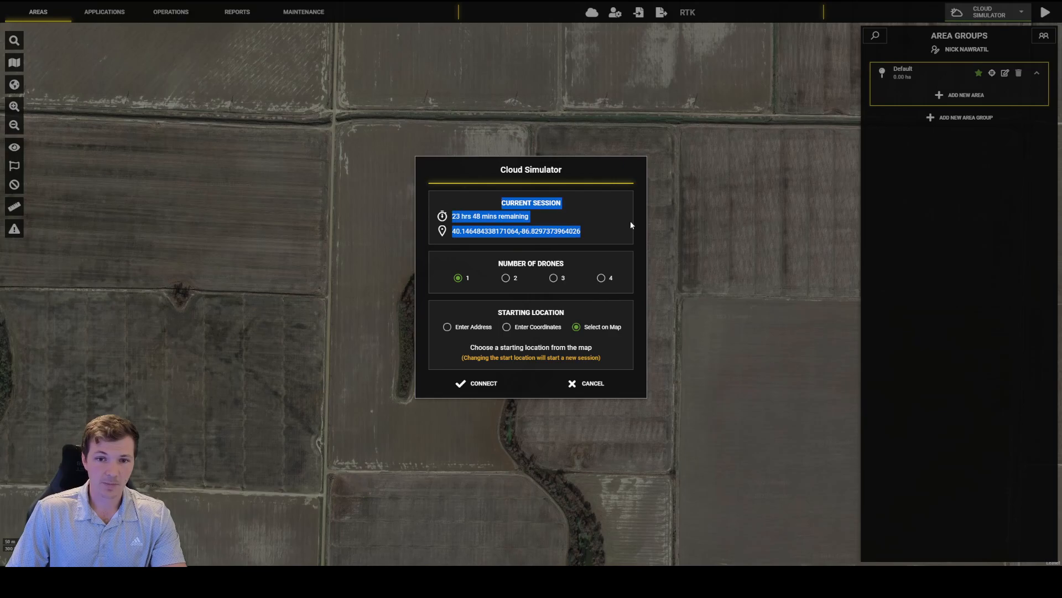
{"action": "left_click", "coordinate": [531, 198]}
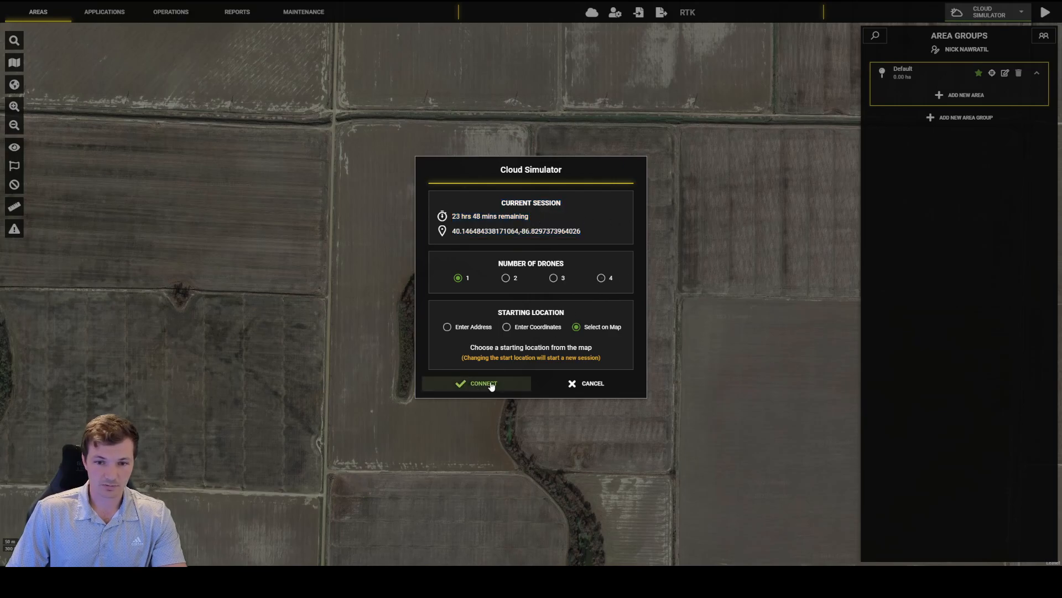
{"action": "left_click", "coordinate": [506, 327]}
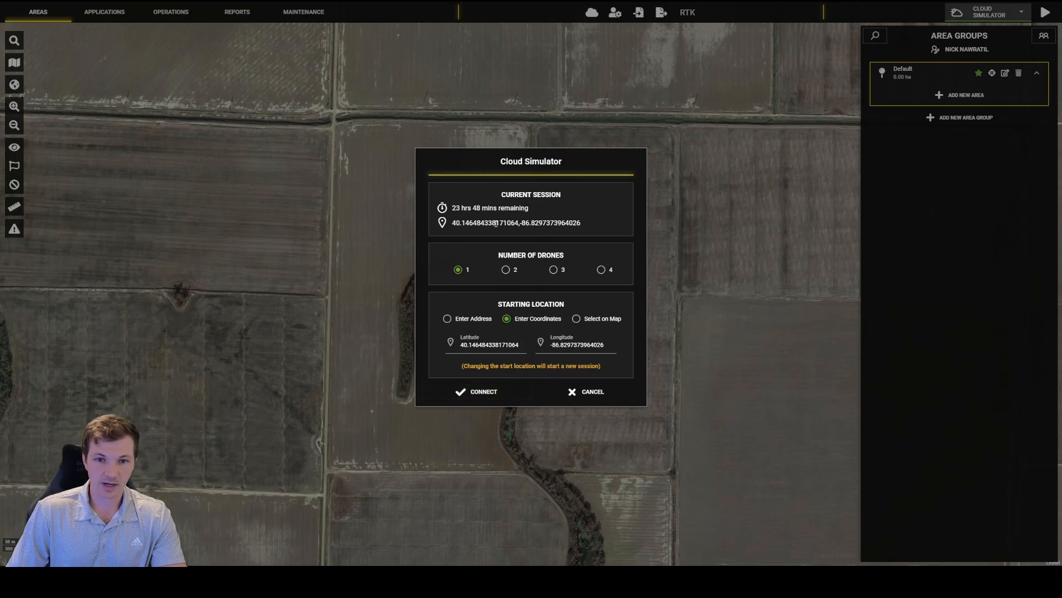
{"action": "left_click_drag", "start_coordinate": [529, 207], "coordinate": [461, 208]}
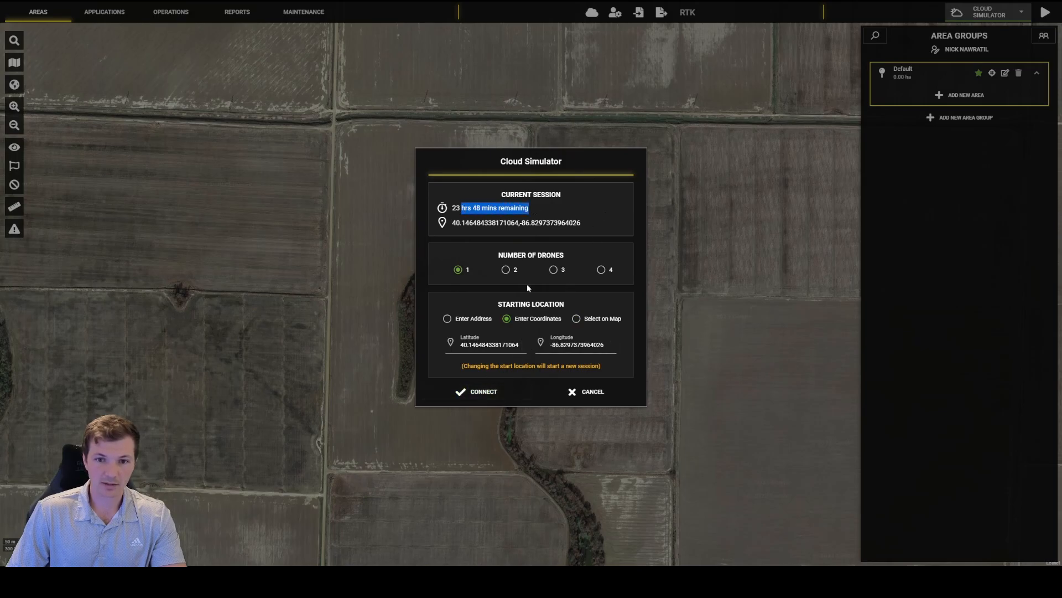
{"action": "left_click", "coordinate": [554, 224]}
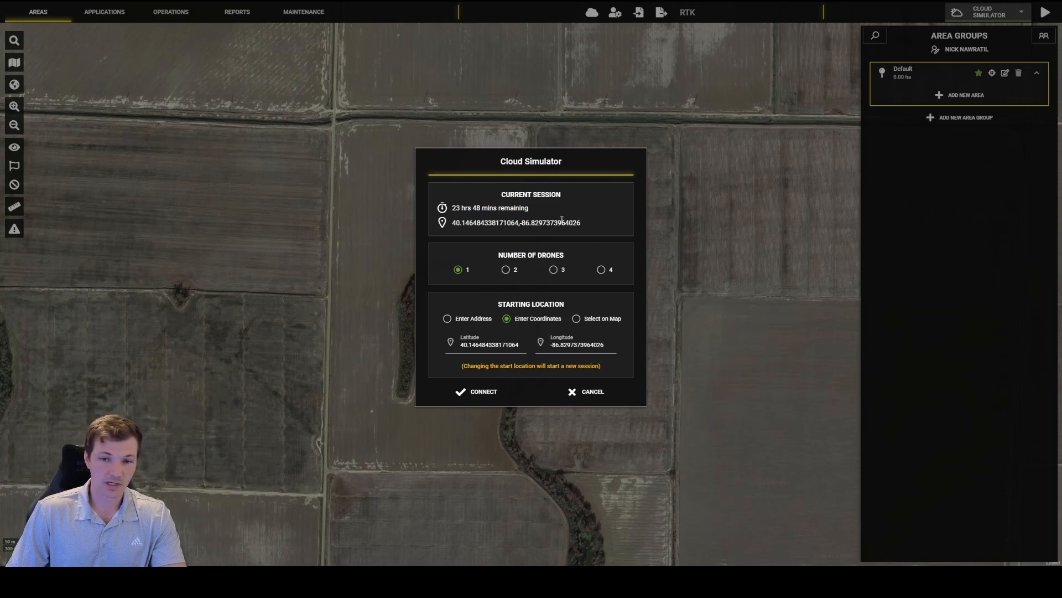
Step: Connect using Select on Map, placing the drone's start location on the dirt road along the southern edge of the hook-shaped tree line's field
{"action": "left_click", "coordinate": [576, 318]}
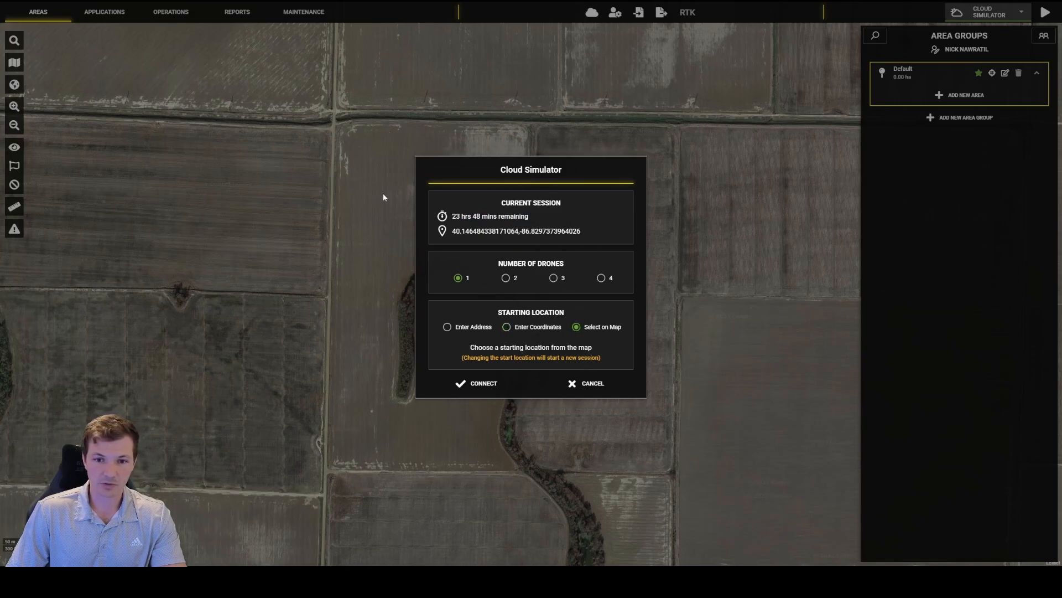
{"action": "left_click", "coordinate": [481, 383]}
{"action": "left_click_drag", "start_coordinate": [391, 445], "coordinate": [407, 375]}
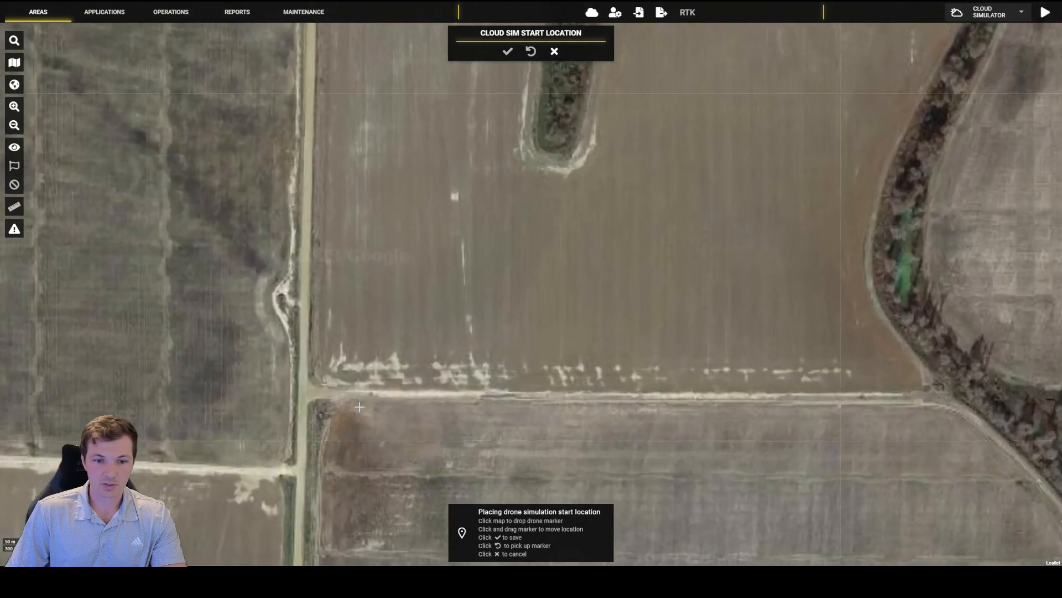
{"action": "scroll", "coordinate": [359, 408], "scroll_direction": "up", "scroll_amount": 2}
{"action": "left_click_drag", "start_coordinate": [461, 391], "coordinate": [445, 353]}
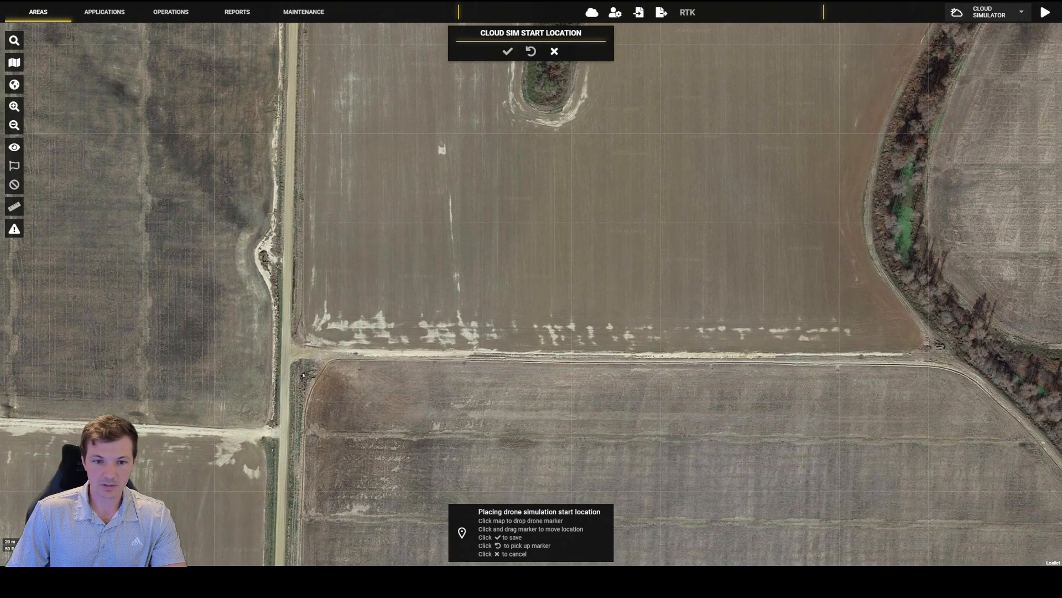
{"action": "left_click", "coordinate": [417, 355]}
{"action": "left_click", "coordinate": [508, 51]}
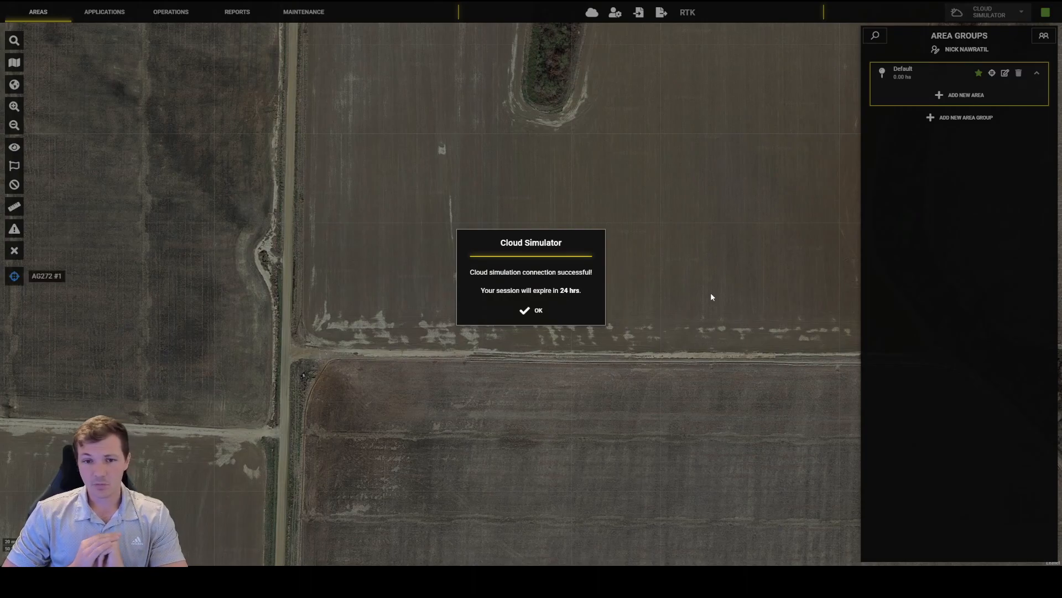
{"action": "left_click", "coordinate": [528, 312]}
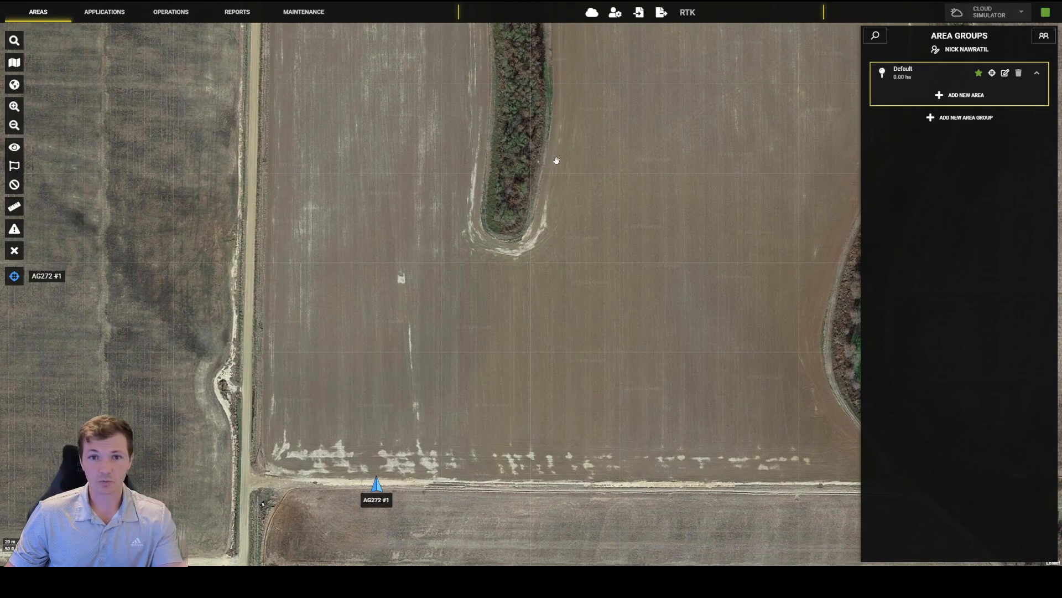
Step: View the connected drone in Operations, check the Reports section, and return to Areas
{"action": "left_click", "coordinate": [171, 12]}
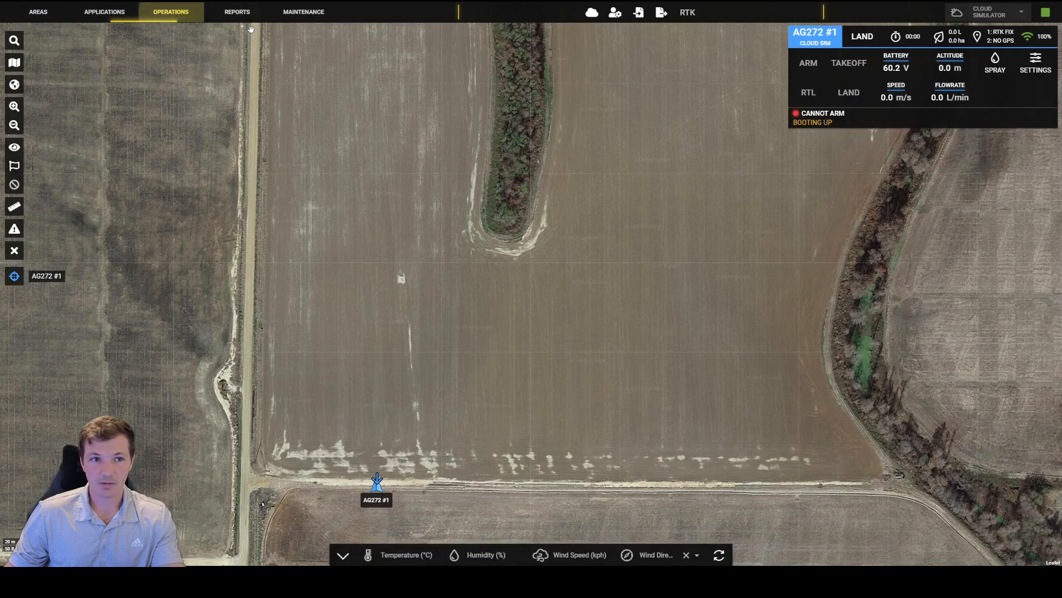
{"action": "left_click", "coordinate": [237, 12]}
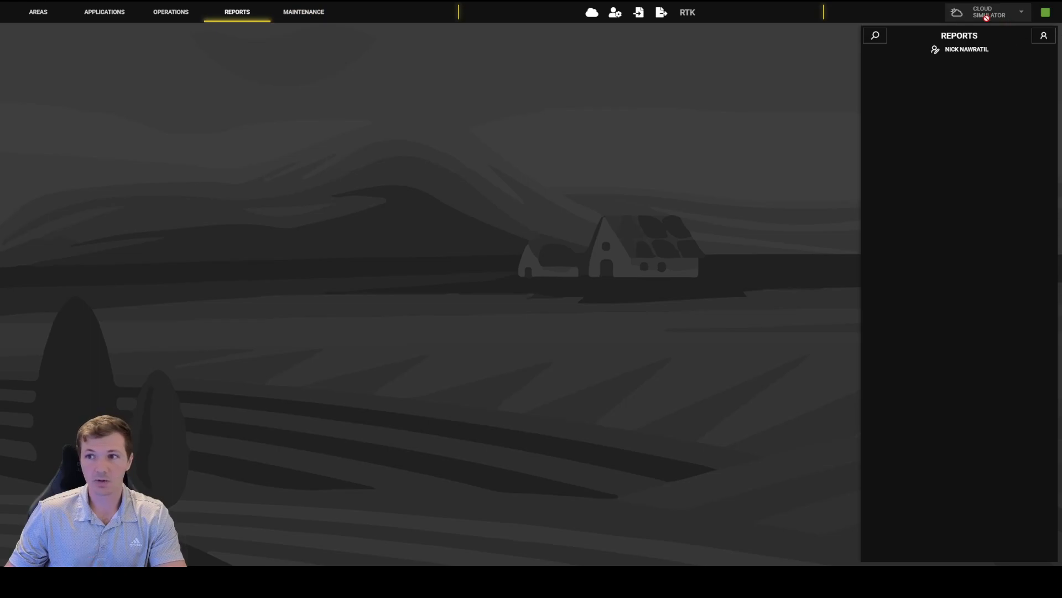
{"action": "left_click", "coordinate": [70, 20]}
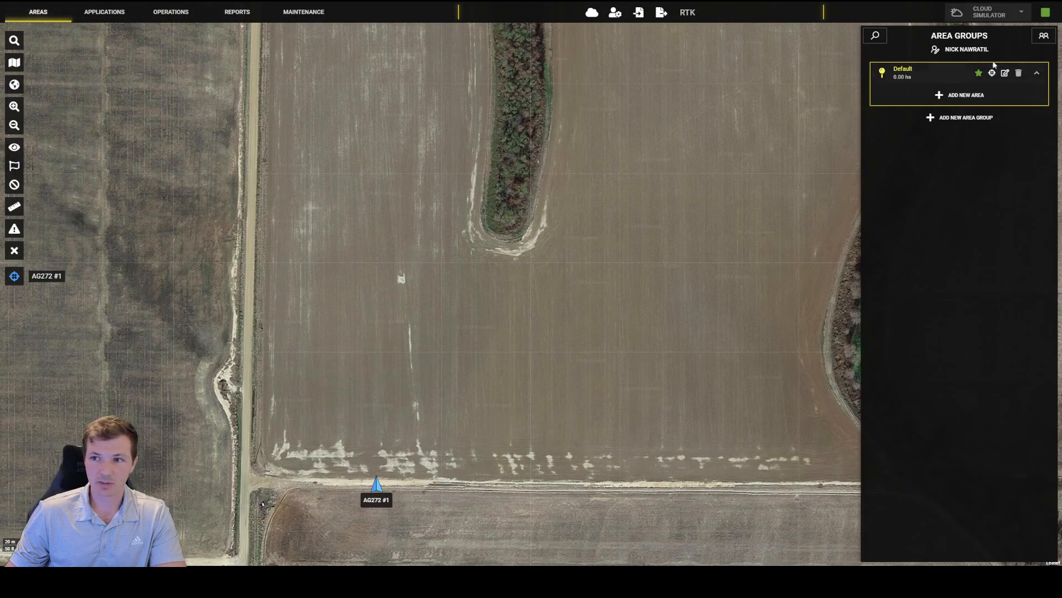
Step: Try switching between customer records in Areas and select Hylio as the active customer
{"action": "left_click", "coordinate": [1044, 36]}
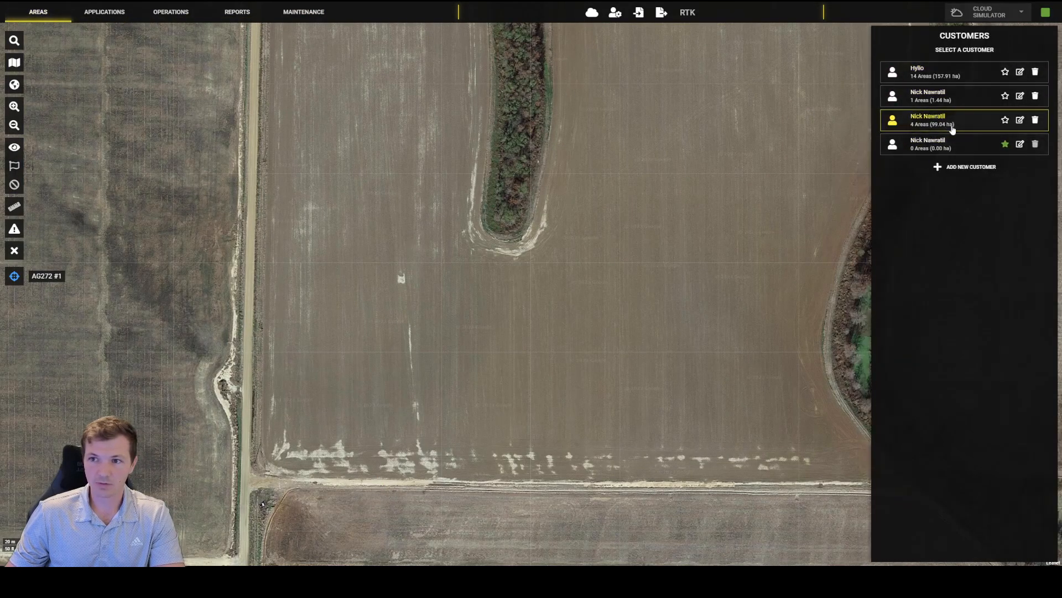
{"action": "left_click", "coordinate": [960, 98]}
{"action": "left_click", "coordinate": [1044, 35]}
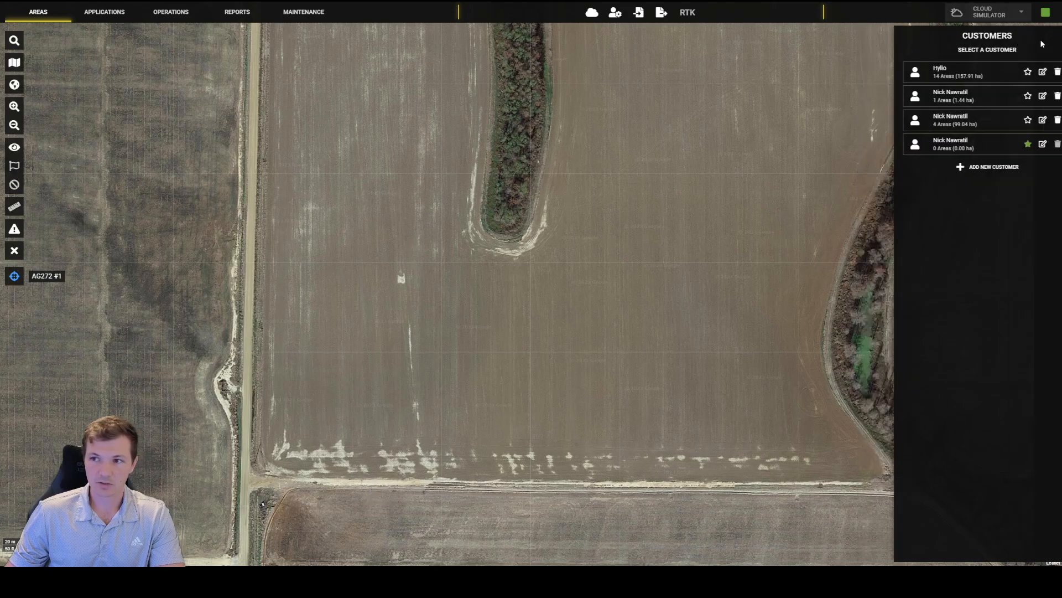
{"action": "left_click", "coordinate": [951, 144]}
{"action": "left_click", "coordinate": [1044, 36]}
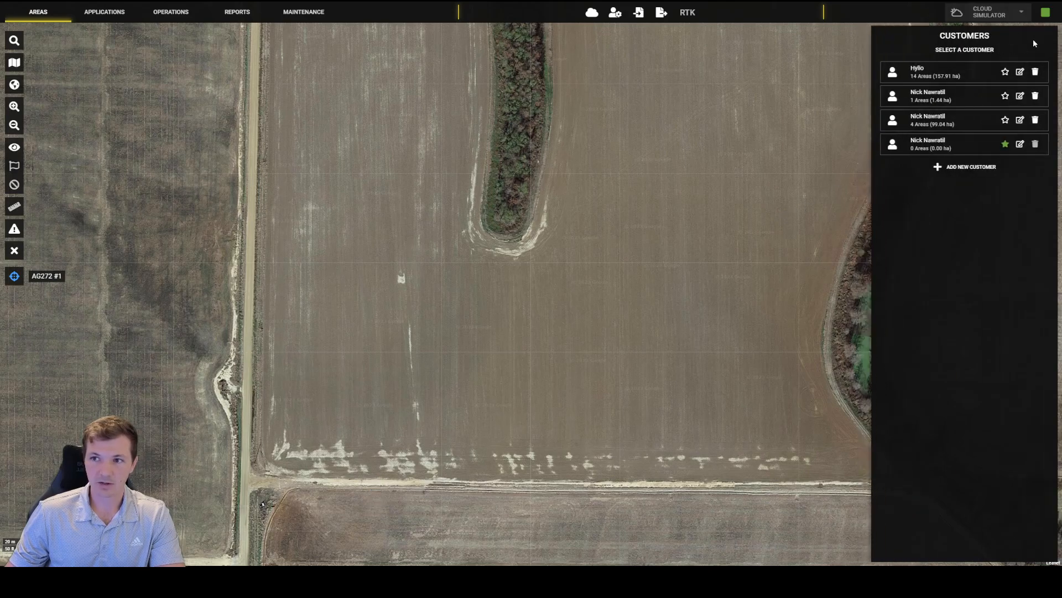
{"action": "left_click", "coordinate": [965, 75]}
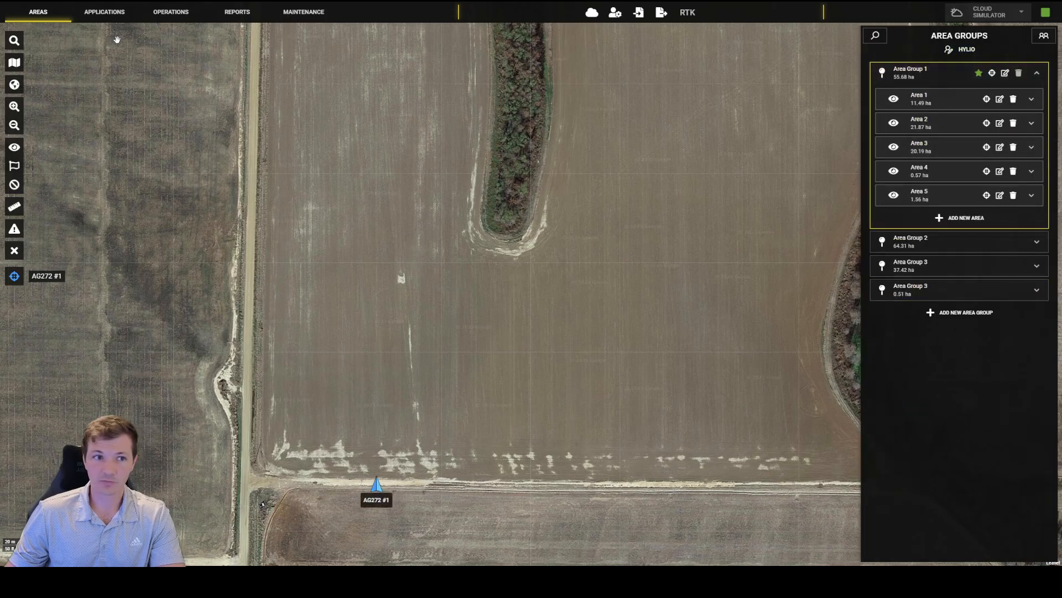
Step: View Hylio's Applications, Operations and Reports sections, and collapse Area Group 1 back in Areas
{"action": "left_click", "coordinate": [105, 12]}
{"action": "left_click", "coordinate": [180, 12]}
{"action": "left_click", "coordinate": [237, 13]}
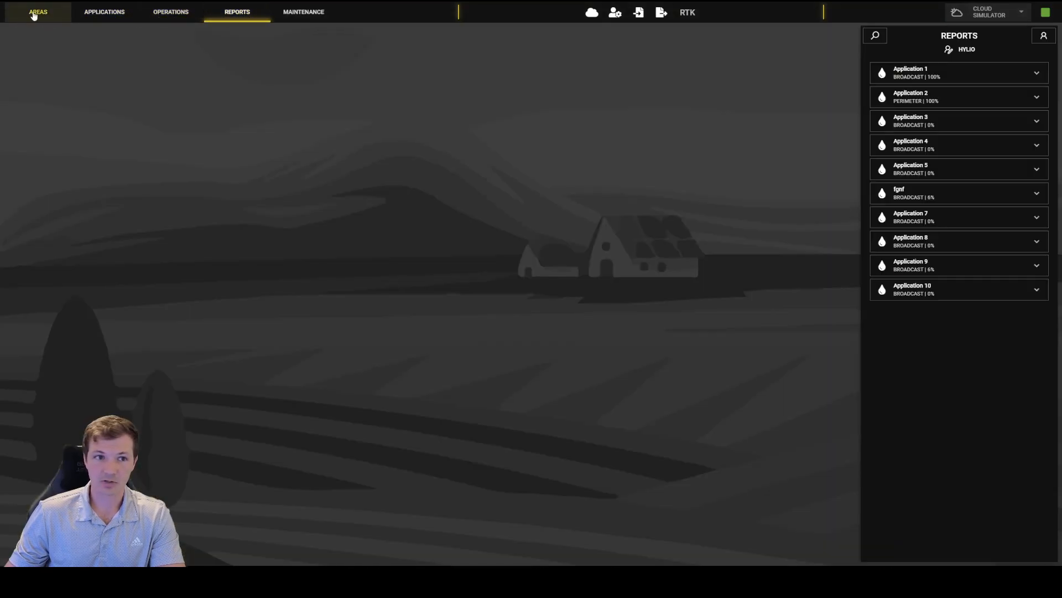
{"action": "left_click", "coordinate": [38, 12]}
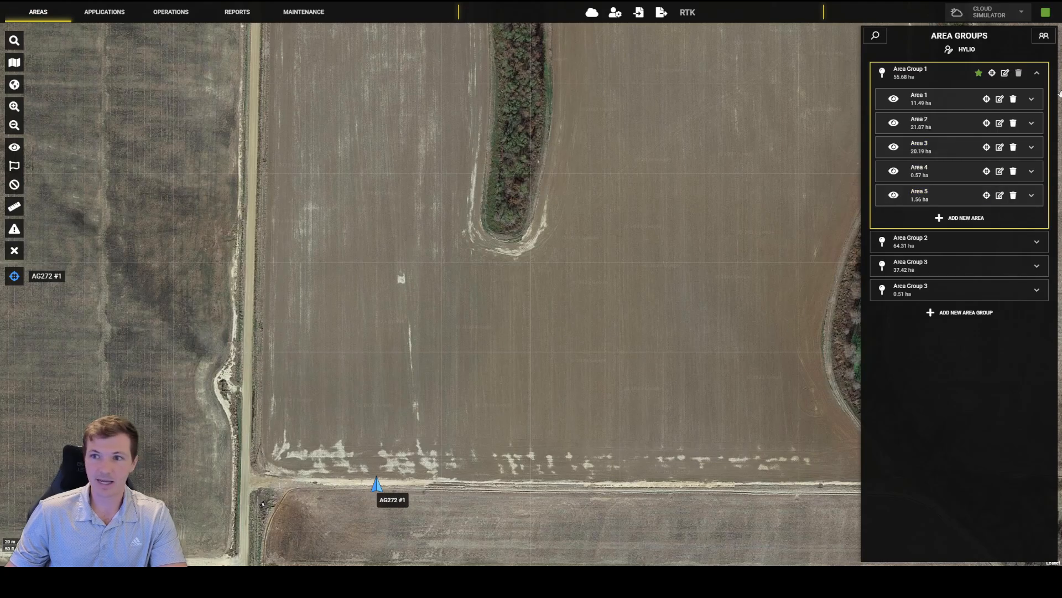
{"action": "left_click", "coordinate": [956, 73]}
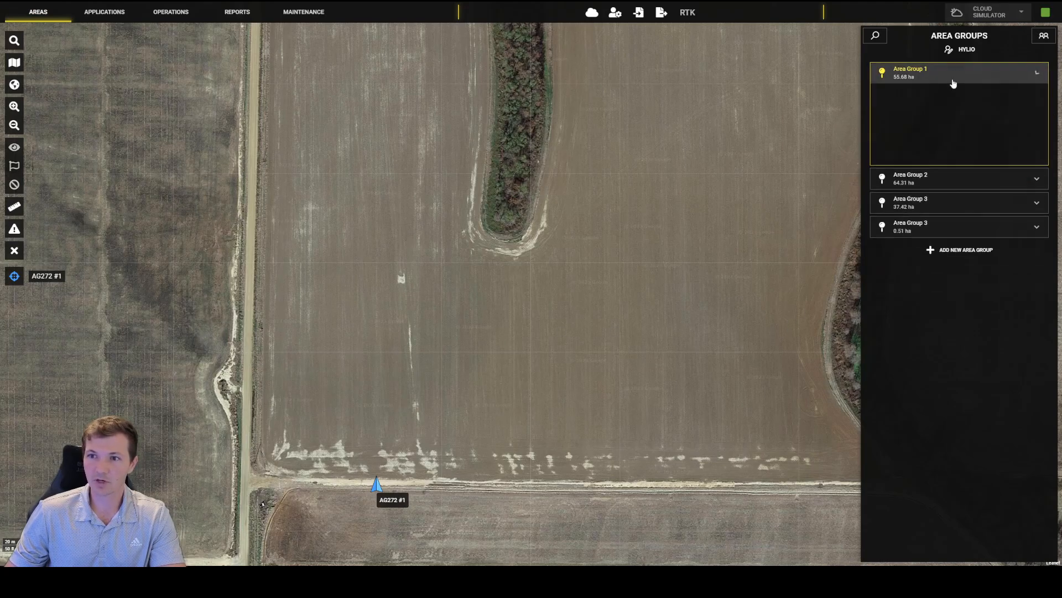
Step: Look through Hylio's Applications, Operations and Reports sections once more
{"action": "left_click", "coordinate": [103, 14]}
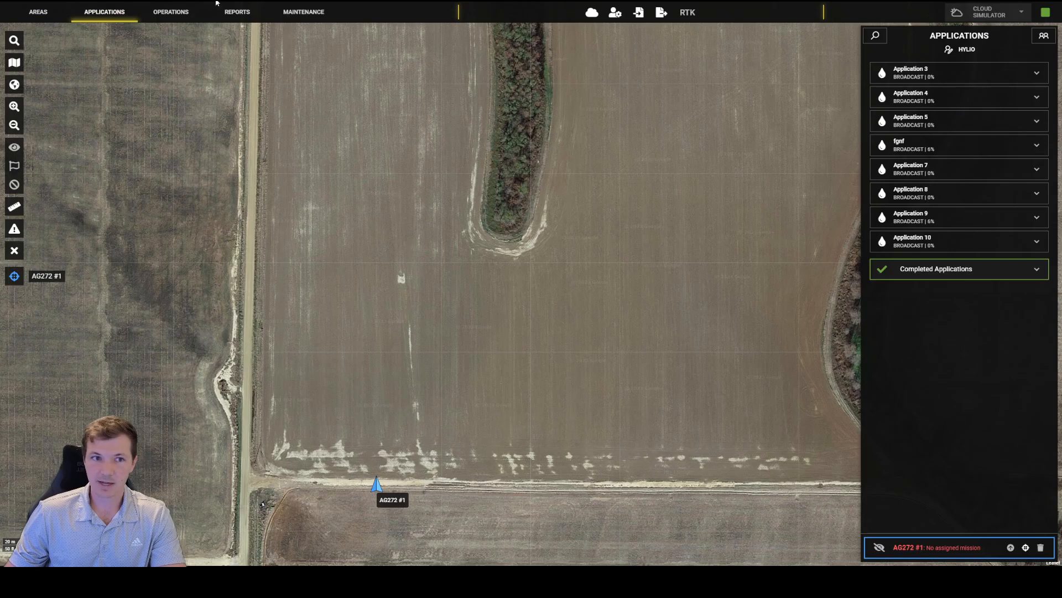
{"action": "left_click", "coordinate": [173, 15]}
{"action": "left_click", "coordinate": [236, 12]}
Step: Switch from Hylio to the starred customer in Reports, and view that customer's Applications and Areas sections
{"action": "left_click", "coordinate": [1044, 35]}
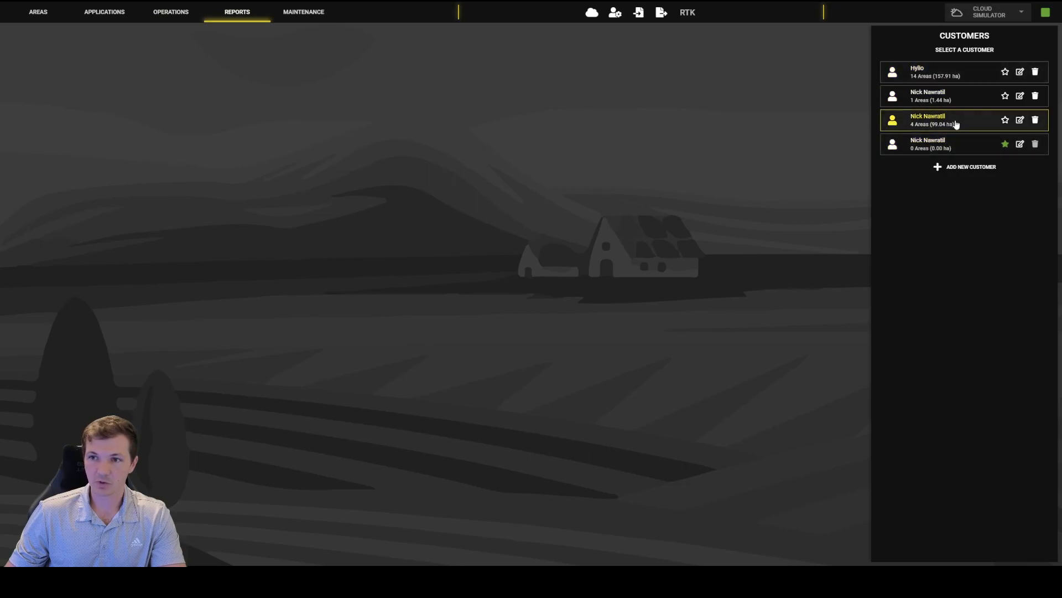
{"action": "left_click", "coordinate": [941, 146]}
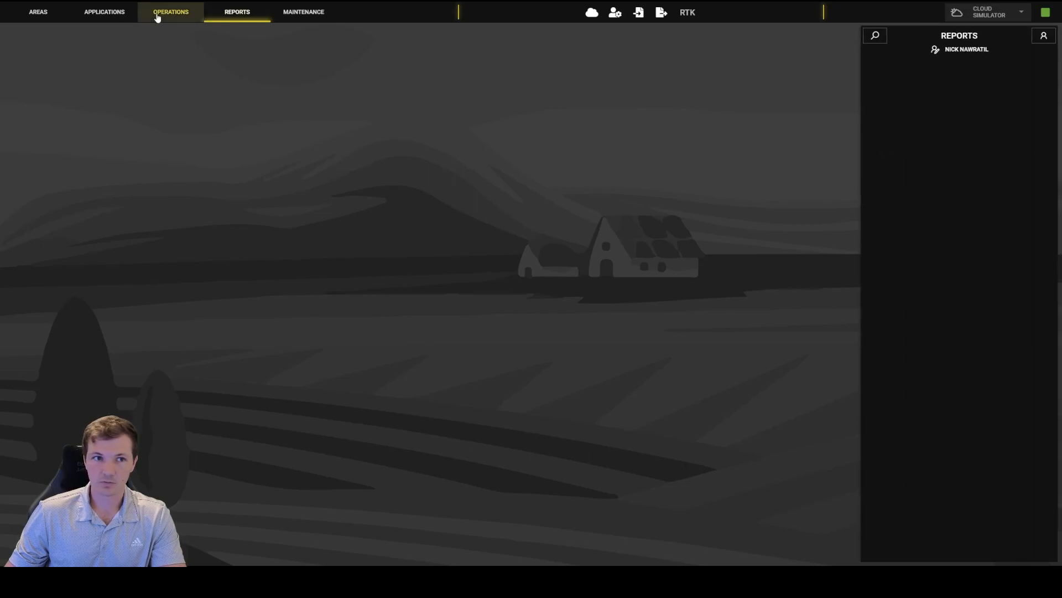
{"action": "left_click", "coordinate": [104, 10]}
{"action": "left_click", "coordinate": [46, 10]}
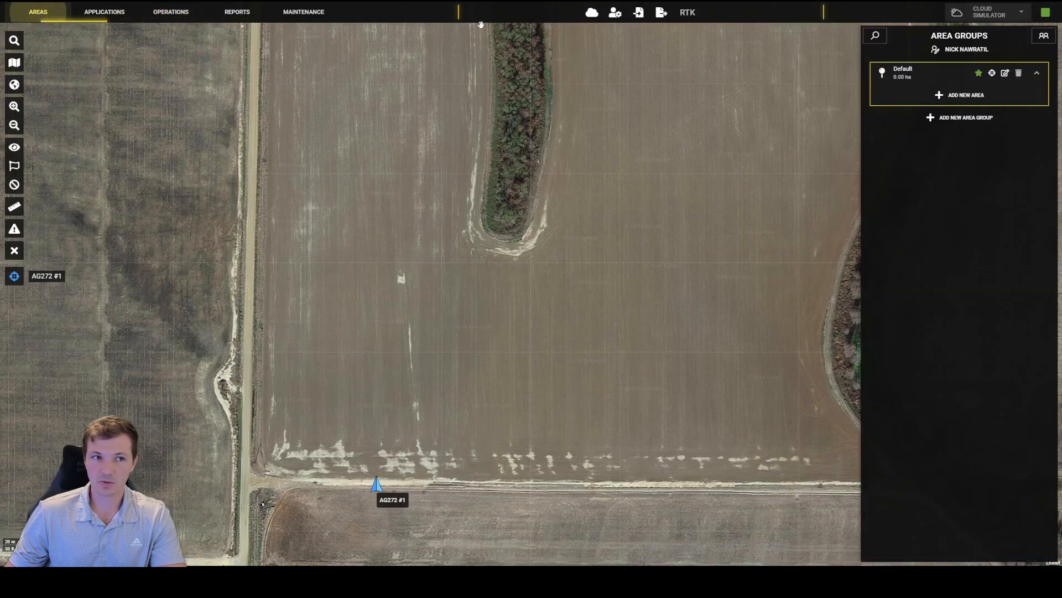
Step: Create a new customer named Simulator and make it the active customer
{"action": "left_click", "coordinate": [1041, 37]}
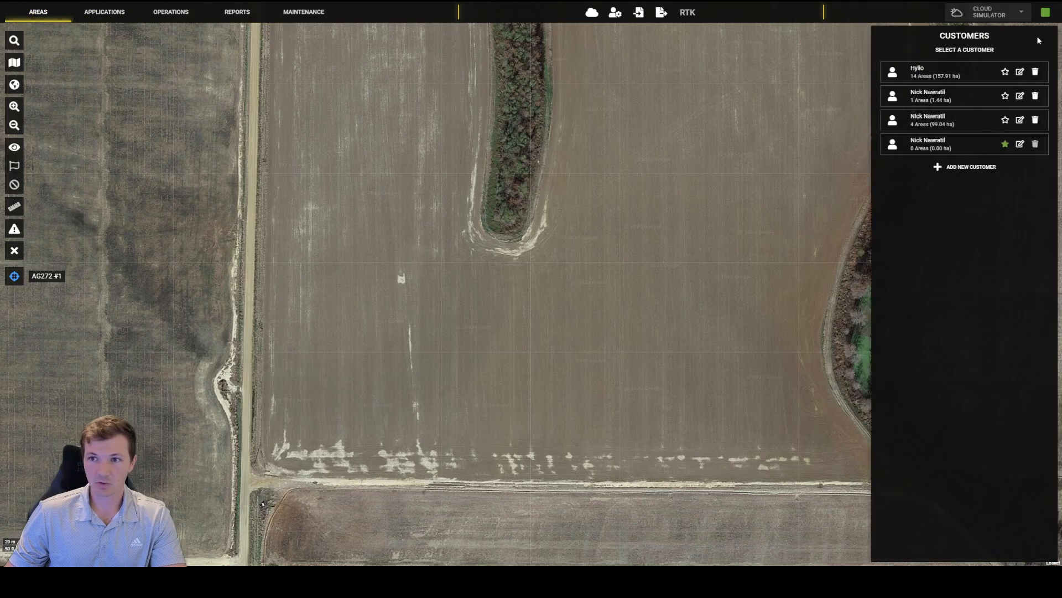
{"action": "left_click", "coordinate": [965, 167]}
{"action": "left_click", "coordinate": [519, 131]}
{"action": "type", "text": "Simulator"}
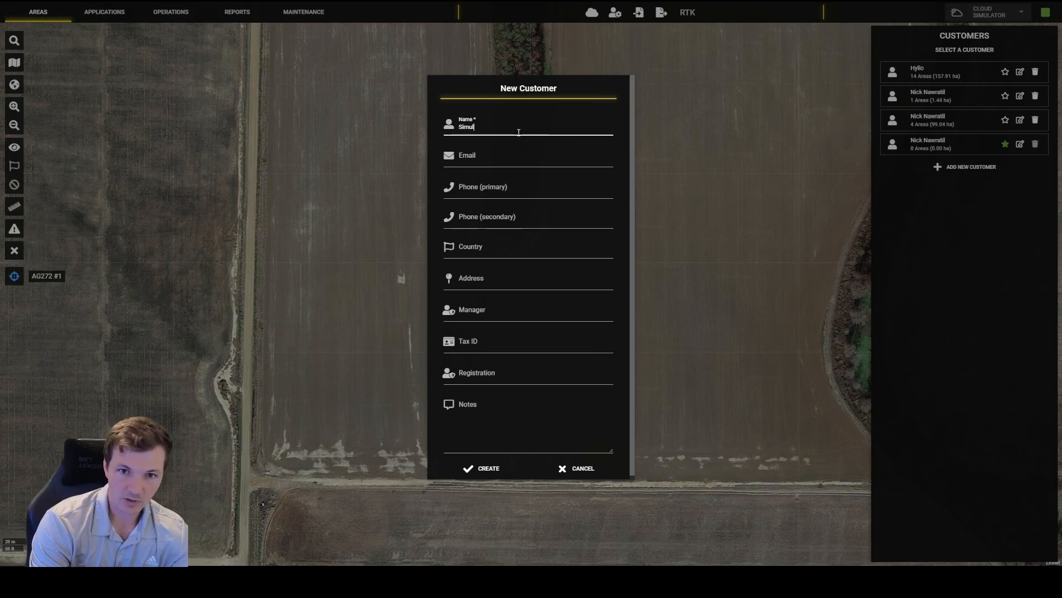
{"action": "left_click", "coordinate": [498, 469]}
{"action": "left_click", "coordinate": [944, 177]}
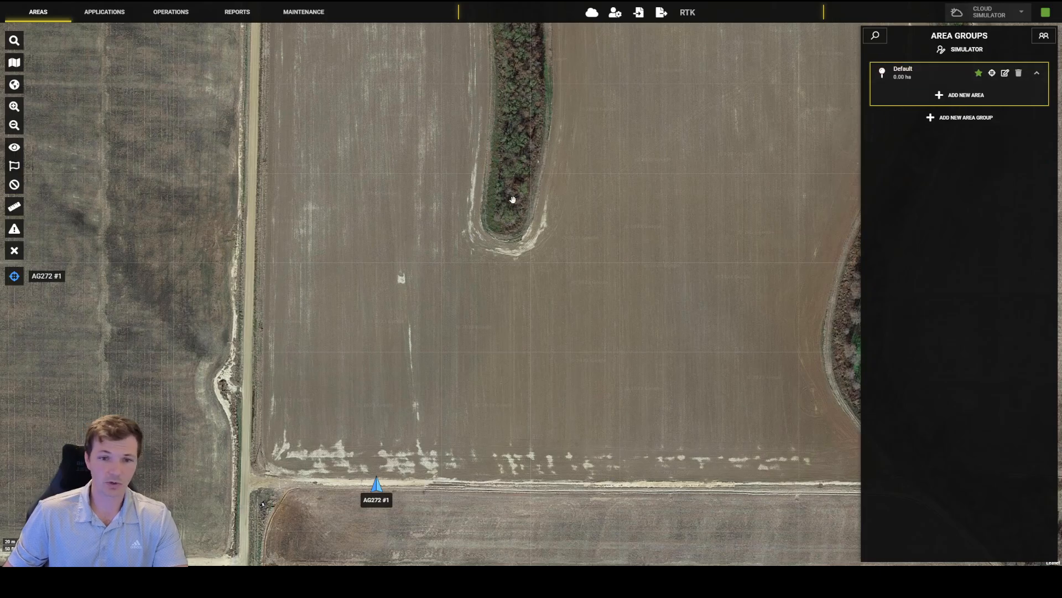
Step: Examine the drone's field on the map, its hook-shaped tree line, and the surrounding farmland
{"action": "scroll", "coordinate": [508, 203], "scroll_direction": "down", "scroll_amount": 3}
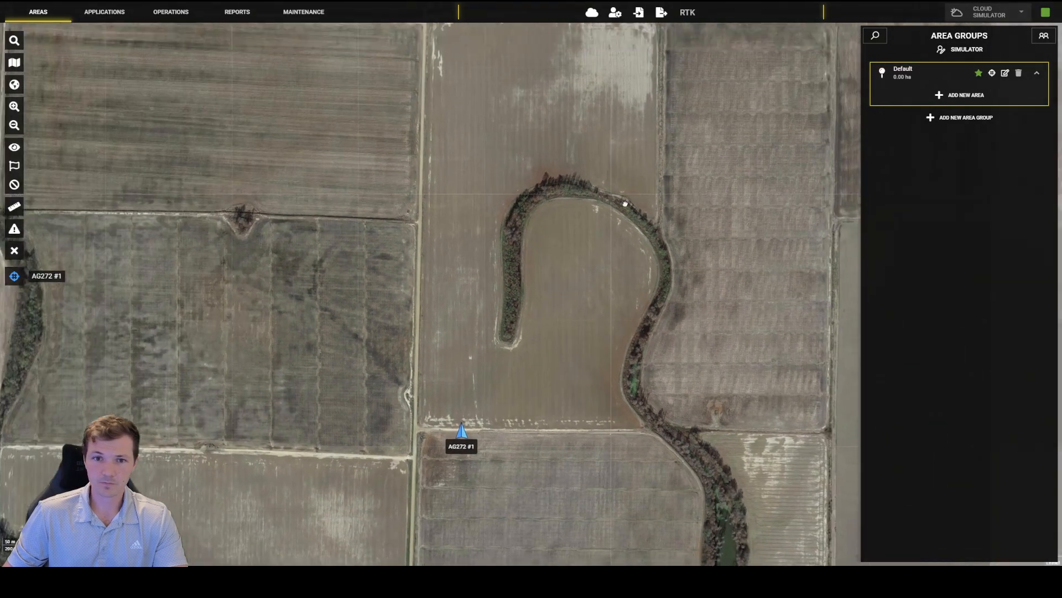
{"action": "left_click_drag", "start_coordinate": [625, 204], "coordinate": [589, 285]}
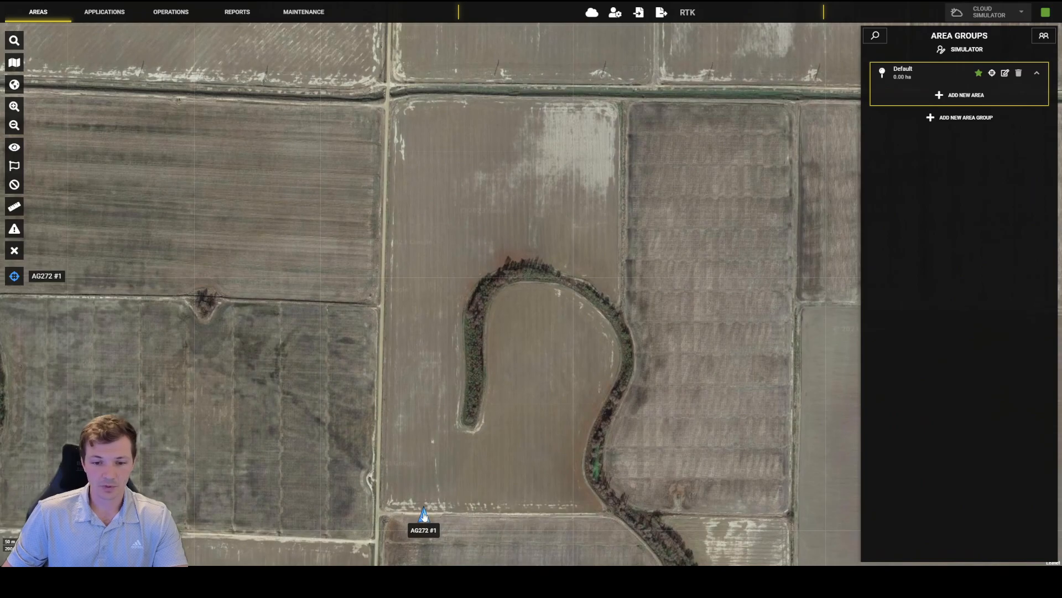
{"action": "left_click_drag", "start_coordinate": [570, 401], "coordinate": [552, 355]}
{"action": "scroll", "coordinate": [552, 339], "scroll_direction": "up", "scroll_amount": 1}
{"action": "left_click_drag", "start_coordinate": [439, 329], "coordinate": [498, 233]}
{"action": "left_click_drag", "start_coordinate": [533, 164], "coordinate": [429, 403]}
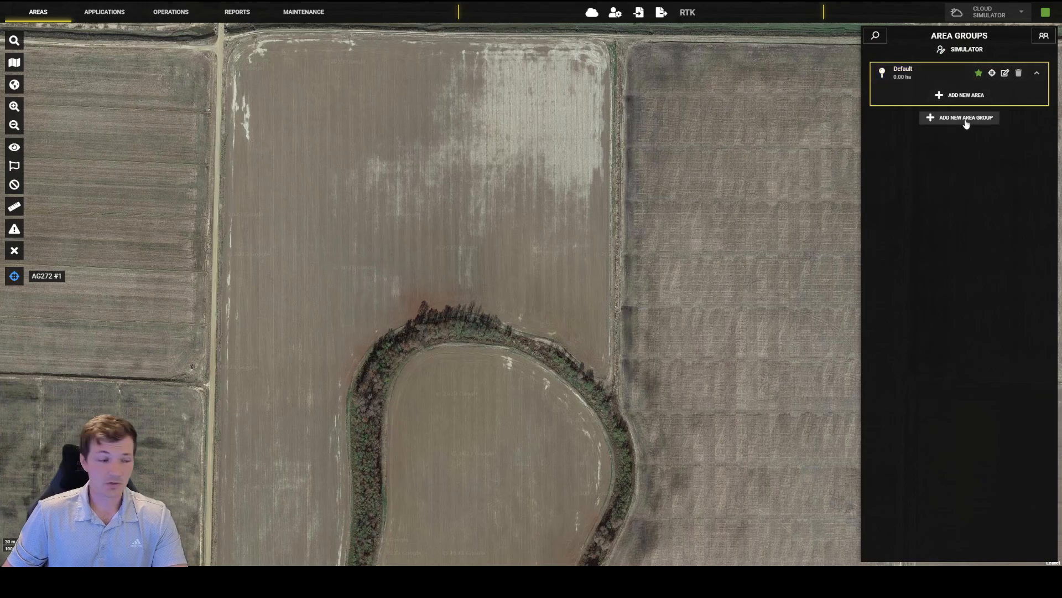
{"action": "scroll", "coordinate": [532, 159], "scroll_direction": "down", "scroll_amount": 2}
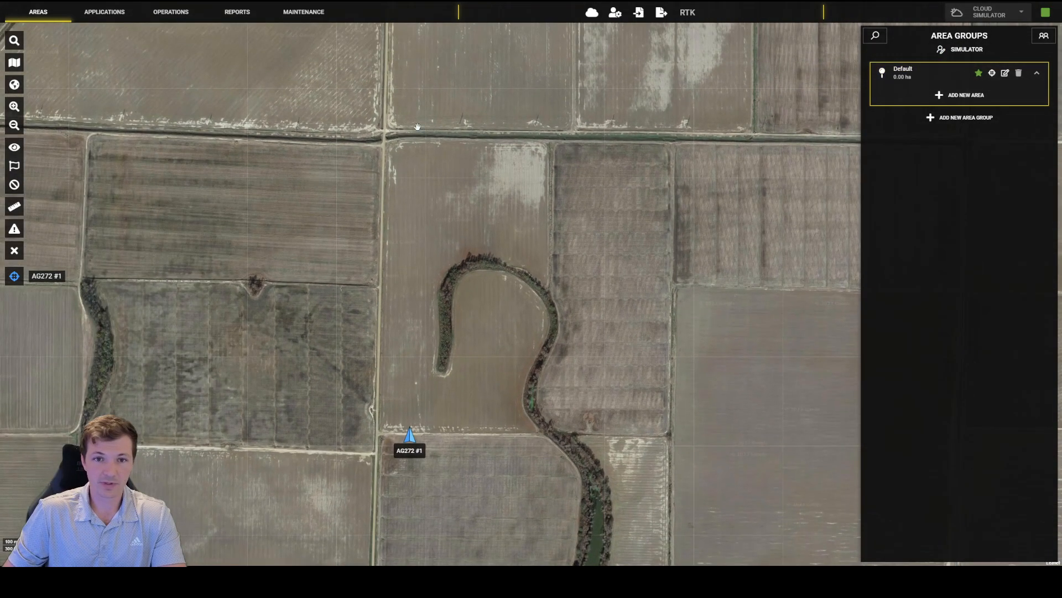
{"action": "scroll", "coordinate": [440, 242], "scroll_direction": "down", "scroll_amount": 1}
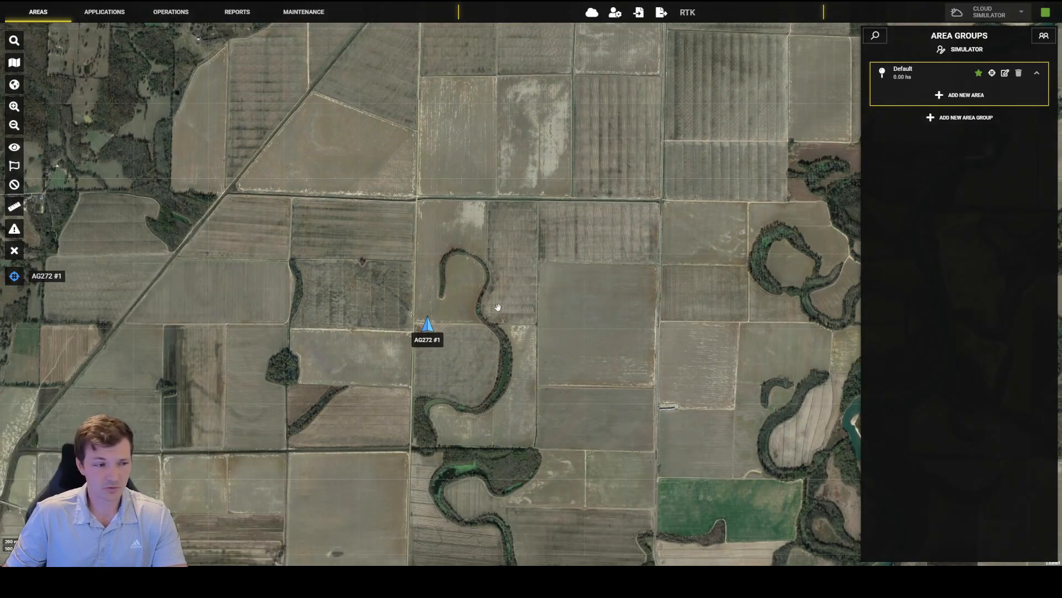
Step: Create an area group named Area Group 2 for Simulator and cancel the new-area form that follows
{"action": "left_click", "coordinate": [966, 117]}
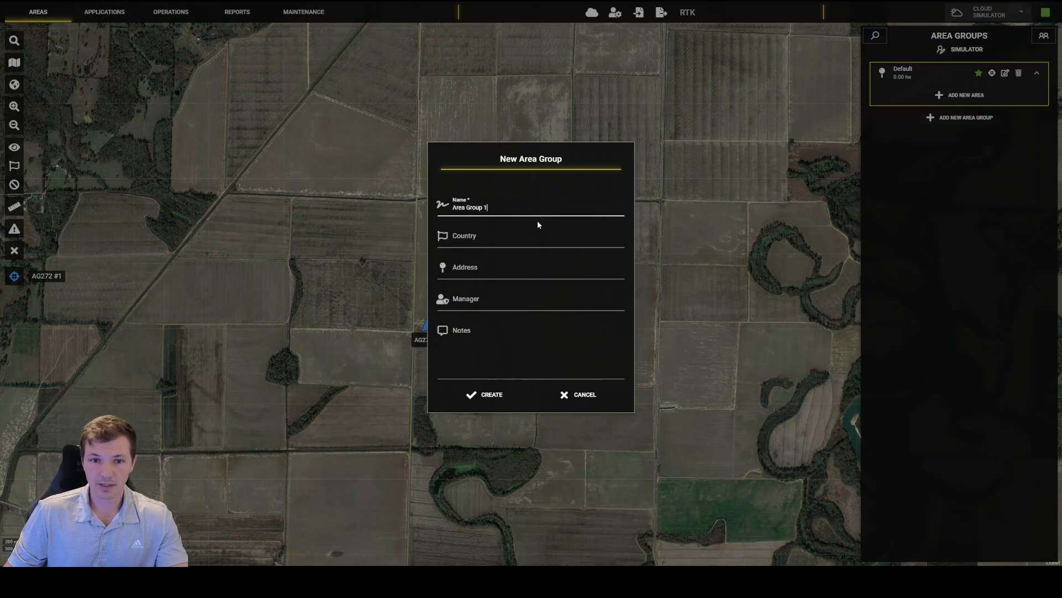
{"action": "key", "text": "BackSpace"}
{"action": "type", "text": "2"}
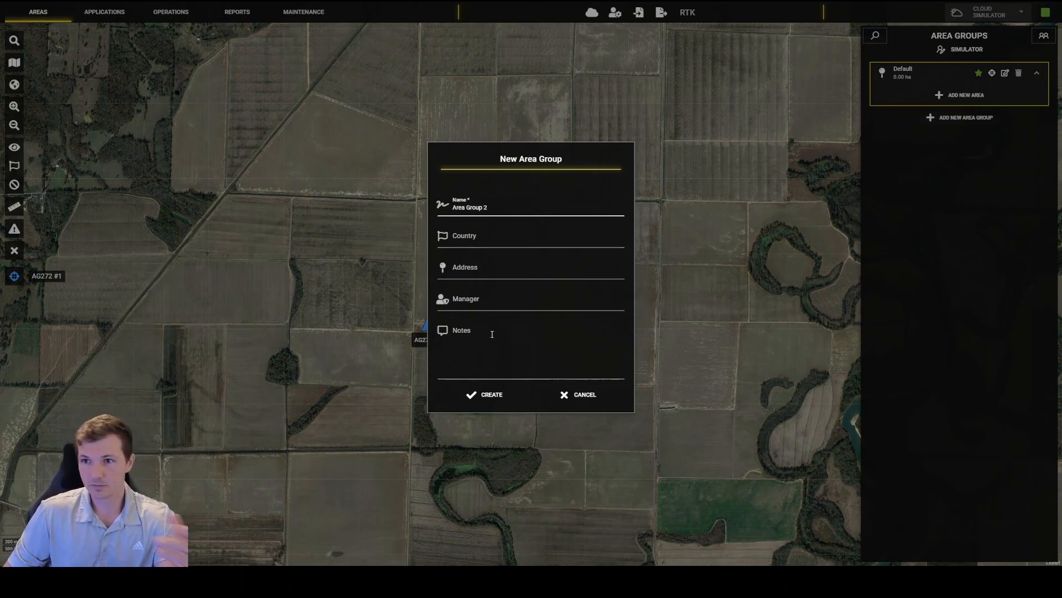
{"action": "left_click", "coordinate": [485, 403]}
{"action": "left_click", "coordinate": [473, 293]}
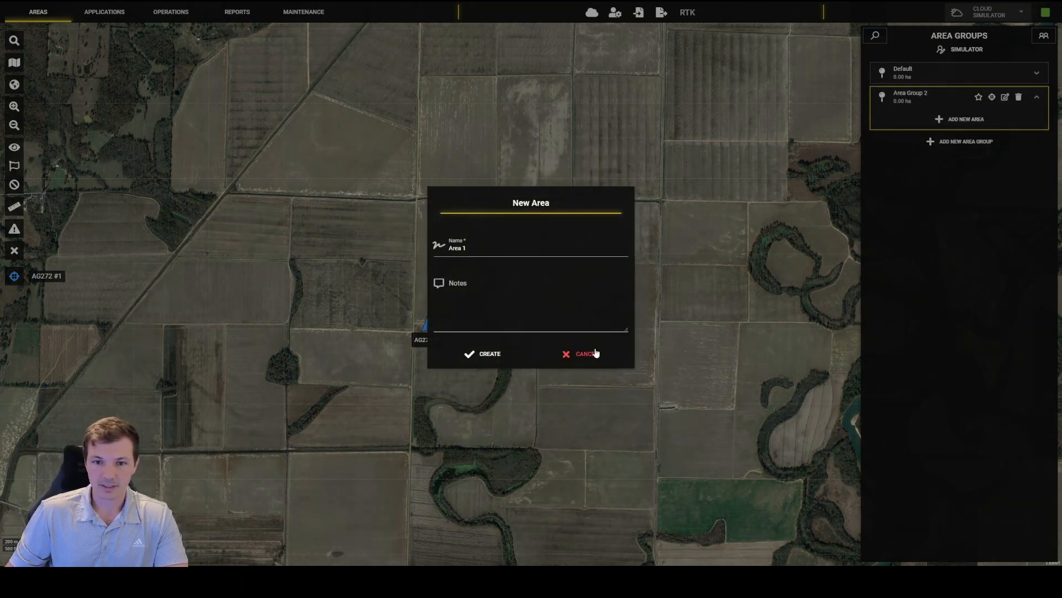
{"action": "left_click", "coordinate": [591, 351]}
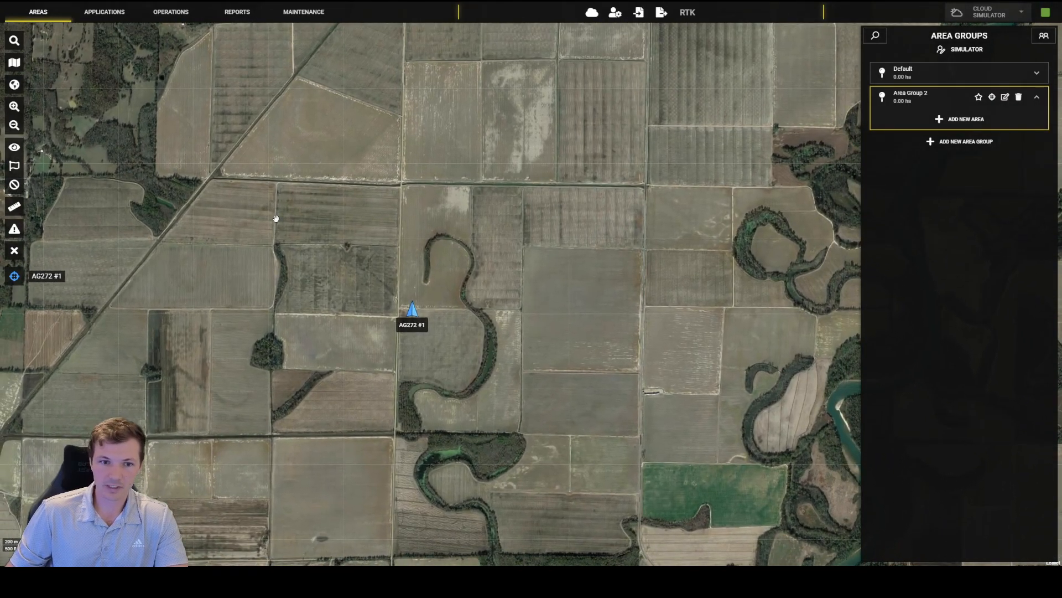
Step: Look over the fields west of the drone and switch from Area Group 2 to the Default area group
{"action": "left_click_drag", "start_coordinate": [275, 218], "coordinate": [696, 283]}
{"action": "left_click_drag", "start_coordinate": [703, 205], "coordinate": [599, 204]}
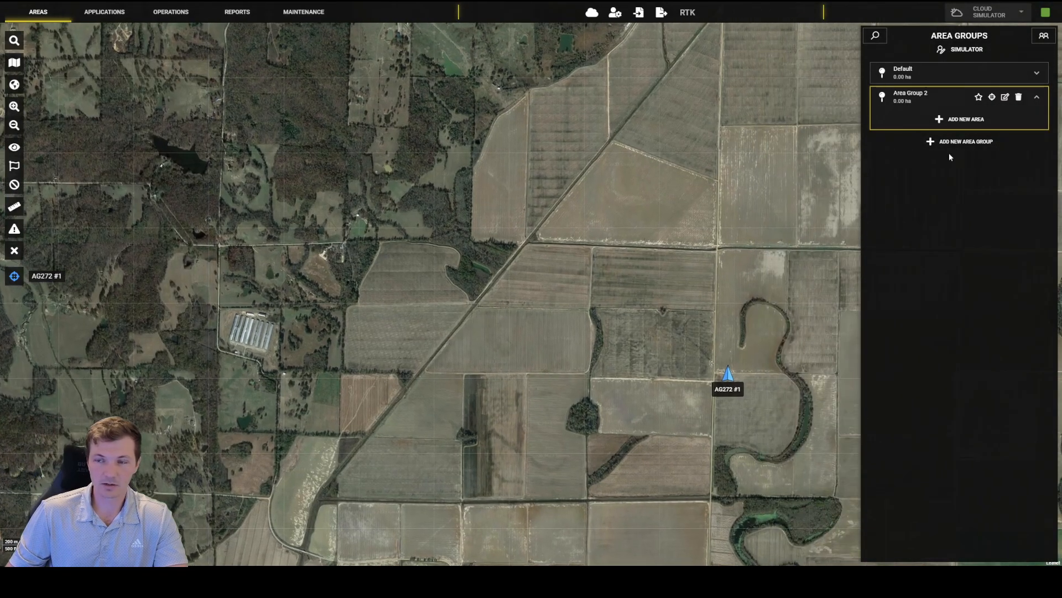
{"action": "left_click", "coordinate": [924, 85]}
{"action": "left_click", "coordinate": [928, 81]}
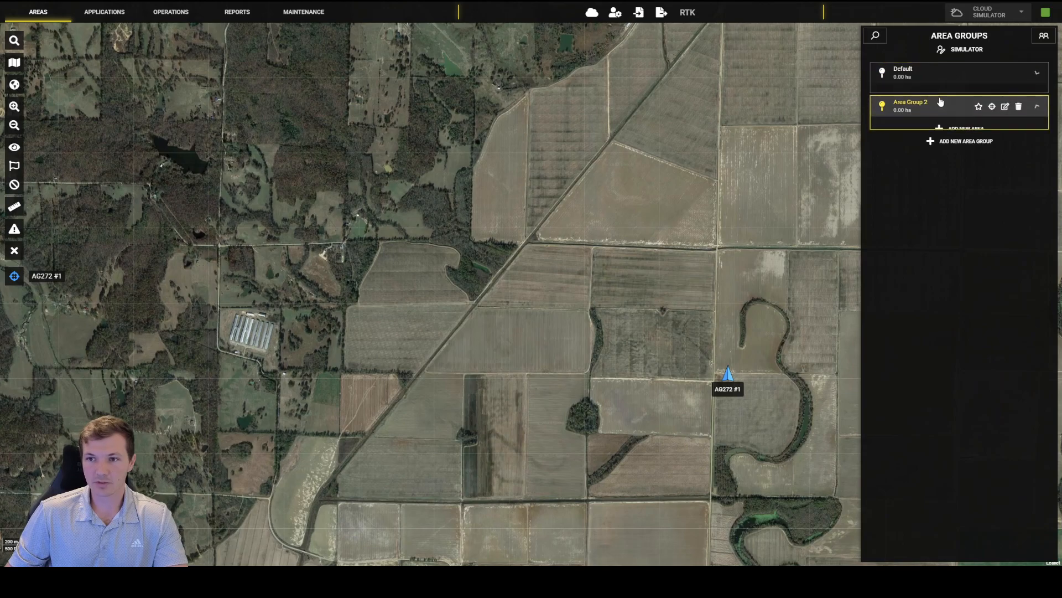
{"action": "left_click", "coordinate": [936, 78]}
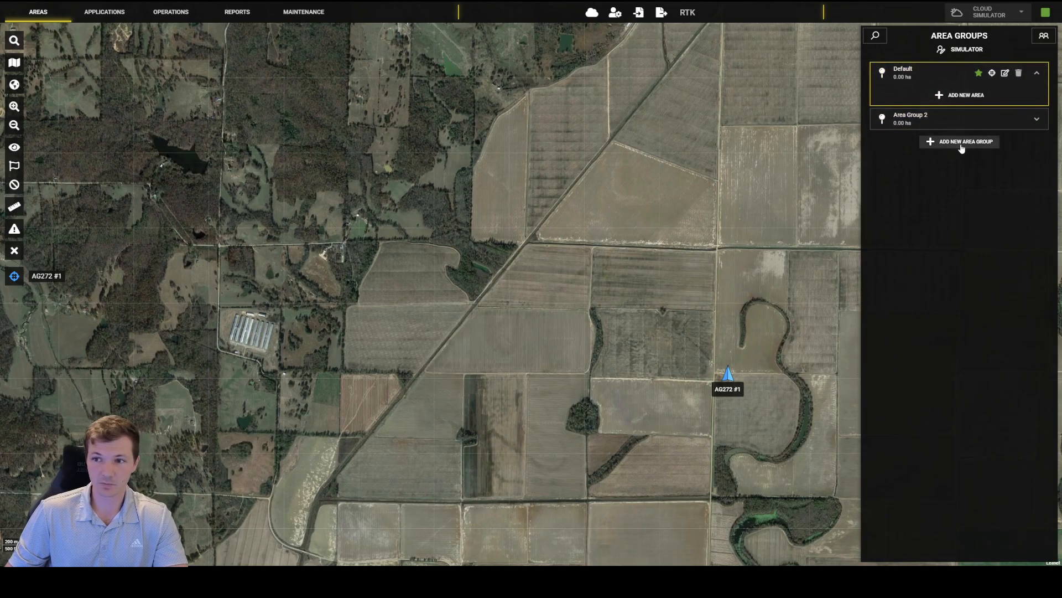
Step: Add an area named Area 1 to the Default group and choose to draw its shape
{"action": "scroll", "coordinate": [675, 332], "scroll_direction": "up", "scroll_amount": 3}
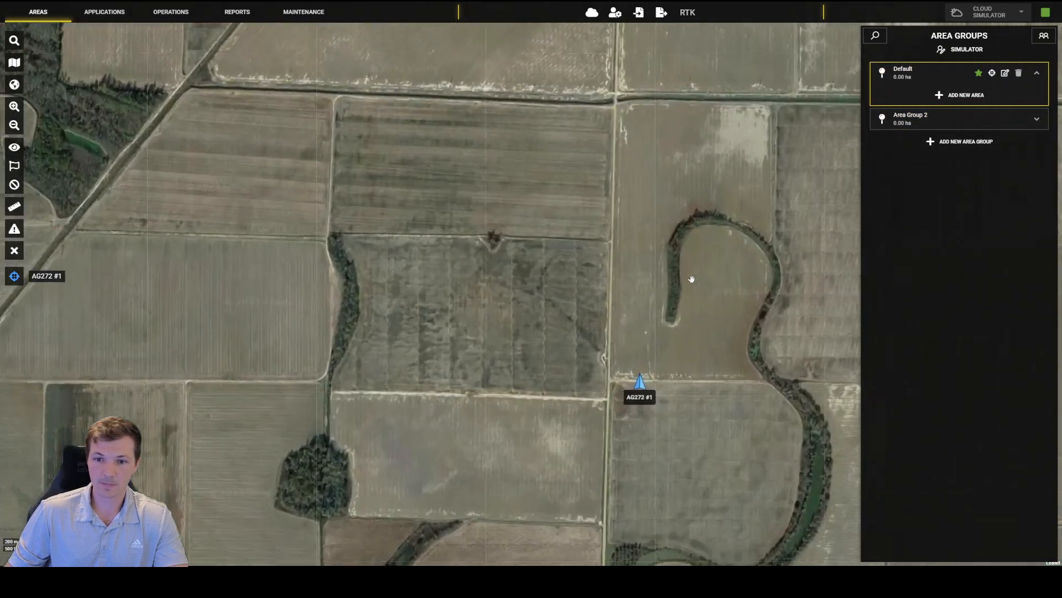
{"action": "scroll", "coordinate": [586, 194], "scroll_direction": "up", "scroll_amount": 1}
{"action": "scroll", "coordinate": [562, 224], "scroll_direction": "up", "scroll_amount": 1}
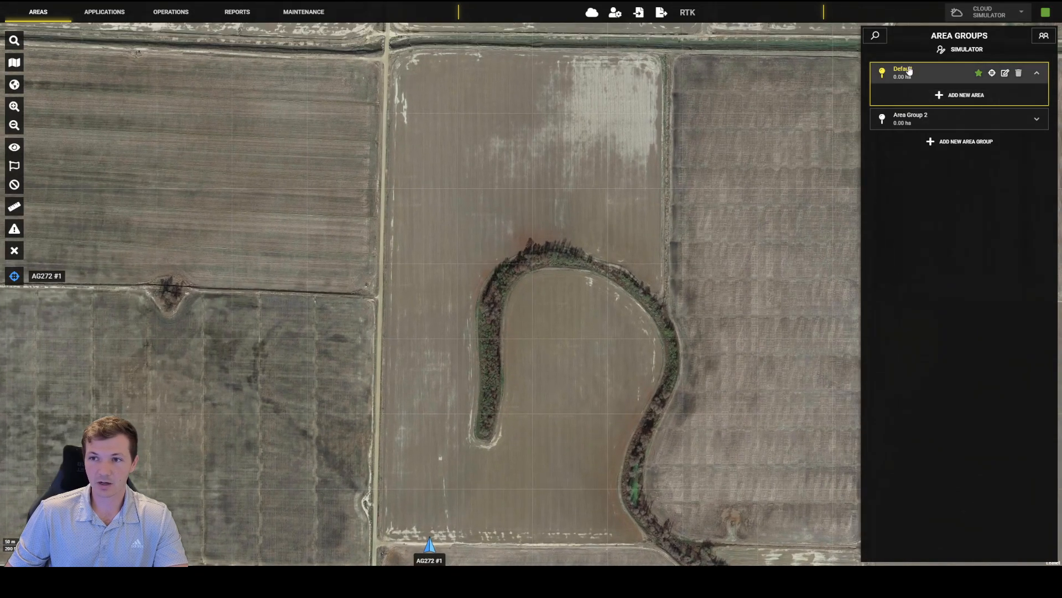
{"action": "left_click", "coordinate": [950, 98]}
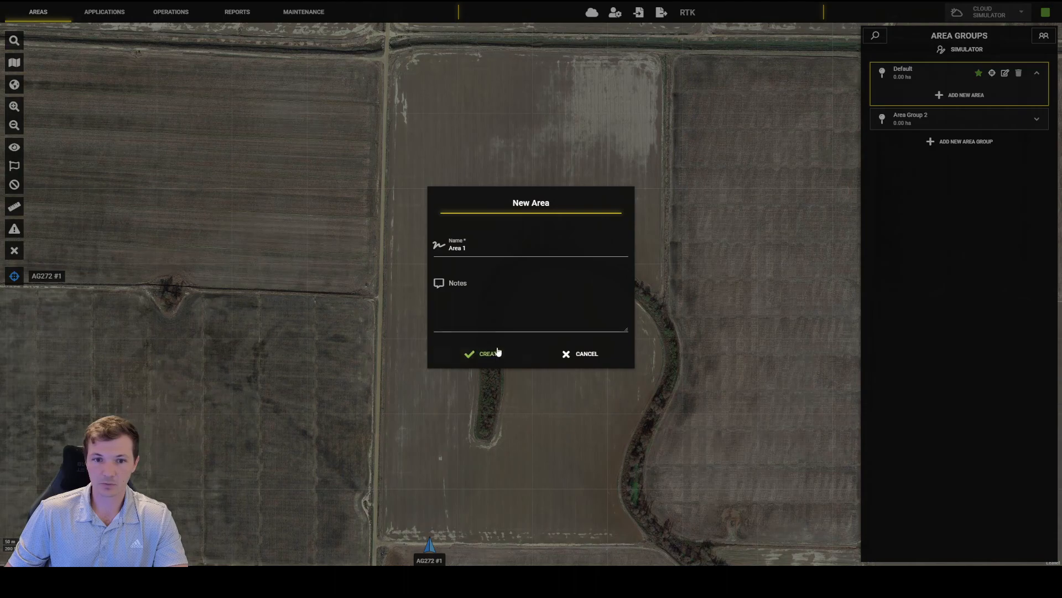
{"action": "left_click", "coordinate": [497, 349]}
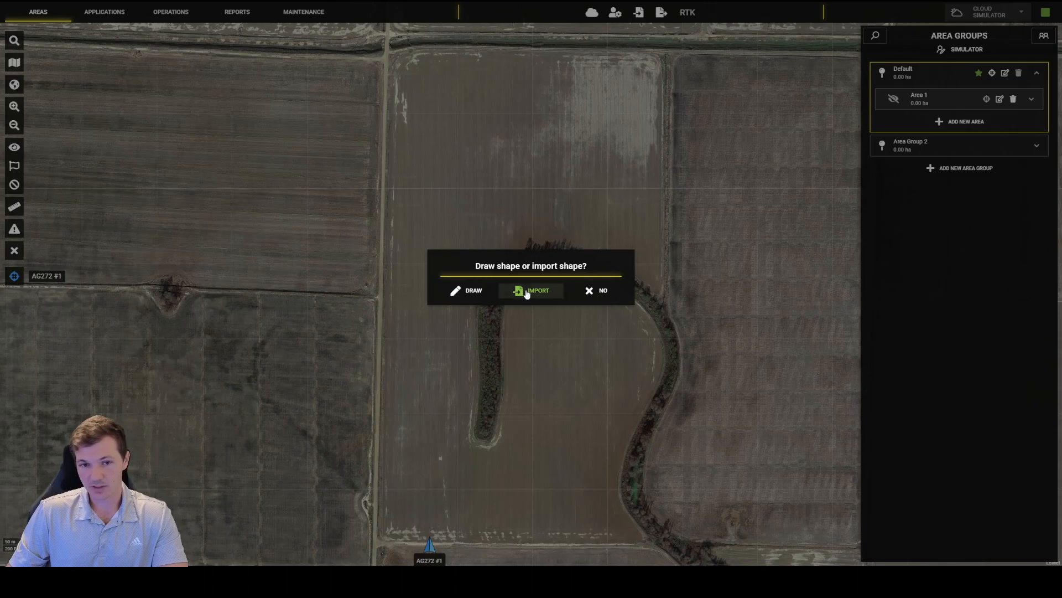
{"action": "left_click", "coordinate": [466, 291]}
Step: Draw Area 1's boundary along the field's northern edge and down its eastern edge to the tree line
{"action": "scroll", "coordinate": [471, 137], "scroll_direction": "up", "scroll_amount": 1}
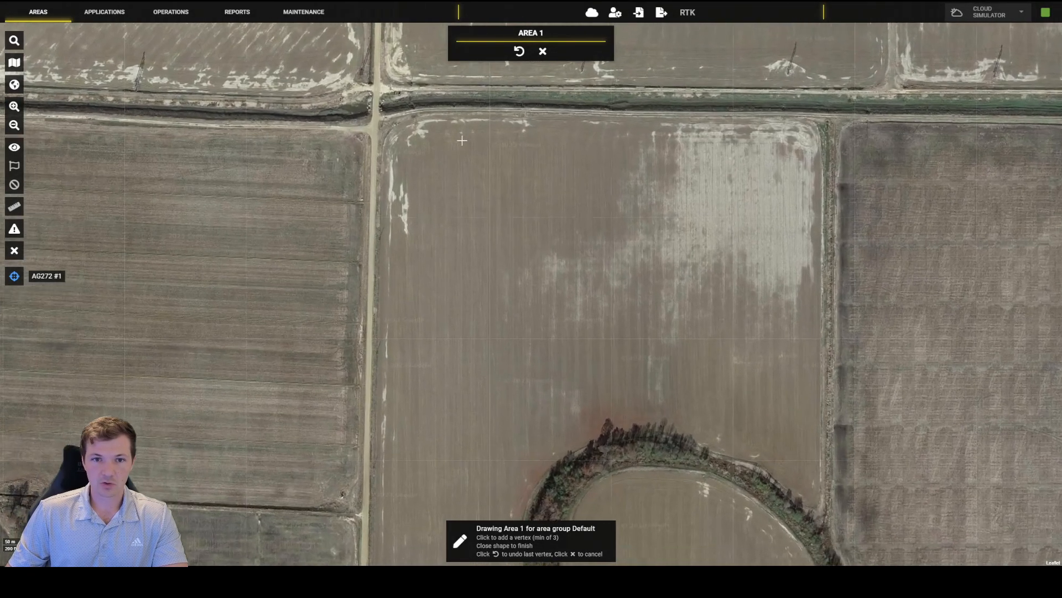
{"action": "left_click_drag", "start_coordinate": [470, 137], "coordinate": [479, 207]}
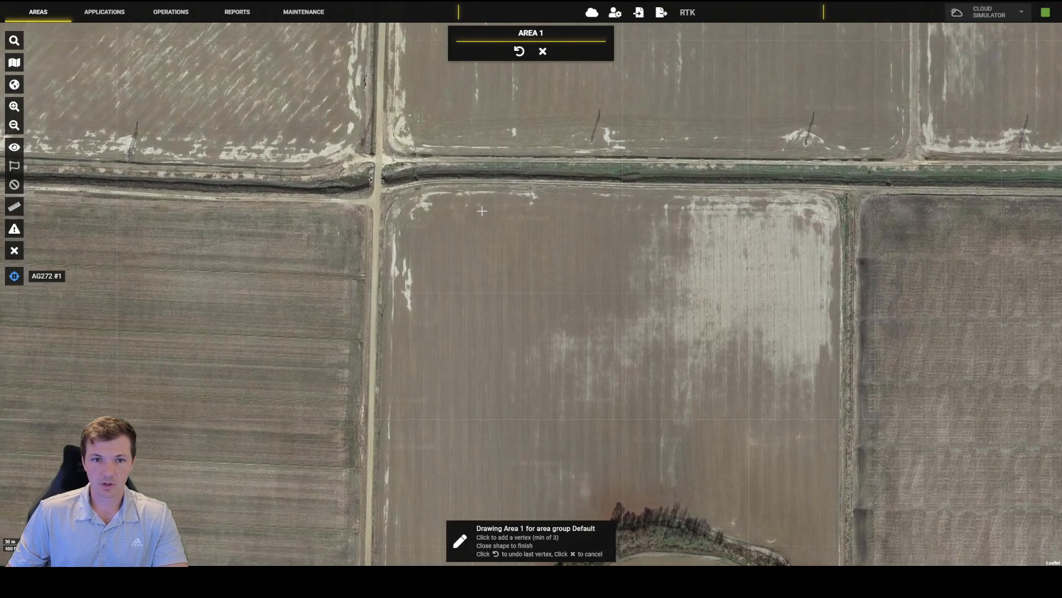
{"action": "left_click", "coordinate": [443, 190]}
{"action": "left_click", "coordinate": [563, 192]}
{"action": "left_click", "coordinate": [830, 197]}
{"action": "left_click_drag", "start_coordinate": [834, 392], "coordinate": [821, 285]}
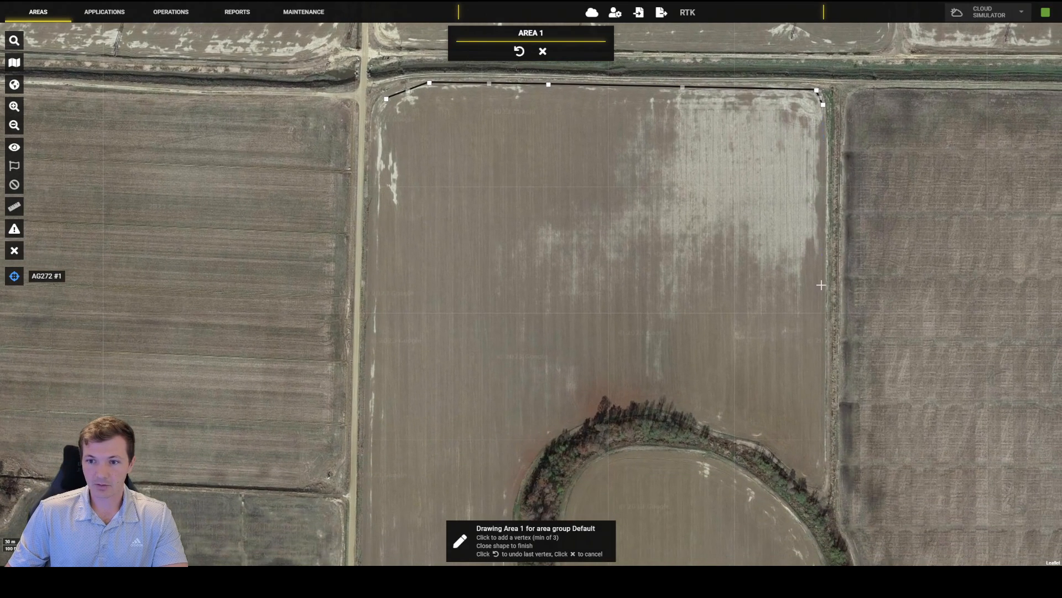
{"action": "left_click", "coordinate": [823, 480]}
{"action": "left_click", "coordinate": [815, 485]}
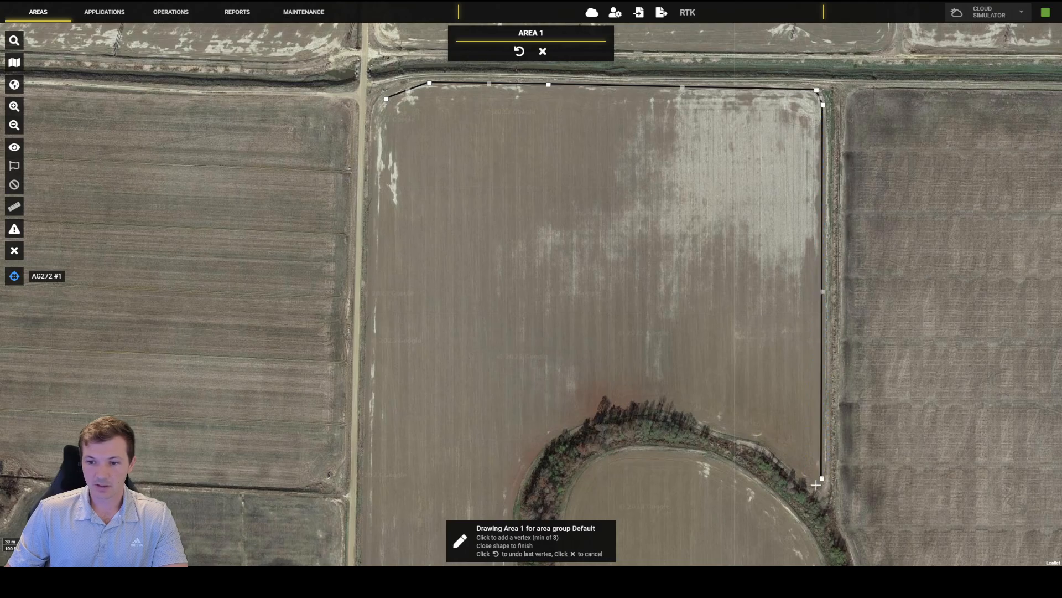
Step: Continue Area 1's boundary westward around the outer curve at the top of the hook-shaped tree line
{"action": "left_click", "coordinate": [760, 439]}
{"action": "left_click", "coordinate": [687, 408]}
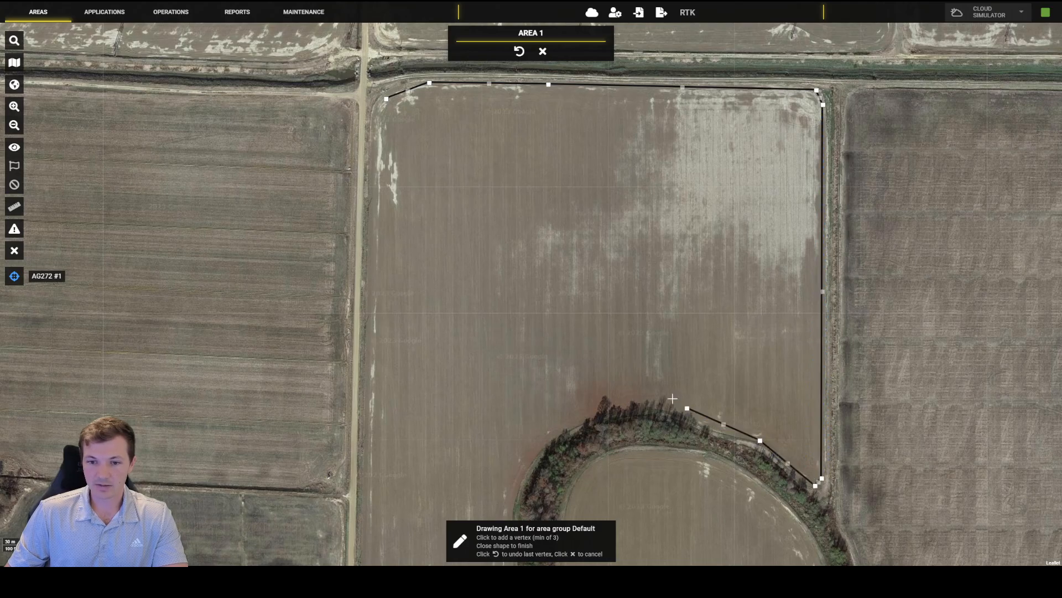
{"action": "left_click", "coordinate": [636, 403]}
{"action": "left_click", "coordinate": [581, 408]}
{"action": "left_click_drag", "start_coordinate": [549, 418], "coordinate": [574, 367]}
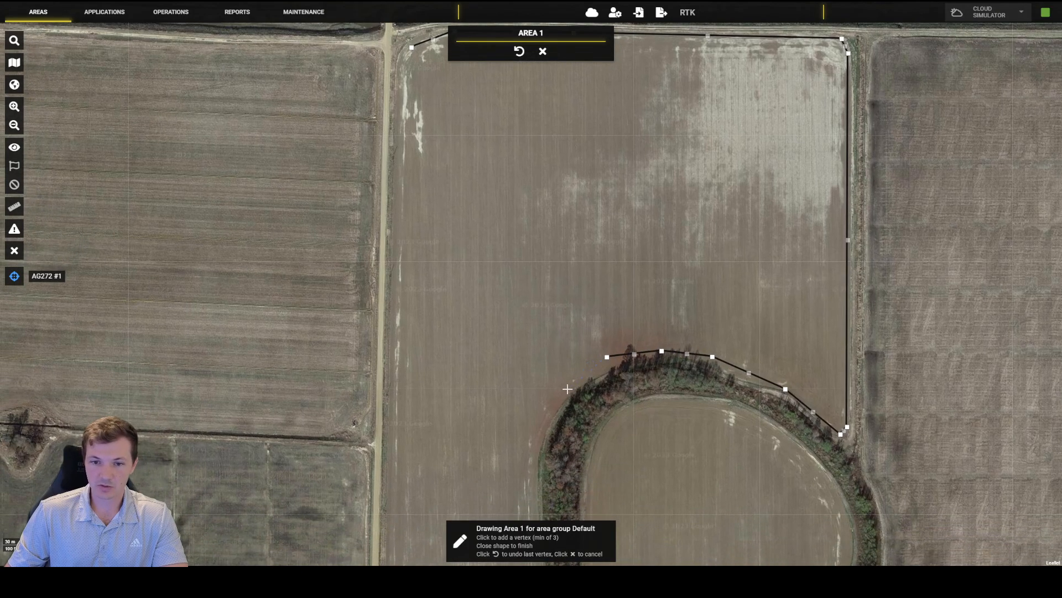
{"action": "left_click", "coordinate": [563, 386]}
Step: Extend Area 1's boundary down the western side of the tree line to its southern tip
{"action": "left_click_drag", "start_coordinate": [536, 430], "coordinate": [546, 289]}
{"action": "left_click", "coordinate": [549, 293]}
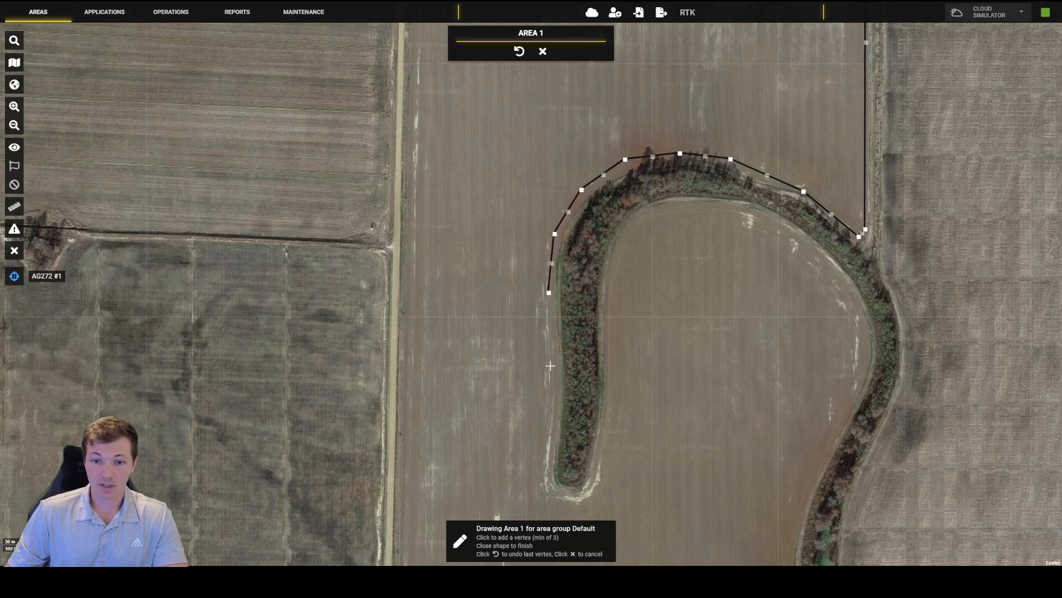
{"action": "left_click", "coordinate": [556, 369]}
{"action": "left_click", "coordinate": [553, 418]}
{"action": "left_click_drag", "start_coordinate": [543, 459], "coordinate": [544, 310]}
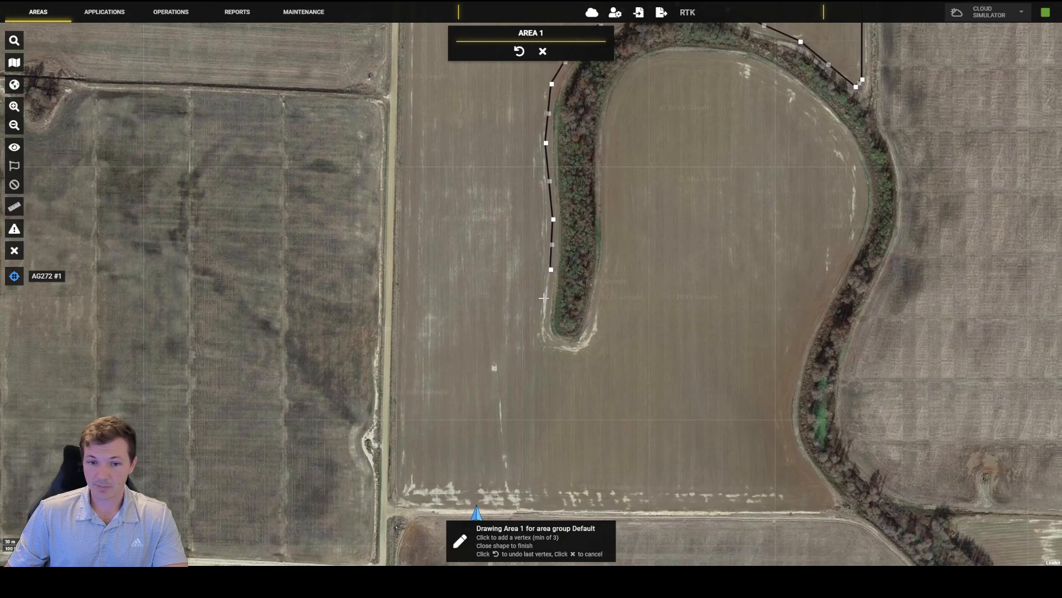
{"action": "left_click", "coordinate": [544, 311]}
{"action": "left_click", "coordinate": [549, 339]}
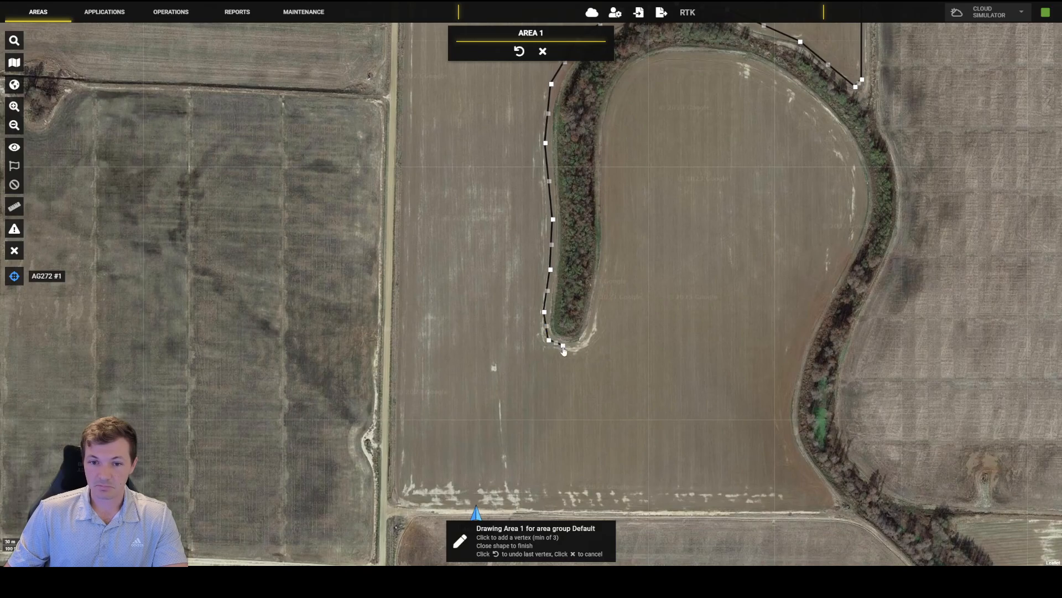
Step: Extend Area 1's boundary northward along the inner, eastern side of the tree line's western arm
{"action": "left_click", "coordinate": [600, 298]}
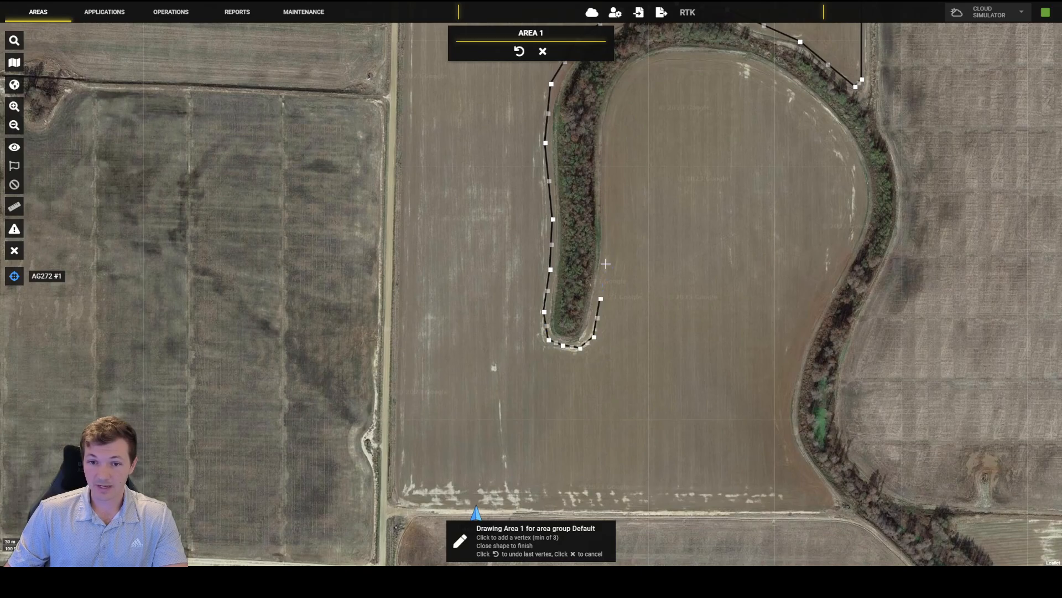
{"action": "left_click", "coordinate": [609, 252]}
{"action": "left_click", "coordinate": [606, 212]}
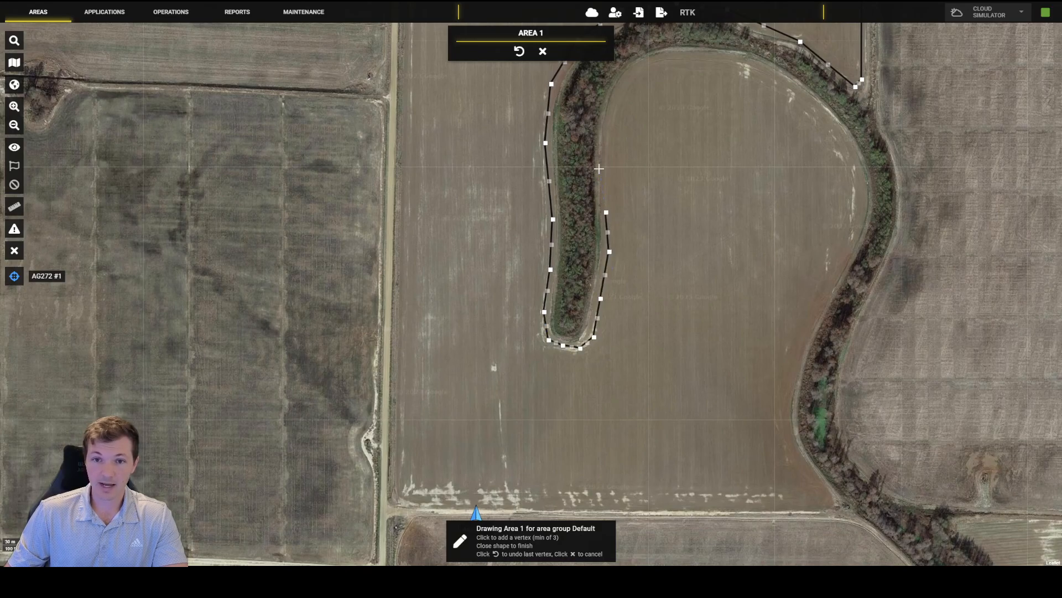
{"action": "left_click", "coordinate": [602, 161]}
{"action": "left_click", "coordinate": [609, 115]}
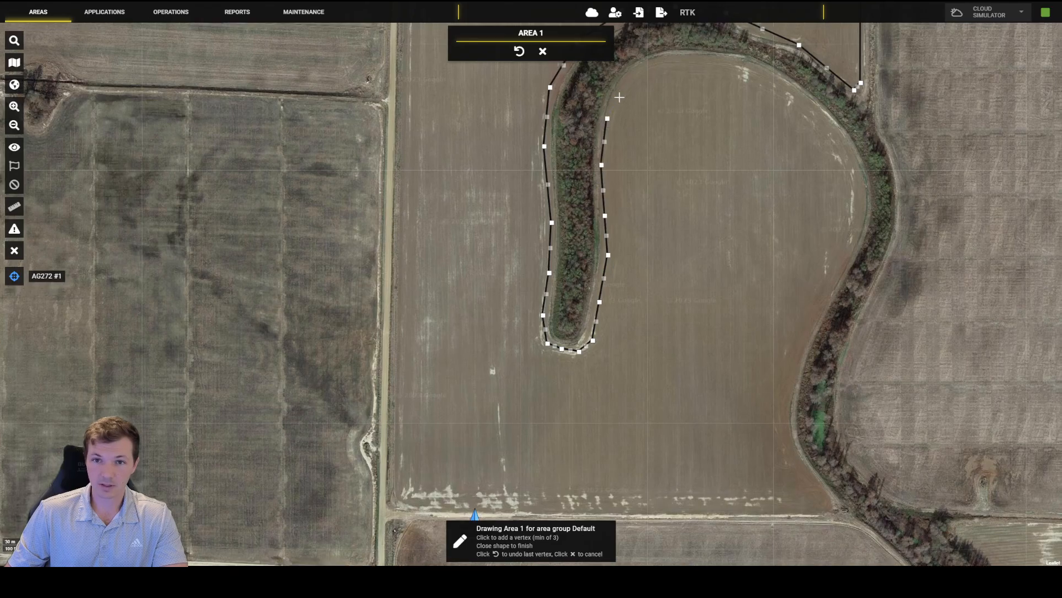
Step: Continue Area 1's boundary eastward around the inner curve of the hook-shaped tree line and onto its eastern arm
{"action": "left_click_drag", "start_coordinate": [623, 86], "coordinate": [565, 274]}
{"action": "left_click", "coordinate": [570, 263]}
{"action": "left_click", "coordinate": [593, 249]}
{"action": "left_click", "coordinate": [629, 244]}
{"action": "left_click", "coordinate": [671, 249]}
{"action": "left_click", "coordinate": [717, 266]}
{"action": "left_click", "coordinate": [764, 305]}
{"action": "left_click", "coordinate": [799, 357]}
{"action": "left_click", "coordinate": [804, 402]}
Step: Extend Area 1's boundary down the inner side of the eastern tree line to the field's southeast corner
{"action": "left_click_drag", "start_coordinate": [799, 419], "coordinate": [819, 221]}
{"action": "left_click", "coordinate": [789, 279]}
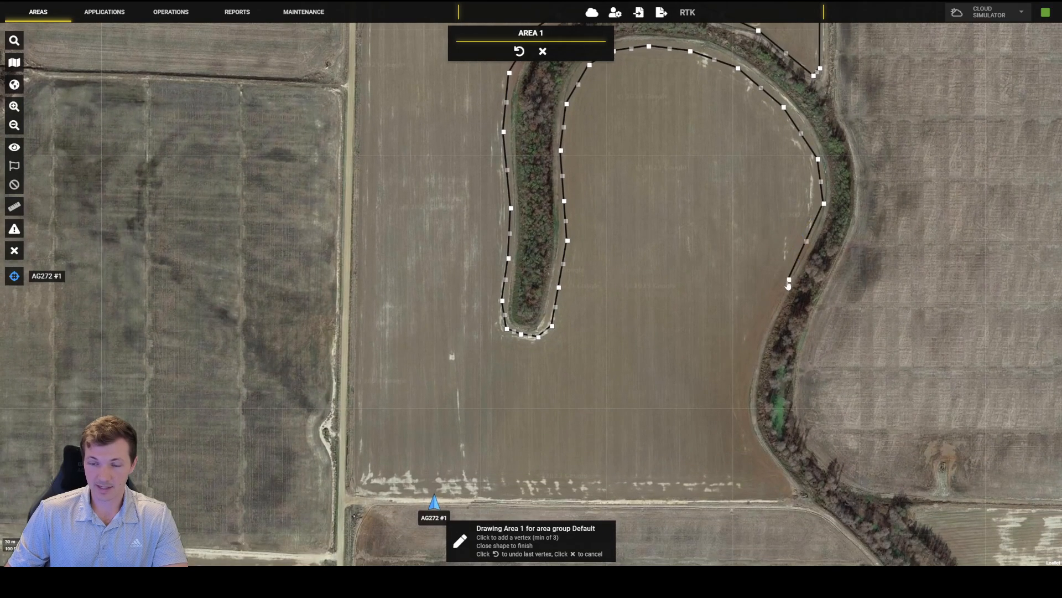
{"action": "left_click", "coordinate": [765, 328]}
{"action": "left_click_drag", "start_coordinate": [755, 366], "coordinate": [771, 280]}
{"action": "left_click", "coordinate": [768, 285]}
{"action": "left_click", "coordinate": [761, 319]}
{"action": "left_click", "coordinate": [768, 346]}
{"action": "left_click", "coordinate": [781, 367]}
{"action": "left_click", "coordinate": [805, 402]}
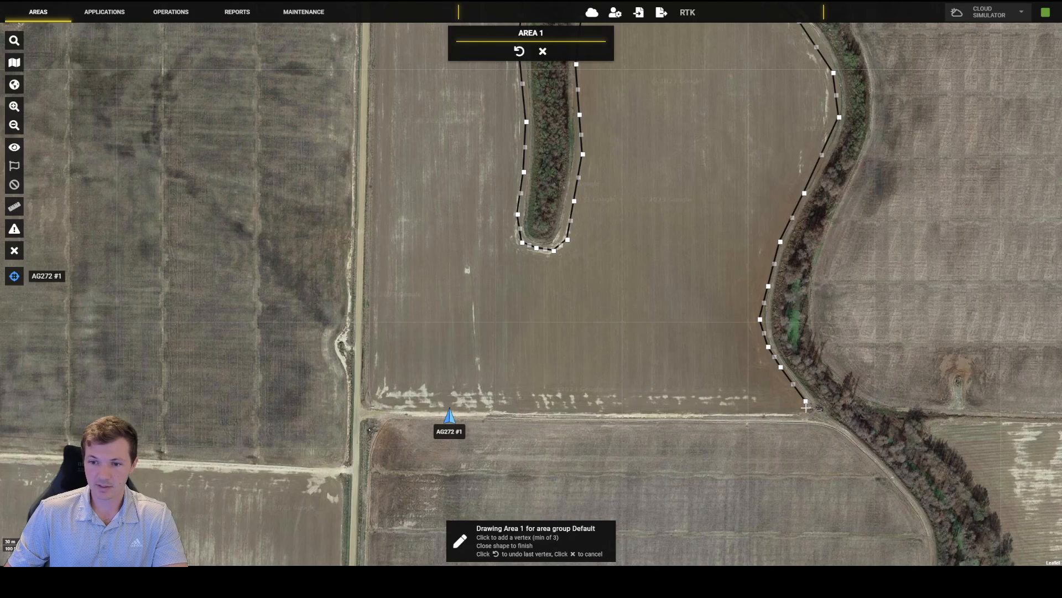
Step: Run Area 1's boundary along the southern and western edges and close the shape at the northwest corner
{"action": "left_click", "coordinate": [768, 413]}
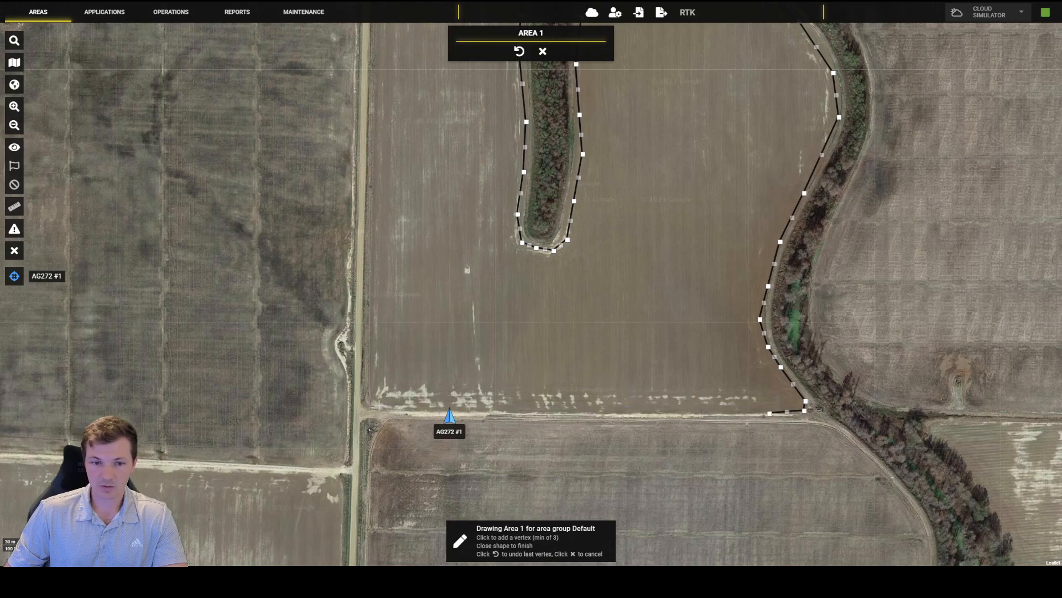
{"action": "mouse_move", "coordinate": [394, 210]}
{"action": "left_mouse_down"}
{"action": "mouse_move", "coordinate": [390, 423]}
{"action": "mouse_move", "coordinate": [373, 161]}
{"action": "left_mouse_up"}
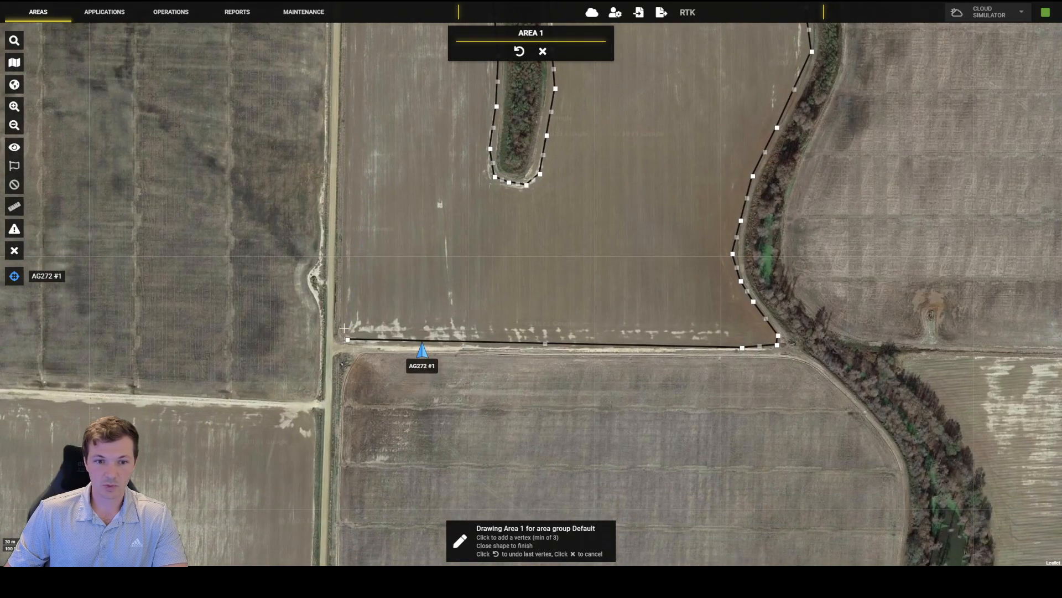
{"action": "left_click", "coordinate": [342, 320]}
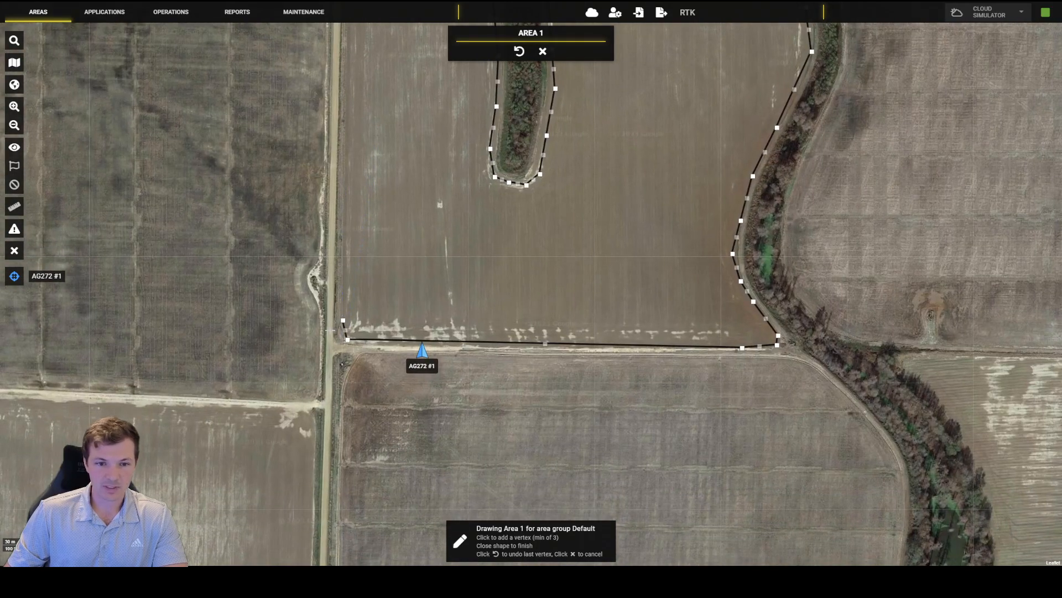
{"action": "left_click_drag", "start_coordinate": [369, 196], "coordinate": [367, 405]}
{"action": "left_click_drag", "start_coordinate": [387, 199], "coordinate": [382, 407]}
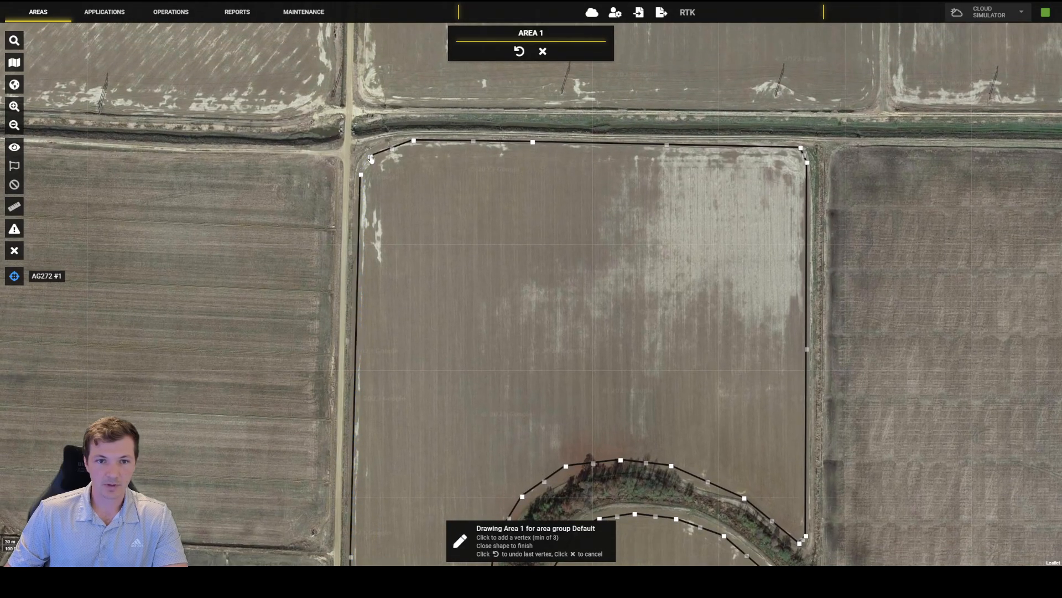
{"action": "left_click", "coordinate": [370, 156]}
Step: Examine Layer 1's generated flight lines across Area 1, from the northern edge around the tree line to the southern edge
{"action": "scroll", "coordinate": [524, 274], "scroll_direction": "down", "scroll_amount": 2}
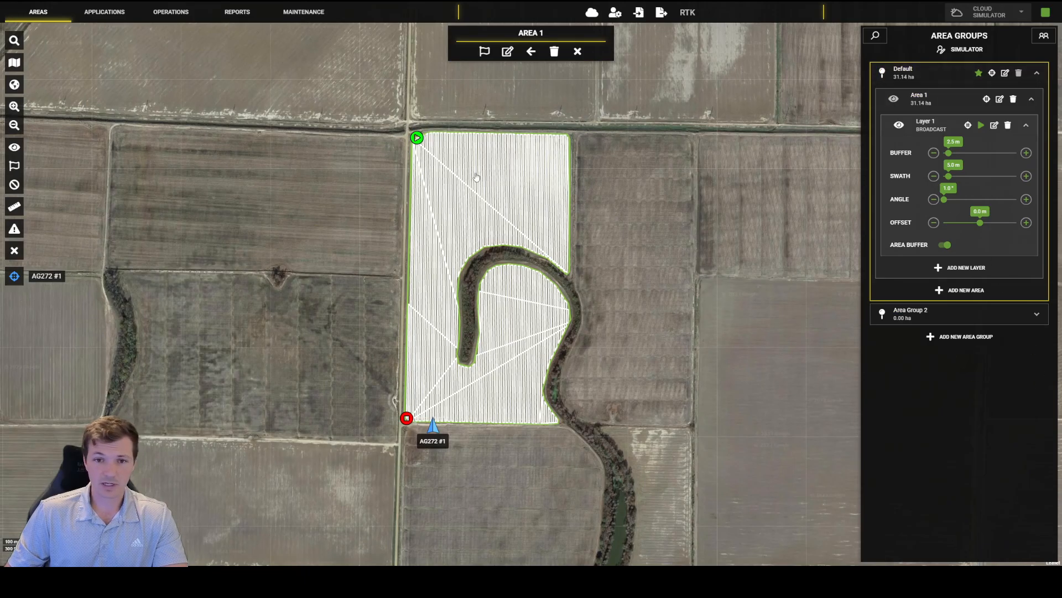
{"action": "scroll", "coordinate": [477, 177], "scroll_direction": "up", "scroll_amount": 2}
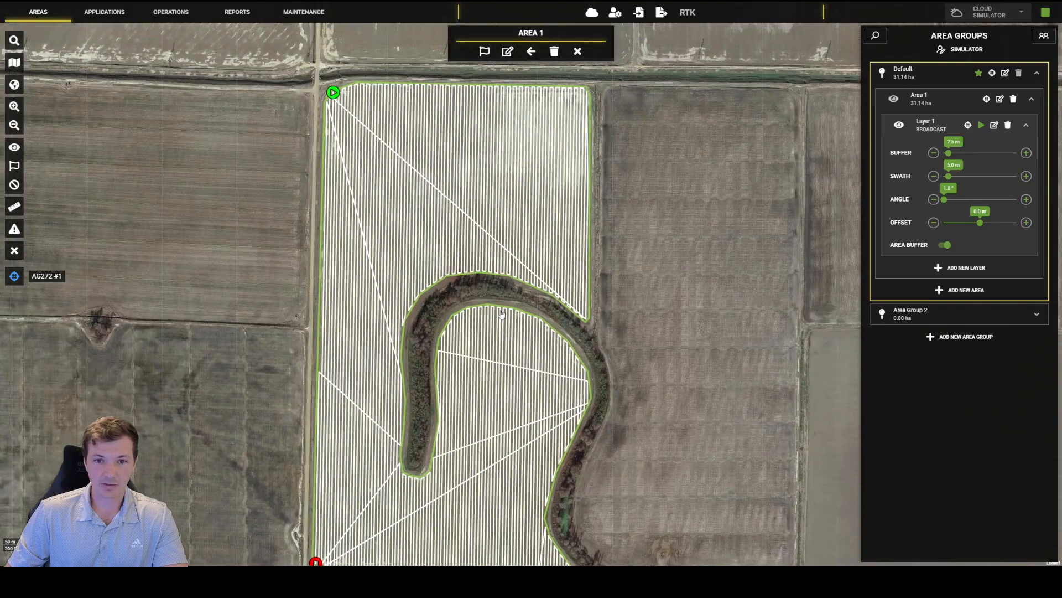
{"action": "scroll", "coordinate": [388, 219], "scroll_direction": "up", "scroll_amount": 3}
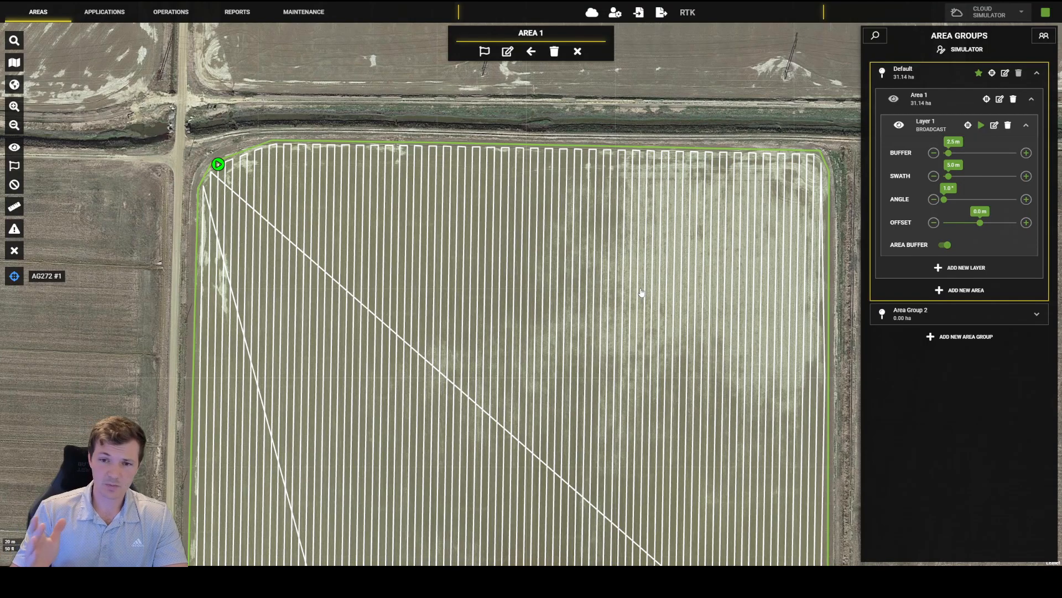
{"action": "scroll", "coordinate": [641, 291], "scroll_direction": "down", "scroll_amount": 2}
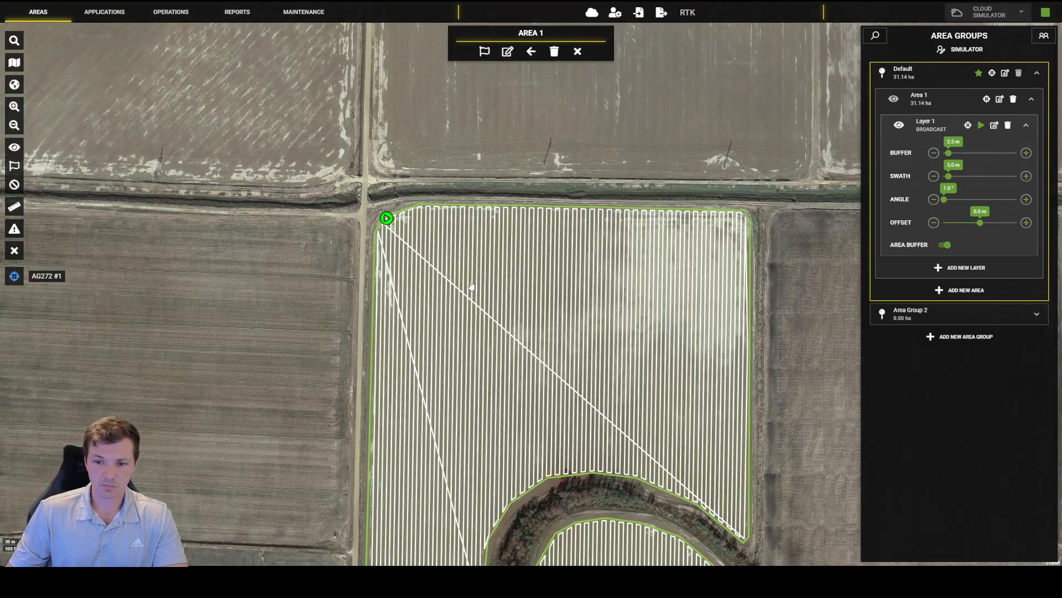
{"action": "left_click_drag", "start_coordinate": [590, 366], "coordinate": [480, 209]}
{"action": "left_click_drag", "start_coordinate": [521, 421], "coordinate": [458, 187]}
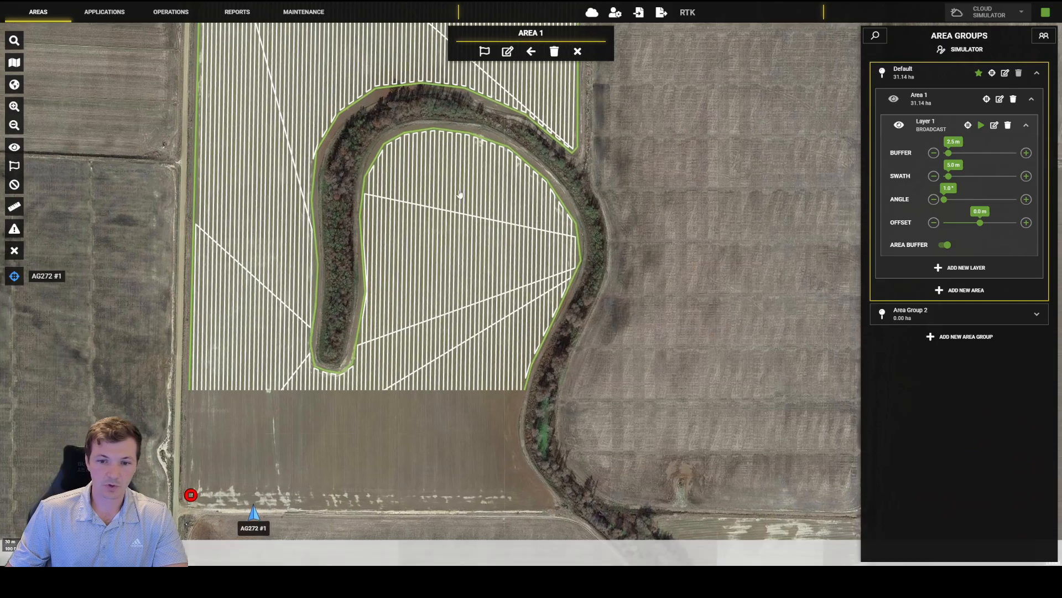
{"action": "left_click_drag", "start_coordinate": [513, 421], "coordinate": [482, 363]}
{"action": "left_click_drag", "start_coordinate": [383, 355], "coordinate": [457, 429]}
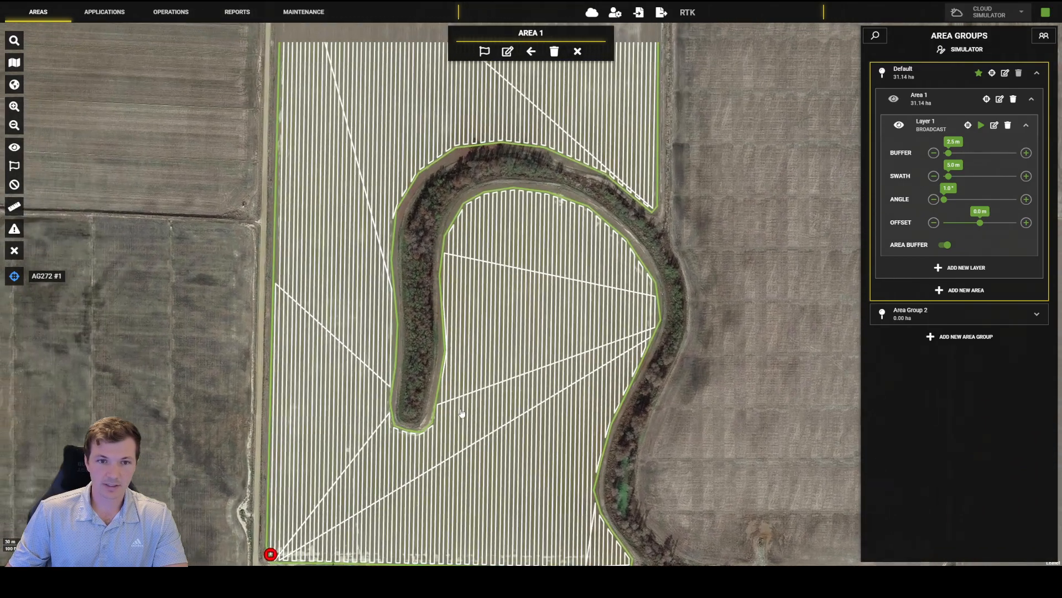
{"action": "left_click_drag", "start_coordinate": [423, 211], "coordinate": [443, 430]}
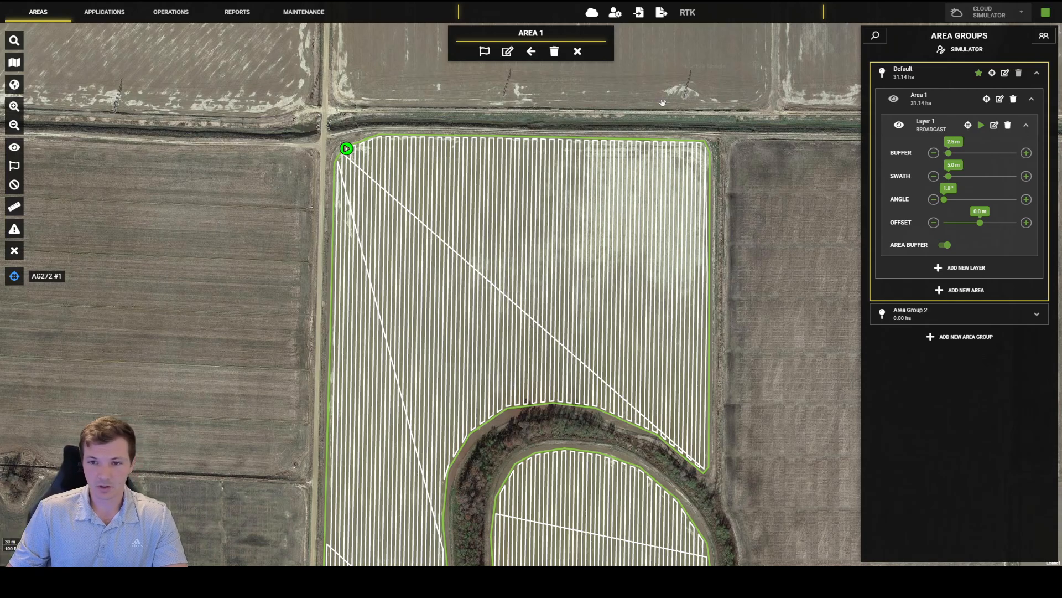
{"action": "left_click_drag", "start_coordinate": [472, 438], "coordinate": [483, 235]}
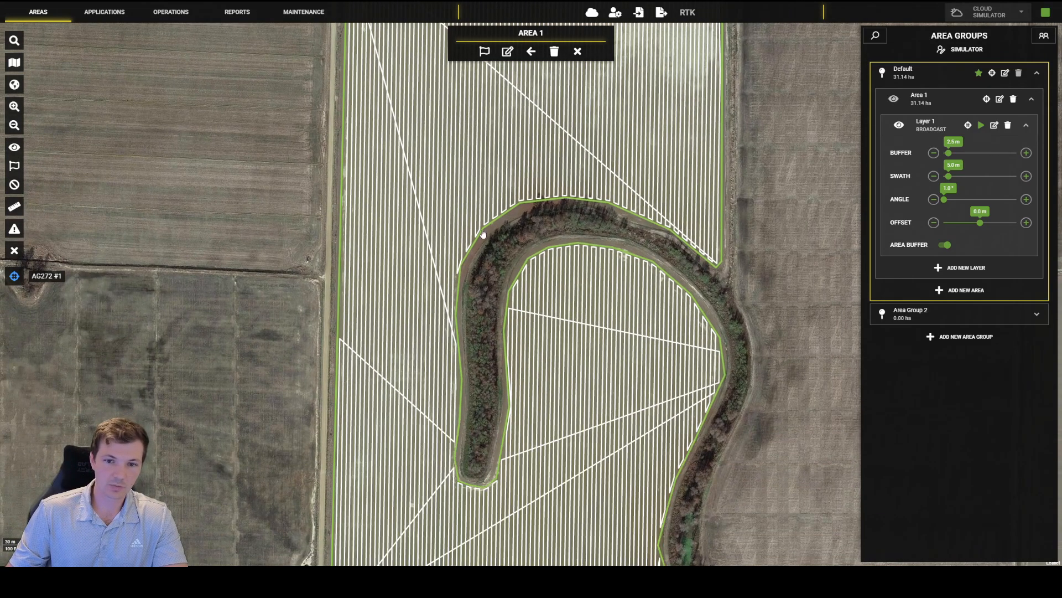
{"action": "scroll", "coordinate": [483, 234], "scroll_direction": "down", "scroll_amount": 2}
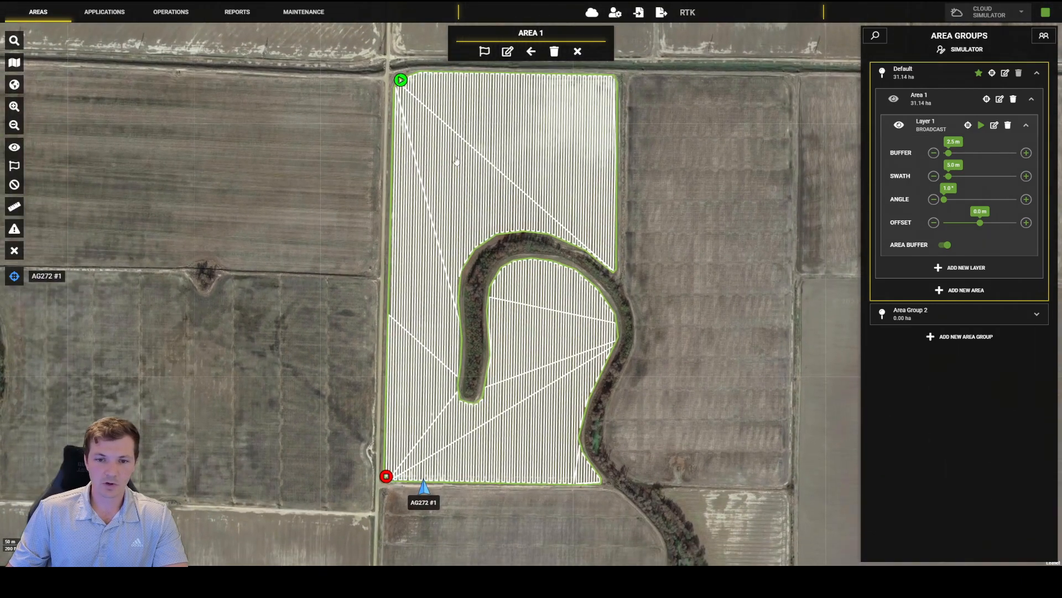
Step: Try the flight path's start point at the field's southeast and southwest corners, leaving it at the southeast corner
{"action": "left_click_drag", "start_coordinate": [404, 83], "coordinate": [607, 482]}
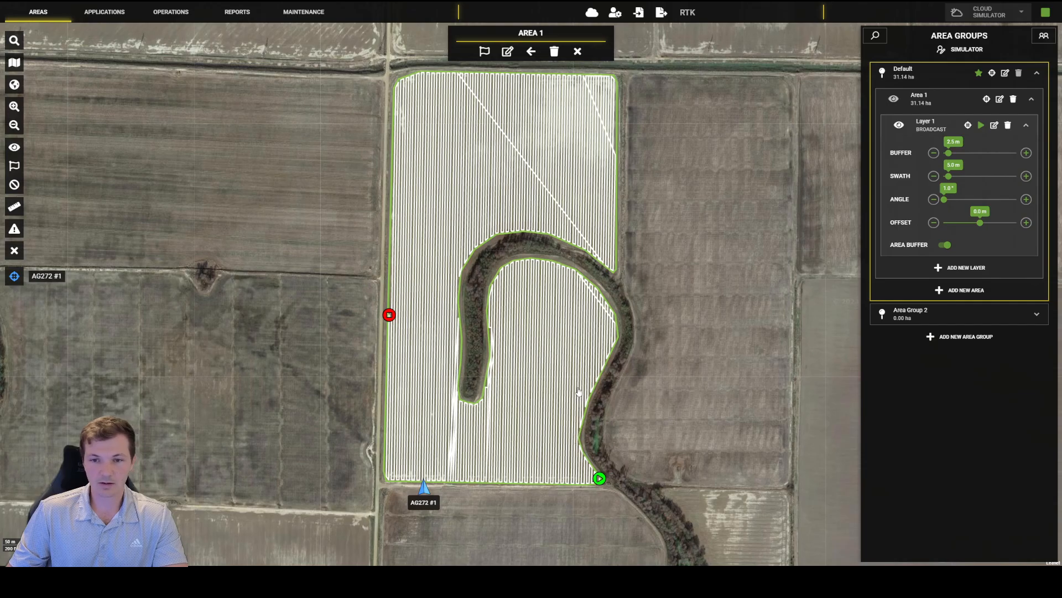
{"action": "mouse_move", "coordinate": [601, 483]}
{"action": "left_mouse_down"}
{"action": "mouse_move", "coordinate": [387, 484]}
{"action": "mouse_move", "coordinate": [380, 473]}
{"action": "left_mouse_up"}
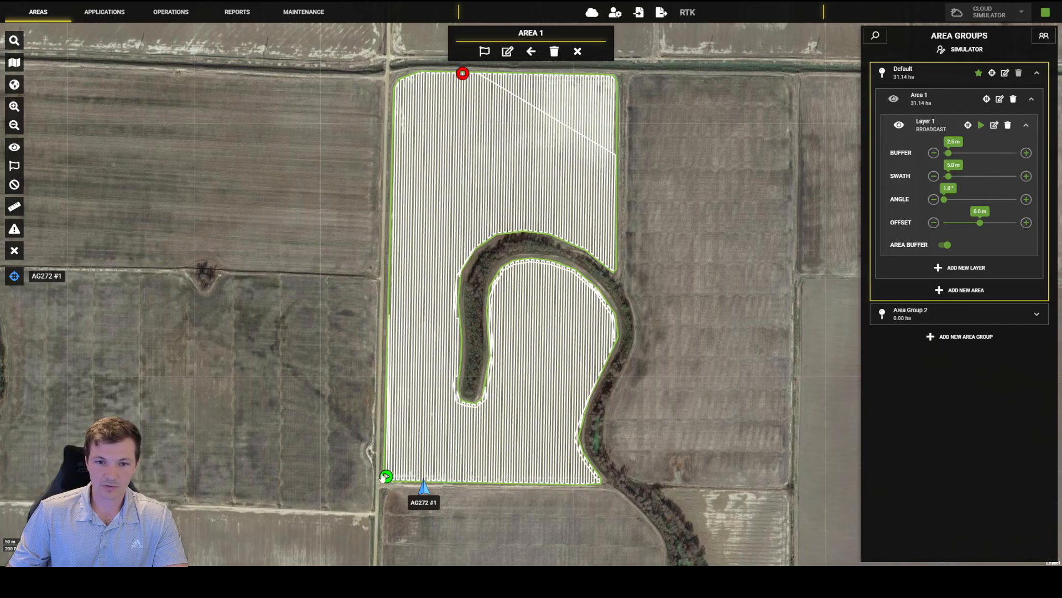
{"action": "left_click_drag", "start_coordinate": [515, 297], "coordinate": [541, 339]}
{"action": "mouse_move", "coordinate": [417, 477]}
{"action": "left_mouse_down"}
{"action": "mouse_move", "coordinate": [414, 458]}
{"action": "mouse_move", "coordinate": [417, 474]}
{"action": "mouse_move", "coordinate": [439, 479]}
{"action": "mouse_move", "coordinate": [634, 484]}
{"action": "left_mouse_up"}
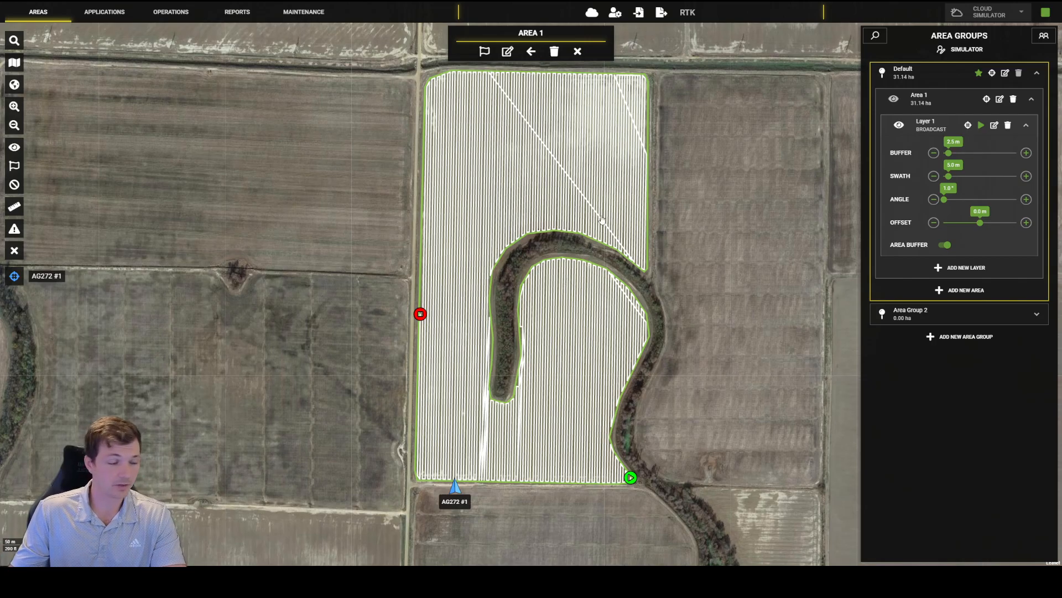
{"action": "left_click_drag", "start_coordinate": [657, 171], "coordinate": [649, 194]}
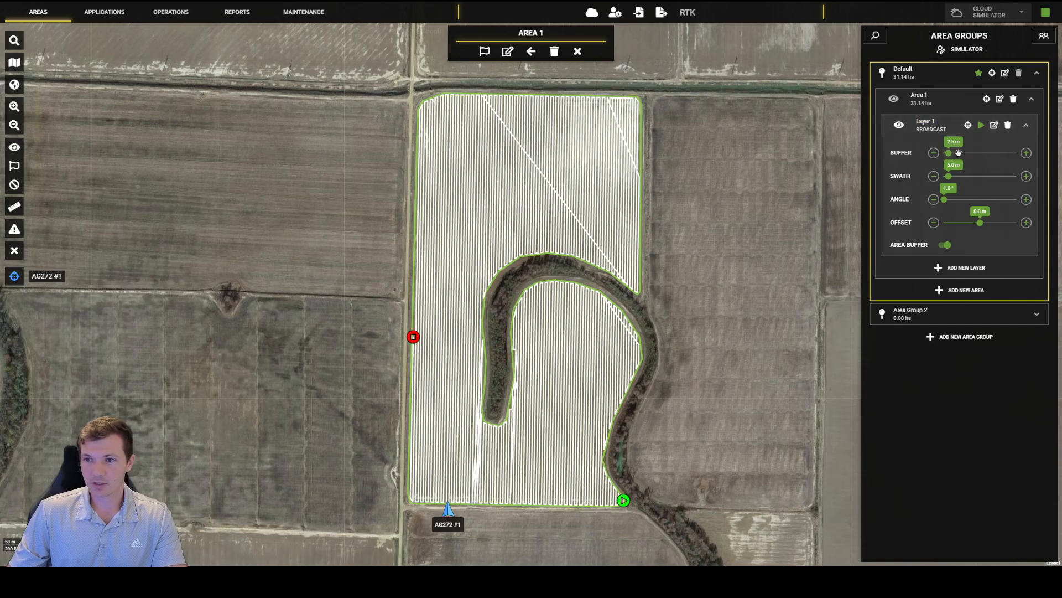
Step: Set Layer 1's buffer to 4.0 m and its swath to 1.0 m
{"action": "scroll", "coordinate": [643, 154], "scroll_direction": "up", "scroll_amount": 5}
{"action": "left_click_drag", "start_coordinate": [650, 94], "coordinate": [768, 223]}
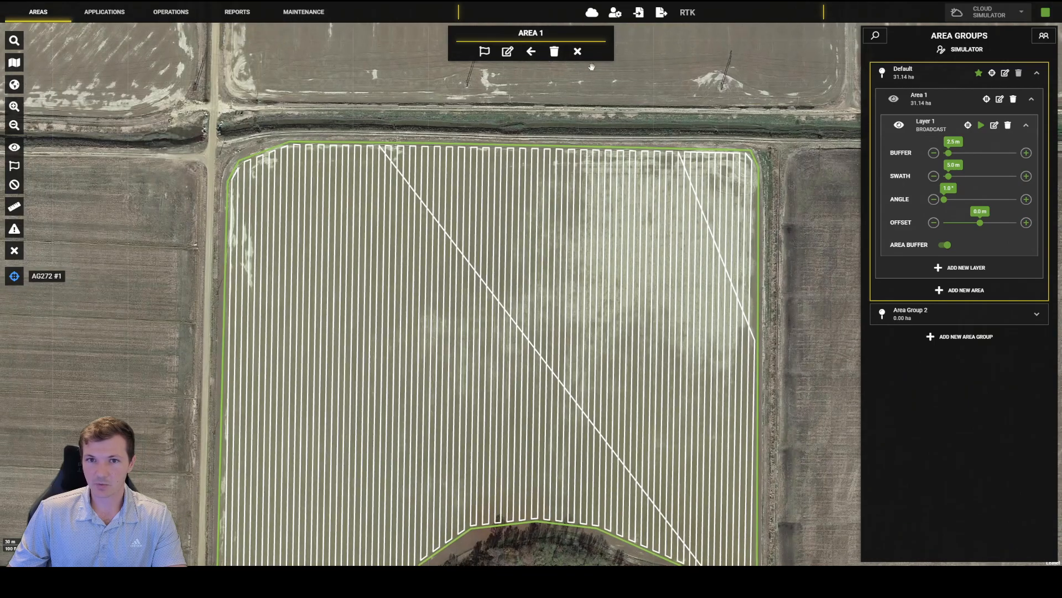
{"action": "left_click", "coordinate": [1025, 157]}
{"action": "left_click", "coordinate": [1025, 157]}
{"action": "left_click", "coordinate": [1024, 157]}
{"action": "left_click", "coordinate": [944, 176]}
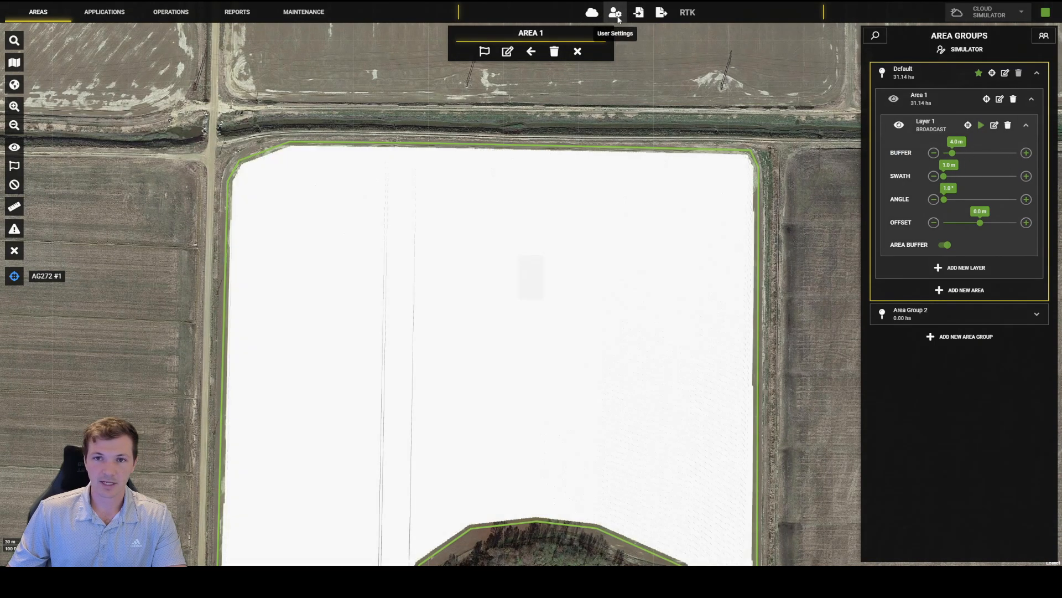
Step: Switch the units to Imperial in the user settings preferences and save
{"action": "left_click", "coordinate": [613, 12]}
{"action": "left_click", "coordinate": [561, 132]}
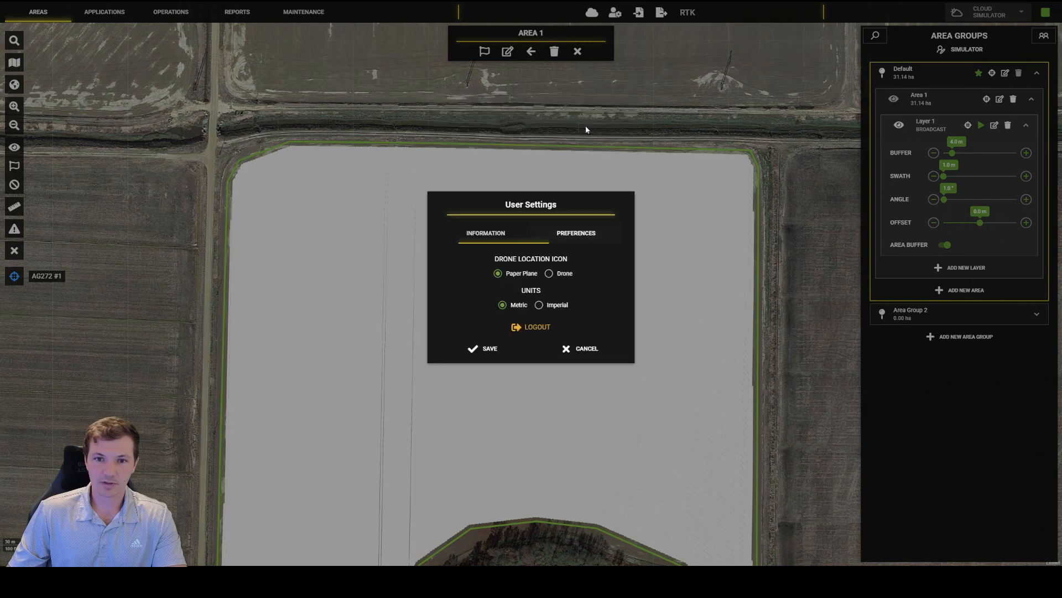
{"action": "left_click", "coordinate": [552, 308]}
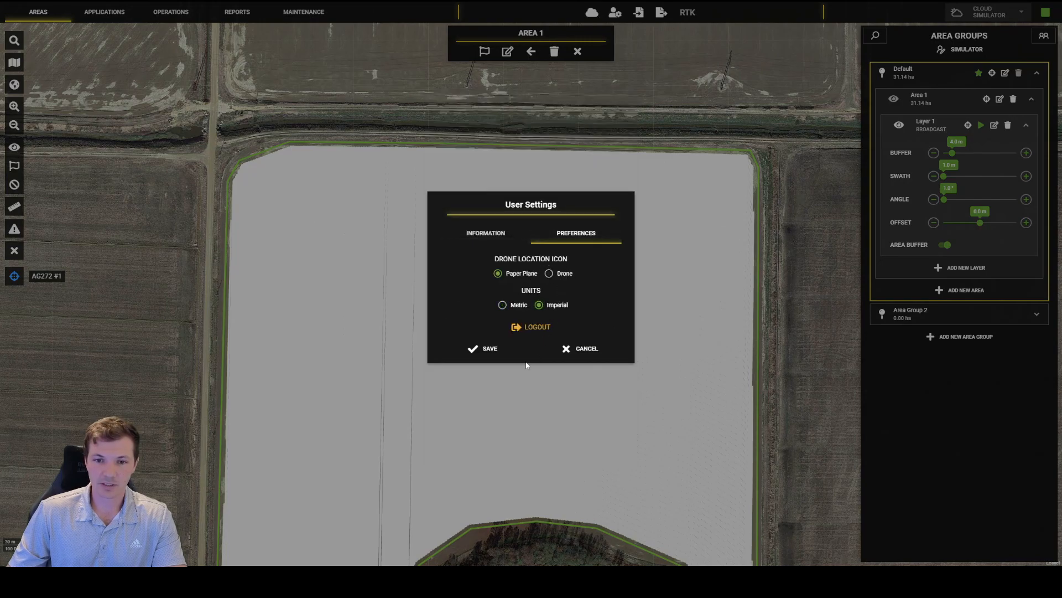
{"action": "left_click", "coordinate": [483, 348]}
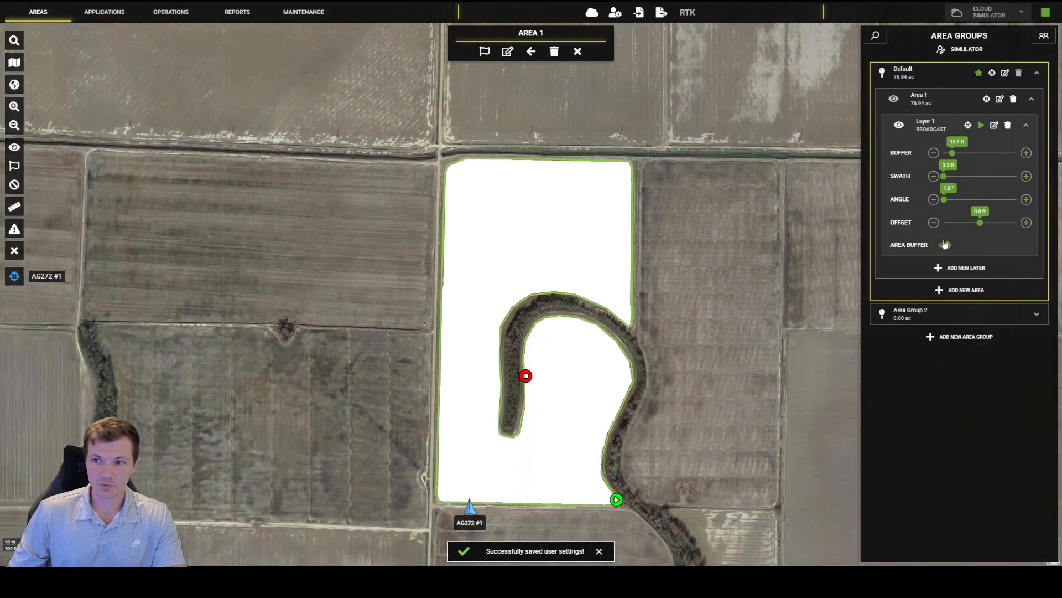
Step: Set Layer 1's swath to 21.0 ft and check the resulting line spacing over the field
{"action": "left_click_drag", "start_coordinate": [951, 153], "coordinate": [963, 153]}
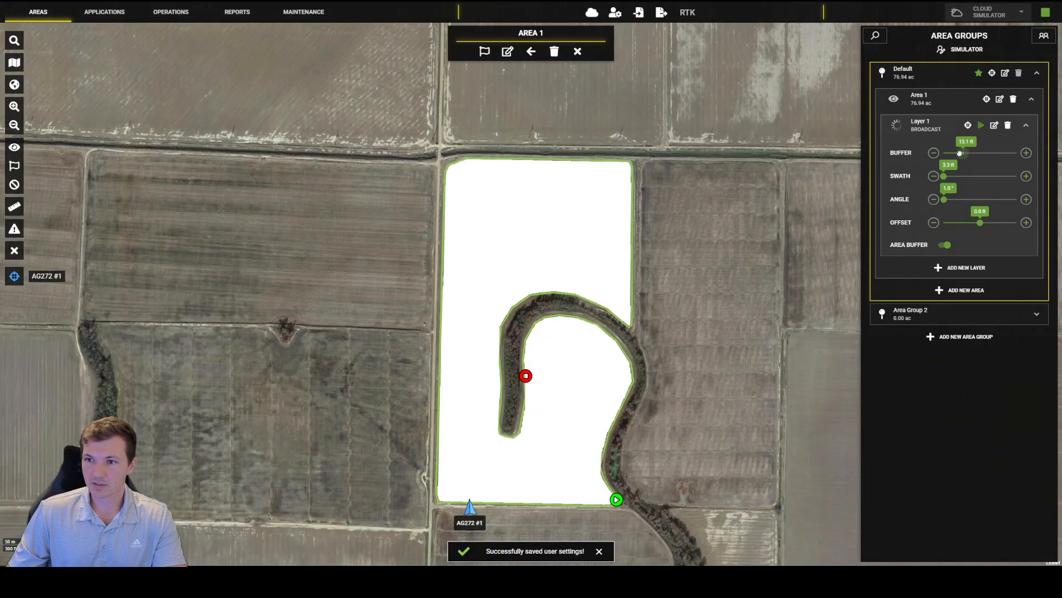
{"action": "left_click", "coordinate": [954, 176]}
{"action": "left_click_drag", "start_coordinate": [954, 176], "coordinate": [950, 175]}
{"action": "scroll", "coordinate": [672, 236], "scroll_direction": "up", "scroll_amount": 2}
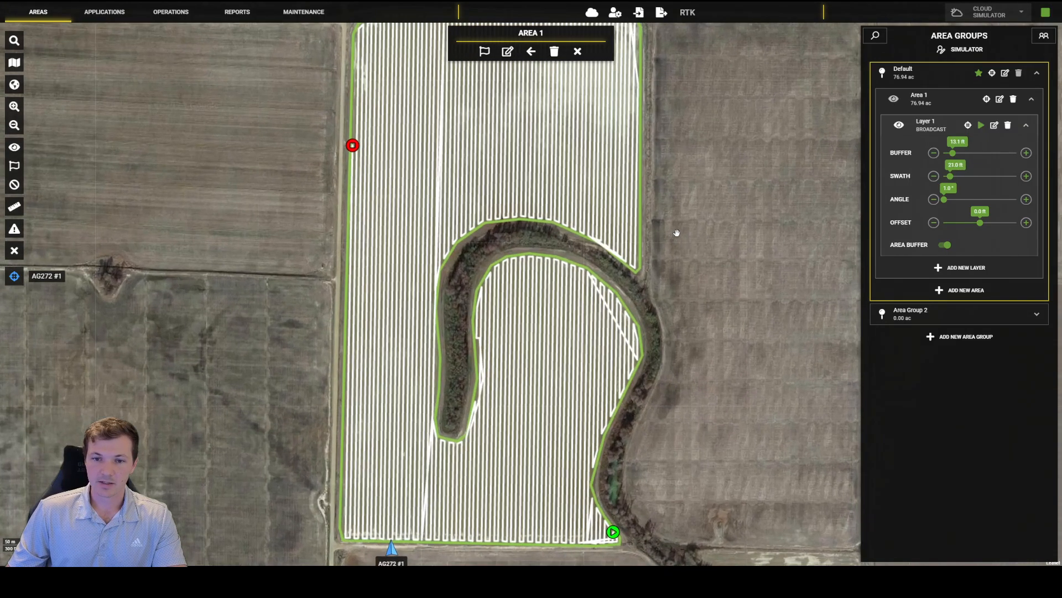
{"action": "left_click_drag", "start_coordinate": [740, 172], "coordinate": [748, 222]}
{"action": "scroll", "coordinate": [741, 214], "scroll_direction": "down", "scroll_amount": 1}
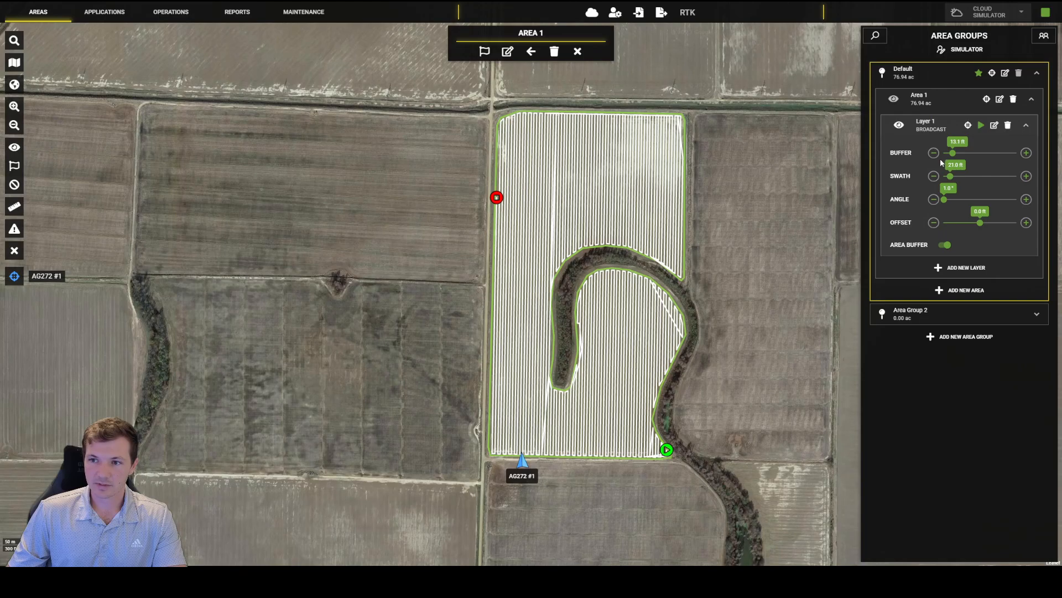
Step: Raise Layer 1's buffer to 17.0 ft, then reduce it to about 14.0 ft to compare the gap at the field's edge
{"action": "scroll", "coordinate": [573, 158], "scroll_direction": "up", "scroll_amount": 1}
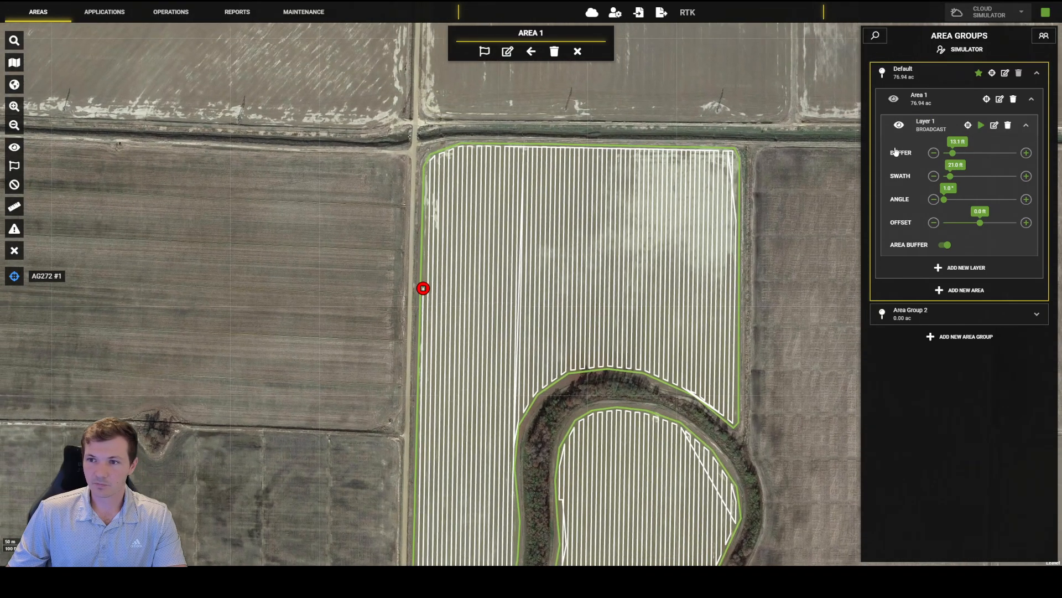
{"action": "scroll", "coordinate": [711, 140], "scroll_direction": "up", "scroll_amount": 1}
{"action": "left_click_drag", "start_coordinate": [711, 140], "coordinate": [704, 141]}
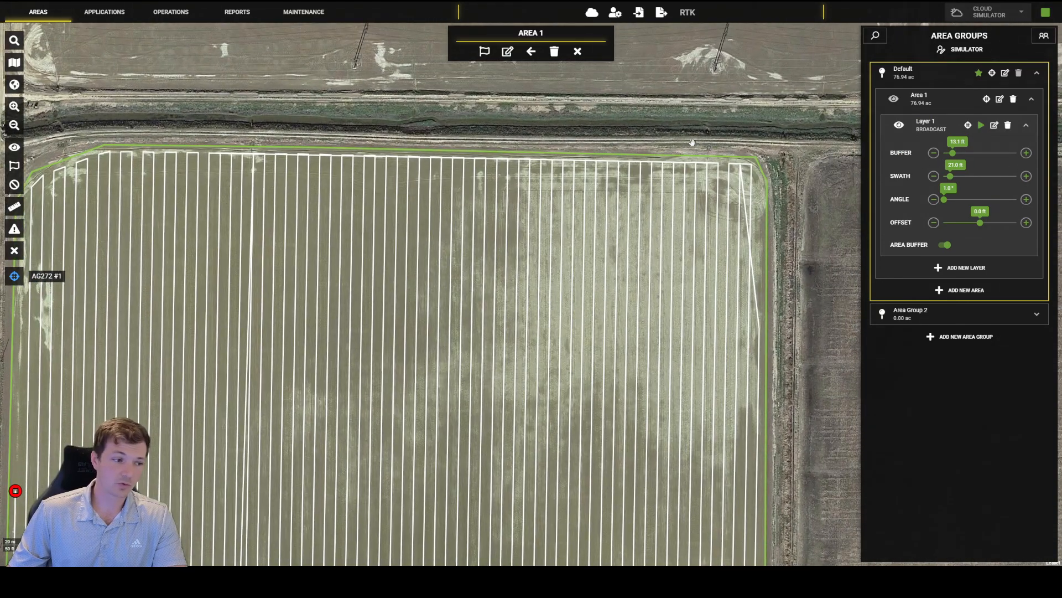
{"action": "scroll", "coordinate": [604, 211], "scroll_direction": "down", "scroll_amount": 3}
{"action": "scroll", "coordinate": [617, 235], "scroll_direction": "up", "scroll_amount": 2}
{"action": "left_click", "coordinate": [1026, 153]}
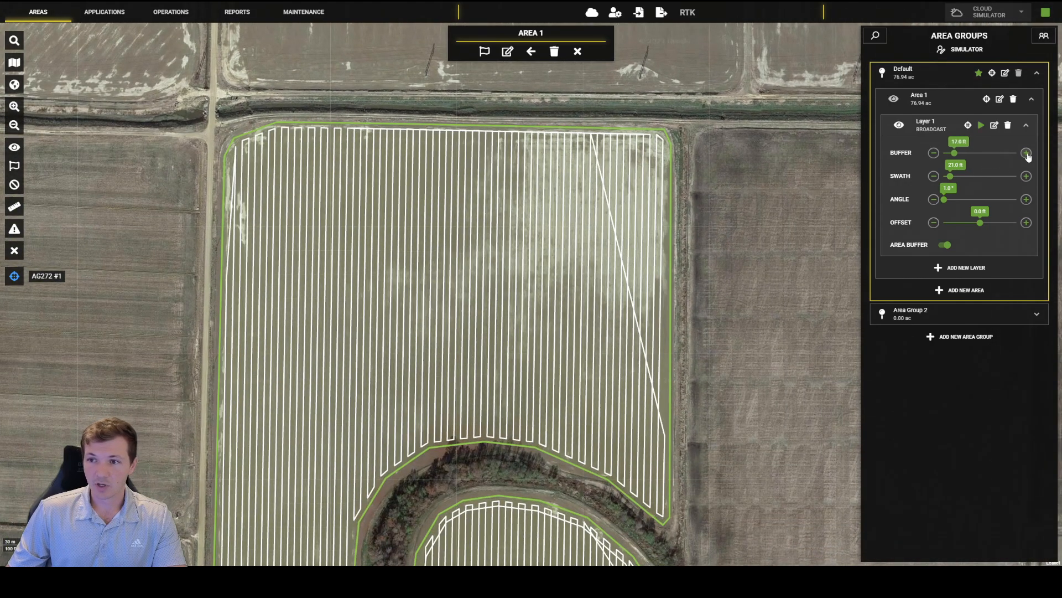
{"action": "left_click", "coordinate": [935, 156]}
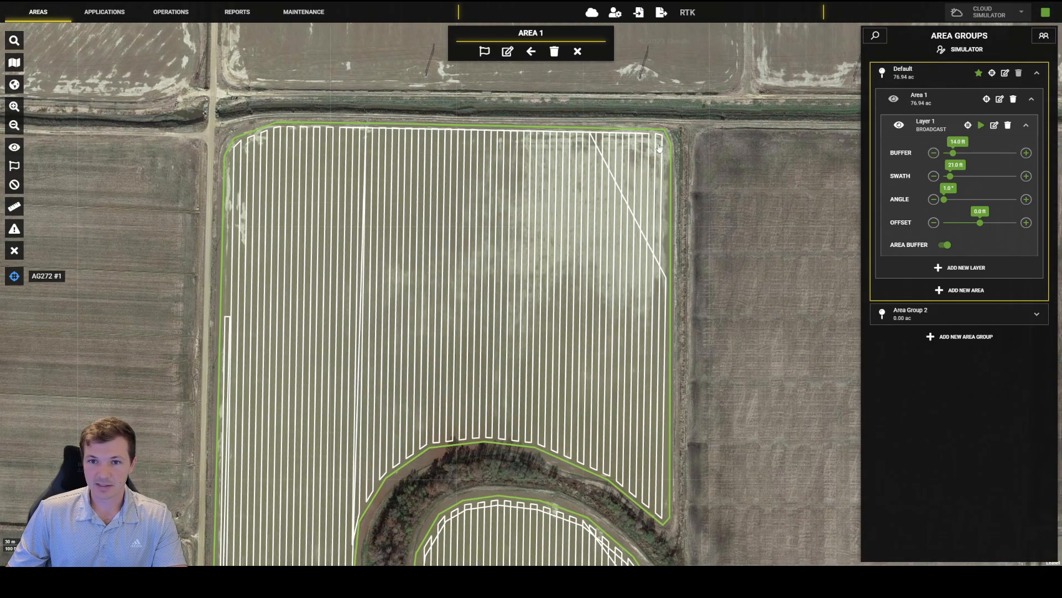
{"action": "left_click", "coordinate": [935, 154]}
{"action": "left_click", "coordinate": [935, 154]}
Step: Increase Layer 1's buffer to 20.0 ft
{"action": "left_click_drag", "start_coordinate": [770, 269], "coordinate": [743, 173]}
{"action": "left_click", "coordinate": [1025, 156]}
{"action": "left_click", "coordinate": [1025, 156]}
{"action": "left_click", "coordinate": [1025, 155]}
{"action": "left_click", "coordinate": [1024, 156]}
{"action": "left_click", "coordinate": [1025, 155]}
{"action": "left_click", "coordinate": [1025, 155]}
{"action": "left_click", "coordinate": [1025, 155]}
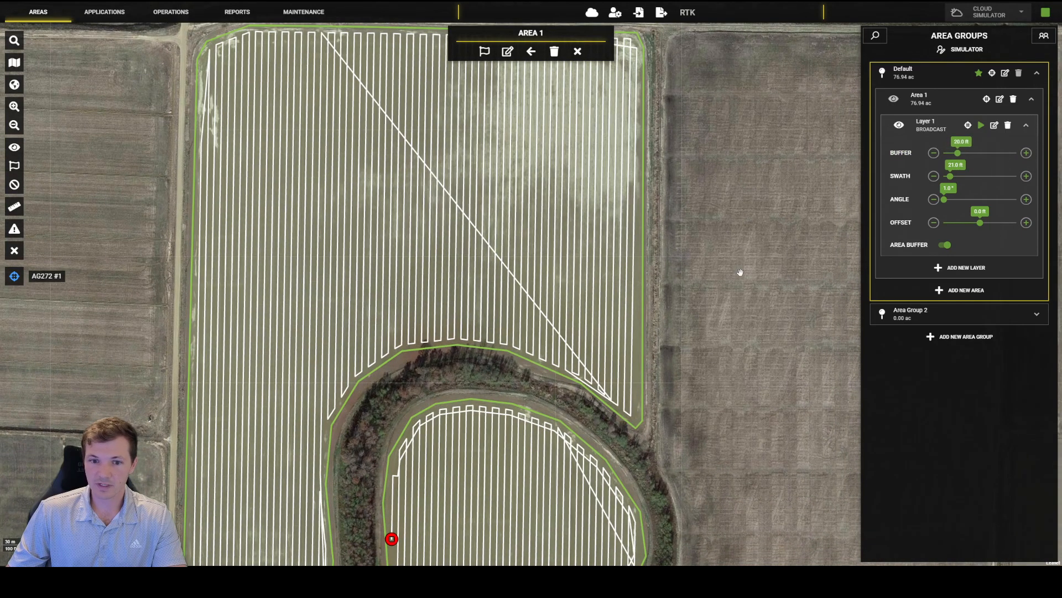
Step: Lower Layer 1's swath to compare the line spacing over the whole field, and raise it to 35.0 ft
{"action": "left_click_drag", "start_coordinate": [658, 362], "coordinate": [667, 251]}
{"action": "scroll", "coordinate": [414, 393], "scroll_direction": "down", "scroll_amount": 2}
{"action": "left_click_drag", "start_coordinate": [467, 432], "coordinate": [493, 280]}
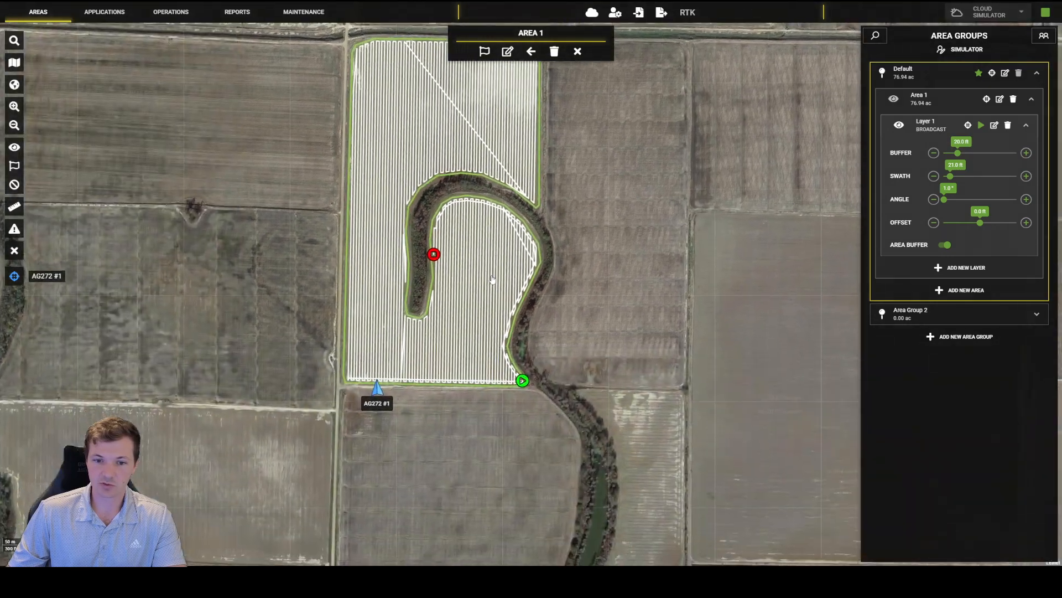
{"action": "left_click", "coordinate": [935, 178]}
{"action": "left_click", "coordinate": [934, 177]}
{"action": "left_click", "coordinate": [934, 177]}
{"action": "left_click", "coordinate": [935, 178]}
{"action": "left_click", "coordinate": [935, 178]}
{"action": "left_click", "coordinate": [1026, 176]}
{"action": "left_click", "coordinate": [1026, 176]}
{"action": "left_click", "coordinate": [1027, 177]}
{"action": "left_click", "coordinate": [1026, 177]}
{"action": "left_click", "coordinate": [1027, 176]}
{"action": "left_click", "coordinate": [1026, 176]}
{"action": "left_click", "coordinate": [1026, 177]}
{"action": "left_click", "coordinate": [1026, 177]}
{"action": "left_click", "coordinate": [1026, 176]}
{"action": "left_click", "coordinate": [1026, 177]}
{"action": "left_click", "coordinate": [1026, 177]}
{"action": "left_click", "coordinate": [1026, 177]}
{"action": "left_click", "coordinate": [1026, 176]}
{"action": "left_click", "coordinate": [1026, 176]}
{"action": "left_click", "coordinate": [1026, 177]}
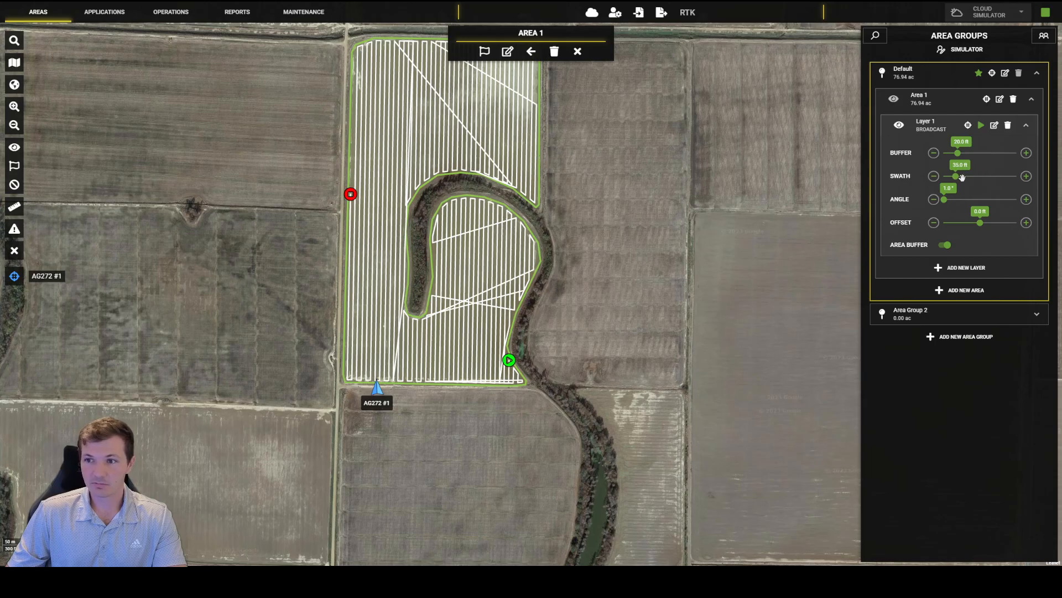
{"action": "left_click", "coordinate": [933, 176]}
{"action": "left_click", "coordinate": [1027, 176]}
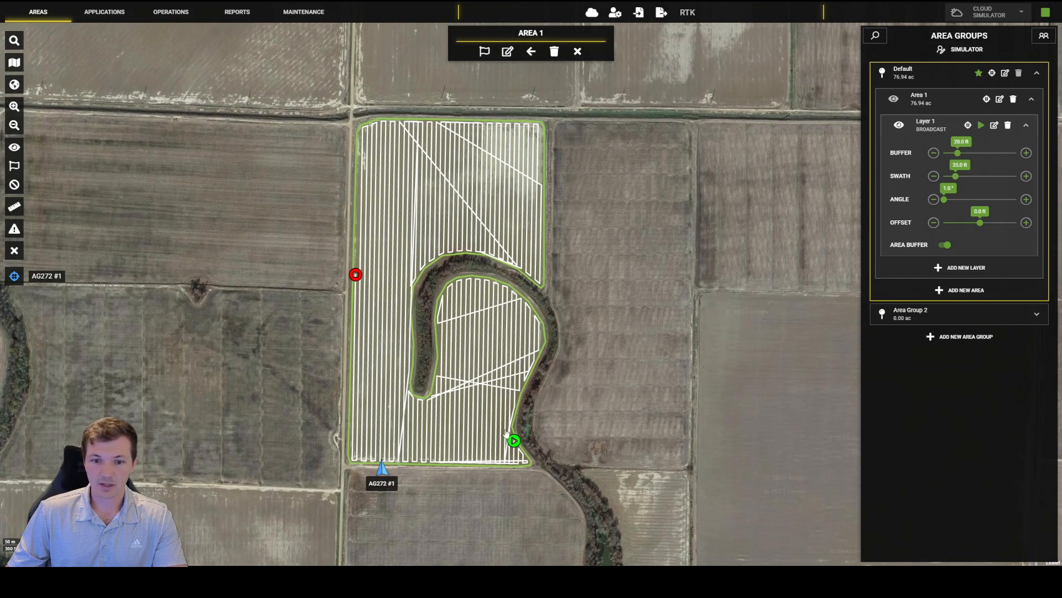
Step: Increase Layer 1's angle in small increments to 3.9° to see the flight lines tilt
{"action": "left_click_drag", "start_coordinate": [506, 433], "coordinate": [534, 449]}
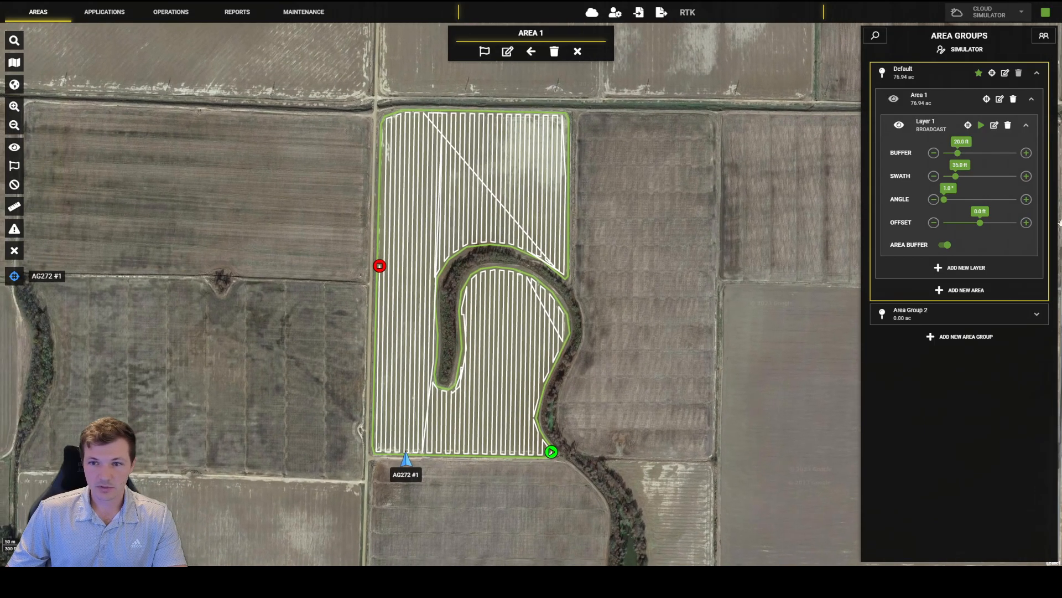
{"action": "left_click", "coordinate": [1027, 199]}
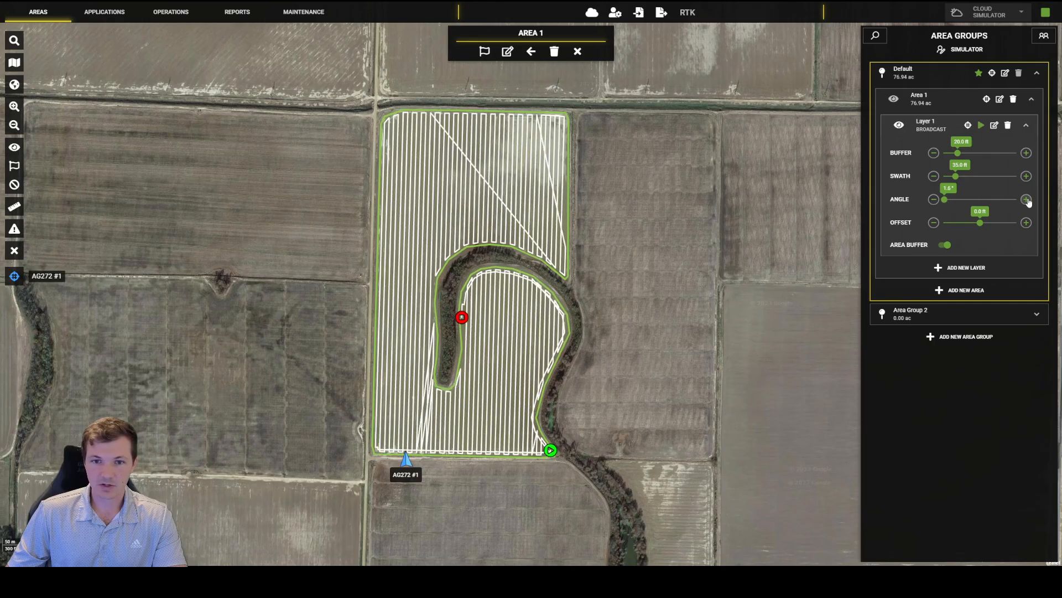
{"action": "left_click", "coordinate": [1027, 199]}
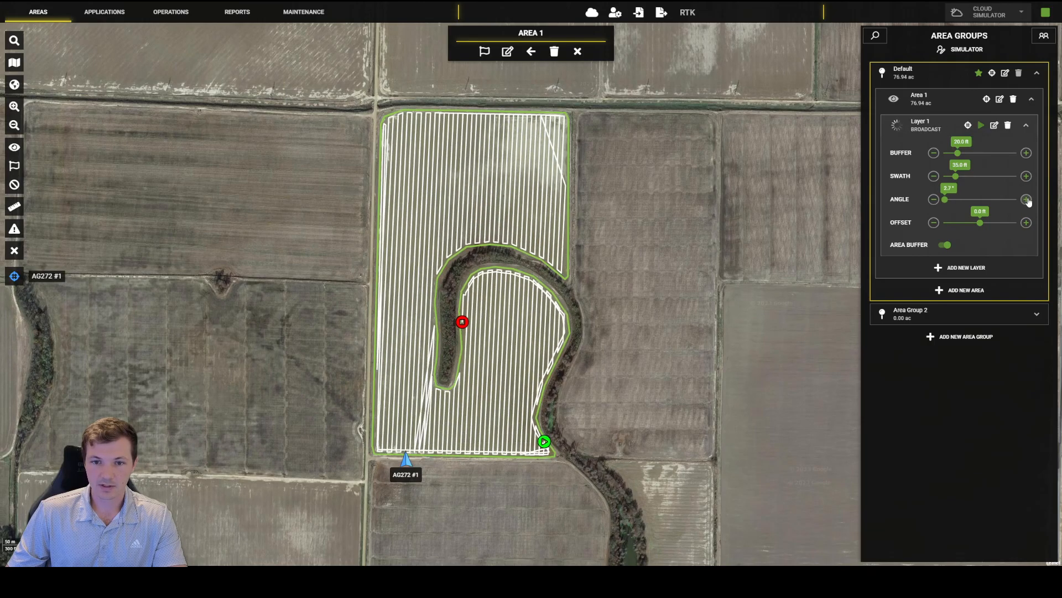
{"action": "left_click", "coordinate": [1026, 199]}
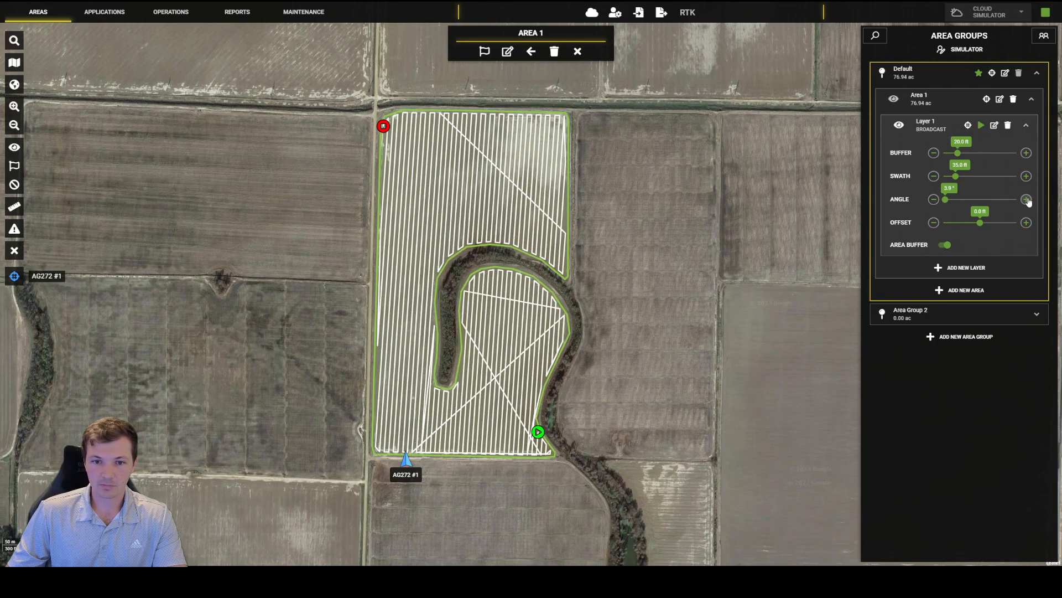
Step: Reduce Layer 1's angle to 0.0° so the flight lines run straight along the field
{"action": "left_click", "coordinate": [935, 201]}
{"action": "left_click", "coordinate": [935, 201]}
{"action": "left_click", "coordinate": [935, 201]}
{"action": "left_click", "coordinate": [935, 202]}
{"action": "left_click", "coordinate": [935, 201]}
{"action": "left_click", "coordinate": [935, 200]}
{"action": "left_click", "coordinate": [935, 200]}
{"action": "left_click", "coordinate": [935, 200]}
{"action": "left_click", "coordinate": [935, 201]}
{"action": "left_click", "coordinate": [1026, 200]}
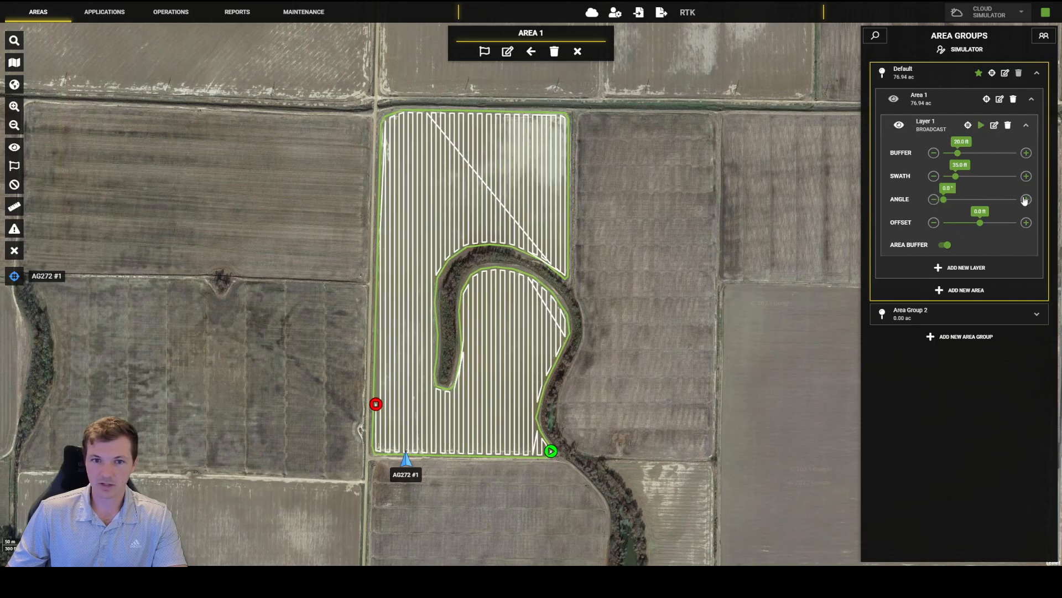
{"action": "left_click", "coordinate": [935, 200]}
{"action": "left_click", "coordinate": [935, 200]}
Step: Raise Layer 1's angle slightly to compare the line direction, and return it to 0.0°
{"action": "left_click", "coordinate": [1026, 200]}
{"action": "left_click", "coordinate": [1026, 200]}
{"action": "left_click", "coordinate": [1026, 200]}
{"action": "left_click", "coordinate": [1026, 200]}
{"action": "left_click", "coordinate": [1026, 200]}
{"action": "left_click", "coordinate": [1027, 200]}
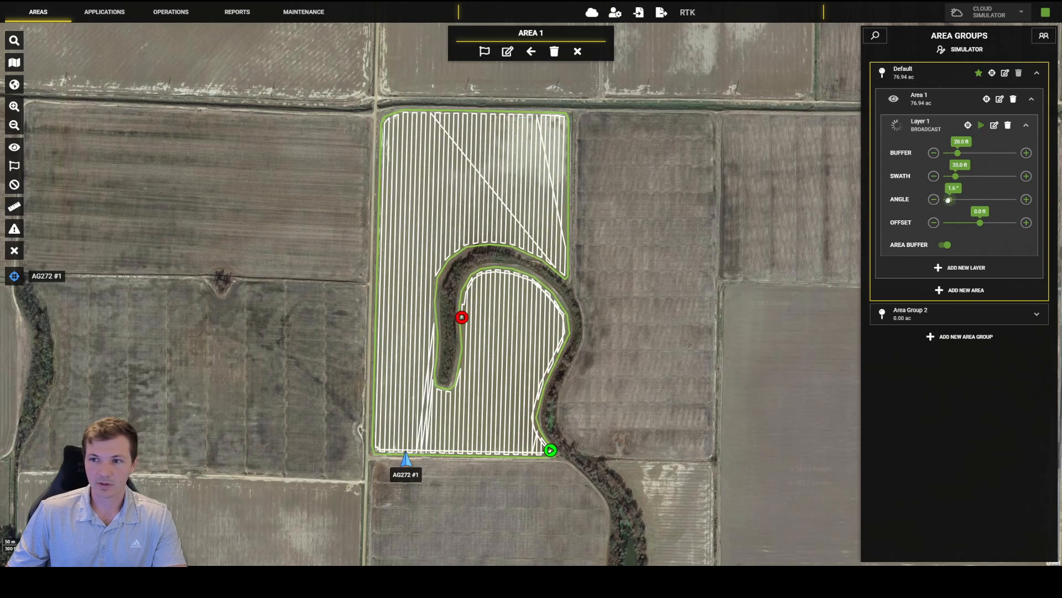
{"action": "left_click_drag", "start_coordinate": [950, 200], "coordinate": [930, 203]}
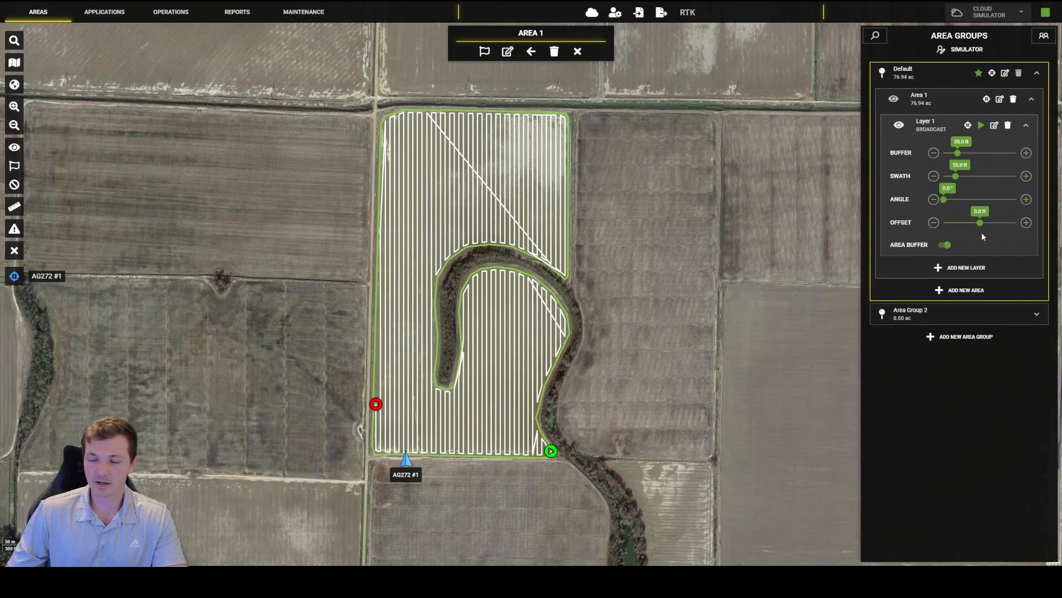
Step: Shift Layer 1's flight lines with an offset of 16.0 ft, and return the offset to 0.0 ft
{"action": "left_click", "coordinate": [1026, 223]}
{"action": "left_click", "coordinate": [1026, 222]}
{"action": "left_click", "coordinate": [1026, 222]}
{"action": "left_click", "coordinate": [1027, 223]}
{"action": "left_click", "coordinate": [1026, 222]}
{"action": "left_click", "coordinate": [1027, 223]}
{"action": "left_click", "coordinate": [1027, 222]}
{"action": "left_click", "coordinate": [1026, 222]}
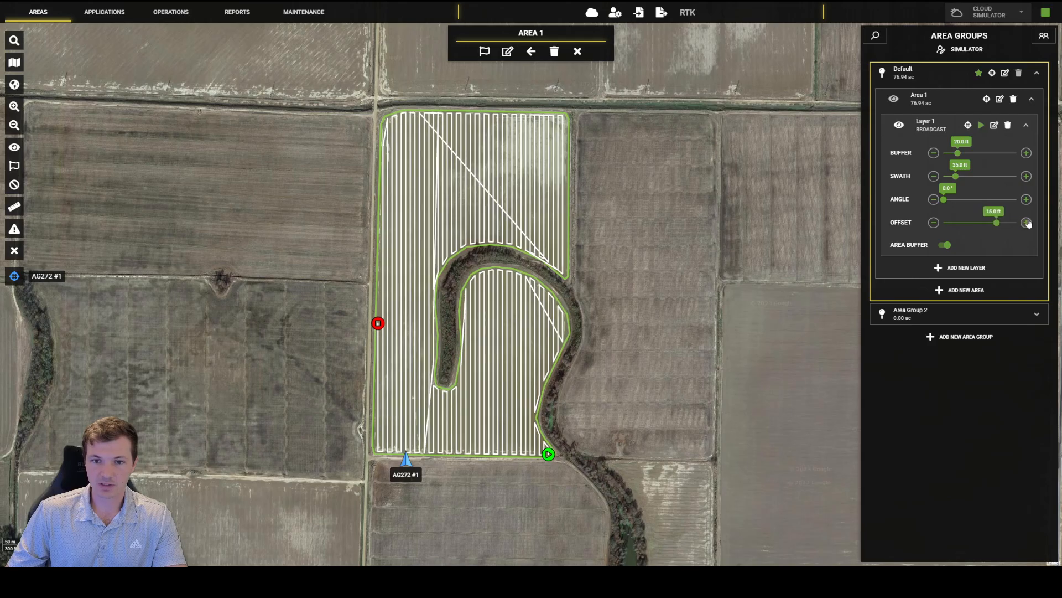
{"action": "mouse_move", "coordinate": [997, 222]}
{"action": "left_mouse_down"}
{"action": "mouse_move", "coordinate": [919, 230]}
{"action": "mouse_move", "coordinate": [980, 222]}
{"action": "left_mouse_up"}
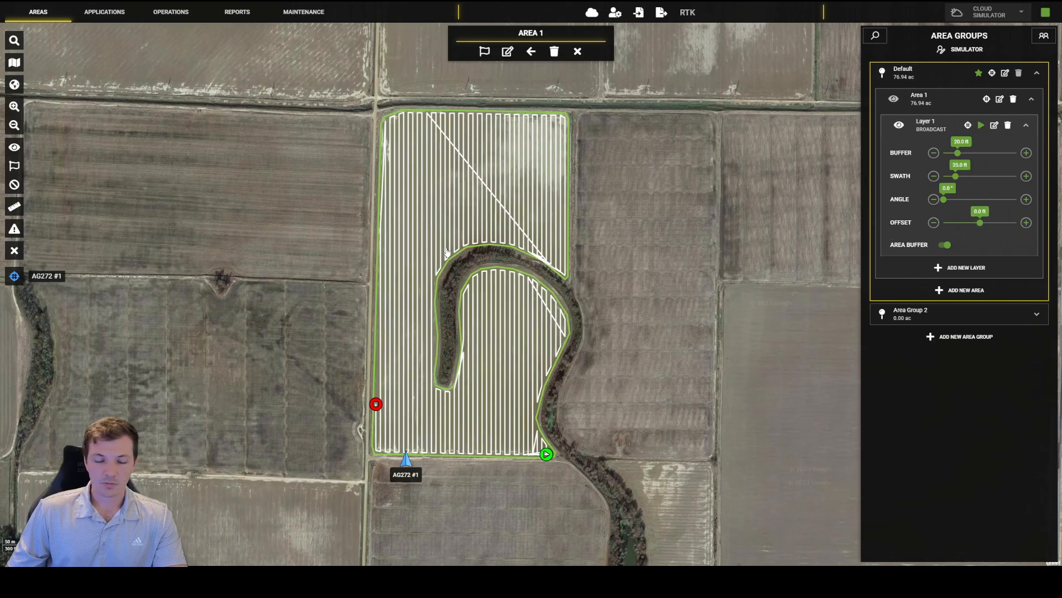
Step: Inspect the flight path over Area 1 and start a new application from Layer 1
{"action": "scroll", "coordinate": [441, 227], "scroll_direction": "up", "scroll_amount": 3}
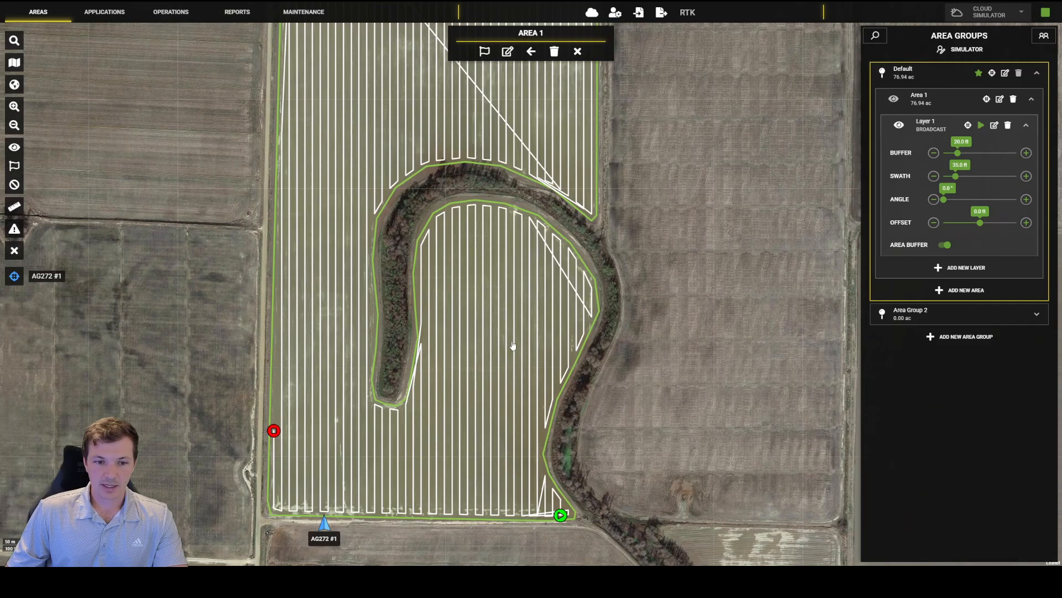
{"action": "scroll", "coordinate": [513, 345], "scroll_direction": "down", "scroll_amount": 2}
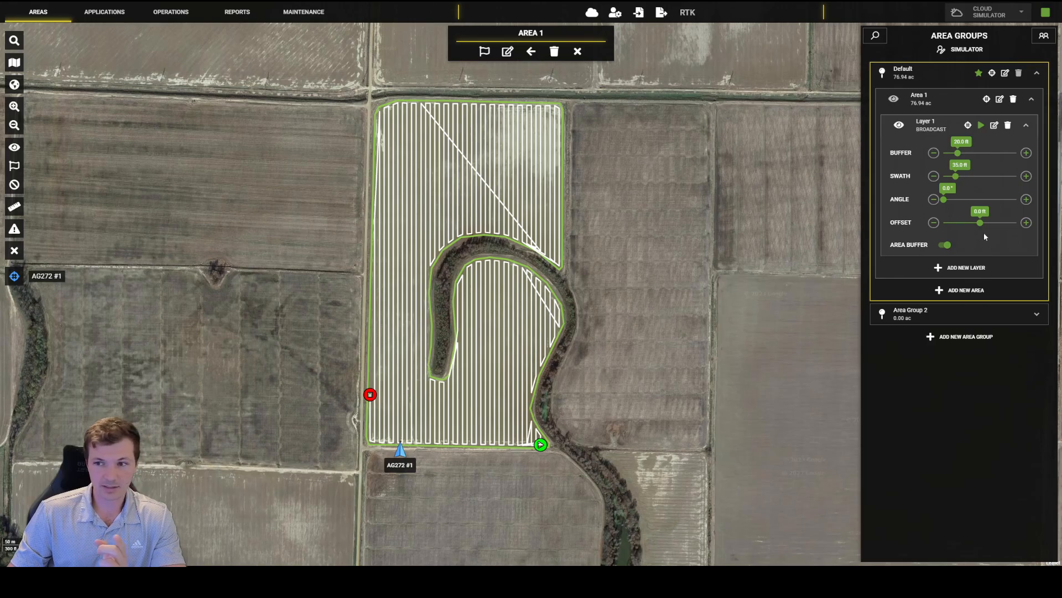
{"action": "left_click_drag", "start_coordinate": [568, 262], "coordinate": [559, 290]}
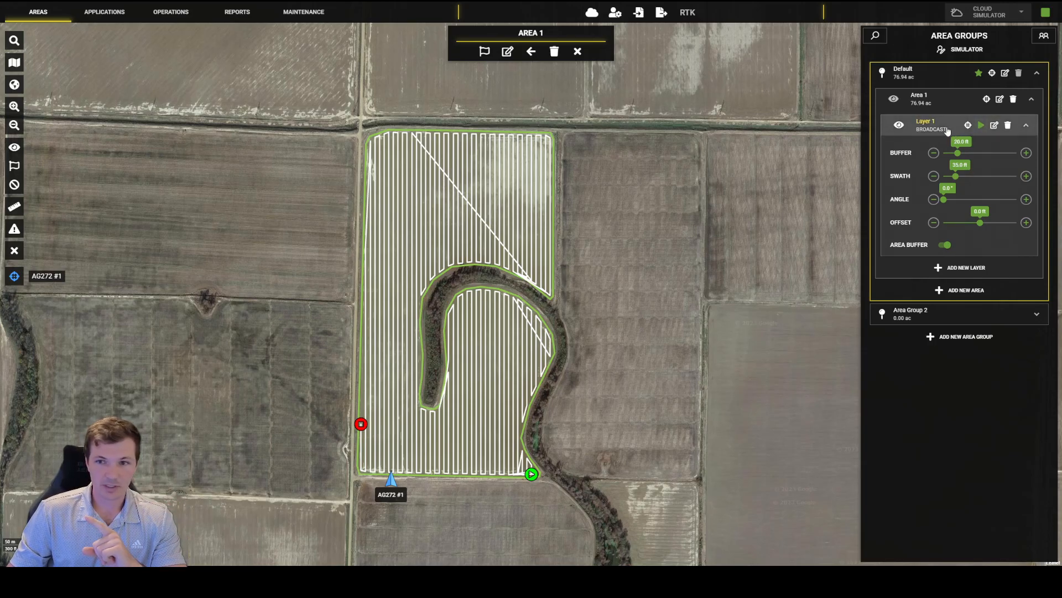
{"action": "left_click", "coordinate": [981, 126]}
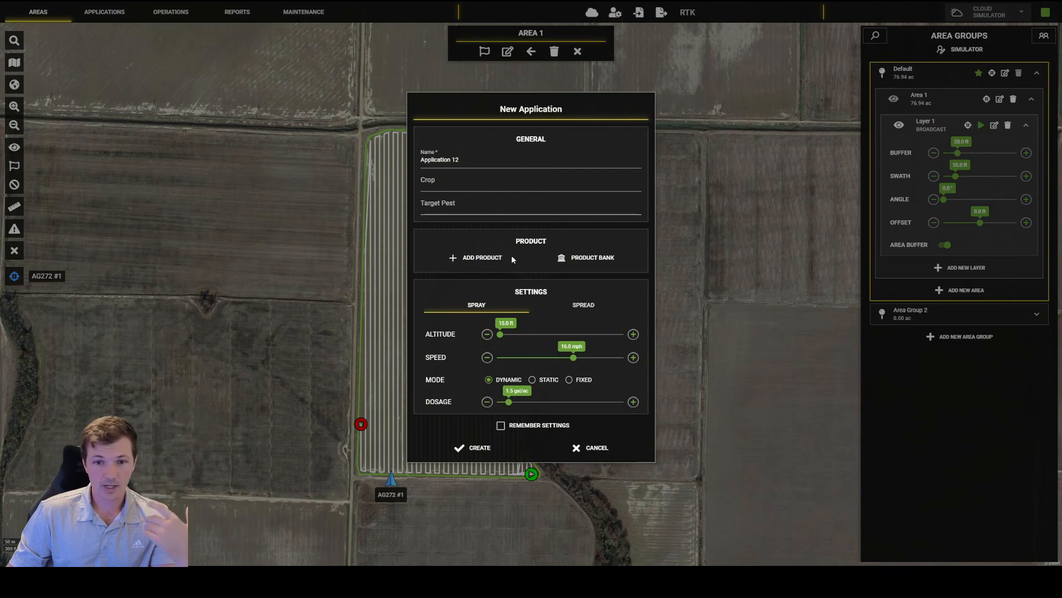
{"action": "left_click", "coordinate": [441, 188]}
{"action": "double_click", "coordinate": [477, 161]}
{"action": "left_click", "coordinate": [477, 183]}
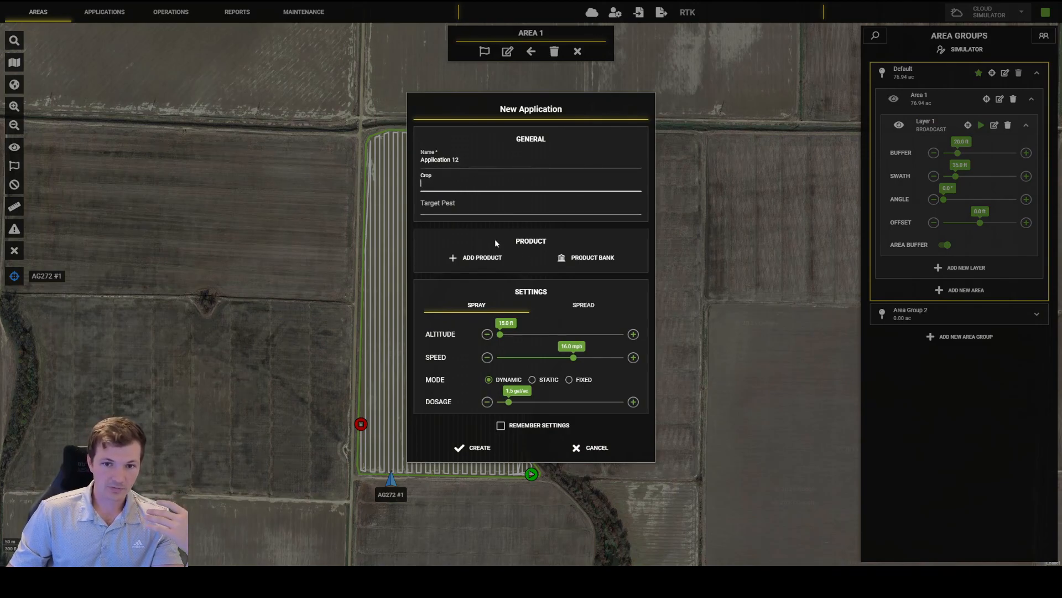
Step: Add the products MiravisNeo and QuiltXcel to the new application
{"action": "left_click", "coordinate": [477, 257]}
{"action": "left_click", "coordinate": [469, 247]}
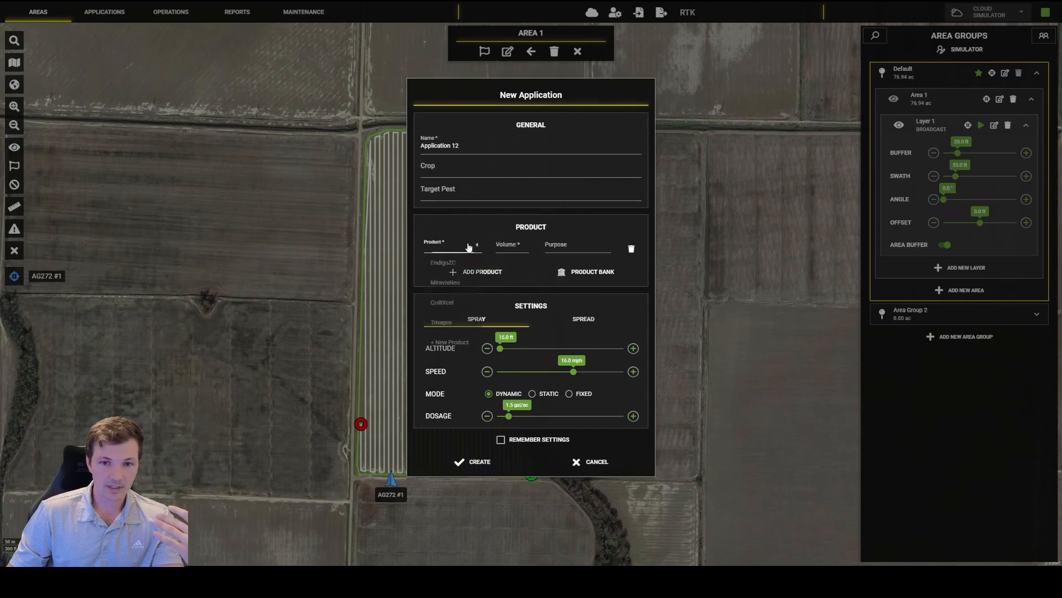
{"action": "left_click", "coordinate": [447, 282]}
{"action": "left_click", "coordinate": [477, 272]}
{"action": "left_click", "coordinate": [461, 256]}
{"action": "left_click", "coordinate": [442, 293]}
Step: Set the volumes to 0.98 l/ha for MiravisNeo and 0.78 l/ha for QuiltXcel, and review the product bank
{"action": "left_click", "coordinate": [517, 259]}
{"action": "left_click", "coordinate": [523, 262]}
{"action": "left_click", "coordinate": [523, 237]}
{"action": "left_click", "coordinate": [522, 238]}
{"action": "left_click", "coordinate": [522, 237]}
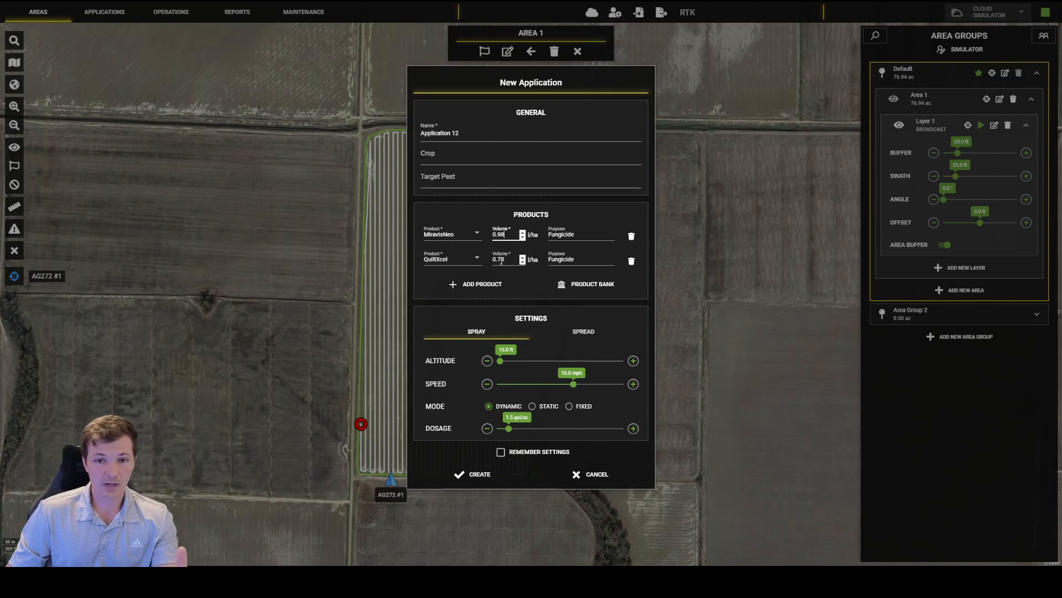
{"action": "left_click", "coordinate": [575, 288]}
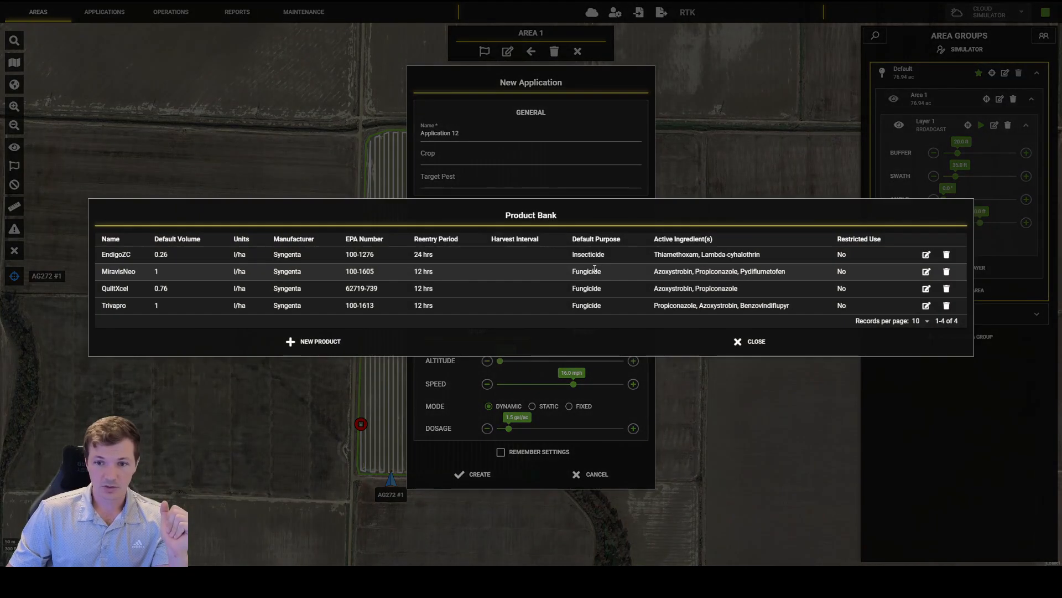
{"action": "left_click", "coordinate": [742, 338]}
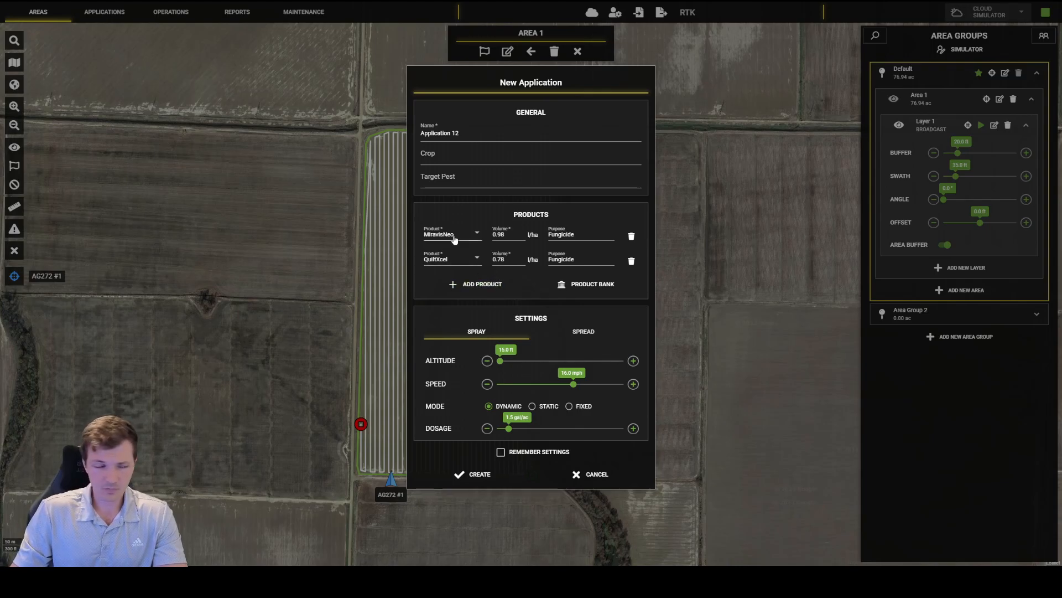
Step: Keep the application's default name and enter Corn as the crop and Fungus as the target pest
{"action": "left_click", "coordinate": [508, 159]}
{"action": "left_click", "coordinate": [491, 143]}
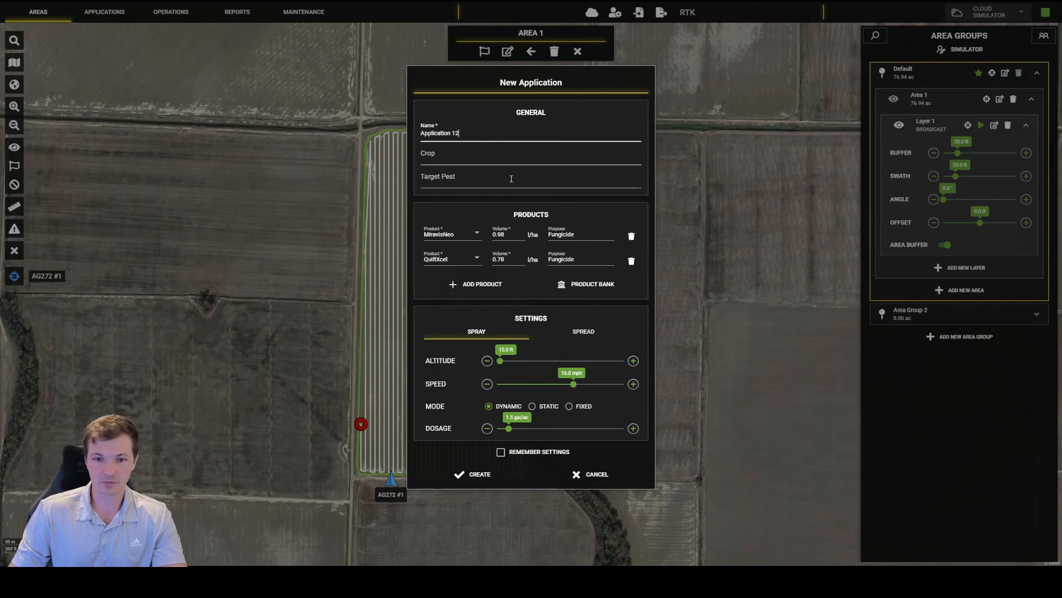
{"action": "left_click", "coordinate": [454, 155]}
{"action": "left_click", "coordinate": [501, 135]}
{"action": "left_click_drag", "start_coordinate": [502, 136], "coordinate": [422, 136]}
{"action": "left_click", "coordinate": [486, 151]}
{"action": "left_click_drag", "start_coordinate": [486, 135], "coordinate": [428, 149]}
{"action": "left_click", "coordinate": [474, 172]}
{"action": "left_click", "coordinate": [519, 158]}
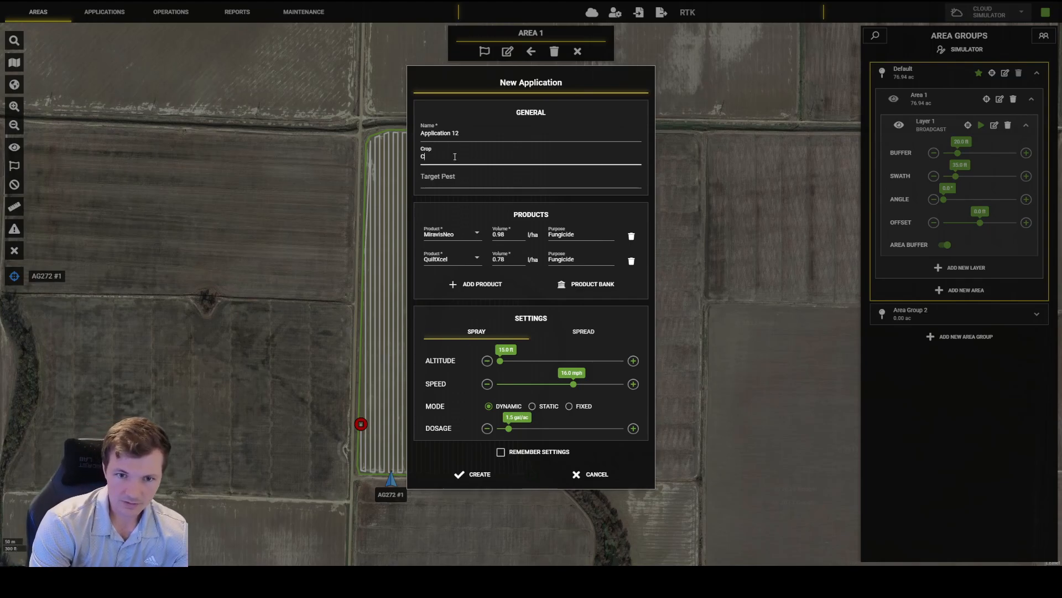
{"action": "key", "text": "Tab"}
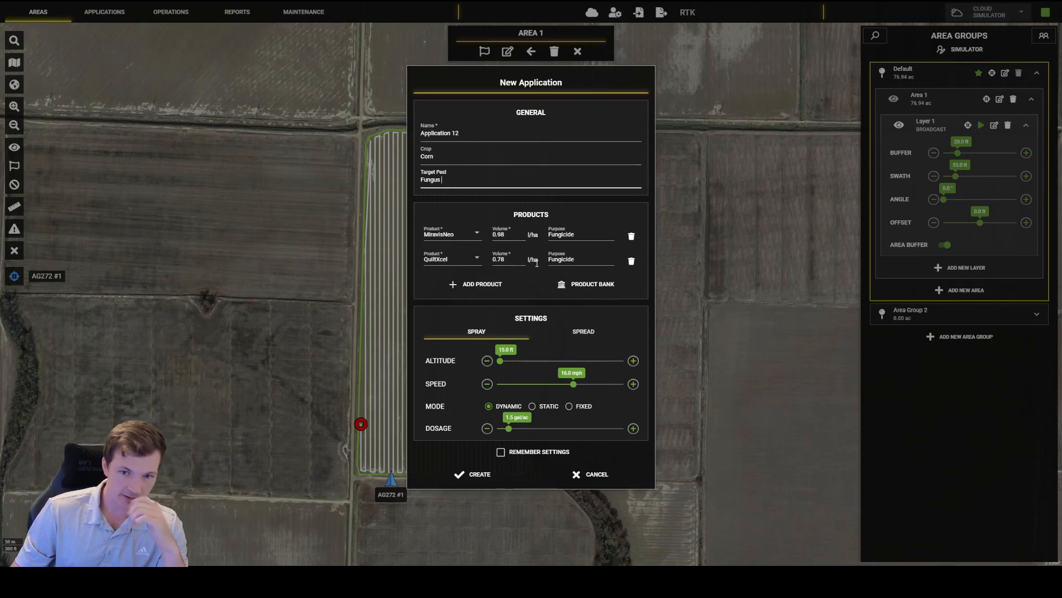
Step: Set the spray altitude to 16.0 ft, the speed to 20.4 mph and the dosage to 2.5 gal/ac
{"action": "left_click_drag", "start_coordinate": [500, 362], "coordinate": [500, 365]}
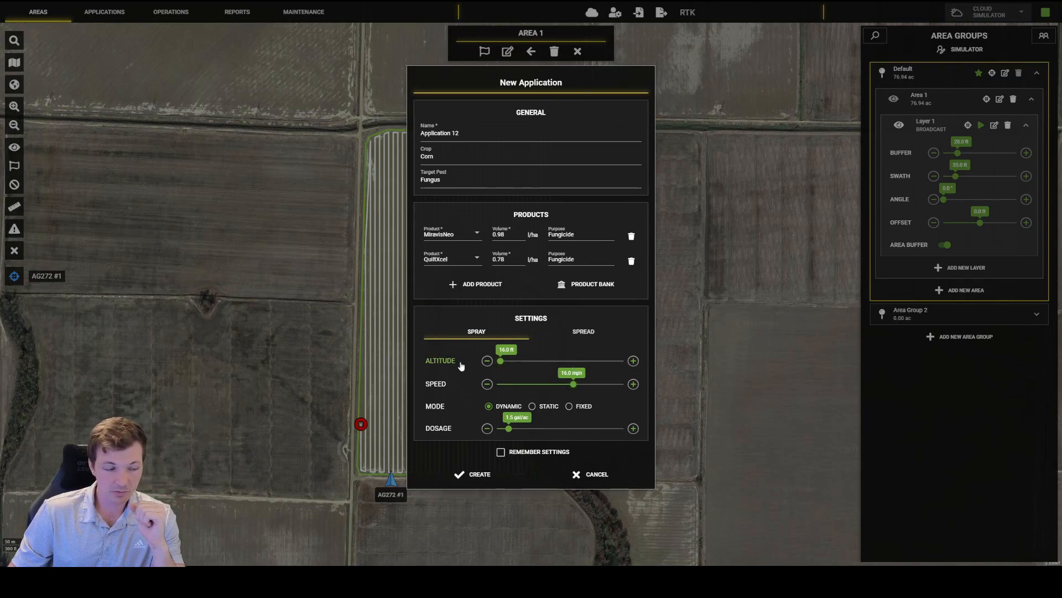
{"action": "left_click_drag", "start_coordinate": [574, 384], "coordinate": [597, 383]}
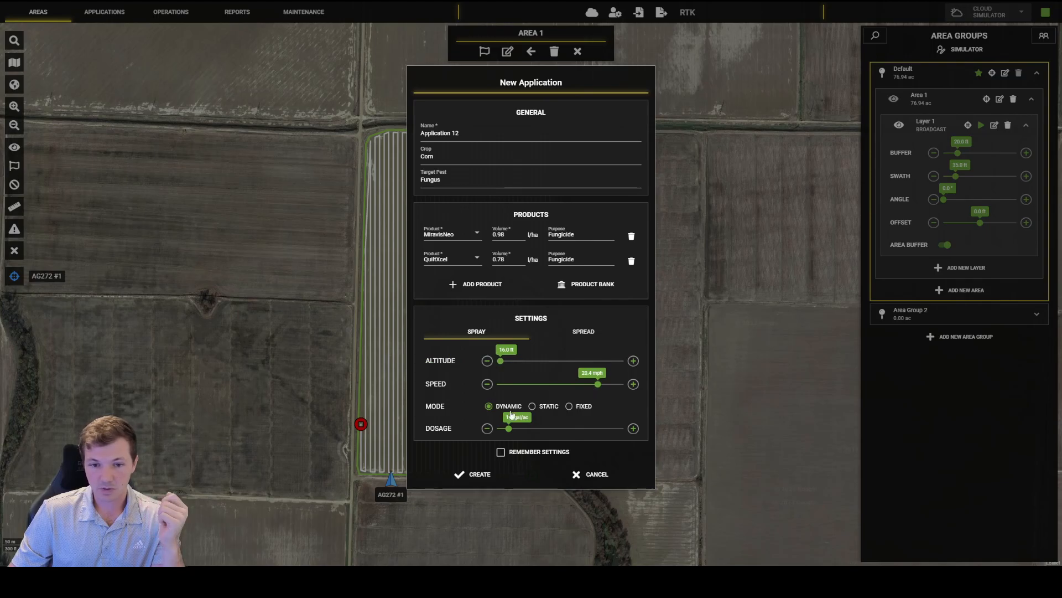
{"action": "left_click_drag", "start_coordinate": [509, 429], "coordinate": [515, 431]}
{"action": "left_click", "coordinate": [633, 429]}
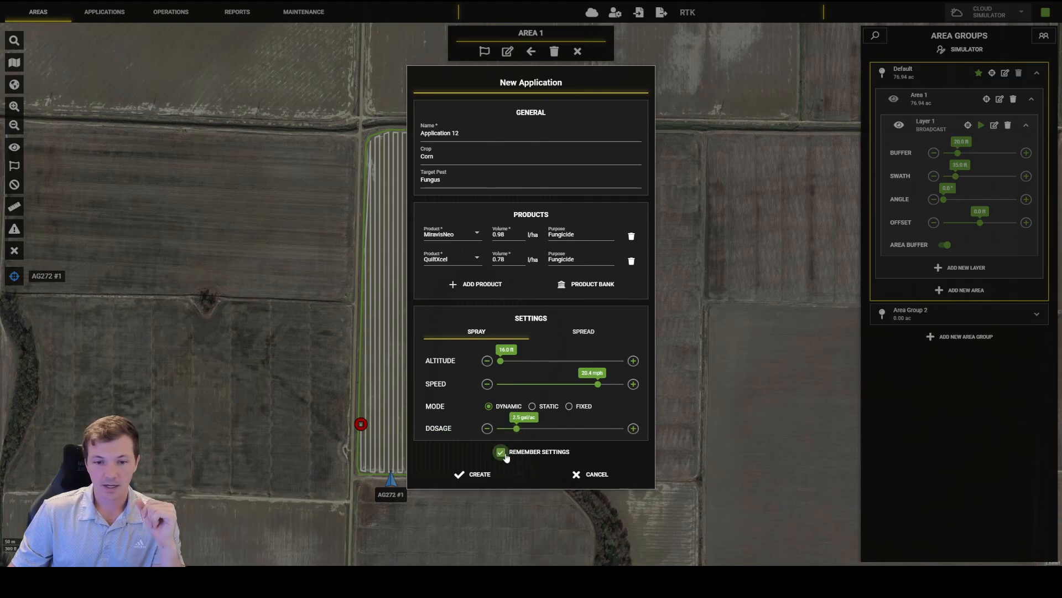
Step: Have the spray settings remembered and create the application
{"action": "left_click", "coordinate": [501, 453]}
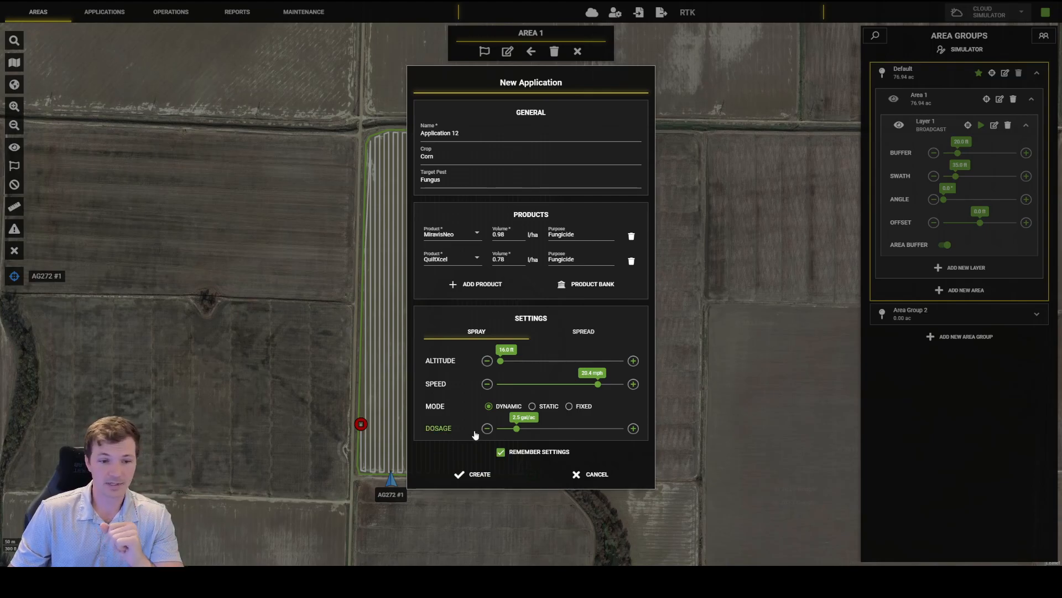
{"action": "left_click", "coordinate": [487, 479]}
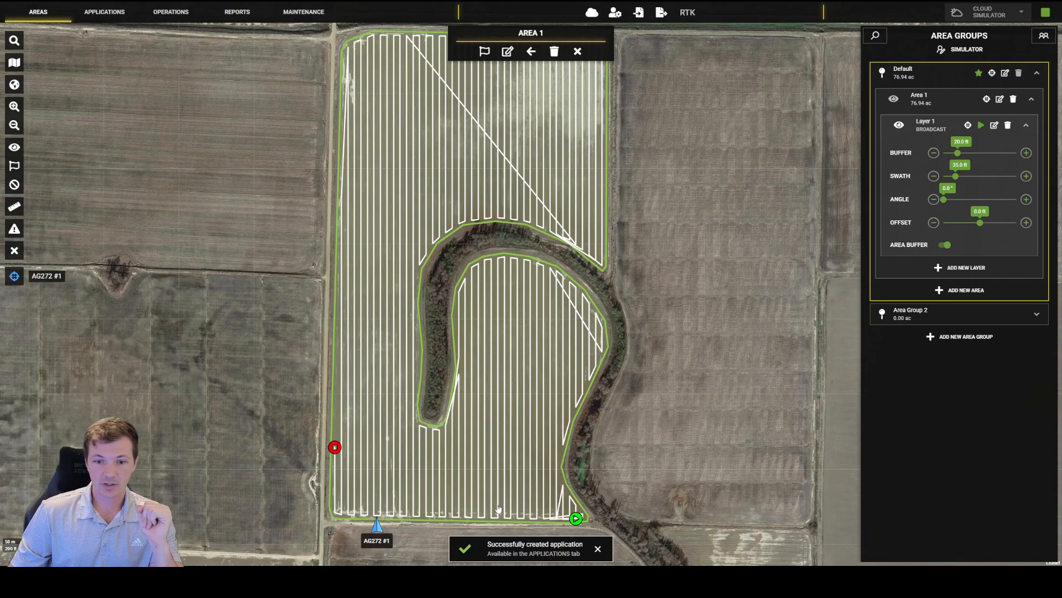
{"action": "mouse_move", "coordinate": [489, 545]}
{"action": "left_mouse_down"}
{"action": "mouse_move", "coordinate": [578, 556]}
{"action": "mouse_move", "coordinate": [483, 559]}
{"action": "left_mouse_up"}
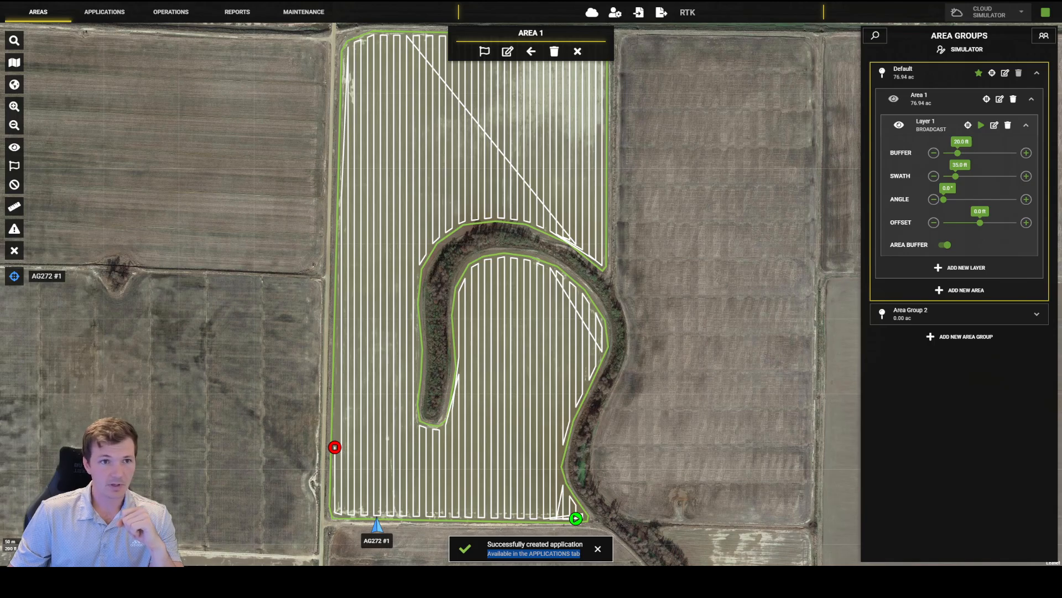
Step: Switch to the applications list, check the completed applications section and expand Application 12 to show its spray settings
{"action": "left_click", "coordinate": [108, 19]}
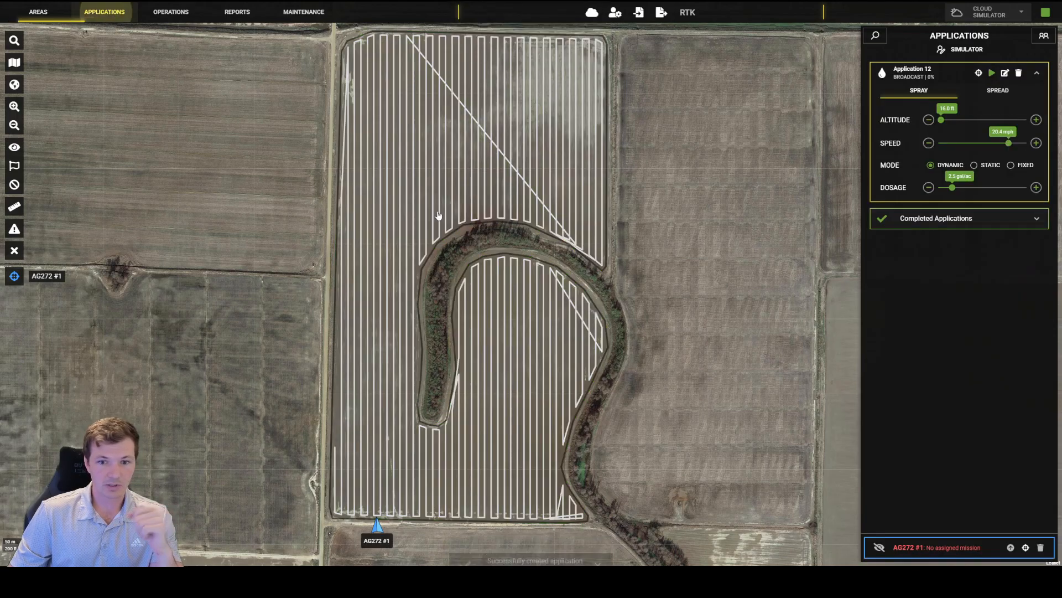
{"action": "left_click", "coordinate": [946, 82]}
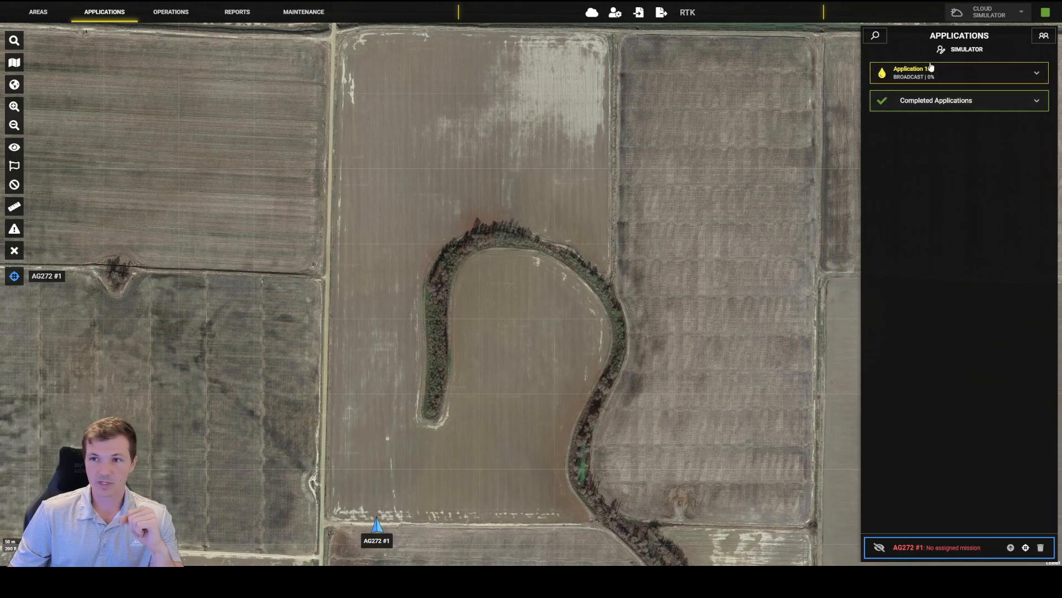
{"action": "left_click", "coordinate": [932, 78]}
{"action": "left_click", "coordinate": [933, 81]}
{"action": "left_click", "coordinate": [970, 101]}
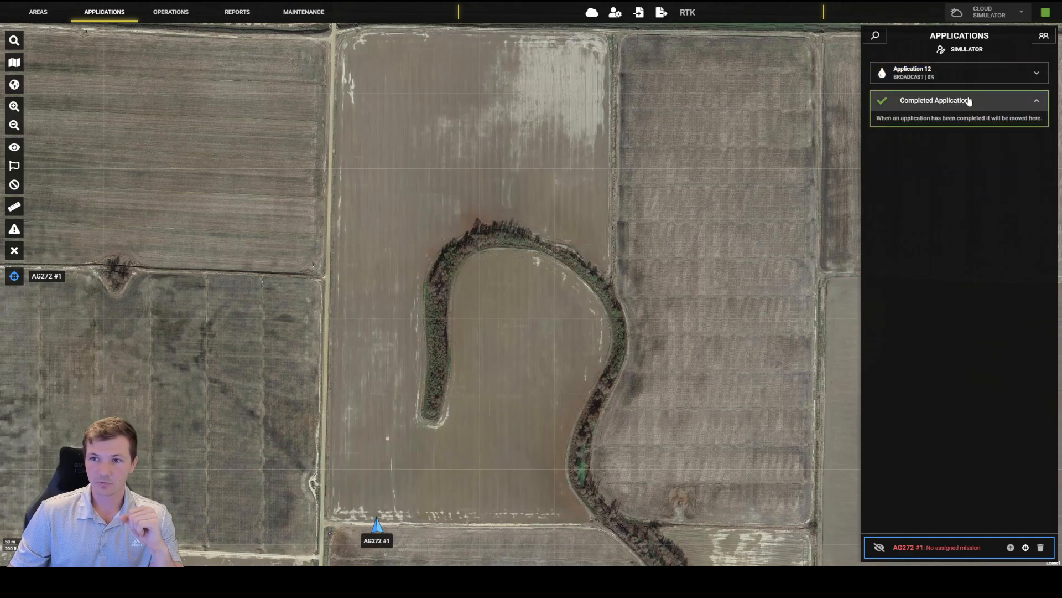
{"action": "left_click", "coordinate": [969, 101]}
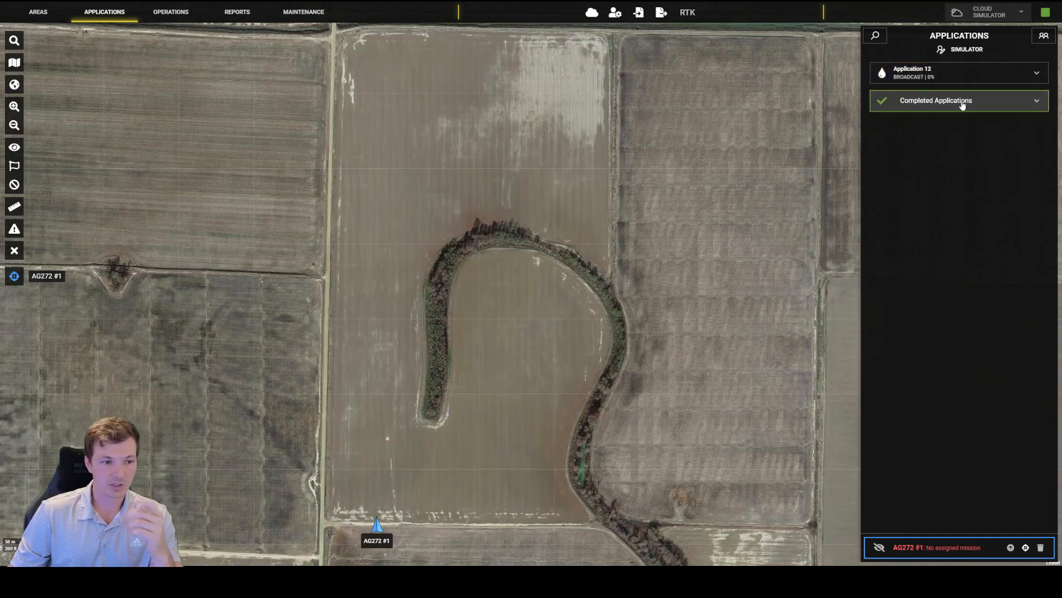
{"action": "left_click", "coordinate": [937, 78]}
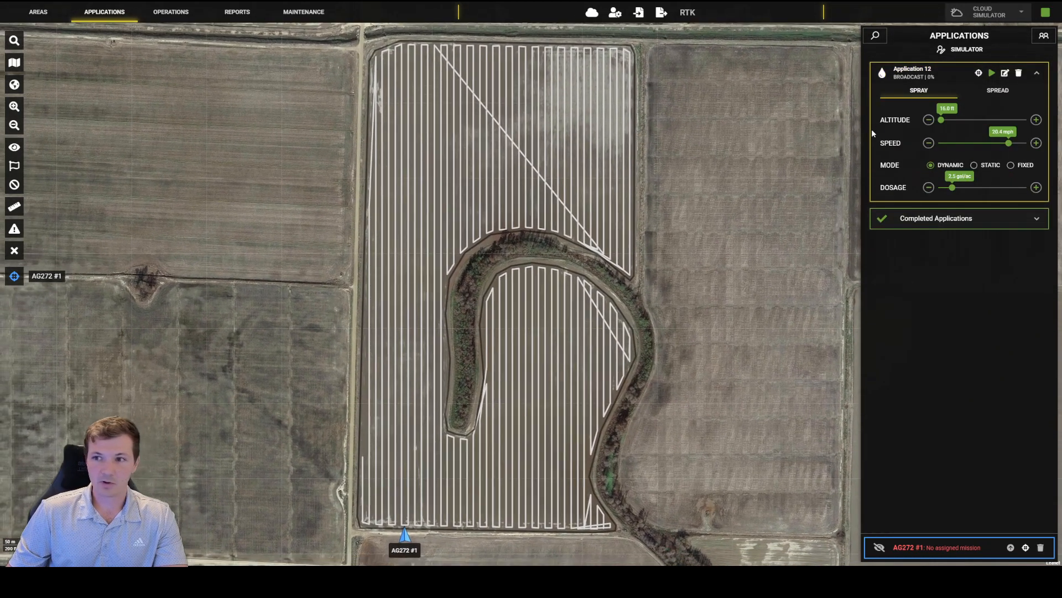
{"action": "scroll", "coordinate": [570, 203], "scroll_direction": "up", "scroll_amount": 1}
{"action": "scroll", "coordinate": [529, 341], "scroll_direction": "down", "scroll_amount": 1}
{"action": "left_click_drag", "start_coordinate": [572, 374], "coordinate": [575, 325]}
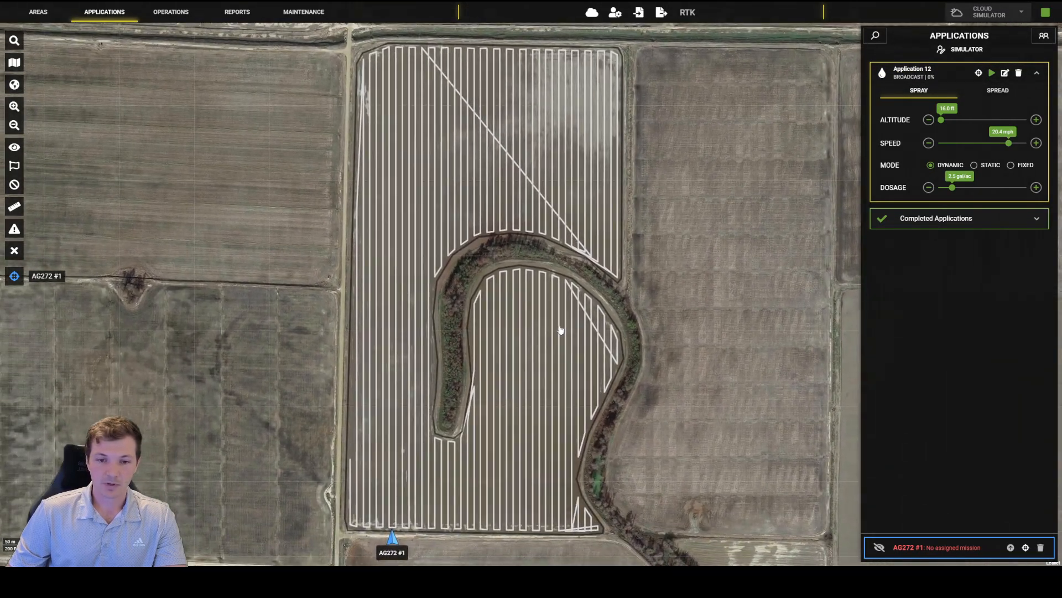
{"action": "scroll", "coordinate": [561, 330], "scroll_direction": "down", "scroll_amount": 1}
{"action": "scroll", "coordinate": [593, 358], "scroll_direction": "up", "scroll_amount": 1}
{"action": "scroll", "coordinate": [593, 359], "scroll_direction": "up", "scroll_amount": 1}
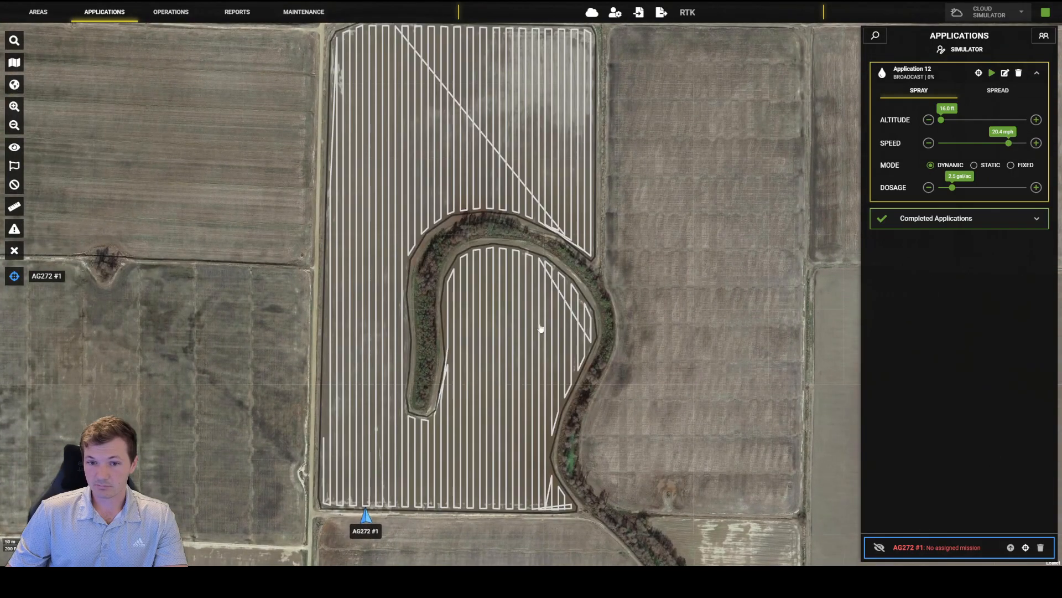
{"action": "scroll", "coordinate": [541, 306], "scroll_direction": "up", "scroll_amount": 1}
{"action": "scroll", "coordinate": [356, 253], "scroll_direction": "down", "scroll_amount": 1}
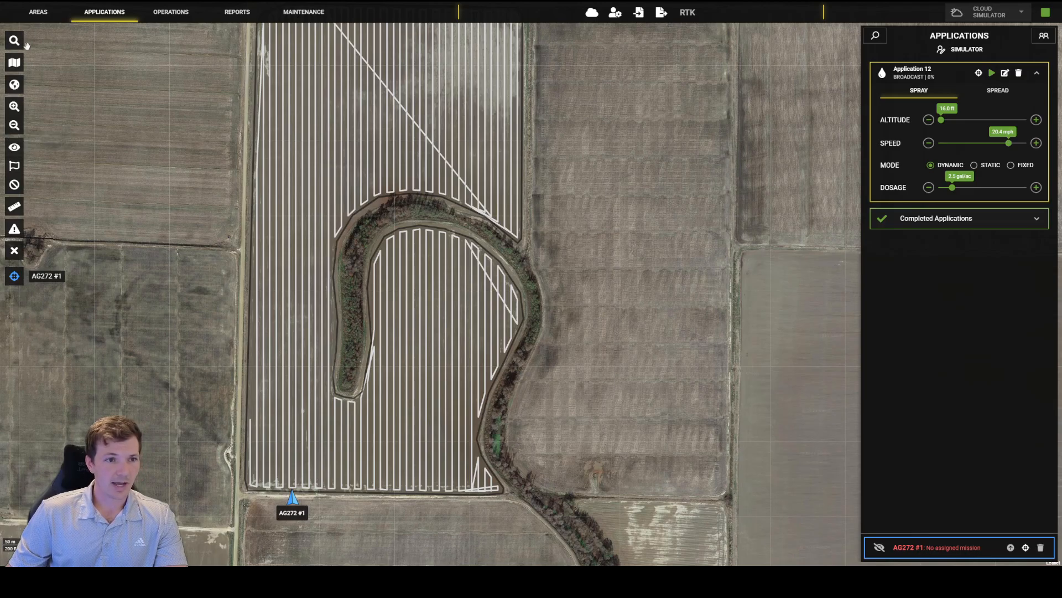
{"action": "left_click", "coordinate": [40, 5]}
{"action": "left_click", "coordinate": [93, 17]}
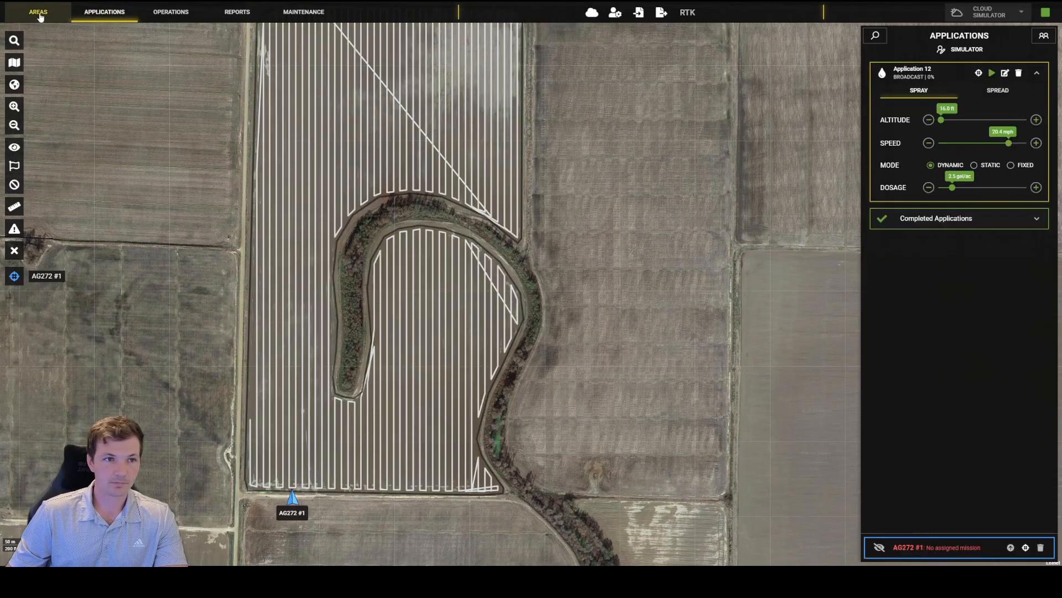
{"action": "left_click", "coordinate": [40, 15]}
{"action": "left_click", "coordinate": [97, 13]}
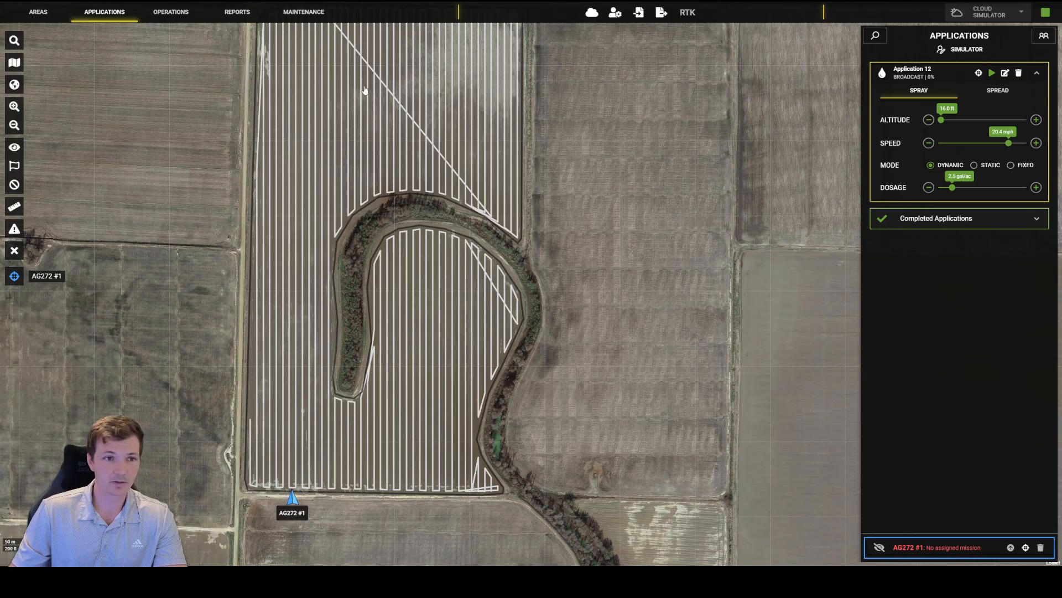
{"action": "left_click", "coordinate": [40, 13]}
{"action": "left_click", "coordinate": [121, 13]}
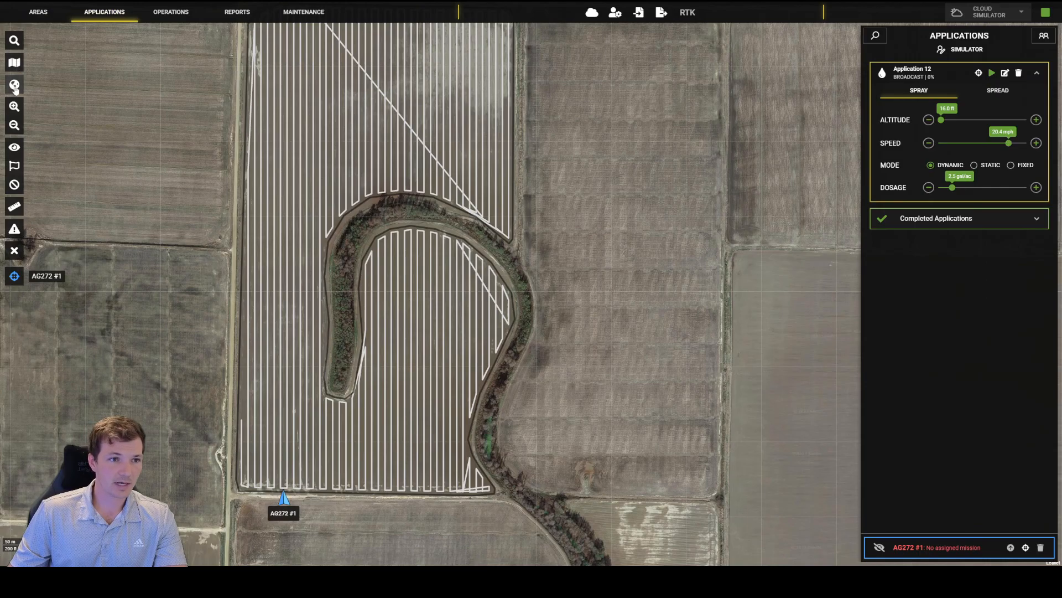
Step: Preview the Bing map imagery and switch the base map back to Google
{"action": "left_click", "coordinate": [17, 44]}
{"action": "left_click", "coordinate": [18, 46]}
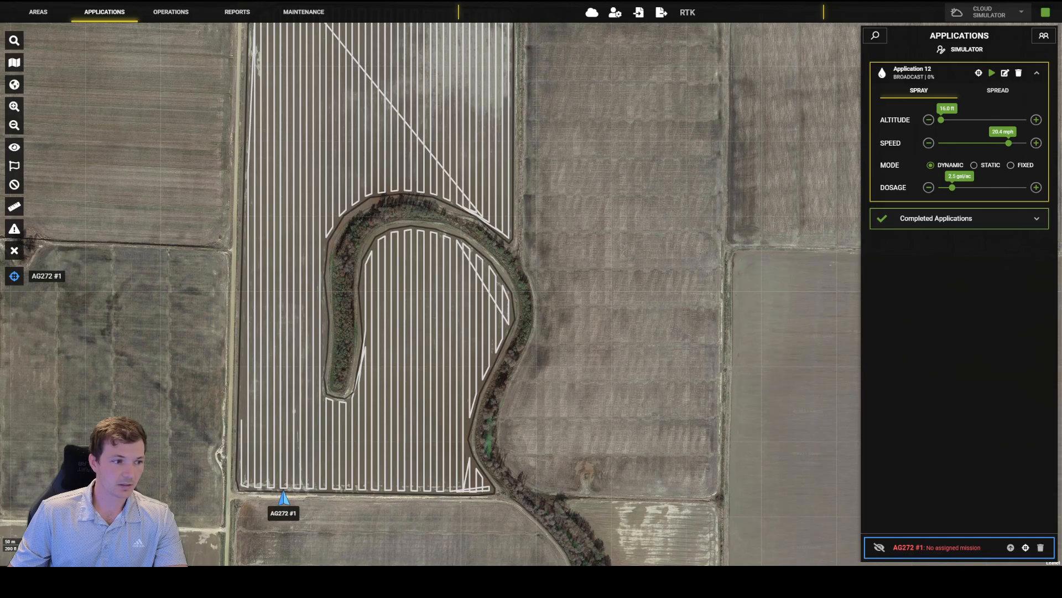
{"action": "left_click", "coordinate": [27, 48]}
{"action": "left_click", "coordinate": [14, 62]}
{"action": "left_click", "coordinate": [50, 77]}
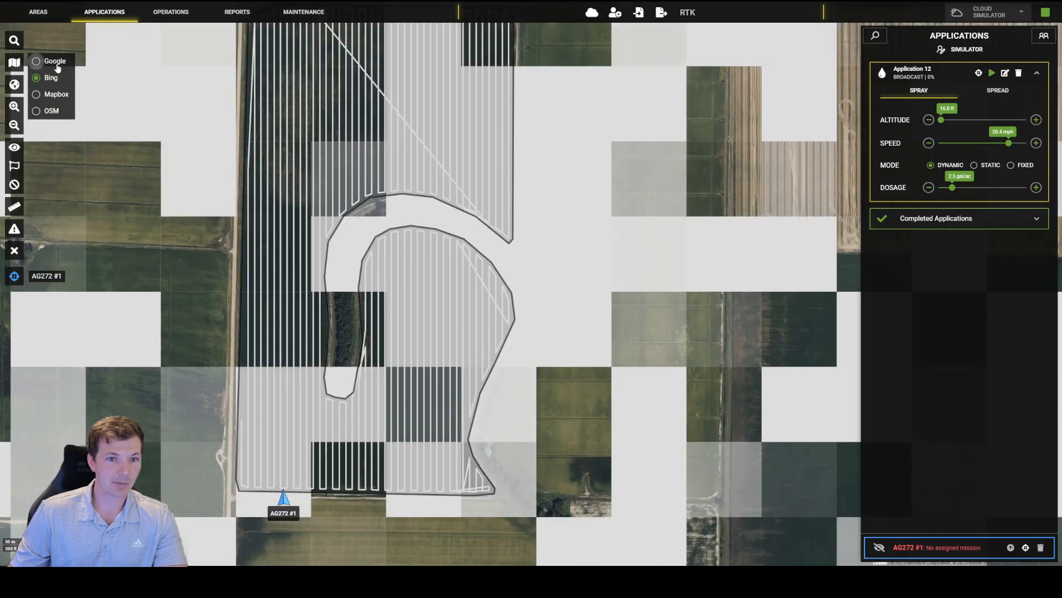
{"action": "left_click", "coordinate": [58, 67]}
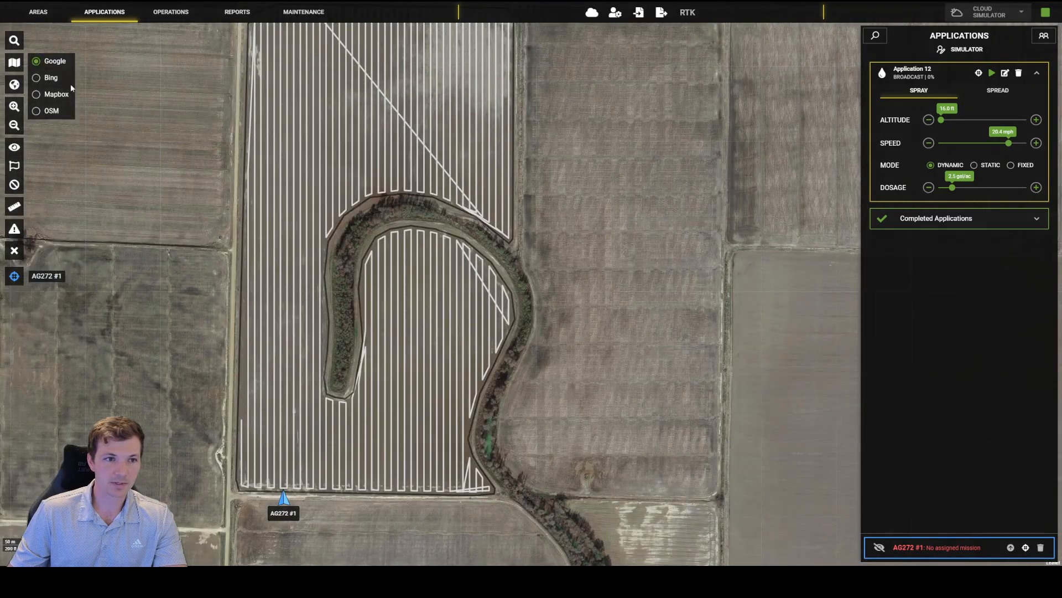
Step: Zoom out to see the whole field and show the obstacle and flag visibility options
{"action": "left_click", "coordinate": [16, 128]}
{"action": "left_click", "coordinate": [16, 128]}
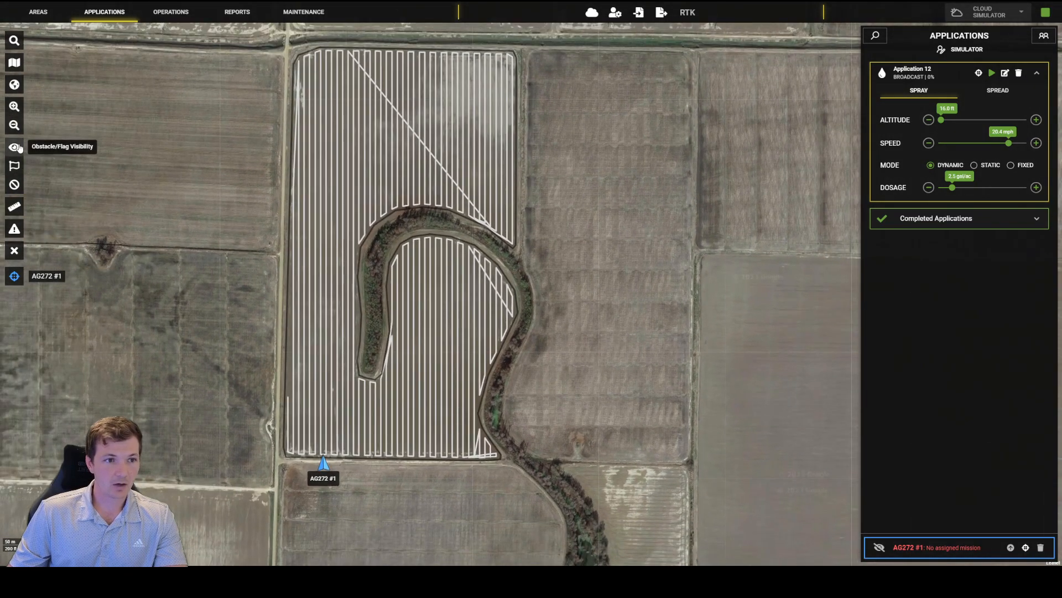
{"action": "left_click", "coordinate": [18, 147]}
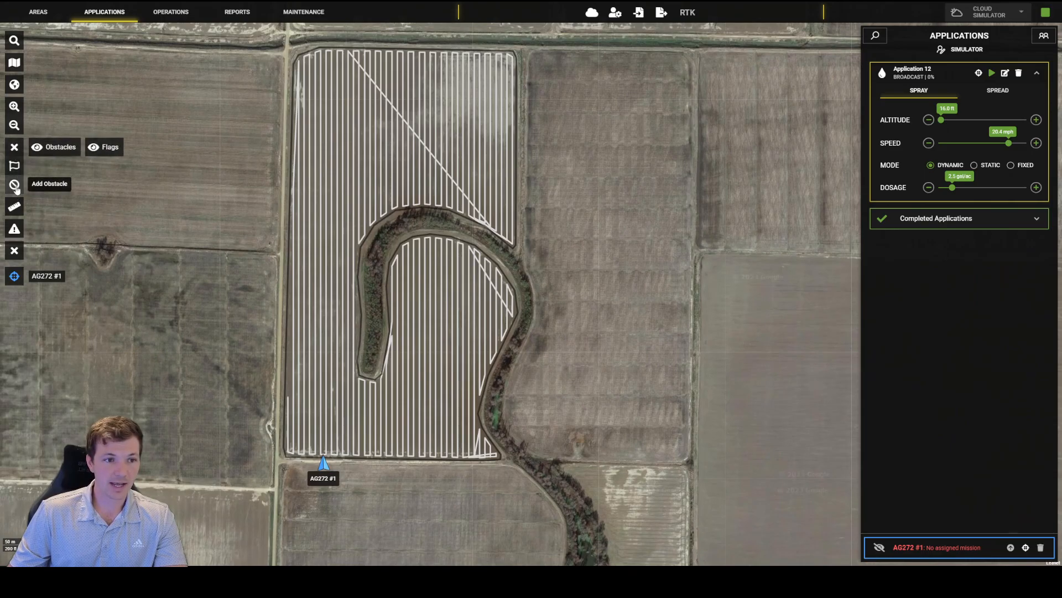
Step: Measure a multi-point distance across the field, clear the measurement, and view the bug report form without submitting it
{"action": "left_click", "coordinate": [15, 207]}
{"action": "left_click", "coordinate": [192, 303]}
{"action": "left_click", "coordinate": [288, 225]}
{"action": "left_click", "coordinate": [545, 274]}
{"action": "left_click", "coordinate": [642, 269]}
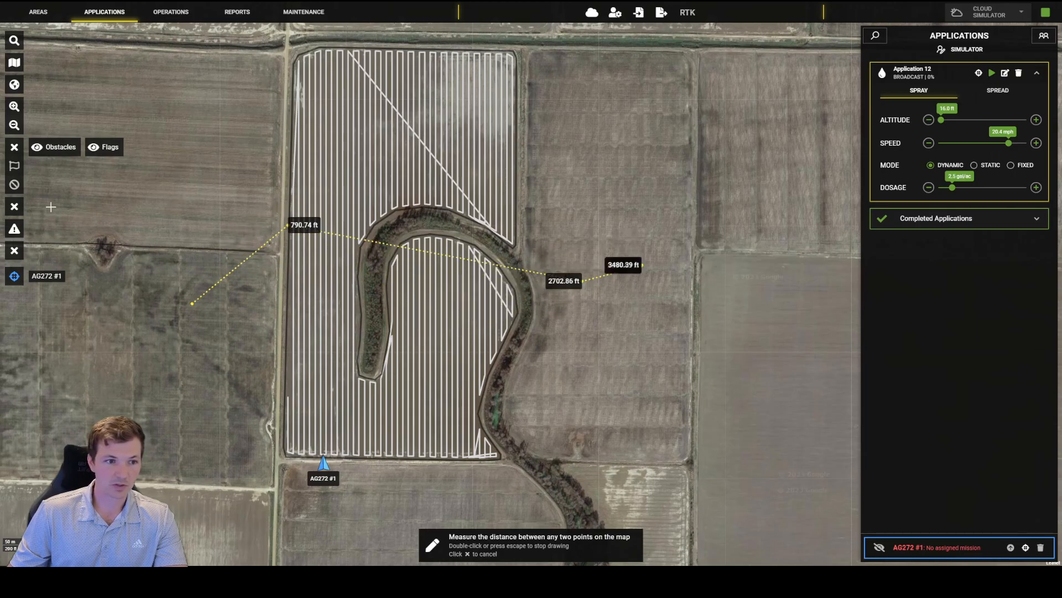
{"action": "left_click", "coordinate": [14, 206]}
{"action": "left_click", "coordinate": [11, 235]}
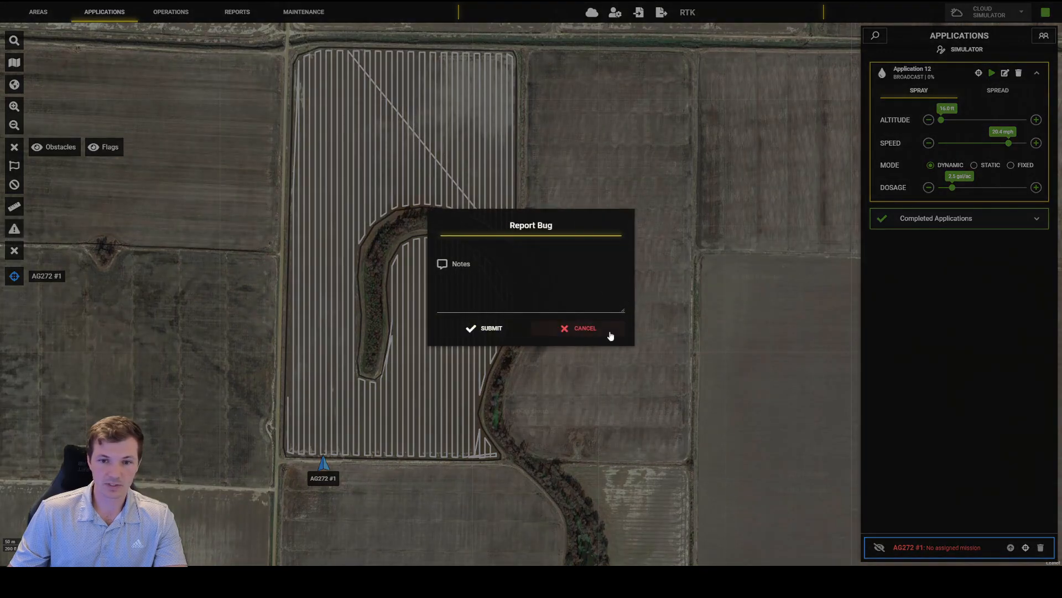
{"action": "left_click", "coordinate": [613, 336]}
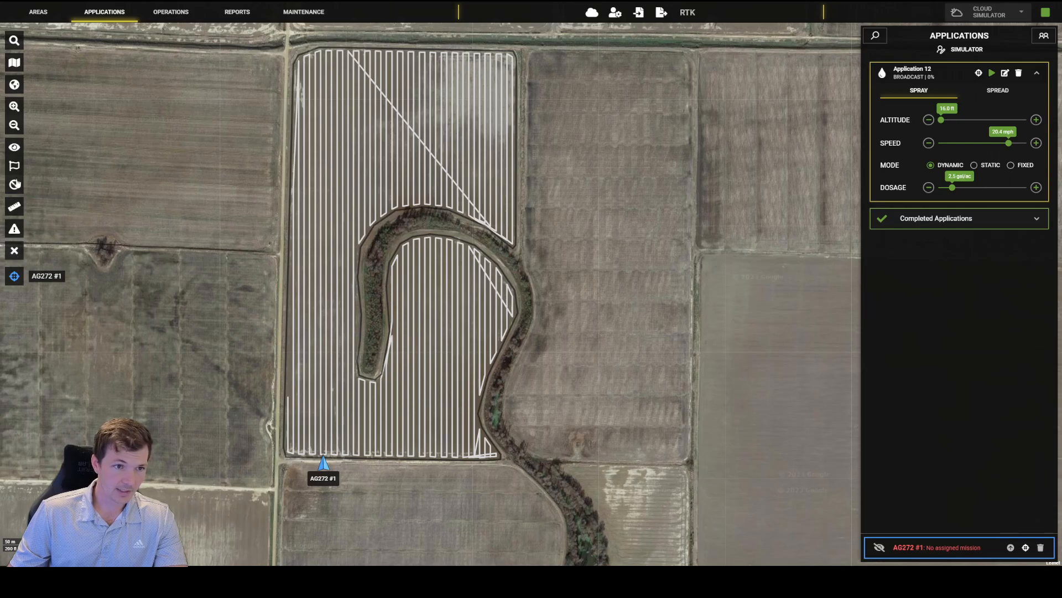
{"action": "mouse_move", "coordinate": [16, 185]}
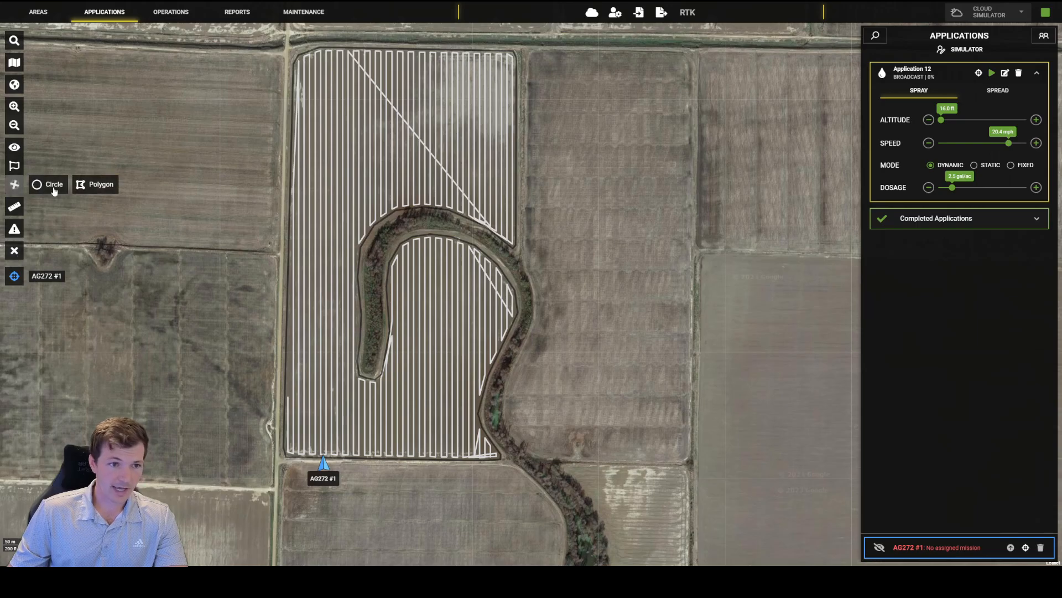
{"action": "left_click", "coordinate": [101, 188]}
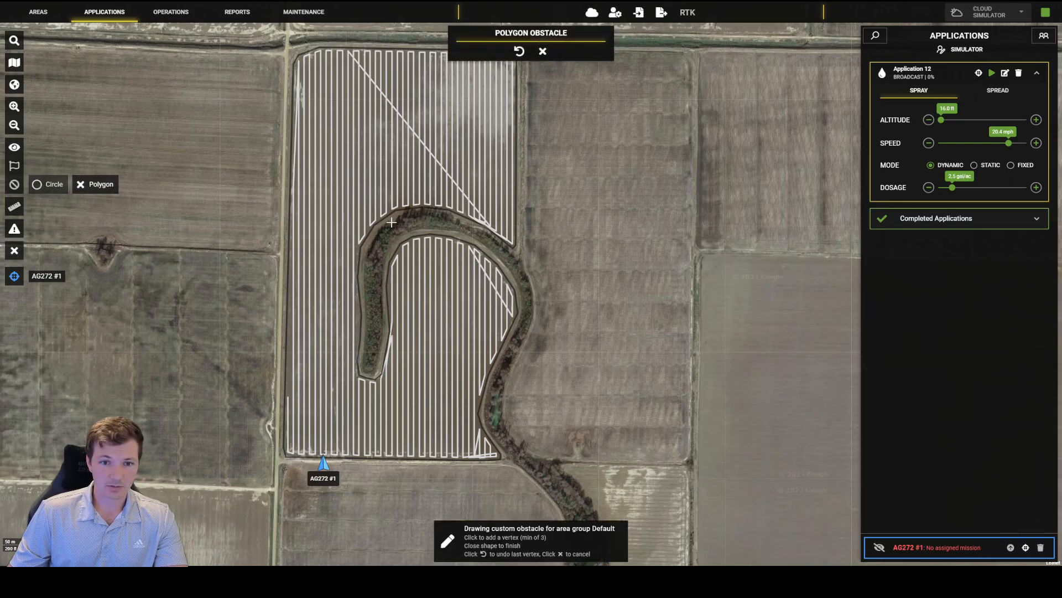
{"action": "scroll", "coordinate": [392, 222], "scroll_direction": "up", "scroll_amount": 2}
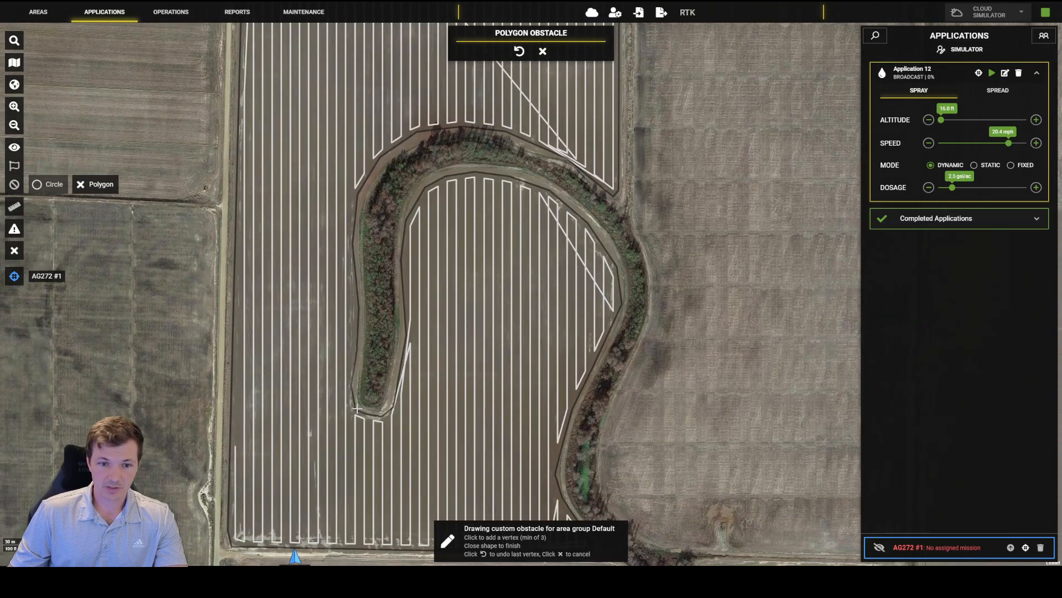
{"action": "scroll", "coordinate": [357, 402], "scroll_direction": "up", "scroll_amount": 2}
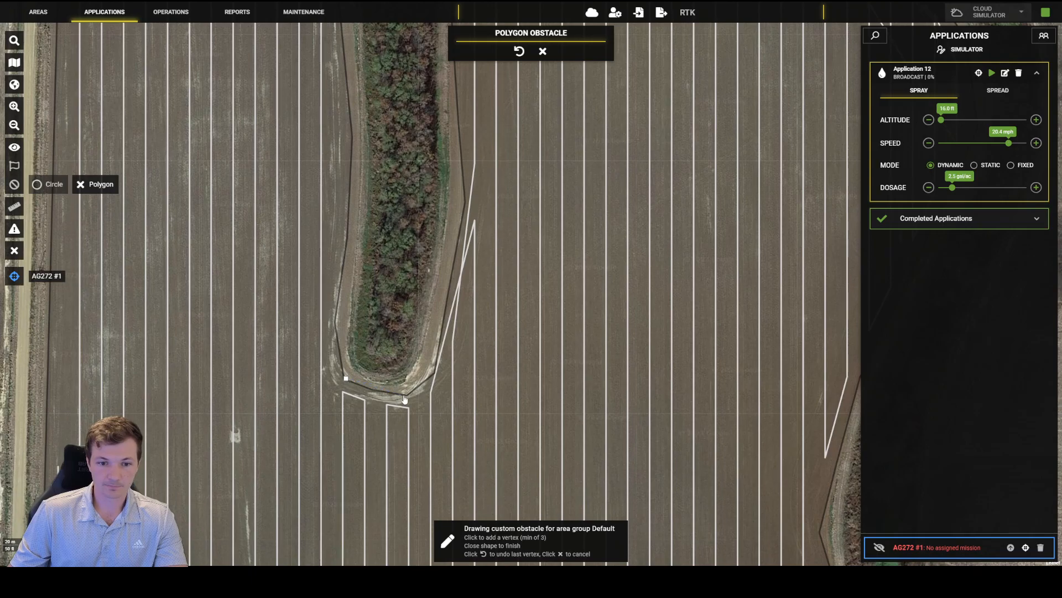
{"action": "left_click", "coordinate": [543, 51]}
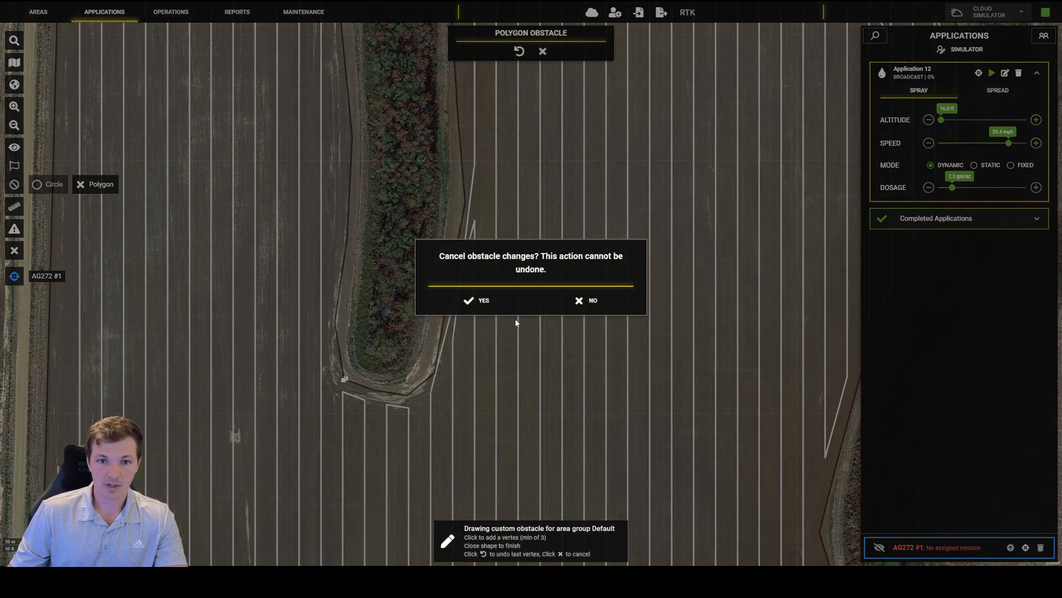
{"action": "left_click", "coordinate": [494, 306]}
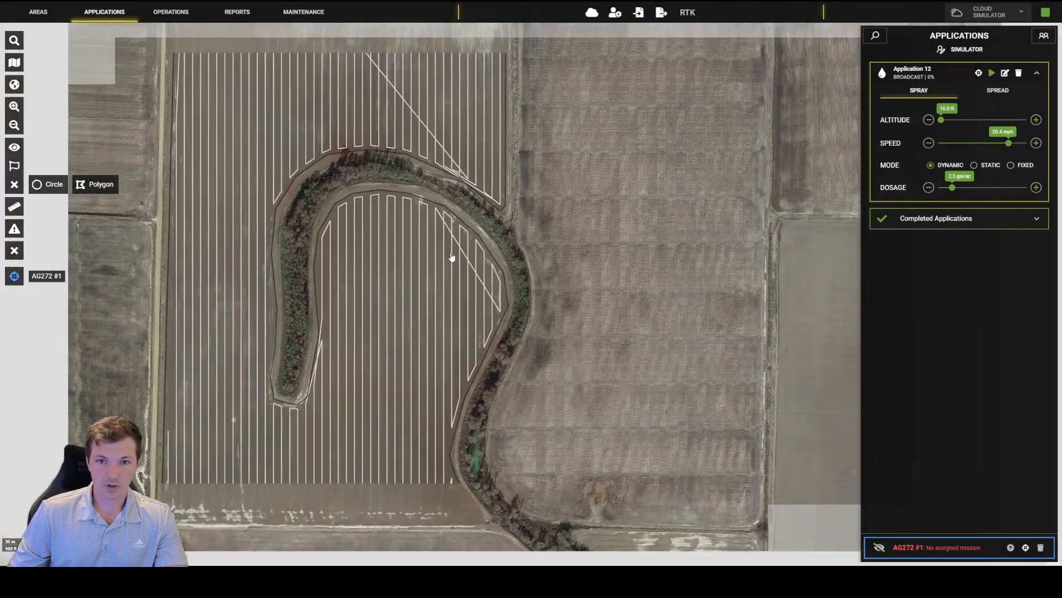
Step: Start a polygon obstacle around the curved tree line, placing its first vertices along the upper field boundary from the east end
{"action": "scroll", "coordinate": [493, 215], "scroll_direction": "up", "scroll_amount": 2}
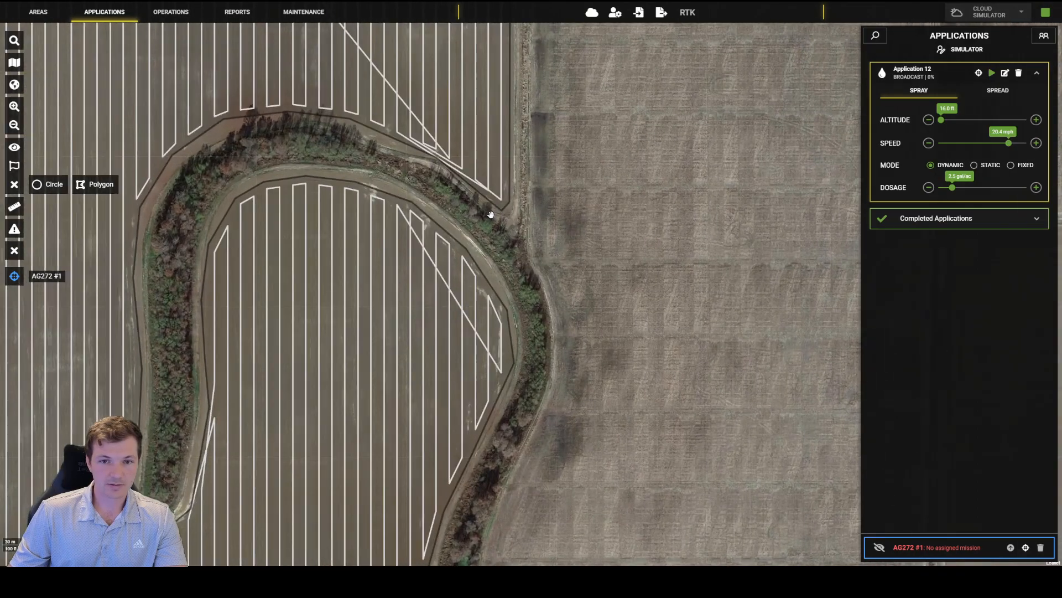
{"action": "left_click", "coordinate": [92, 189]}
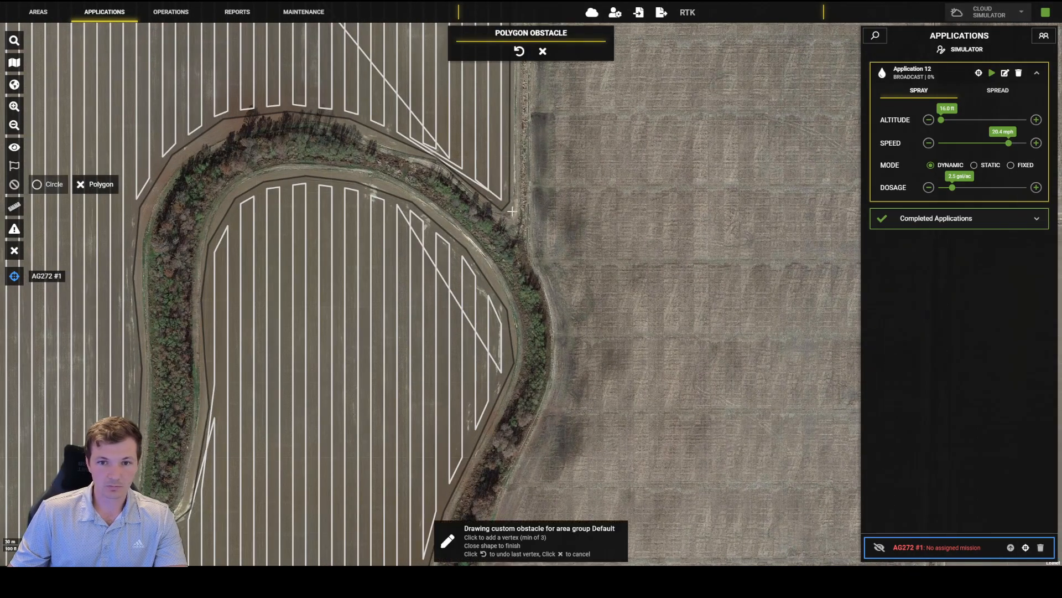
{"action": "left_click", "coordinate": [471, 188]}
{"action": "left_click", "coordinate": [420, 151]}
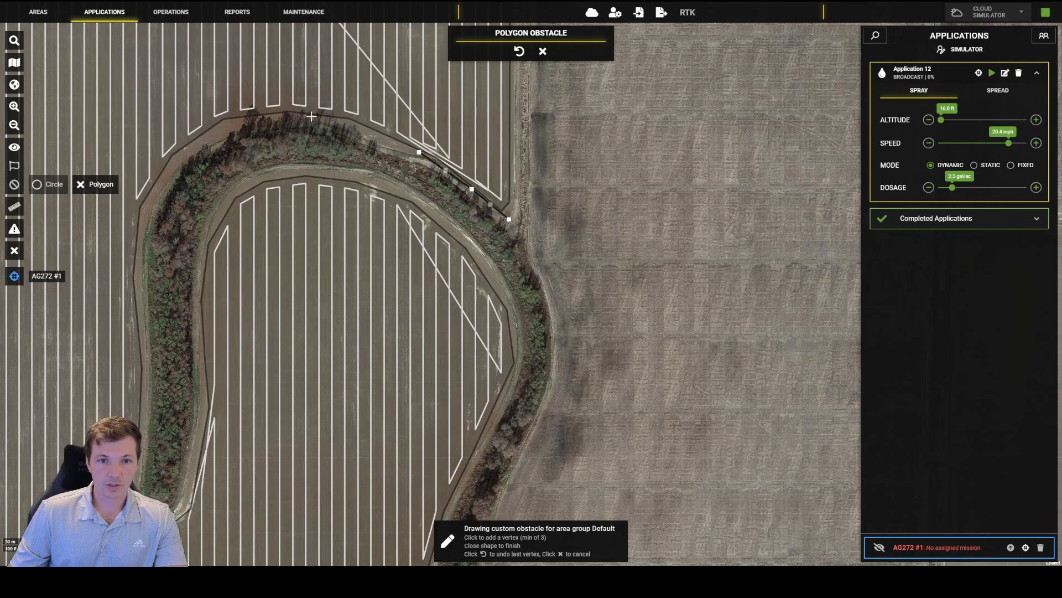
Step: Trace the polygon obstacle along the outer edge of the tree line's bend and onto its west side, undoing the misplaced vertex
{"action": "left_click", "coordinate": [352, 120]}
{"action": "left_click", "coordinate": [284, 113]}
{"action": "left_click", "coordinate": [226, 125]}
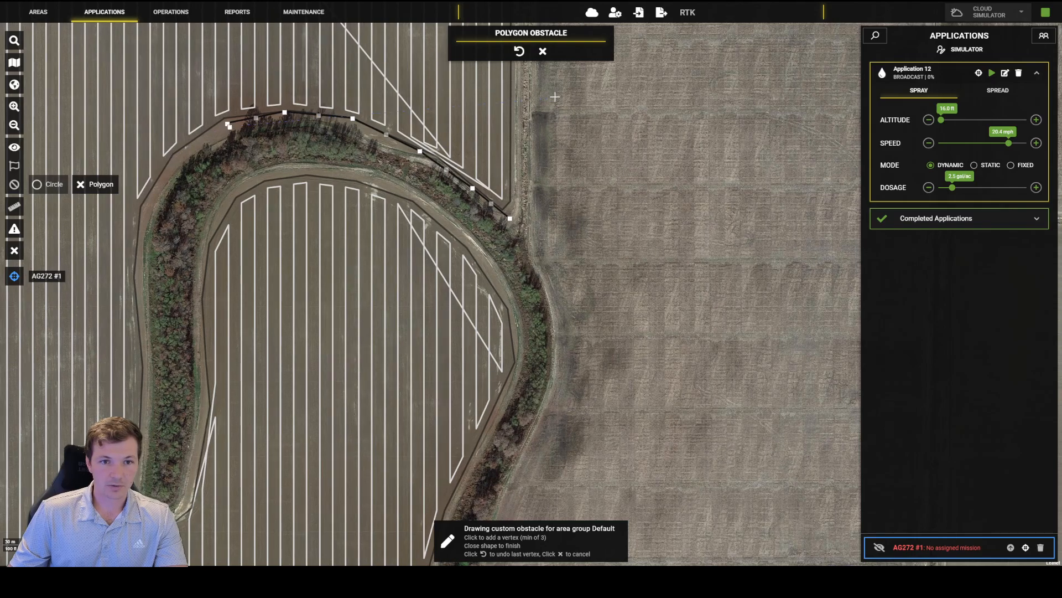
{"action": "left_click", "coordinate": [519, 51]}
{"action": "left_click", "coordinate": [227, 120]}
{"action": "left_click", "coordinate": [175, 157]}
{"action": "left_click", "coordinate": [142, 207]}
{"action": "left_click", "coordinate": [135, 281]}
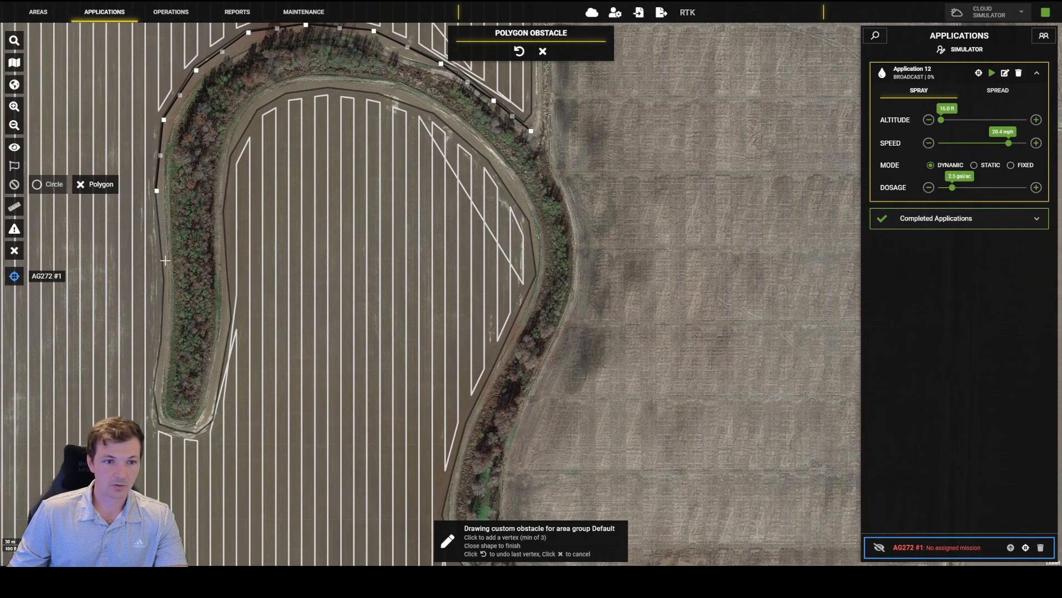
Step: Extend the obstacle outline down the west edge of the hooked tree line and around its southern tip
{"action": "left_click", "coordinate": [164, 270]}
{"action": "left_click", "coordinate": [164, 336]}
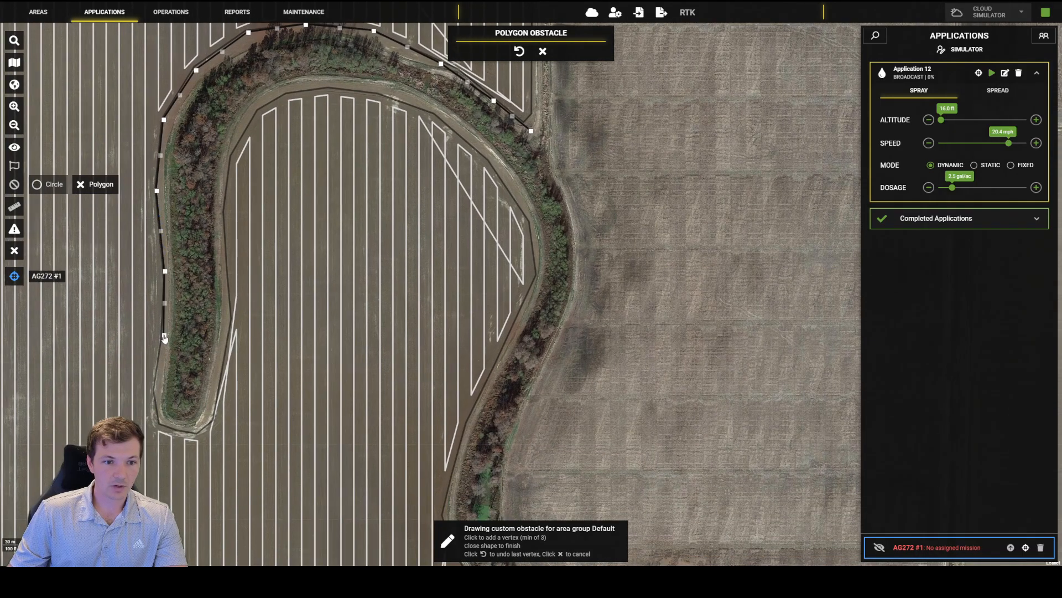
{"action": "left_click", "coordinate": [155, 389]}
{"action": "left_click", "coordinate": [163, 423]}
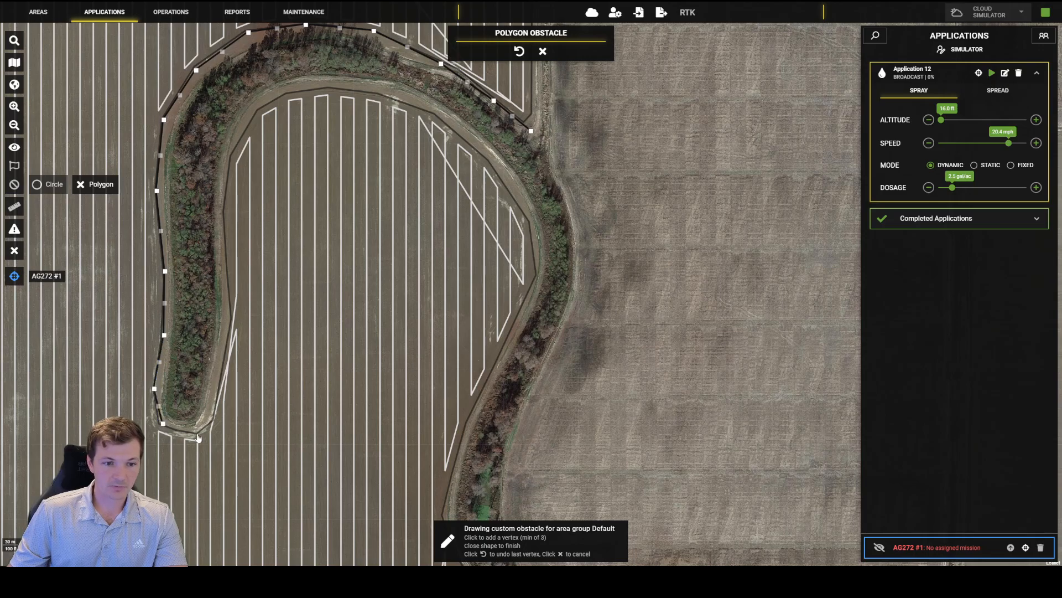
{"action": "left_click", "coordinate": [194, 433]}
{"action": "left_click", "coordinate": [212, 419]}
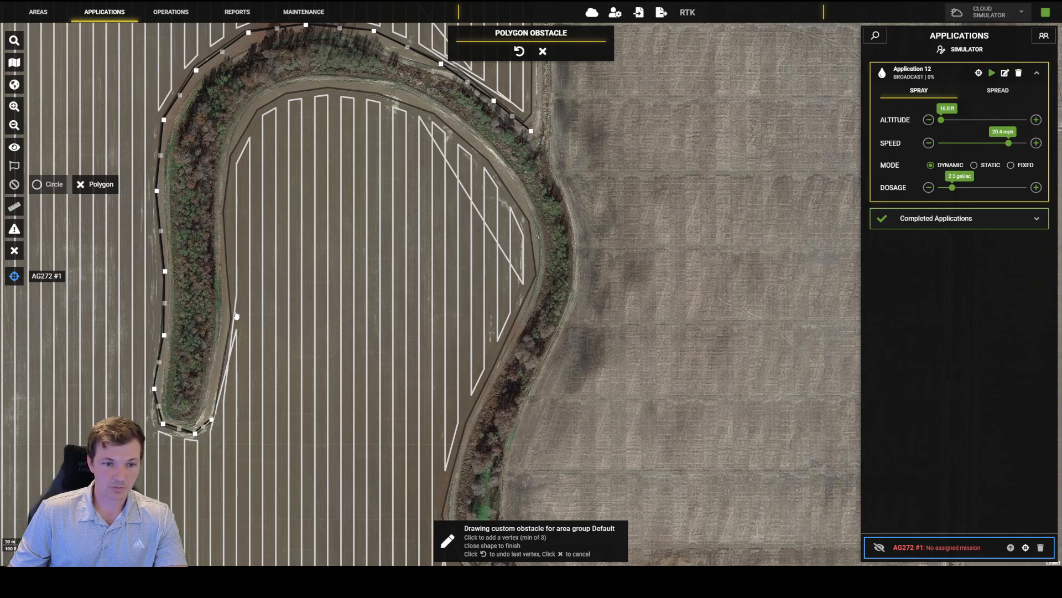
Step: Extend the obstacle outline up the tree line's inner edge and onto the top of the inner bend
{"action": "left_click", "coordinate": [228, 319]}
{"action": "left_click", "coordinate": [222, 197]}
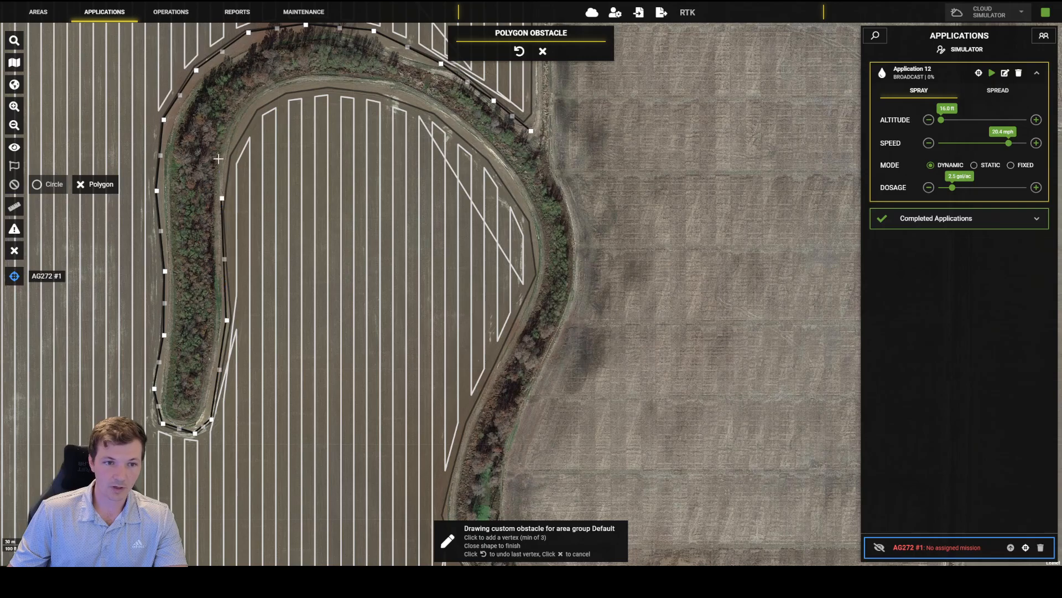
{"action": "left_click", "coordinate": [236, 138]}
{"action": "left_click", "coordinate": [260, 104]}
{"action": "left_click", "coordinate": [295, 89]}
{"action": "left_click", "coordinate": [337, 87]}
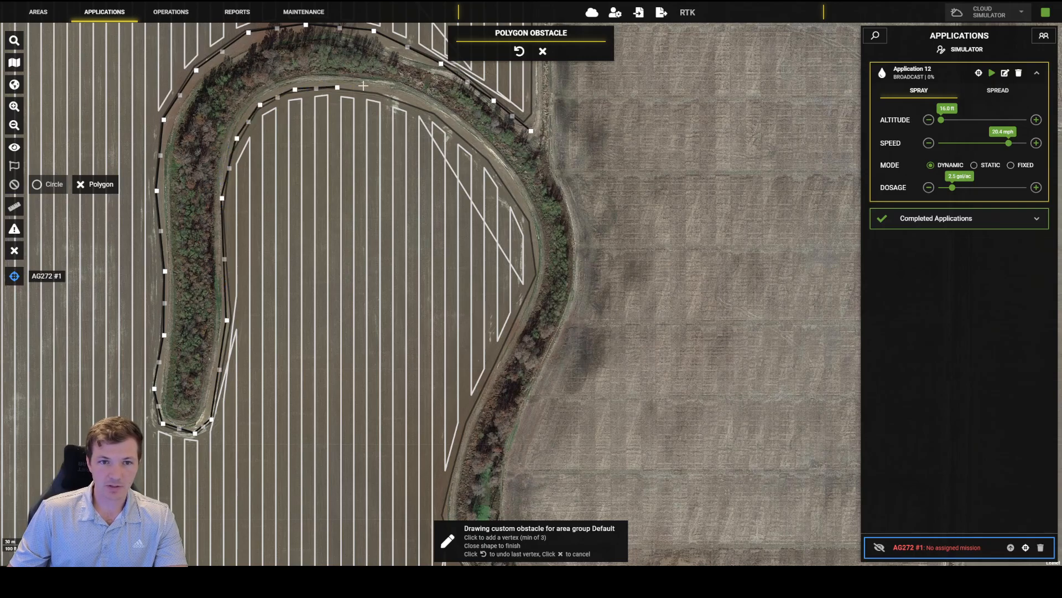
Step: Continue the obstacle outline around the inner bend to the easternmost edge of the enclosed field section
{"action": "left_click", "coordinate": [414, 101]}
{"action": "left_click", "coordinate": [461, 133]}
{"action": "left_click", "coordinate": [509, 188]}
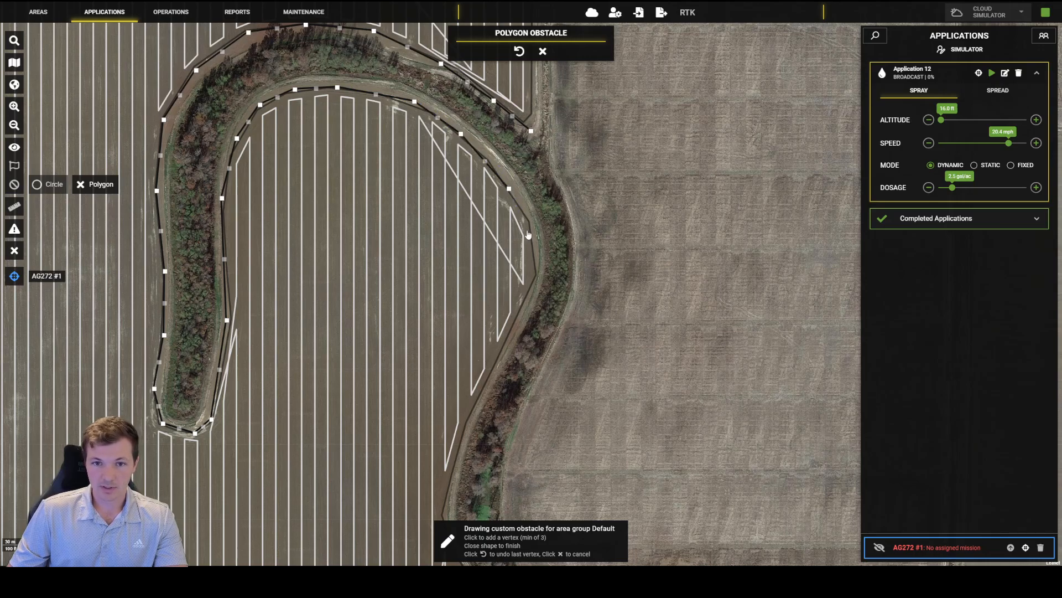
{"action": "left_click", "coordinate": [530, 221]}
{"action": "left_click", "coordinate": [539, 274]}
Step: Extend the obstacle outline south along the field side of the tree line to the field's southeast corner
{"action": "left_click", "coordinate": [470, 422]}
{"action": "left_click_drag", "start_coordinate": [470, 422], "coordinate": [521, 284]}
{"action": "left_click", "coordinate": [519, 297]}
{"action": "left_click", "coordinate": [516, 318]}
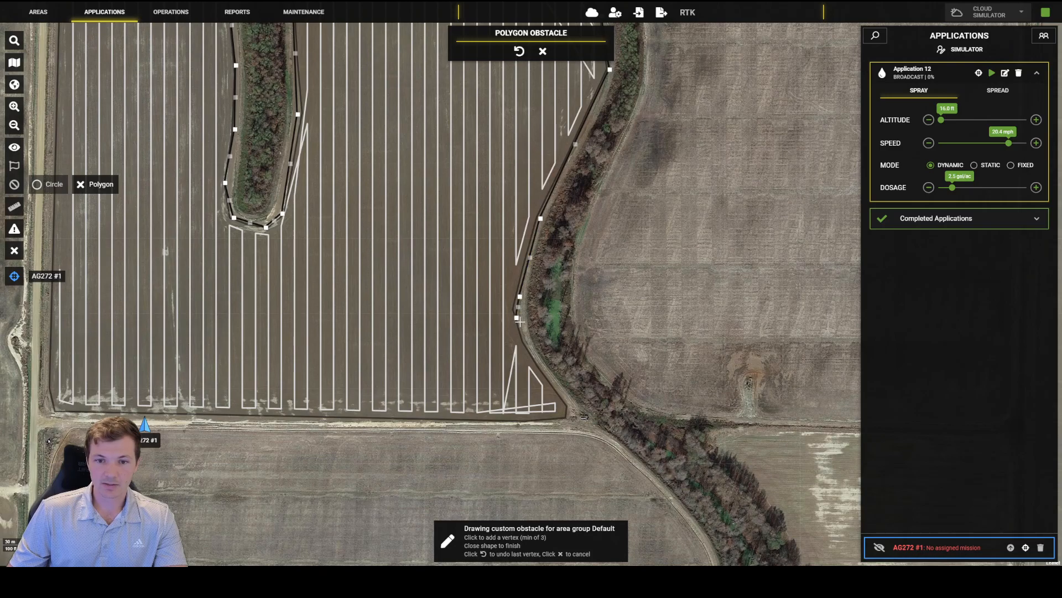
{"action": "left_click", "coordinate": [537, 361]}
{"action": "left_click", "coordinate": [571, 408]}
{"action": "left_click", "coordinate": [570, 422]}
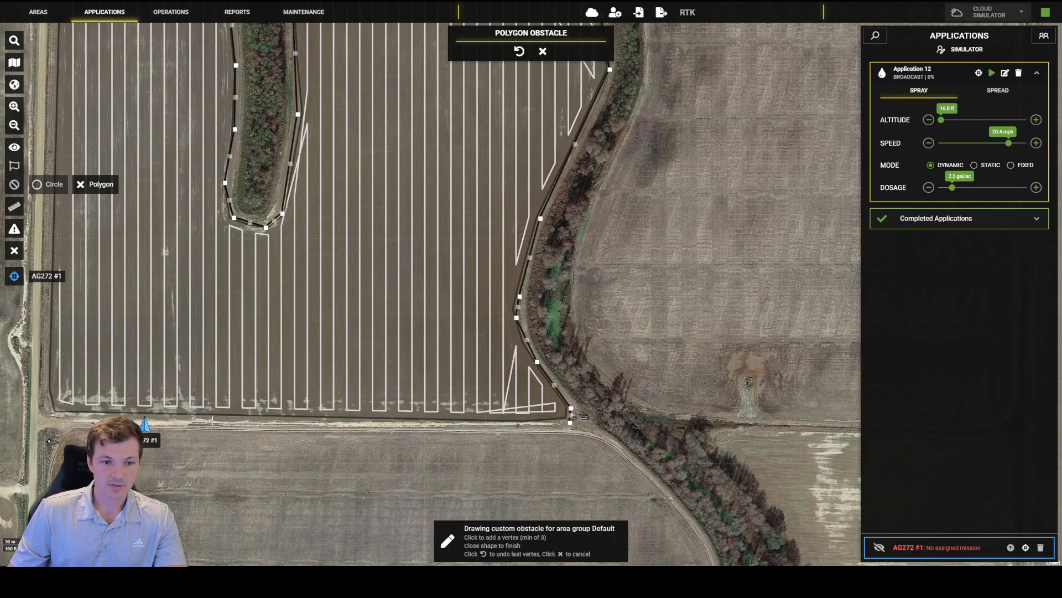
Step: Run the outline west along the field's south edge, then loop back below it and across the tree line to the east
{"action": "left_click", "coordinate": [212, 417]}
{"action": "left_click", "coordinate": [208, 479]}
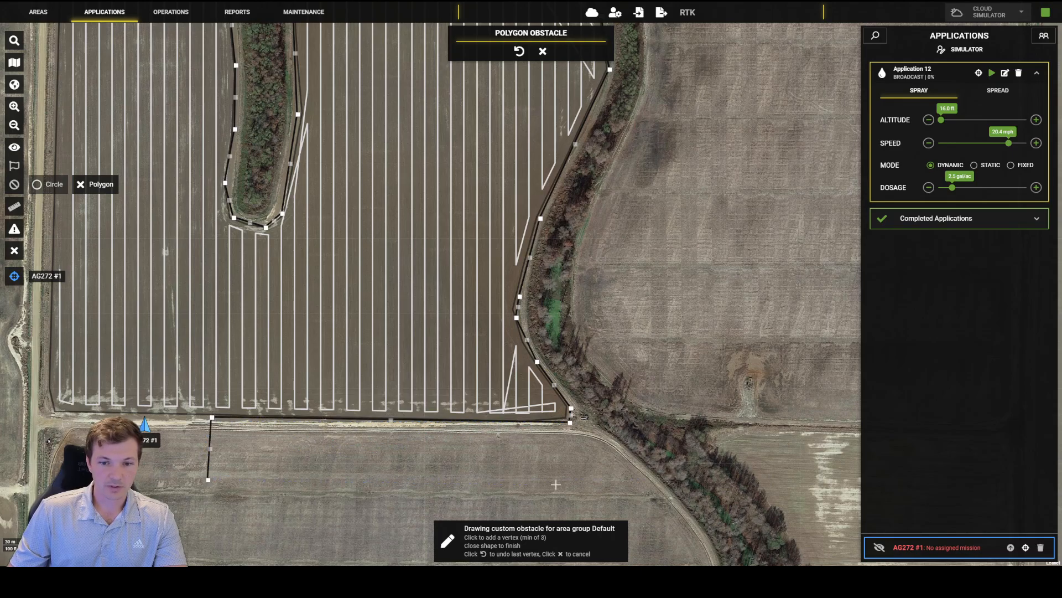
{"action": "left_click", "coordinate": [702, 479]}
{"action": "left_click", "coordinate": [699, 387]}
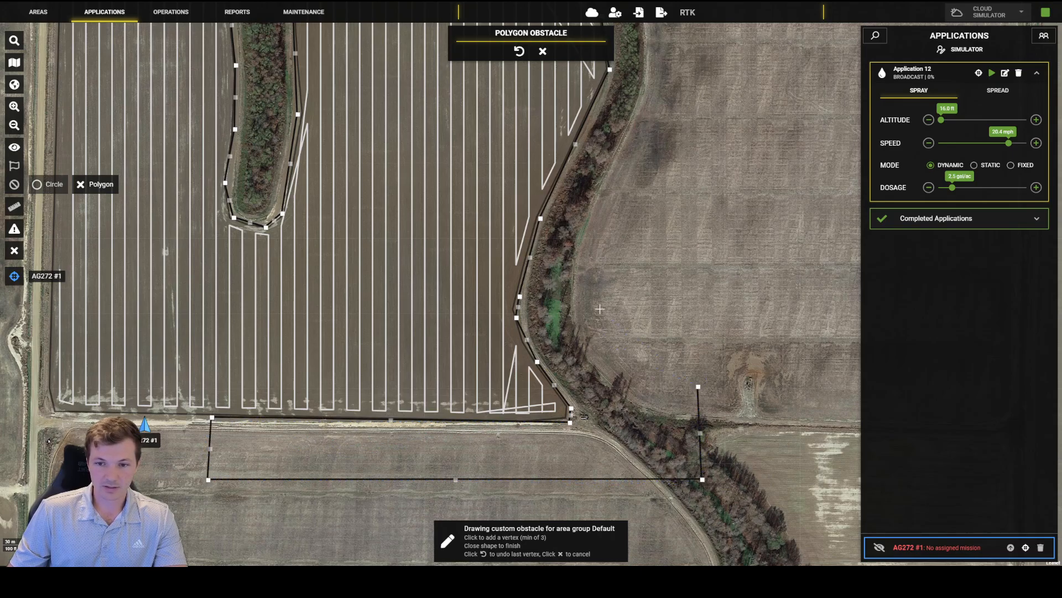
{"action": "left_click", "coordinate": [589, 277]}
Step: Extend the obstacle outline north through the neighboring east field to beyond the road at the spray field's north end
{"action": "left_click_drag", "start_coordinate": [731, 101], "coordinate": [603, 386]}
{"action": "left_click", "coordinate": [582, 339]}
{"action": "left_click", "coordinate": [566, 161]}
{"action": "left_click_drag", "start_coordinate": [576, 86], "coordinate": [569, 309]}
{"action": "scroll", "coordinate": [569, 309], "scroll_direction": "down", "scroll_amount": 3}
{"action": "left_click", "coordinate": [573, 298]}
{"action": "left_click", "coordinate": [571, 211]}
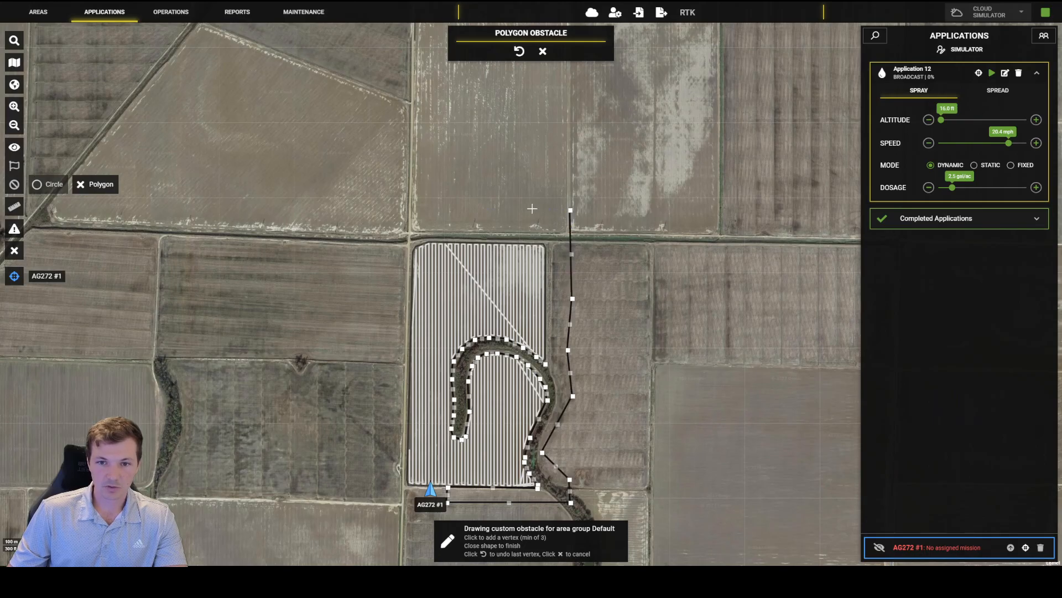
Step: Carry the obstacle outline west beyond the north road, down the neighboring west field, and back to the spray field's southwest corner
{"action": "left_click", "coordinate": [405, 212]}
{"action": "left_click", "coordinate": [374, 241]}
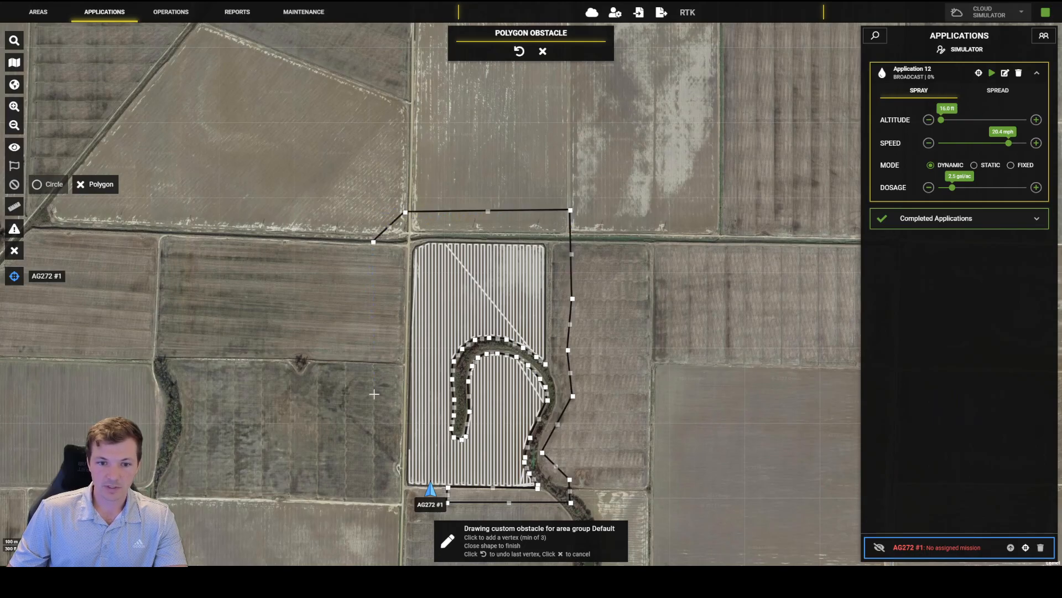
{"action": "left_click_drag", "start_coordinate": [377, 492], "coordinate": [377, 387]}
{"action": "scroll", "coordinate": [371, 399], "scroll_direction": "up", "scroll_amount": 1}
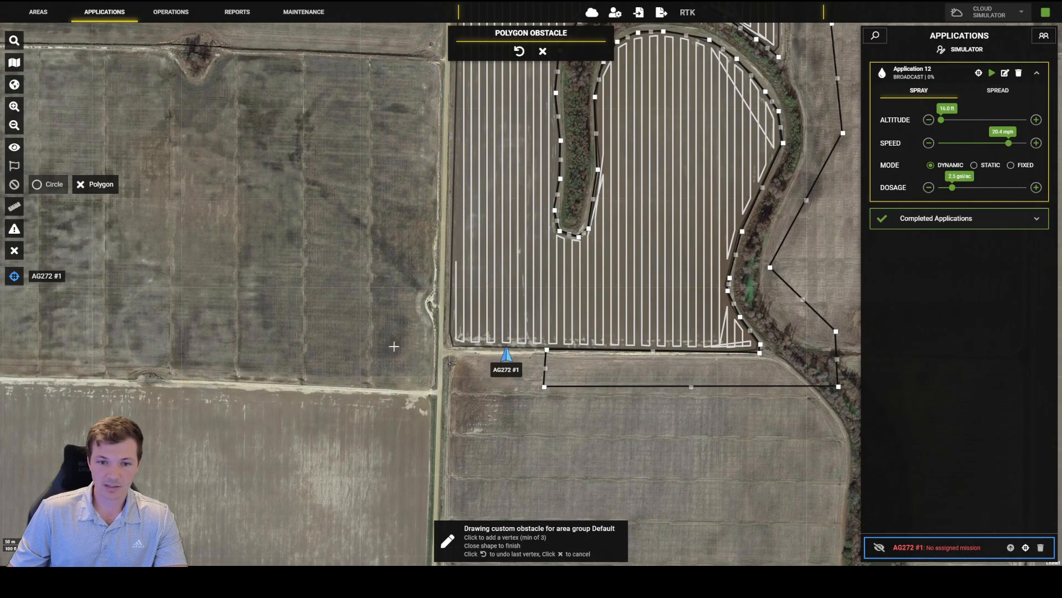
{"action": "left_click", "coordinate": [378, 354]}
{"action": "scroll", "coordinate": [464, 369], "scroll_direction": "up", "scroll_amount": 2}
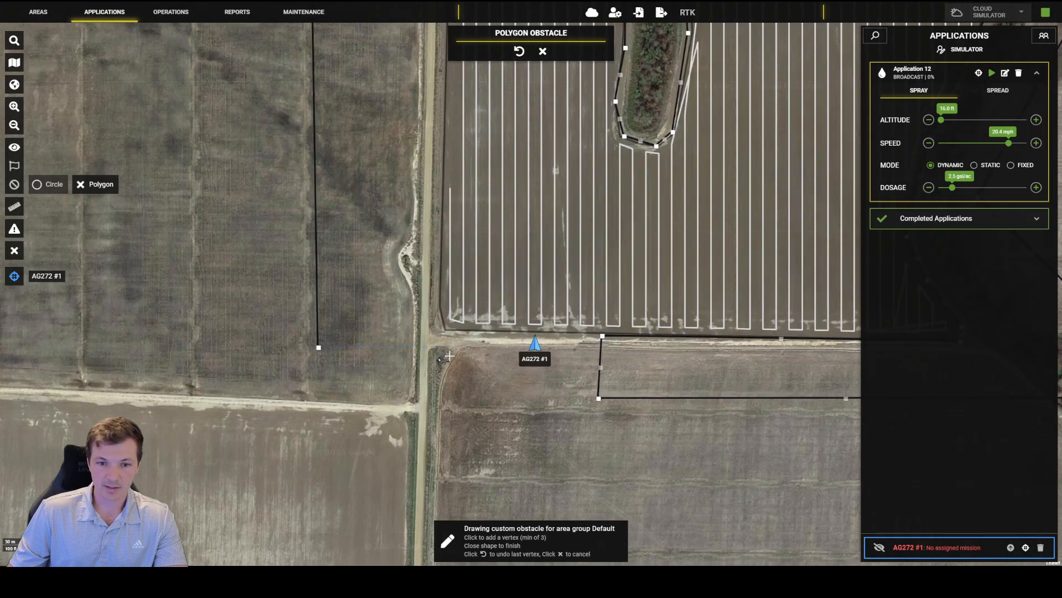
{"action": "left_click", "coordinate": [443, 345]}
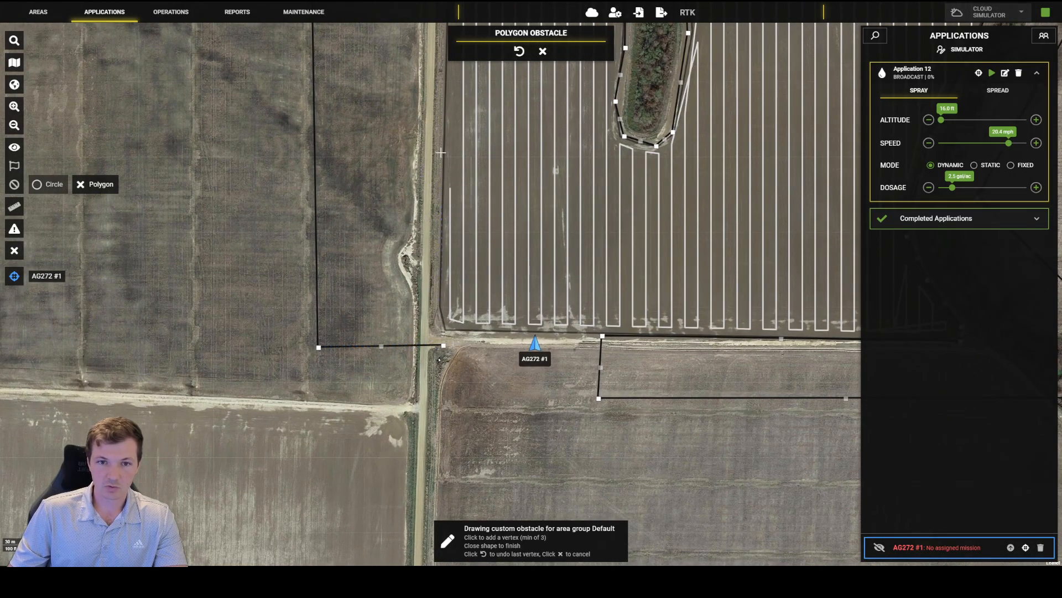
Step: Trace the spray field's west, north and east edges and close the polygon obstacle at its starting vertex by the tree line
{"action": "left_click_drag", "start_coordinate": [441, 161], "coordinate": [407, 556]}
{"action": "scroll", "coordinate": [409, 276], "scroll_direction": "down", "scroll_amount": 2}
{"action": "left_click_drag", "start_coordinate": [413, 166], "coordinate": [410, 330]}
{"action": "left_click", "coordinate": [411, 149]}
{"action": "left_click", "coordinate": [421, 136]}
{"action": "left_click", "coordinate": [448, 125]}
{"action": "left_click", "coordinate": [726, 133]}
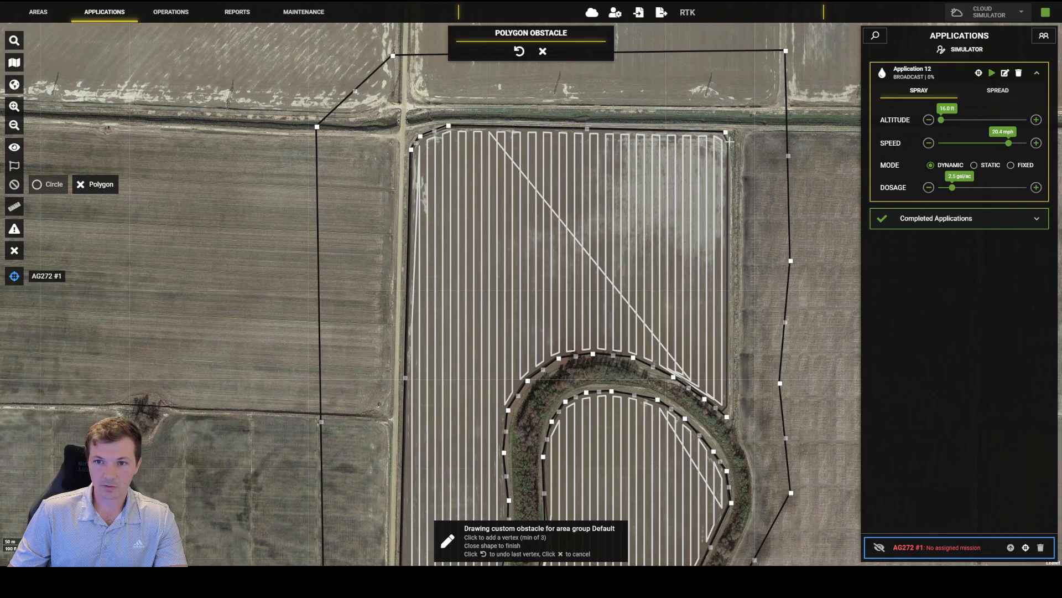
{"action": "left_click", "coordinate": [731, 148]}
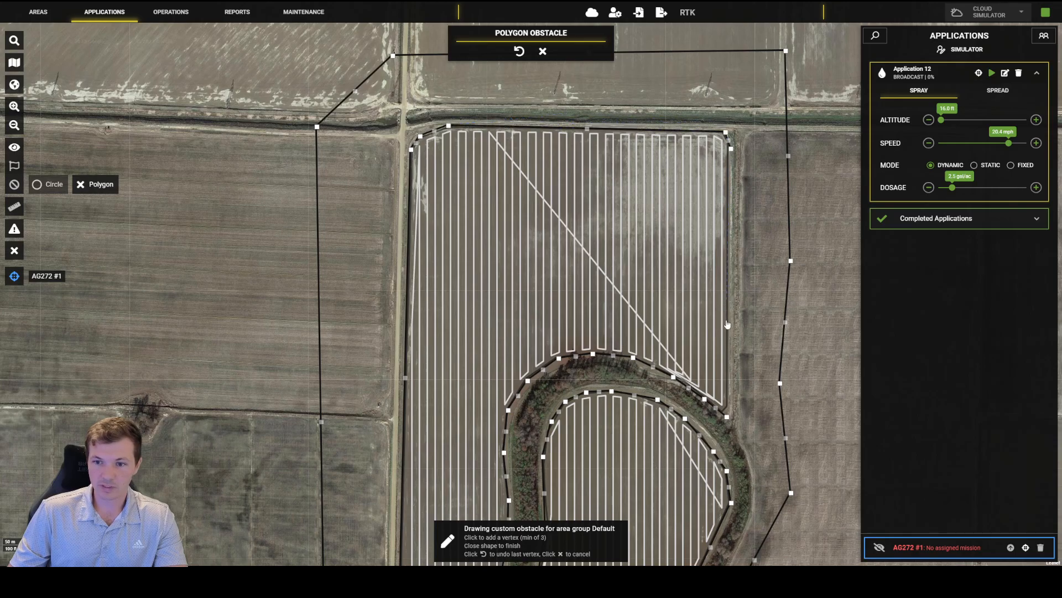
{"action": "left_click", "coordinate": [727, 415]}
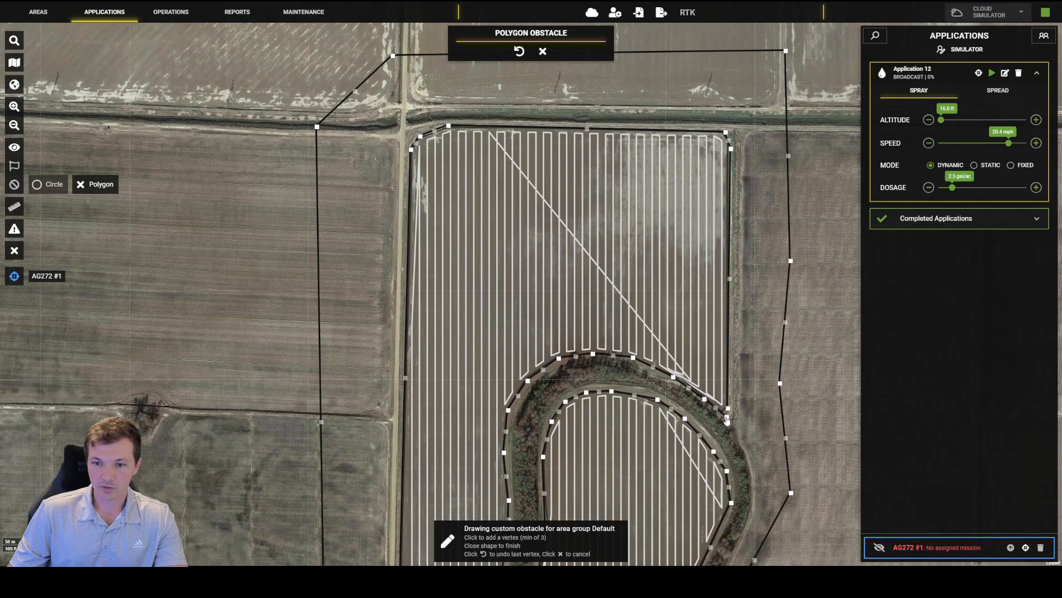
Step: Inspect the finished obstacle boundary and the spray passes across the whole field
{"action": "scroll", "coordinate": [590, 344], "scroll_direction": "down", "scroll_amount": 2}
{"action": "left_click_drag", "start_coordinate": [538, 392], "coordinate": [541, 328]}
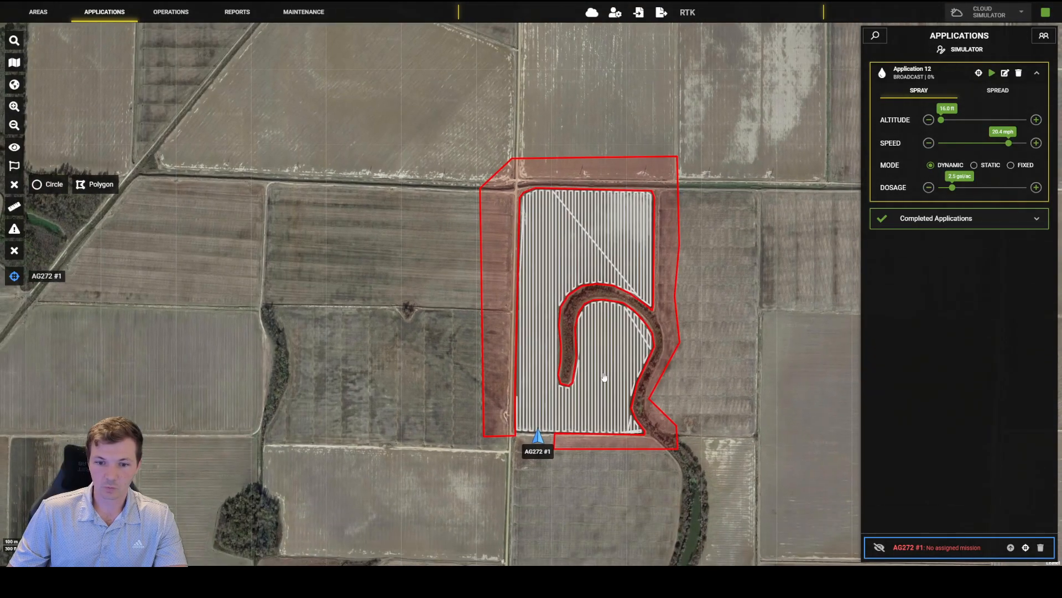
{"action": "scroll", "coordinate": [644, 391], "scroll_direction": "up", "scroll_amount": 3}
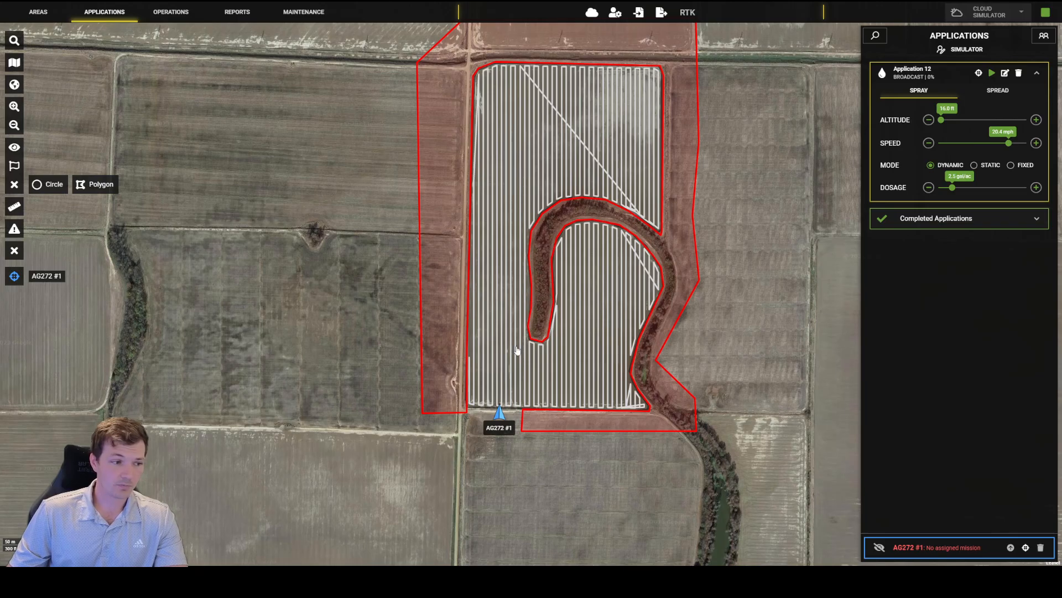
{"action": "left_click_drag", "start_coordinate": [540, 404], "coordinate": [496, 418]}
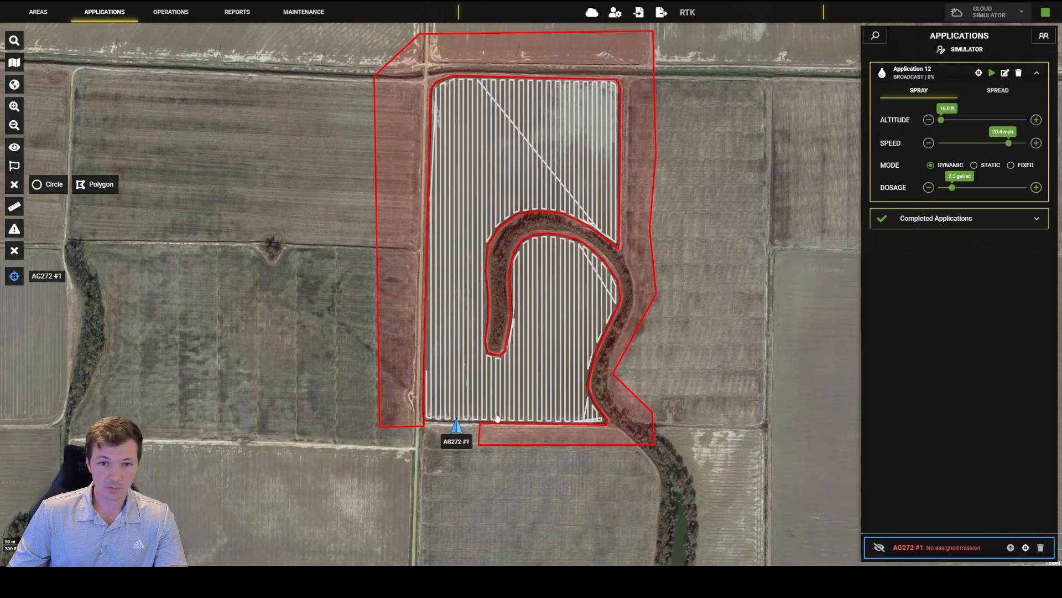
{"action": "left_click_drag", "start_coordinate": [525, 338], "coordinate": [509, 365]}
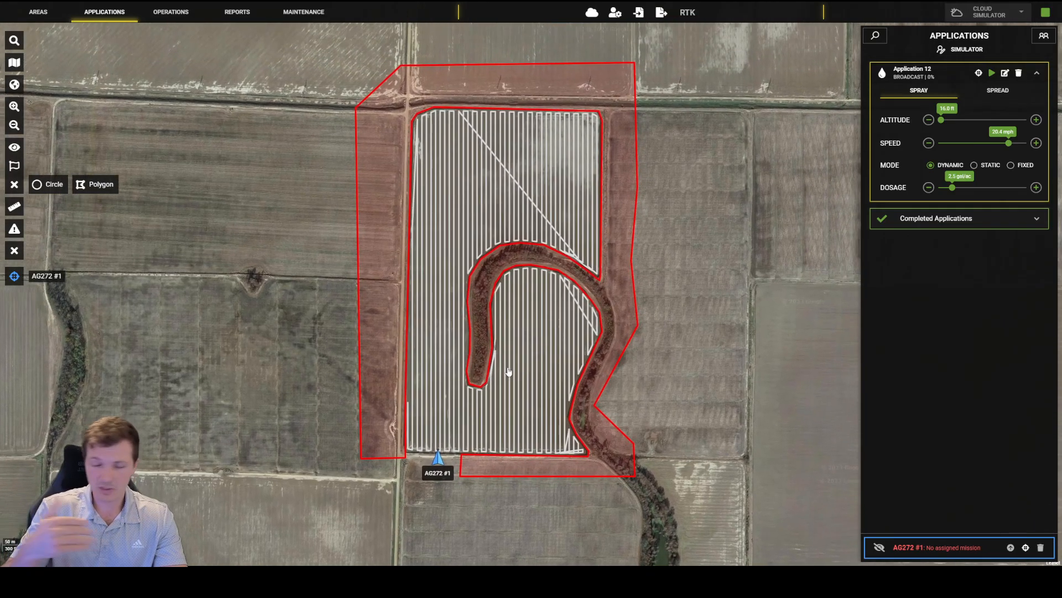
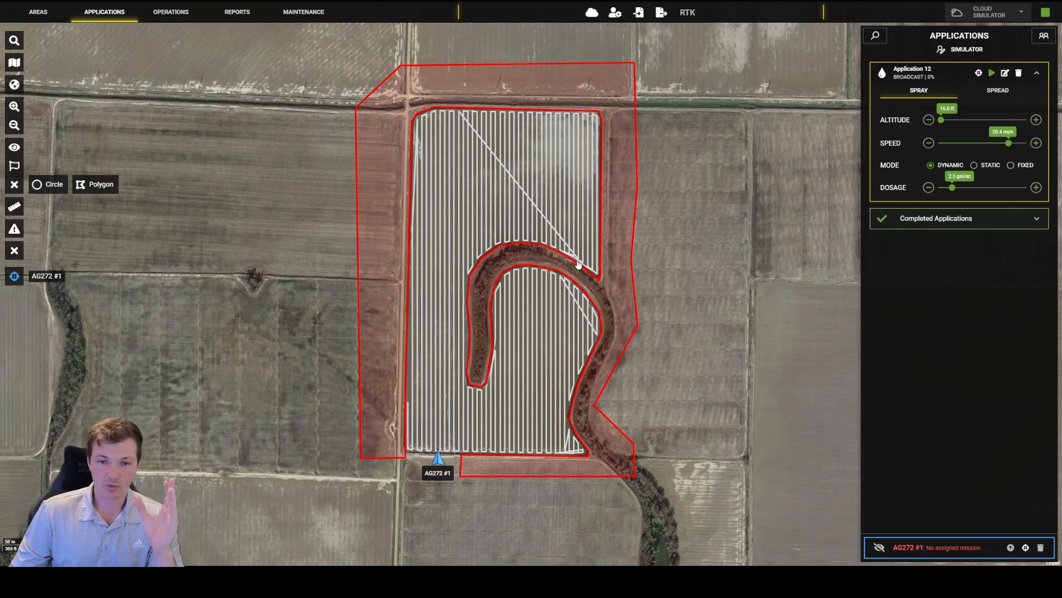
{"action": "scroll", "coordinate": [737, 237], "scroll_direction": "down", "scroll_amount": 3}
{"action": "scroll", "coordinate": [579, 225], "scroll_direction": "up", "scroll_amount": 2}
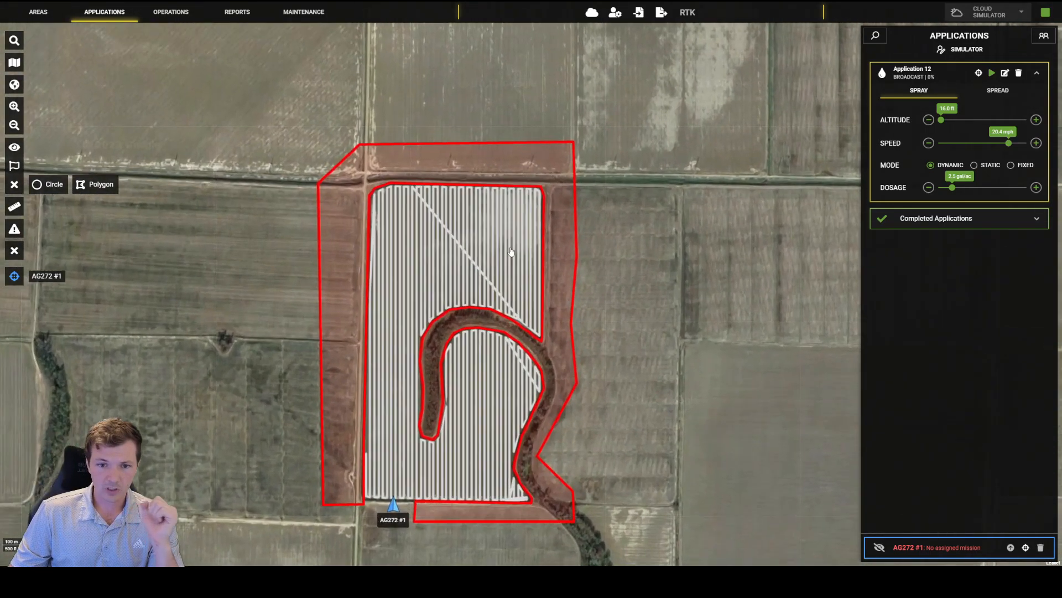
{"action": "scroll", "coordinate": [523, 243], "scroll_direction": "up", "scroll_amount": 2}
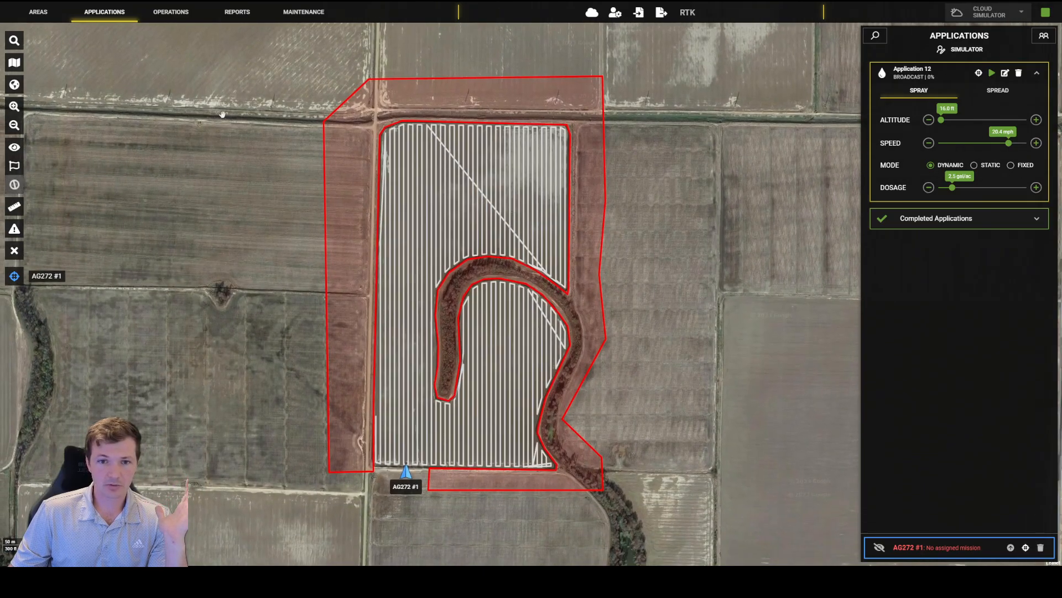
{"action": "left_click", "coordinate": [42, 12]}
{"action": "left_click", "coordinate": [82, 13]}
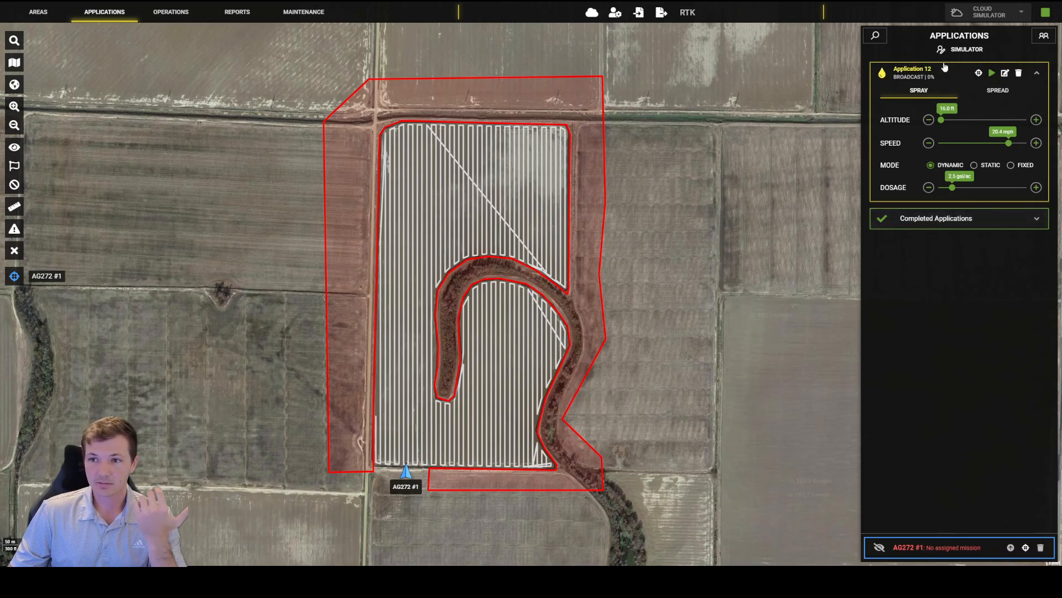
Step: Set Application 12's spray altitude to 15.5 ft and its dosage to 2.2 gal/ac
{"action": "left_click_drag", "start_coordinate": [946, 120], "coordinate": [939, 121]}
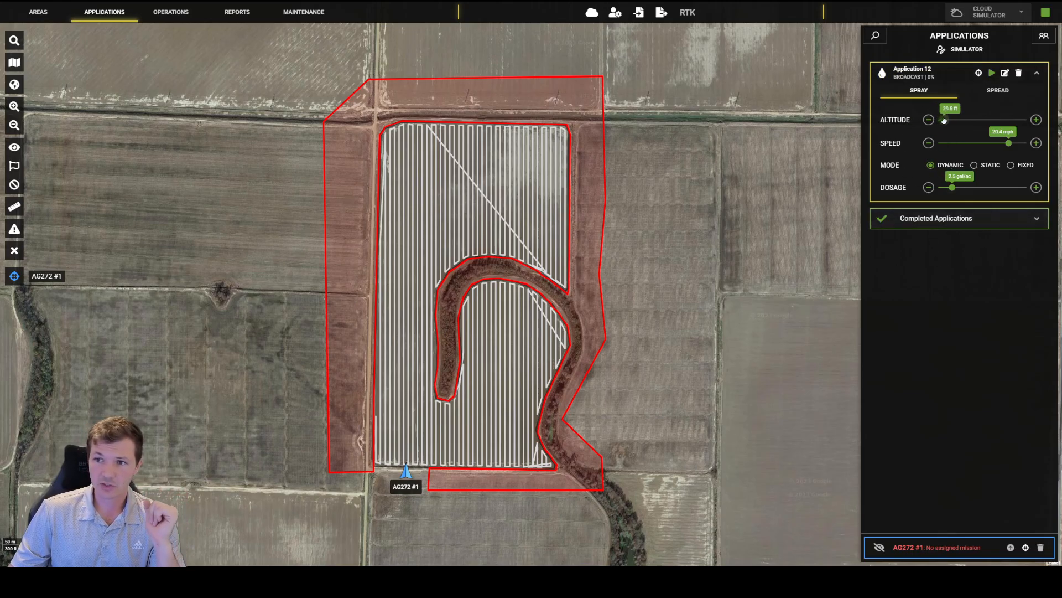
{"action": "left_click", "coordinate": [1037, 120]}
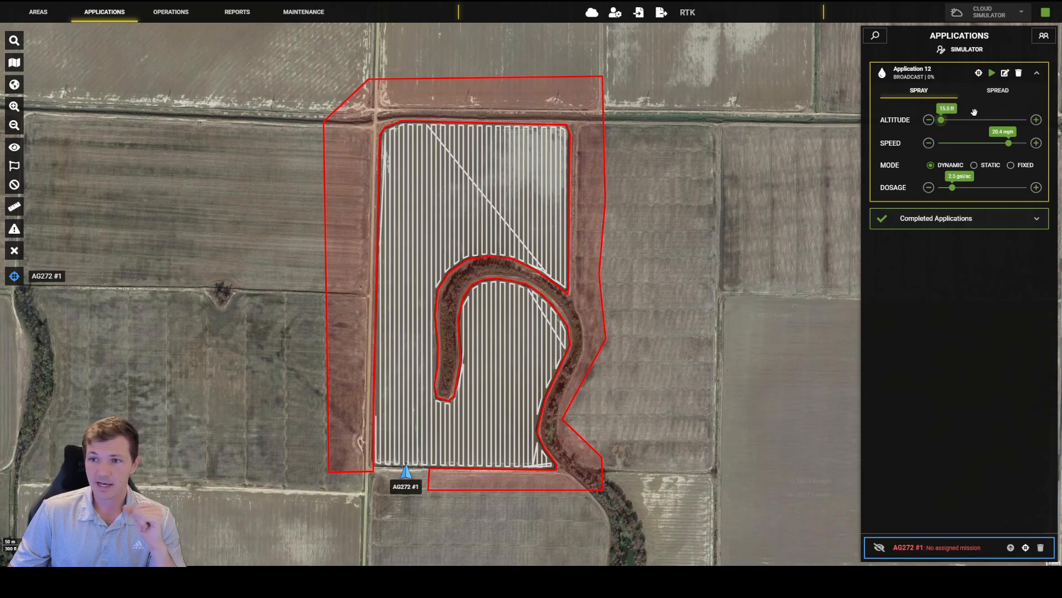
{"action": "left_click", "coordinate": [929, 188]}
{"action": "left_click", "coordinate": [929, 188]}
{"action": "left_click", "coordinate": [929, 188]}
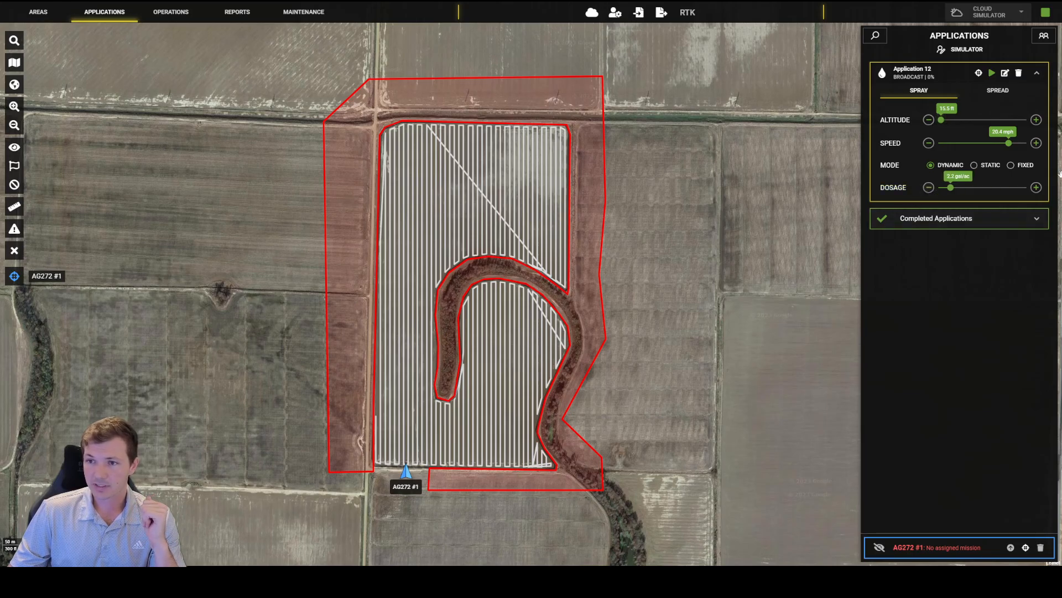
Step: Assign Application 12 to drone AG272 #1 without uploading the mission
{"action": "left_click", "coordinate": [993, 74]}
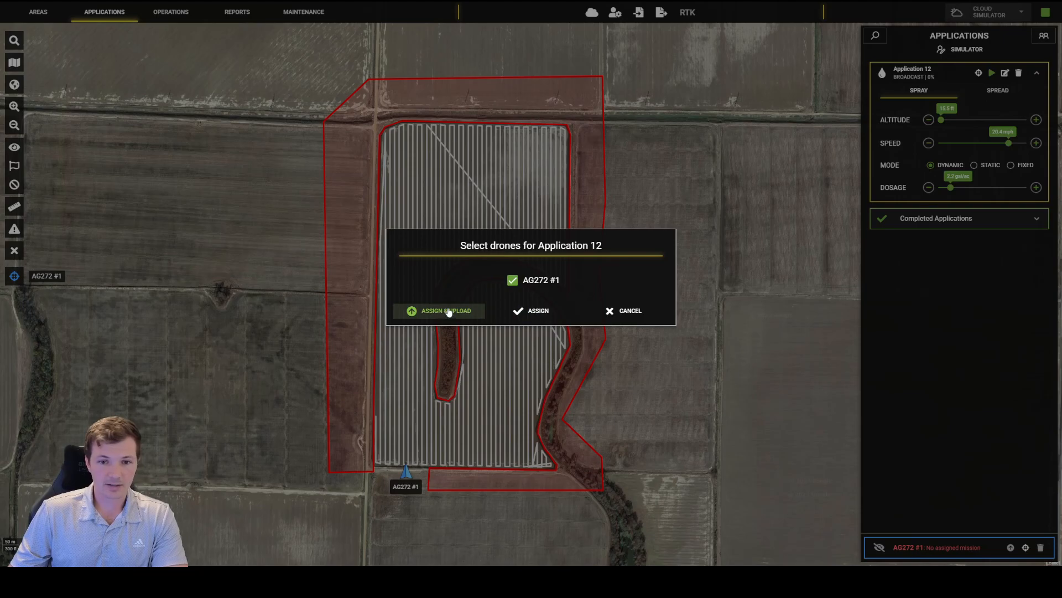
{"action": "left_click", "coordinate": [534, 313]}
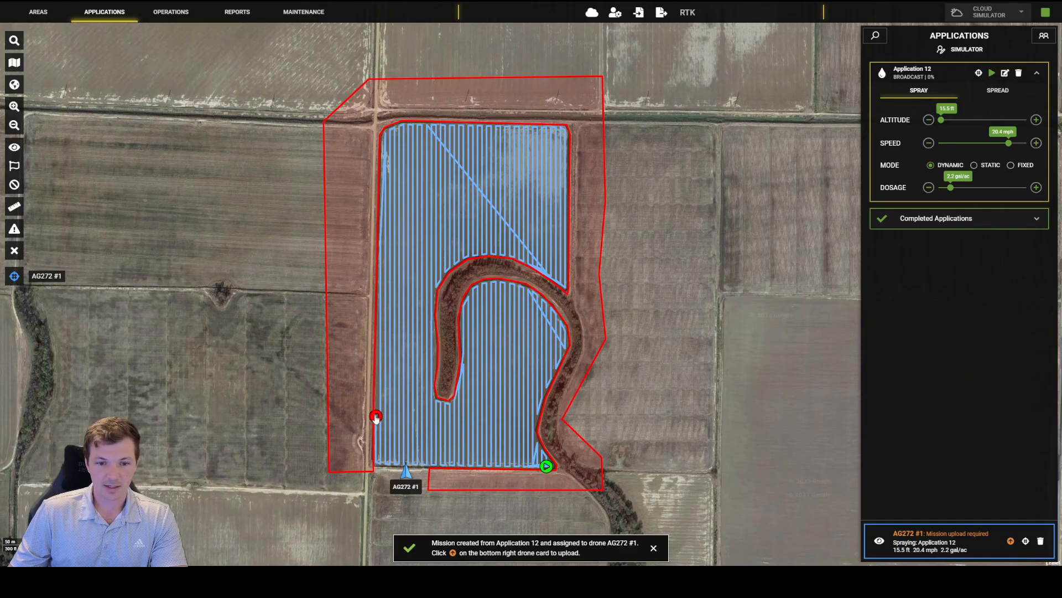
Step: Trim the drone's mission by placing its start marker midway across the lower field section and its end marker near the west edge
{"action": "left_click_drag", "start_coordinate": [376, 418], "coordinate": [407, 412]}
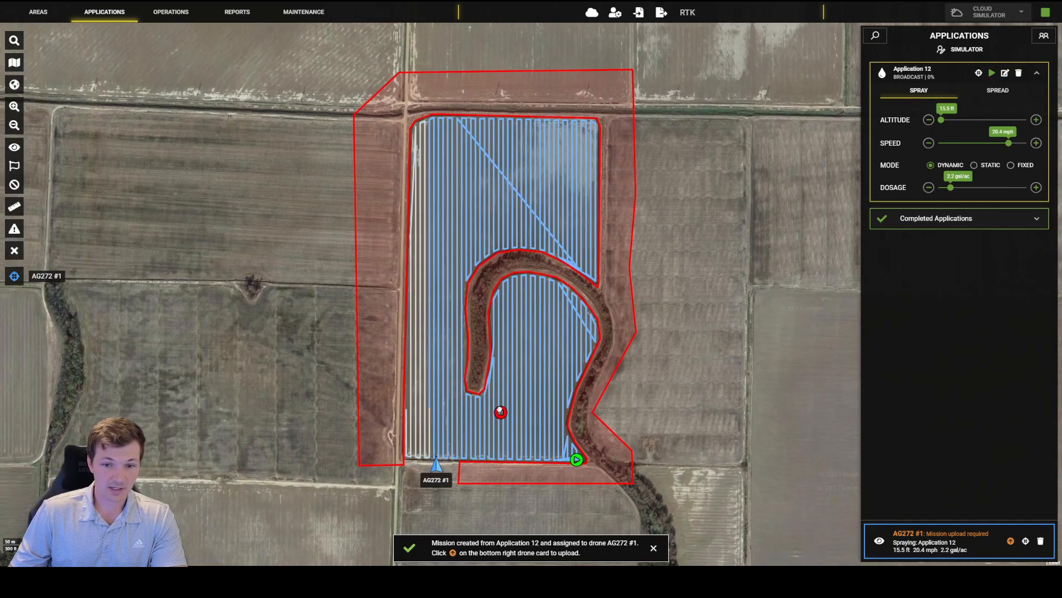
{"action": "left_click_drag", "start_coordinate": [497, 415], "coordinate": [508, 378]}
{"action": "mouse_move", "coordinate": [576, 460]}
{"action": "left_mouse_down"}
{"action": "mouse_move", "coordinate": [535, 401]}
{"action": "mouse_move", "coordinate": [415, 355]}
{"action": "left_mouse_up"}
{"action": "left_click_drag", "start_coordinate": [535, 401], "coordinate": [527, 384]}
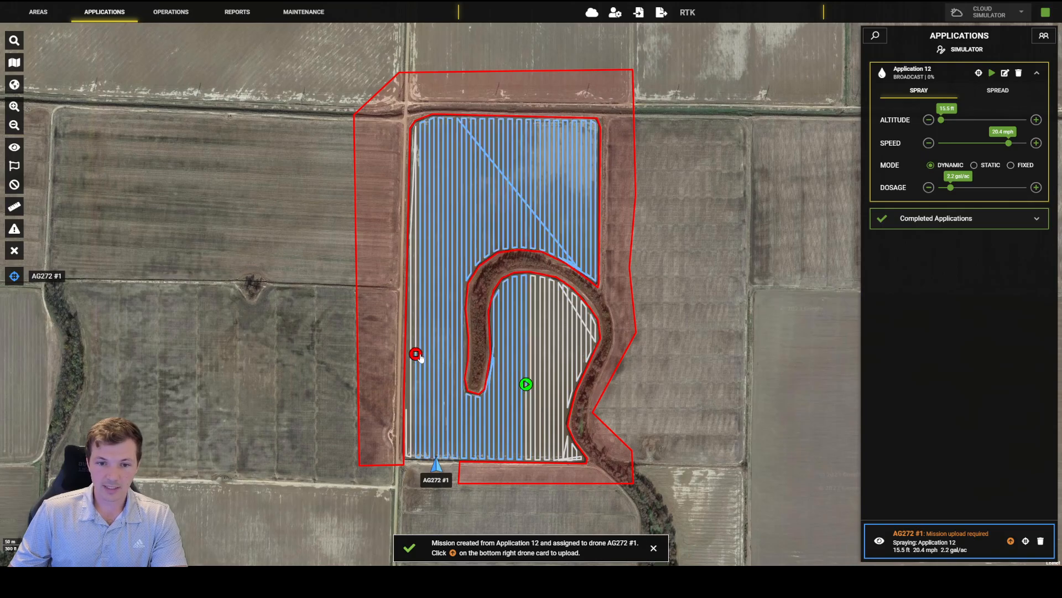
Step: Shorten the mission by moving its end marker several passes in from the west edge and its start marker slightly west
{"action": "left_click_drag", "start_coordinate": [415, 354], "coordinate": [439, 357]}
{"action": "mouse_move", "coordinate": [523, 386]}
{"action": "left_mouse_down"}
{"action": "mouse_move", "coordinate": [536, 396]}
{"action": "mouse_move", "coordinate": [553, 364]}
{"action": "mouse_move", "coordinate": [586, 370]}
{"action": "mouse_move", "coordinate": [577, 448]}
{"action": "mouse_move", "coordinate": [586, 457]}
{"action": "mouse_move", "coordinate": [566, 378]}
{"action": "mouse_move", "coordinate": [573, 414]}
{"action": "mouse_move", "coordinate": [521, 404]}
{"action": "left_mouse_up"}
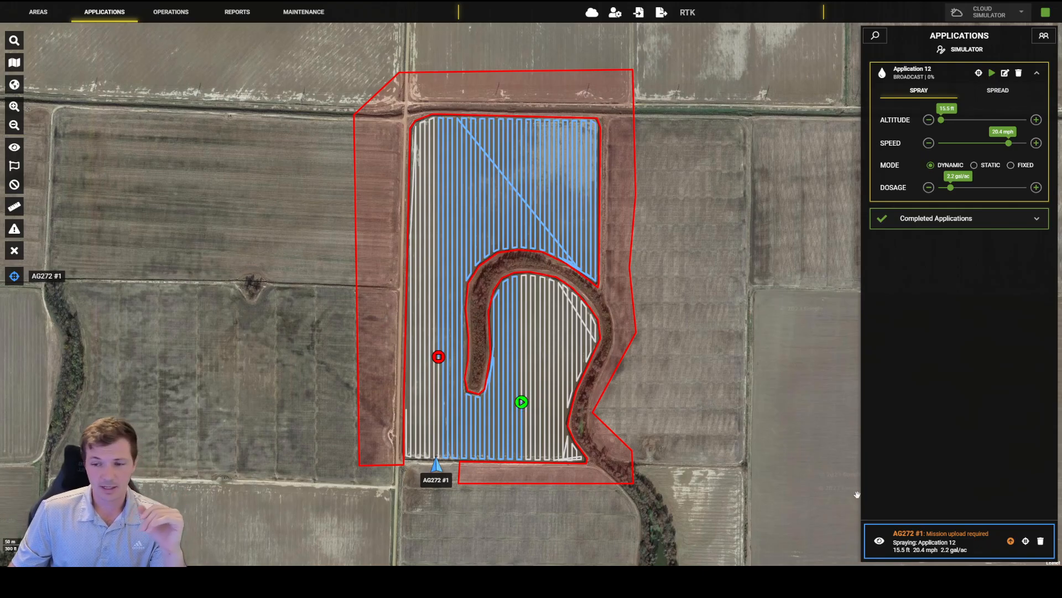
Step: Delete the trimmed mission from drone AG272 #1, then assign the full Application 12 to it and upload the mission
{"action": "left_click", "coordinate": [1040, 542]}
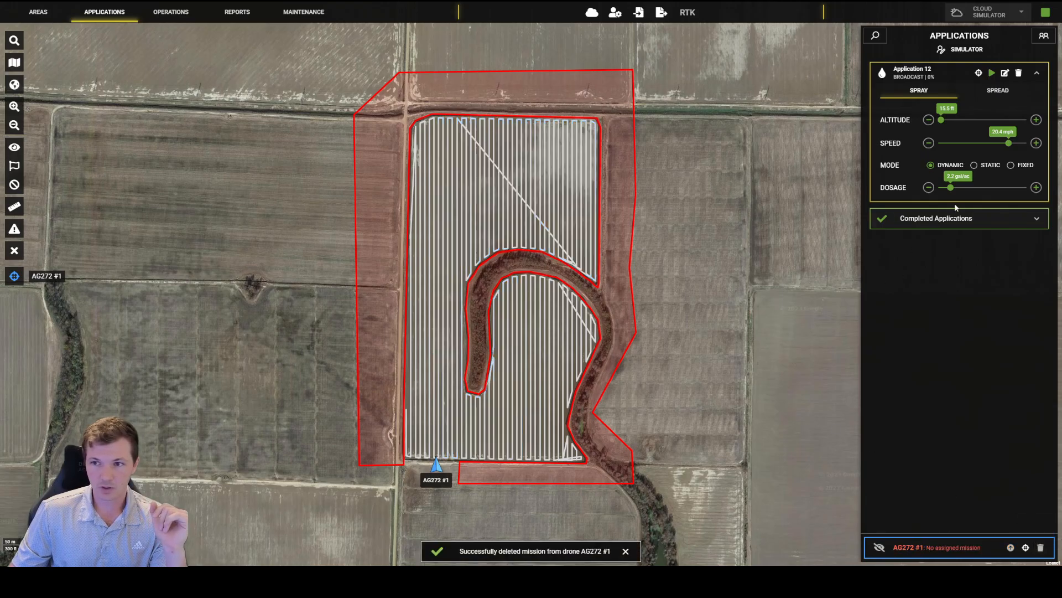
{"action": "left_click", "coordinate": [992, 72]}
{"action": "left_click", "coordinate": [448, 316]}
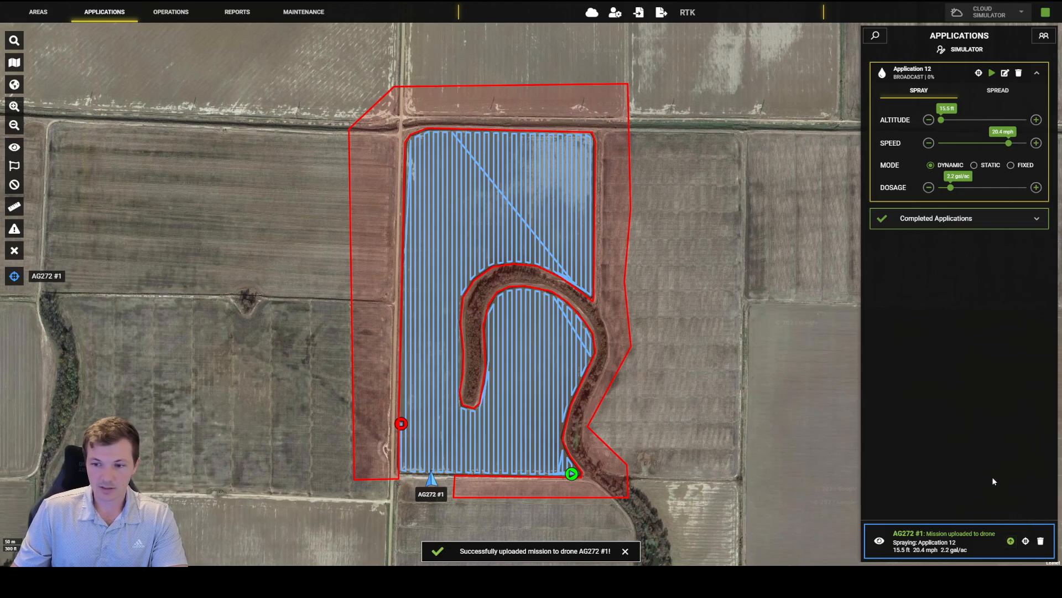
Step: Examine the uploaded full-field mission in Applications and compare it with the layer shown in Areas
{"action": "left_click_drag", "start_coordinate": [724, 286], "coordinate": [690, 284]}
{"action": "scroll", "coordinate": [577, 227], "scroll_direction": "down", "scroll_amount": 1}
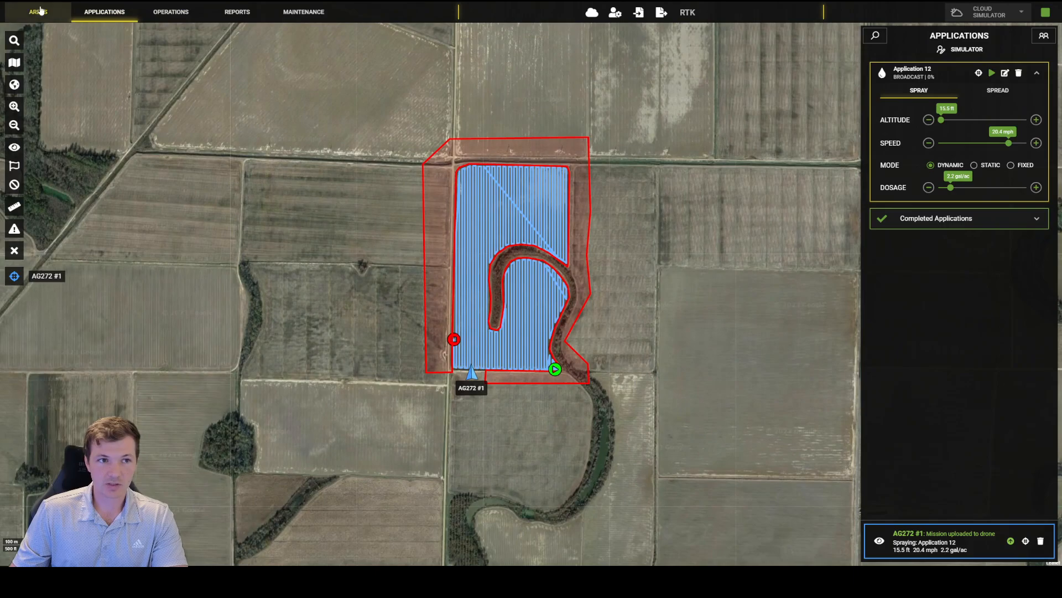
{"action": "left_click", "coordinate": [58, 13]}
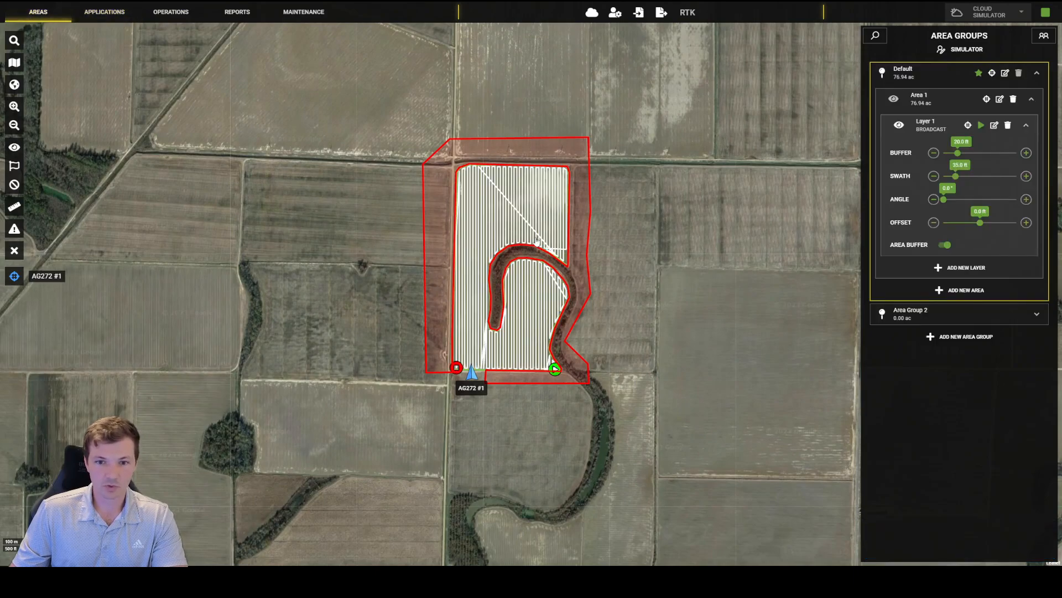
{"action": "left_click", "coordinate": [104, 11]}
{"action": "left_click_drag", "start_coordinate": [621, 303], "coordinate": [600, 347]}
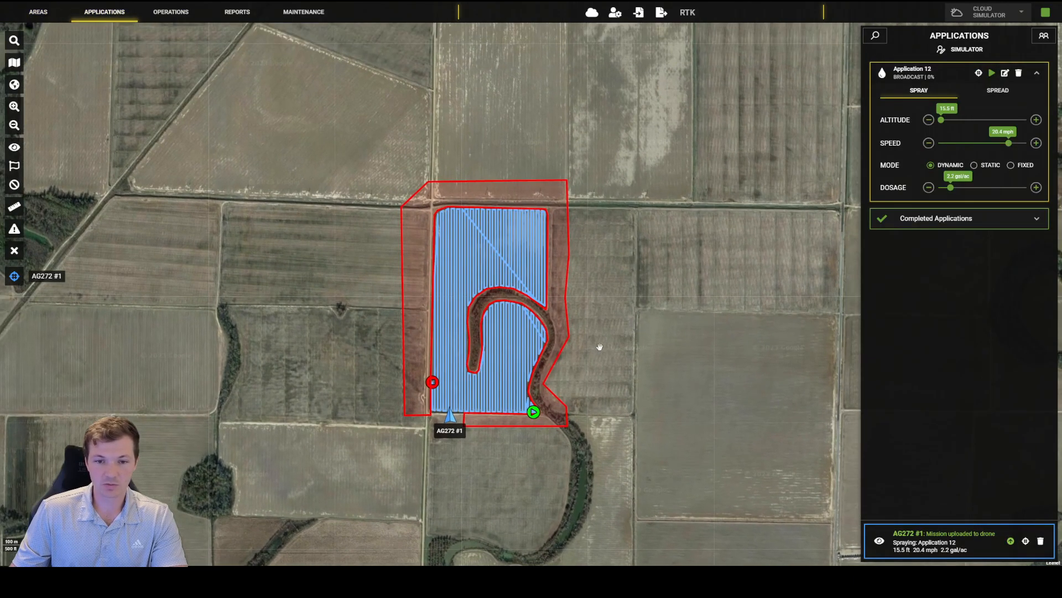
{"action": "scroll", "coordinate": [600, 346], "scroll_direction": "up", "scroll_amount": 1}
{"action": "left_click_drag", "start_coordinate": [451, 452], "coordinate": [574, 426]}
{"action": "scroll", "coordinate": [455, 261], "scroll_direction": "down", "scroll_amount": 3}
{"action": "left_click_drag", "start_coordinate": [581, 216], "coordinate": [556, 240]}
{"action": "scroll", "coordinate": [457, 238], "scroll_direction": "up", "scroll_amount": 1}
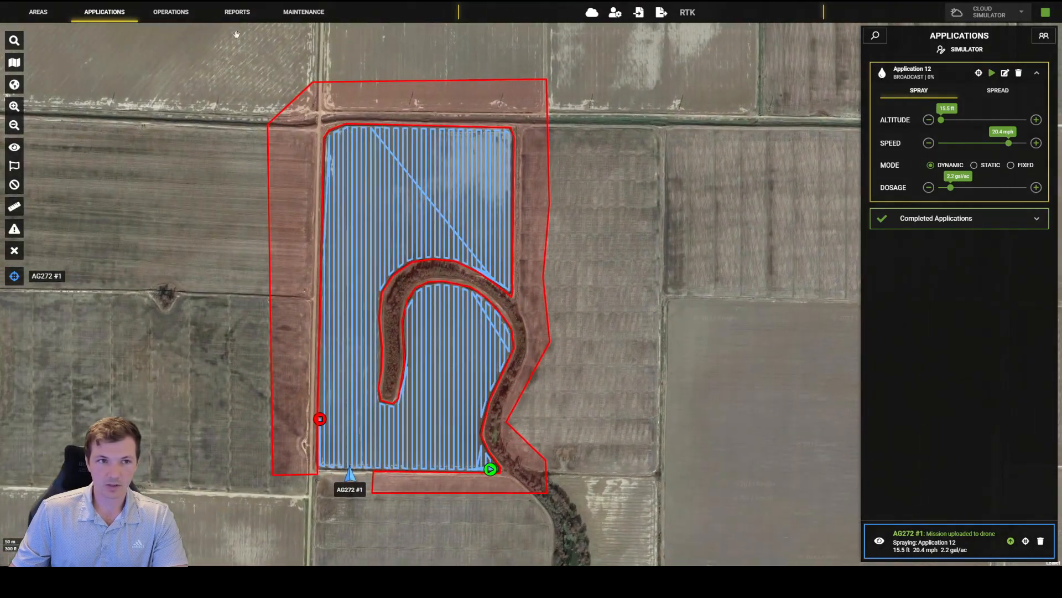
Step: Open the Operations view and inspect the drone's flight status and its mission route across the field
{"action": "left_click", "coordinate": [172, 14]}
{"action": "scroll", "coordinate": [592, 252], "scroll_direction": "down", "scroll_amount": 1}
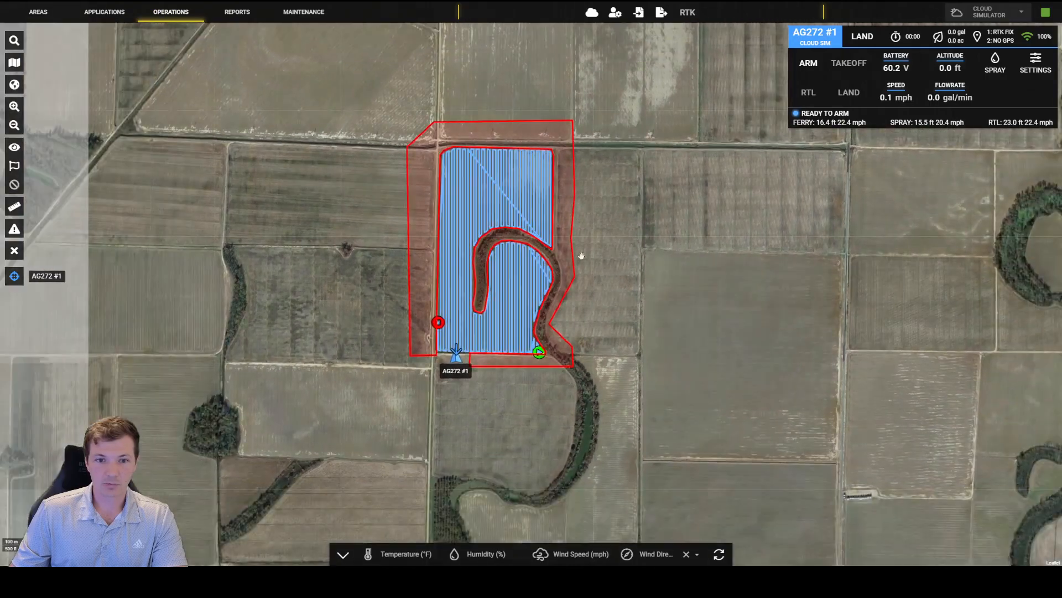
{"action": "left_click_drag", "start_coordinate": [575, 256], "coordinate": [563, 270]}
{"action": "scroll", "coordinate": [563, 270], "scroll_direction": "up", "scroll_amount": 1}
{"action": "left_click_drag", "start_coordinate": [510, 290], "coordinate": [528, 267]}
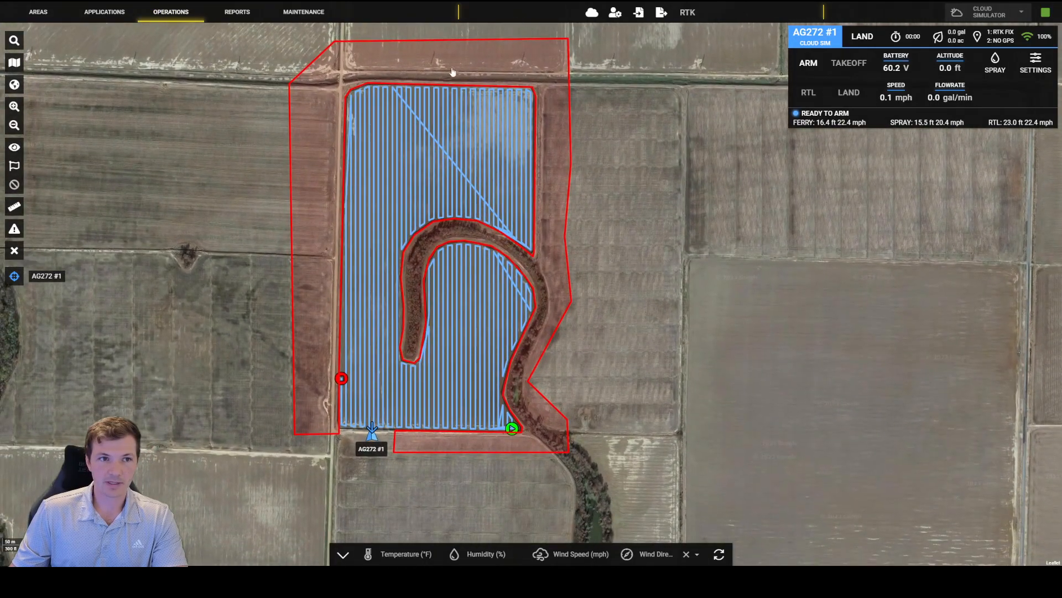
{"action": "left_click_drag", "start_coordinate": [523, 129], "coordinate": [552, 168]}
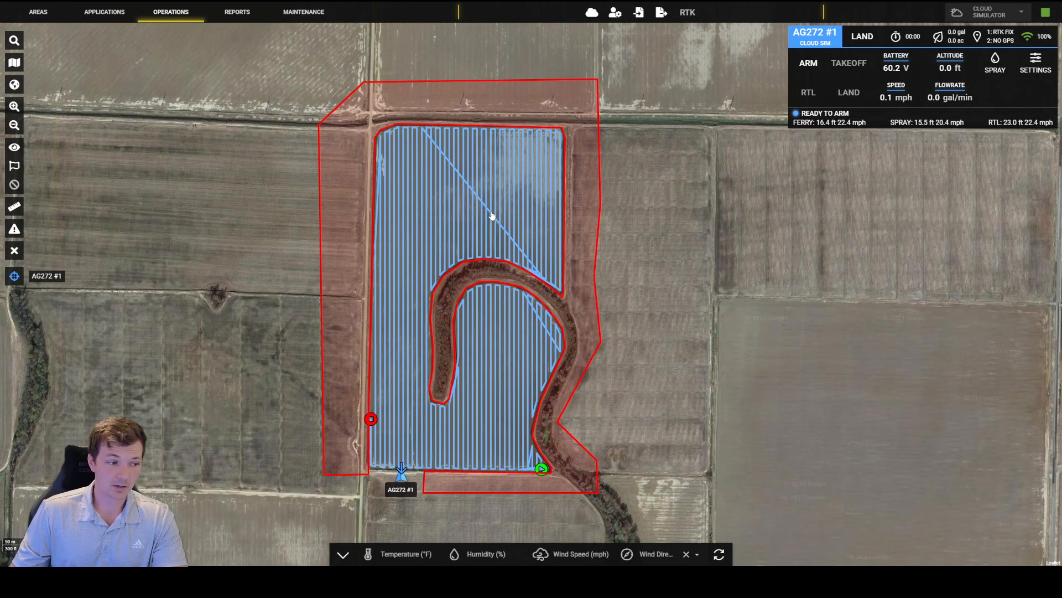
{"action": "scroll", "coordinate": [507, 228], "scroll_direction": "down", "scroll_amount": 1}
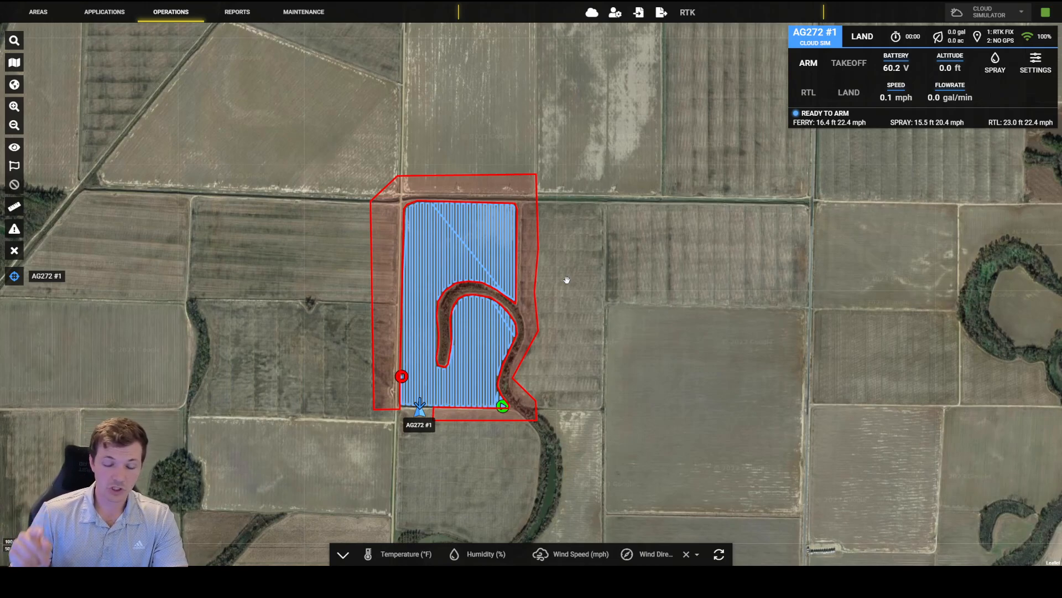
Step: Check the drone's mission upload status in Applications and return to Operations to review the route around the tree line
{"action": "left_click", "coordinate": [105, 12]}
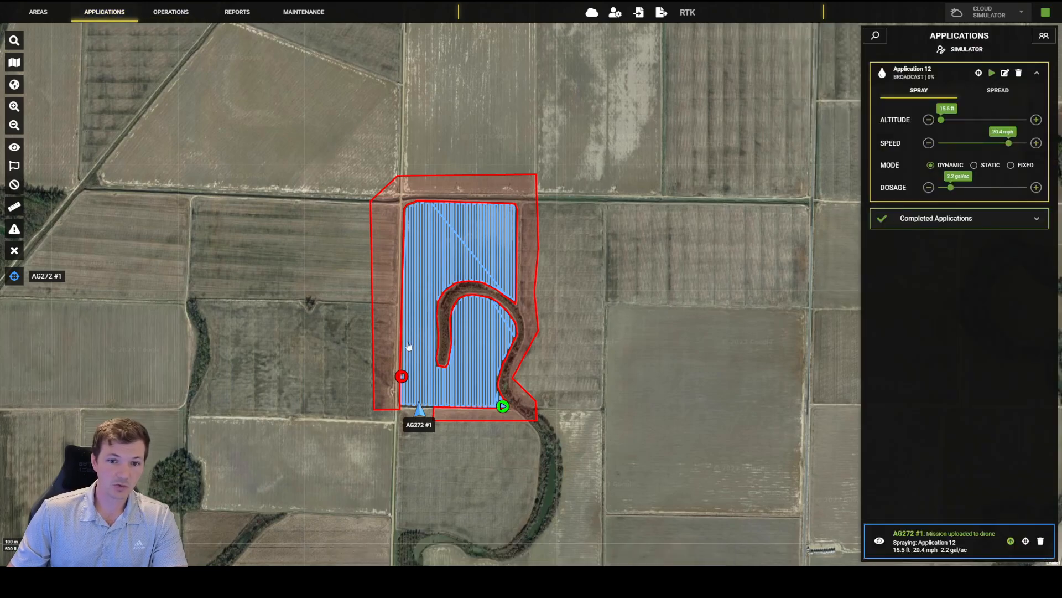
{"action": "left_click", "coordinate": [172, 12]}
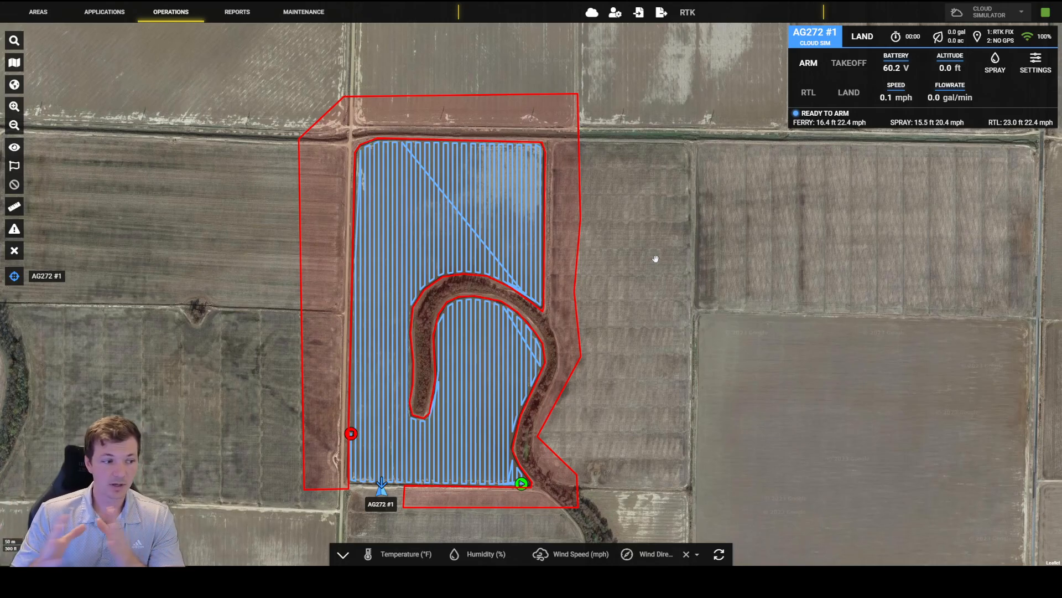
{"action": "left_click", "coordinate": [104, 12]}
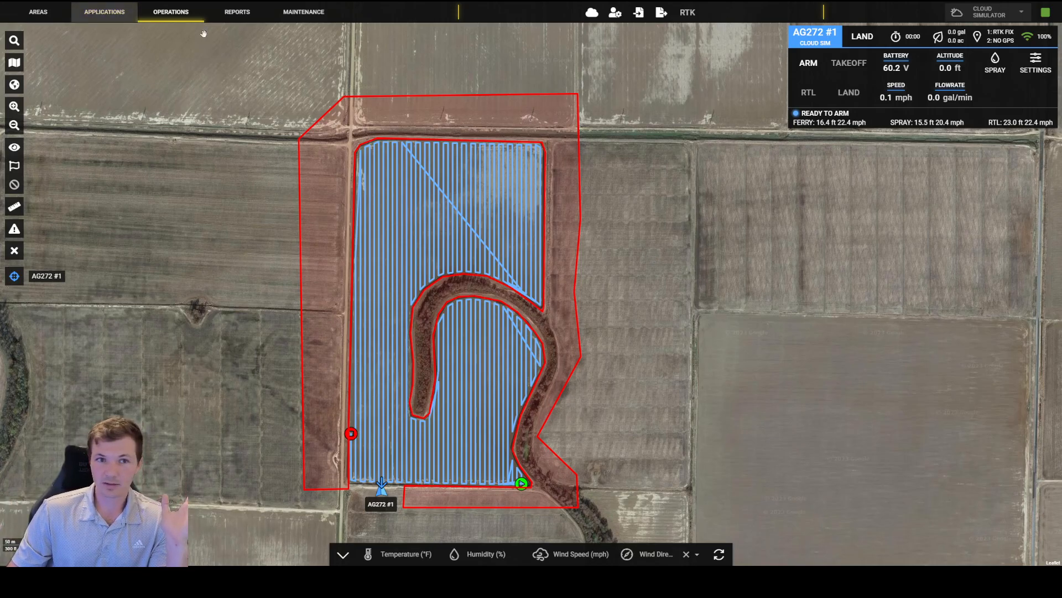
{"action": "scroll", "coordinate": [813, 387], "scroll_direction": "down", "scroll_amount": 2}
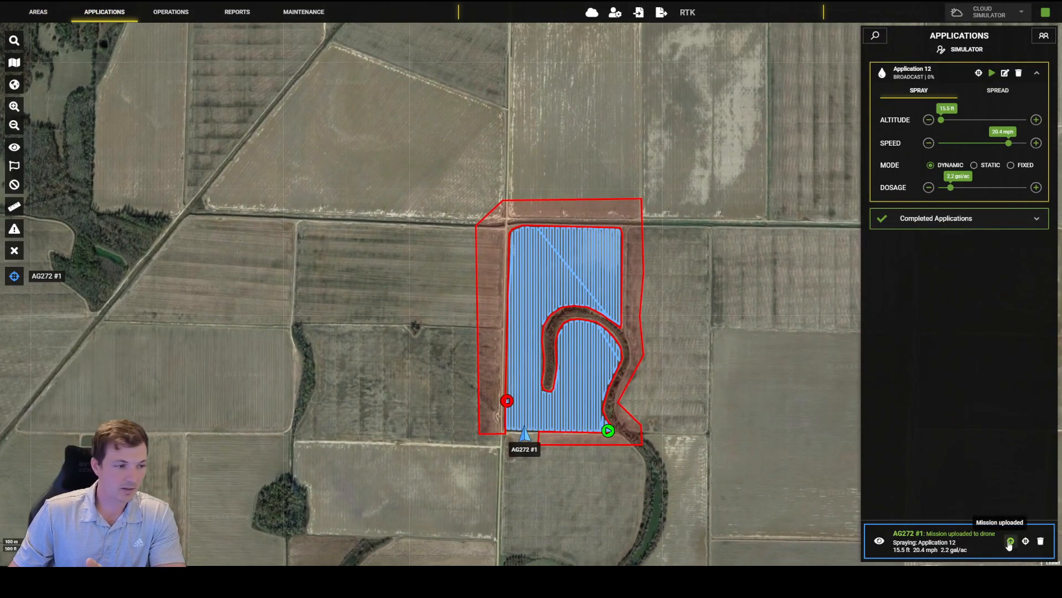
{"action": "left_click", "coordinate": [171, 12]}
{"action": "scroll", "coordinate": [608, 296], "scroll_direction": "up", "scroll_amount": 3}
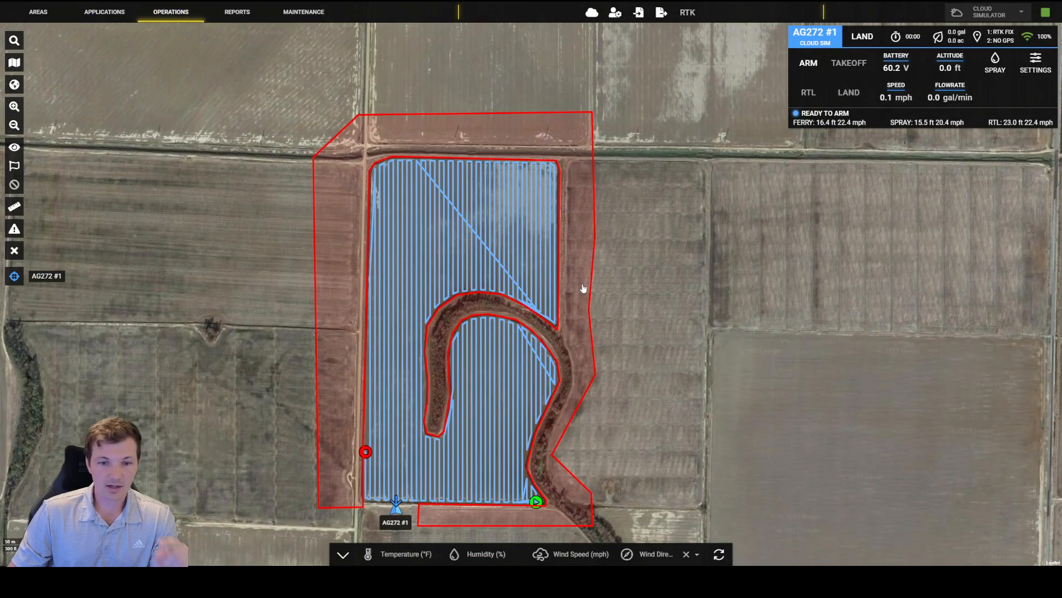
{"action": "scroll", "coordinate": [591, 332], "scroll_direction": "down", "scroll_amount": 3}
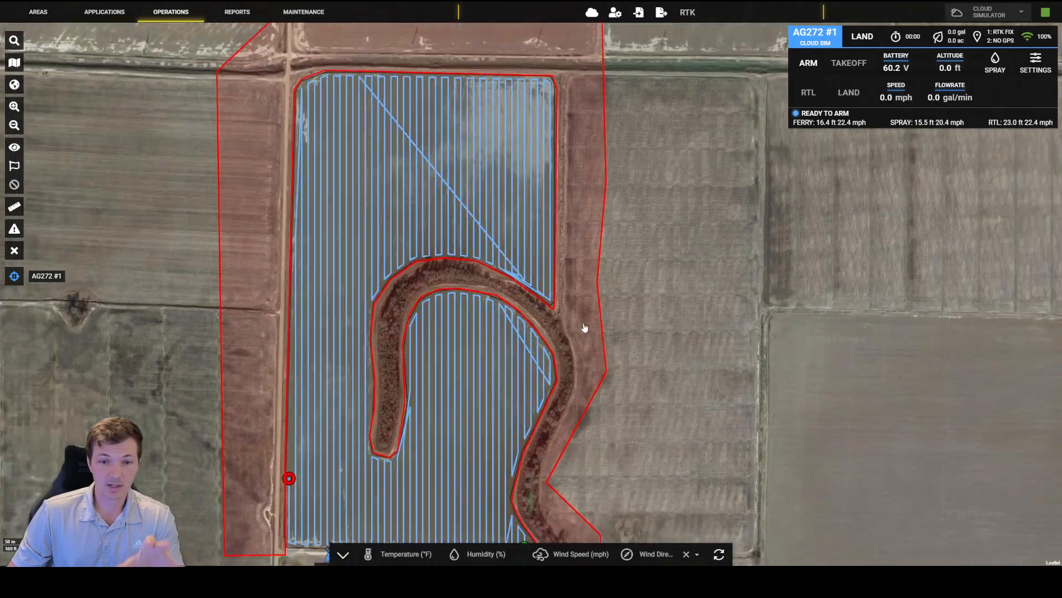
{"action": "scroll", "coordinate": [653, 310], "scroll_direction": "up", "scroll_amount": 3}
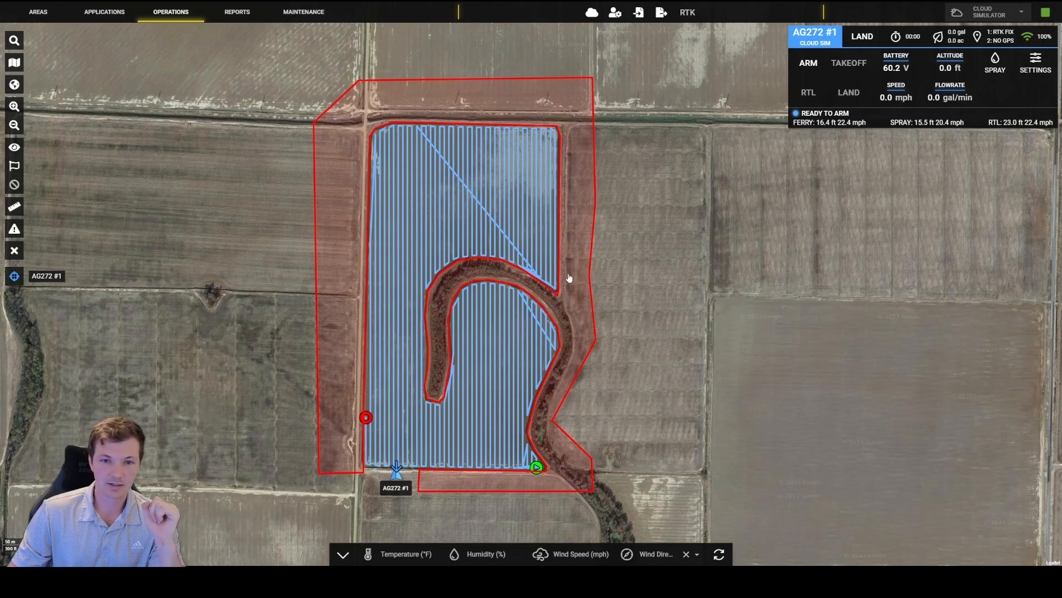
{"action": "scroll", "coordinate": [566, 278], "scroll_direction": "down", "scroll_amount": 1}
{"action": "scroll", "coordinate": [626, 279], "scroll_direction": "up", "scroll_amount": 1}
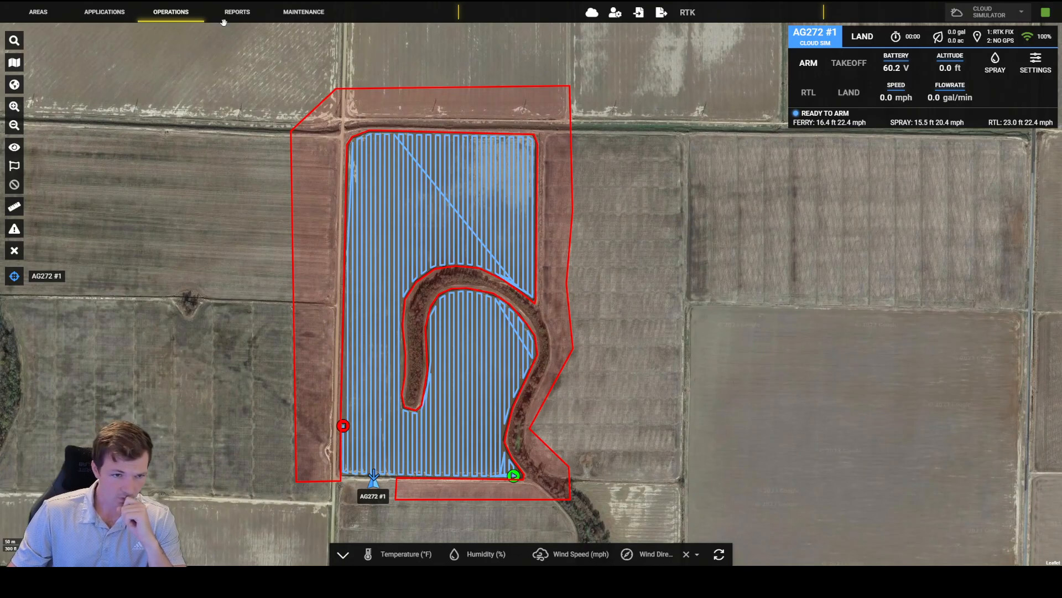
Step: Review AG272 #1's advanced settings, calibrations and drone status in Maintenance, glance at Reports, and return to Operations
{"action": "left_click", "coordinate": [294, 20]}
{"action": "scroll", "coordinate": [168, 327], "scroll_direction": "down", "scroll_amount": 1}
{"action": "scroll", "coordinate": [168, 327], "scroll_direction": "up", "scroll_amount": 1}
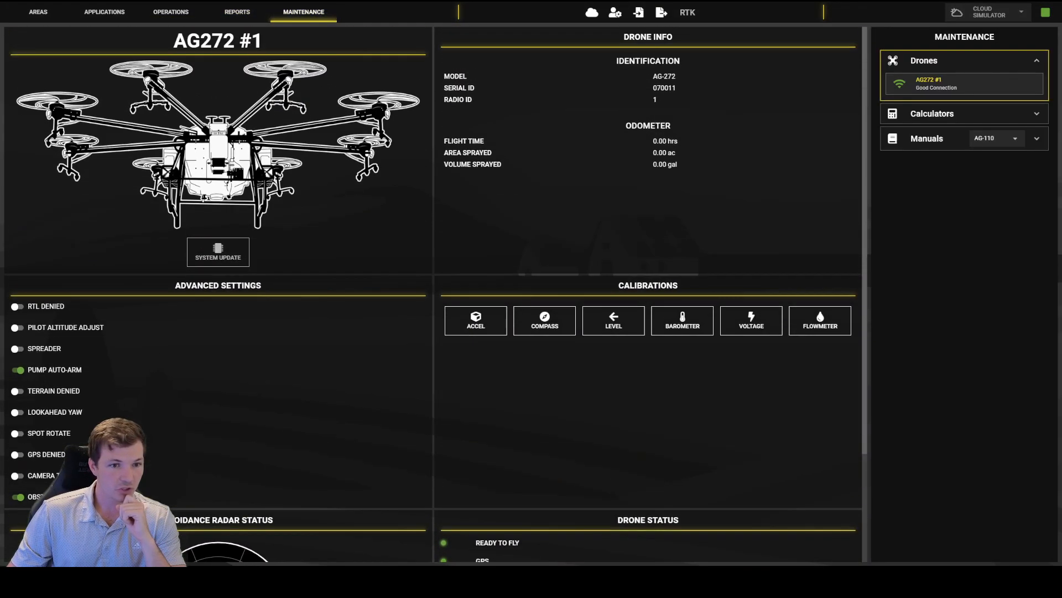
{"action": "scroll", "coordinate": [129, 368], "scroll_direction": "down", "scroll_amount": 2}
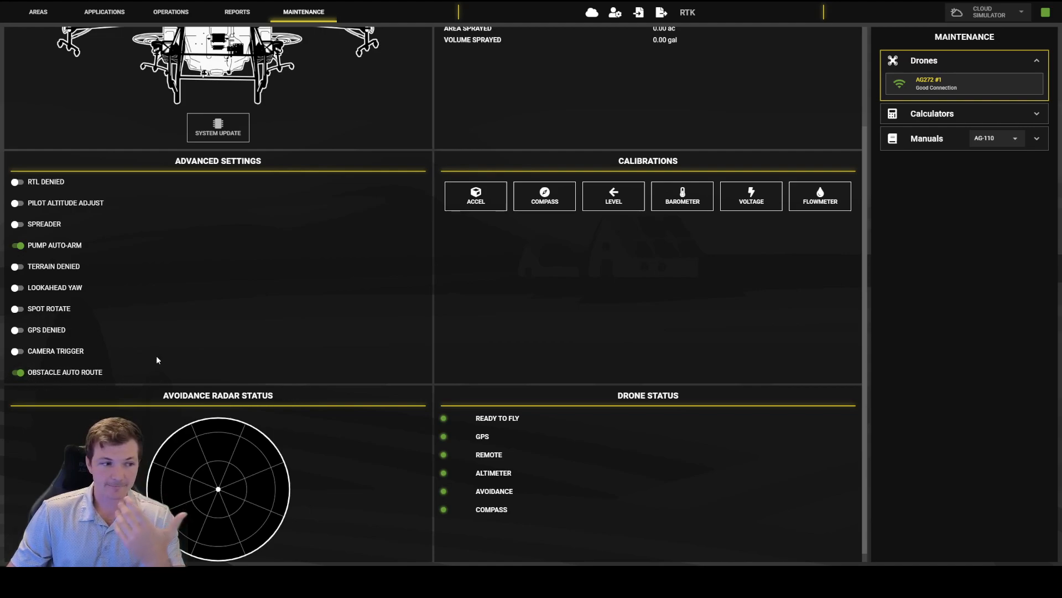
{"action": "left_click", "coordinate": [237, 12]}
{"action": "left_click", "coordinate": [176, 13]}
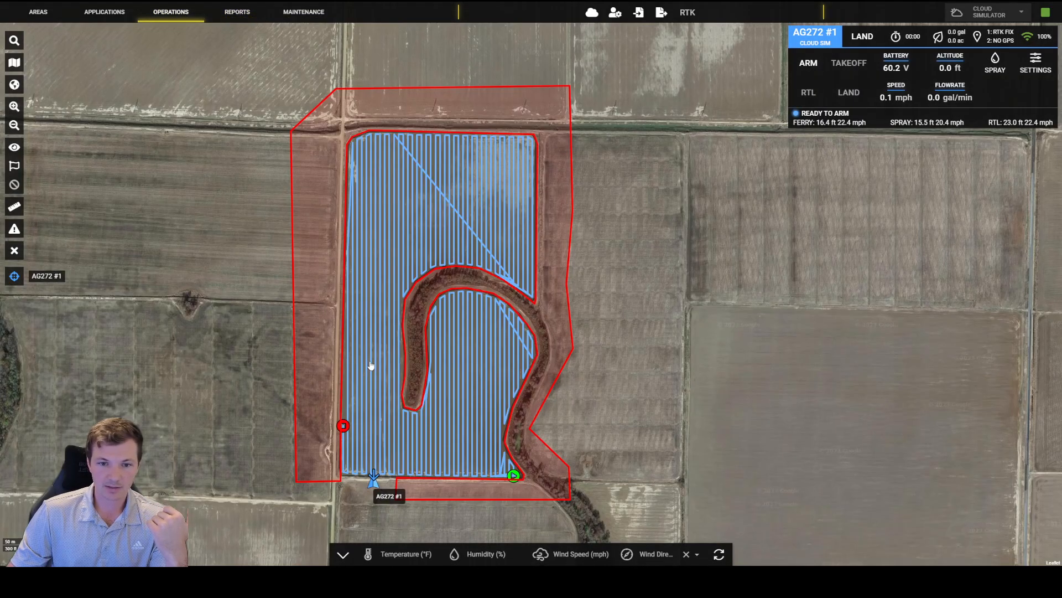
{"action": "left_click_drag", "start_coordinate": [545, 386], "coordinate": [553, 350]}
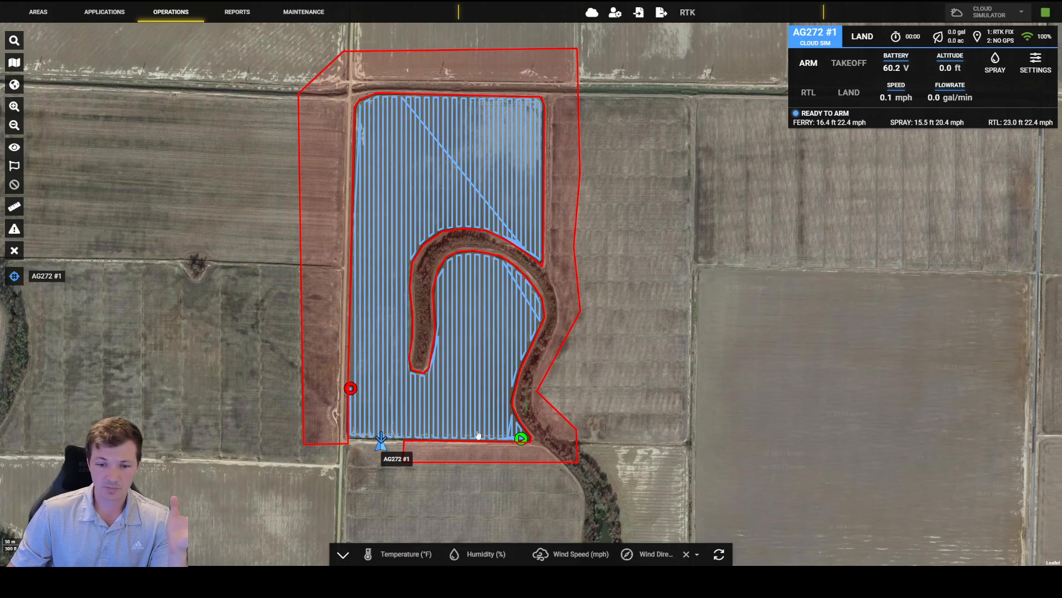
{"action": "left_click", "coordinate": [302, 12]}
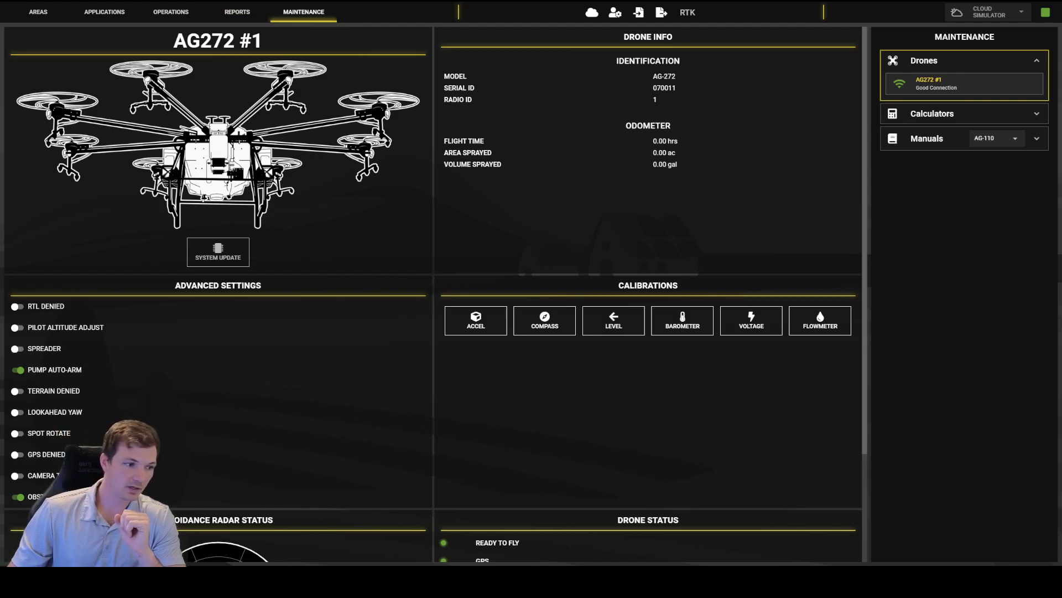
{"action": "left_click", "coordinate": [238, 12]}
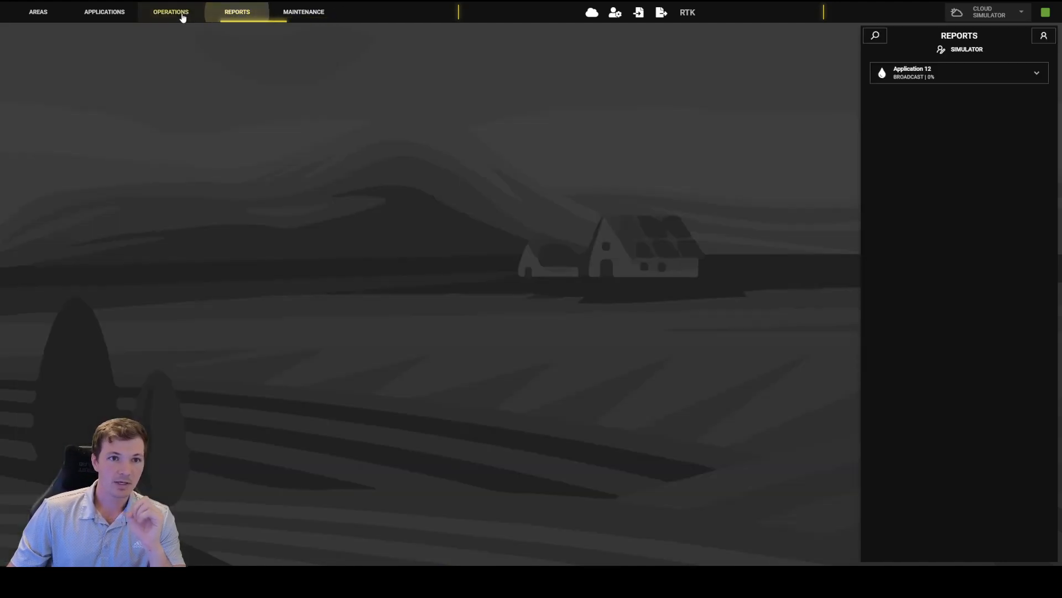
{"action": "left_click", "coordinate": [171, 11]}
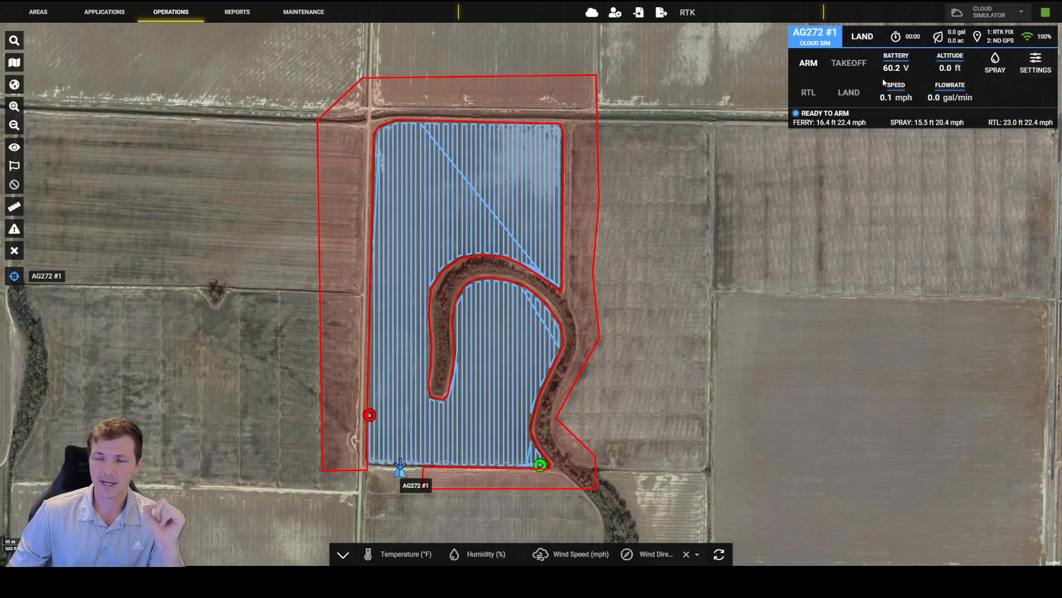
Step: Open the AG272 #1 settings and compare the Auto Mode and Manual Mode options
{"action": "left_click", "coordinate": [1033, 65]}
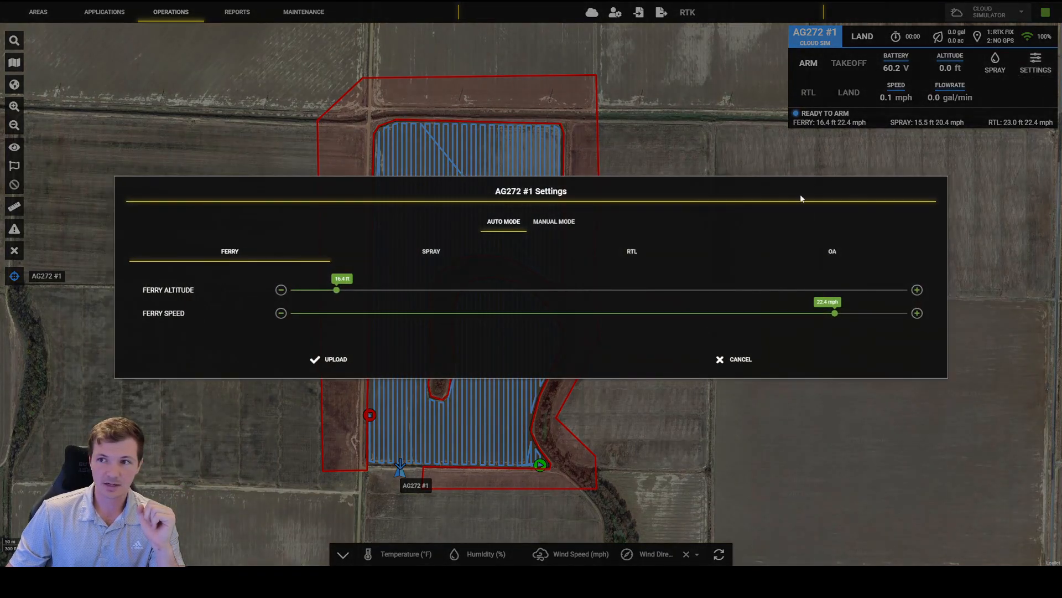
{"action": "left_click", "coordinate": [749, 360]}
{"action": "left_click", "coordinate": [1046, 68]}
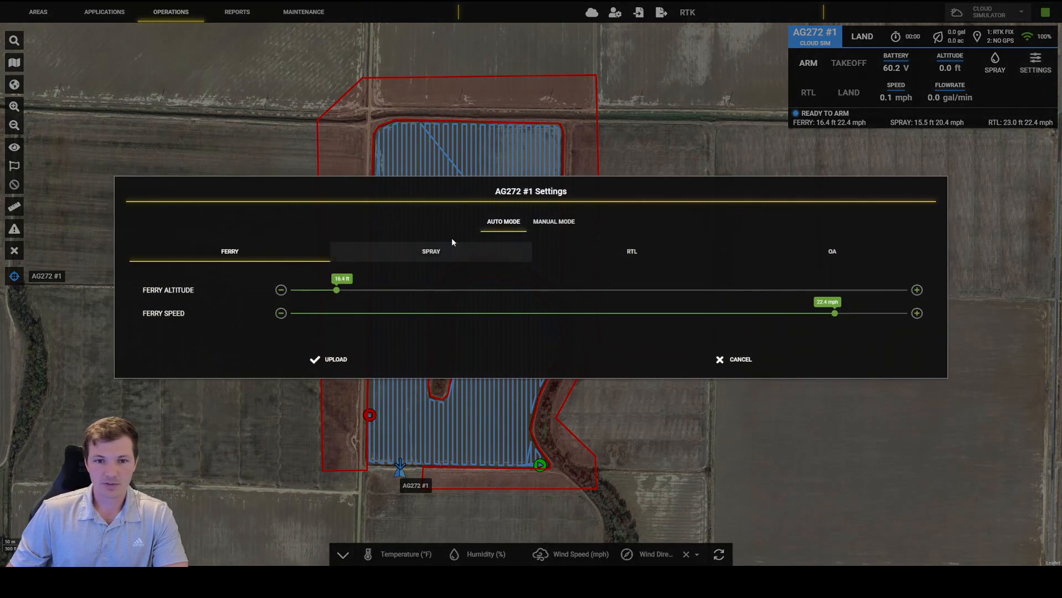
{"action": "left_click", "coordinate": [548, 222]}
{"action": "left_click", "coordinate": [509, 216]}
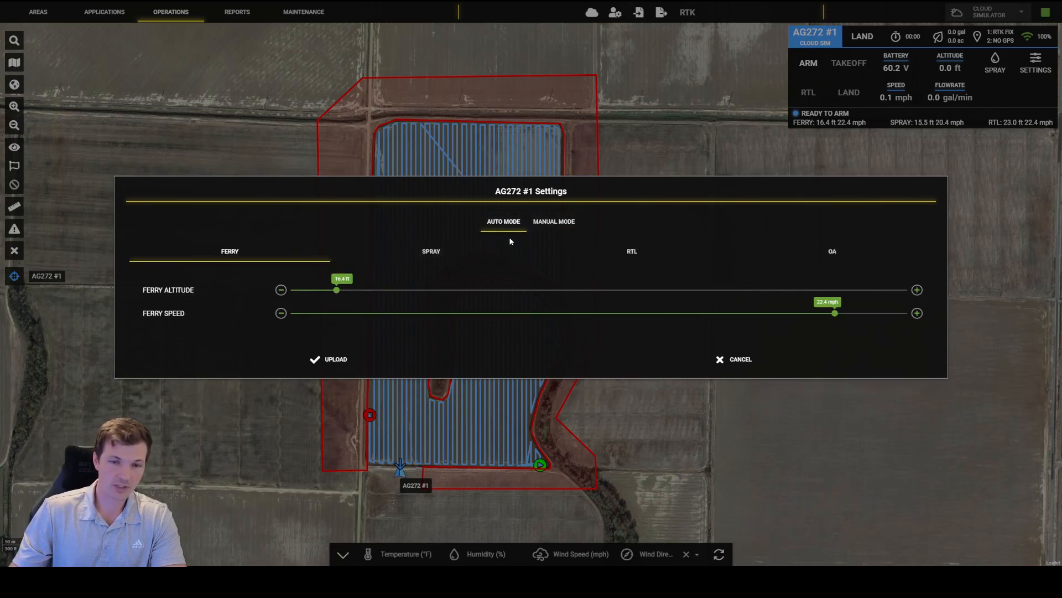
{"action": "left_click", "coordinate": [555, 230]}
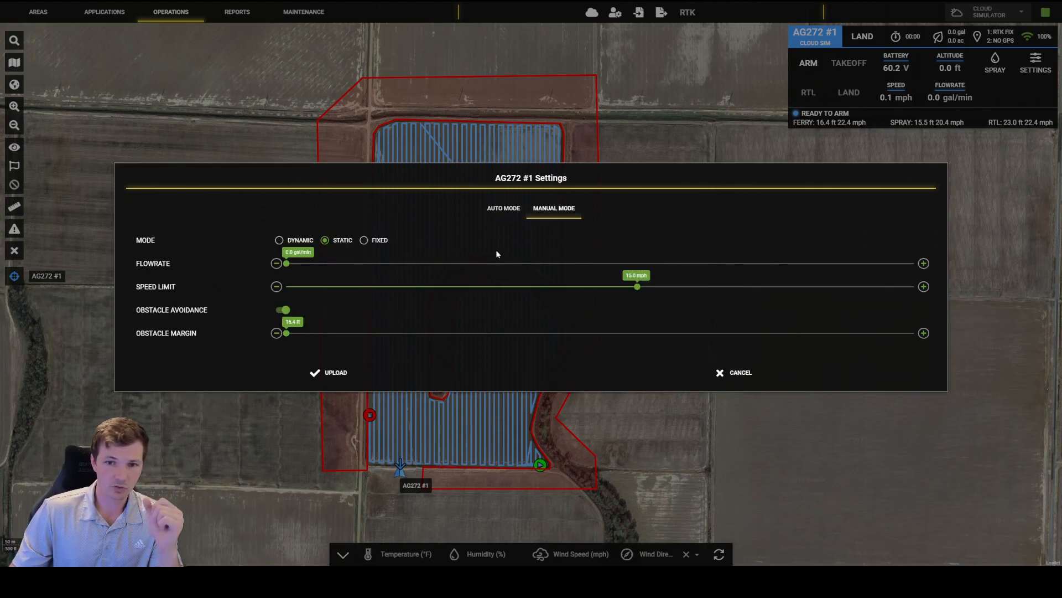
{"action": "left_click", "coordinate": [503, 211]}
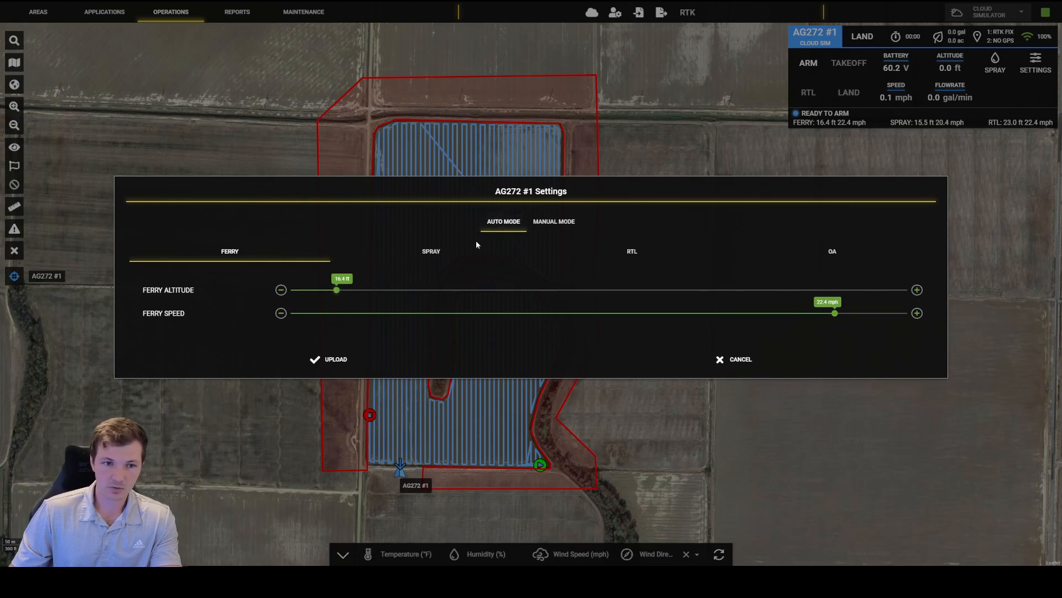
Step: Set the auto-mode ferry altitude to 18.5 ft and the ferry speed to 22.2 mph
{"action": "left_click", "coordinate": [350, 290]}
{"action": "left_click_drag", "start_coordinate": [350, 290], "coordinate": [365, 290]}
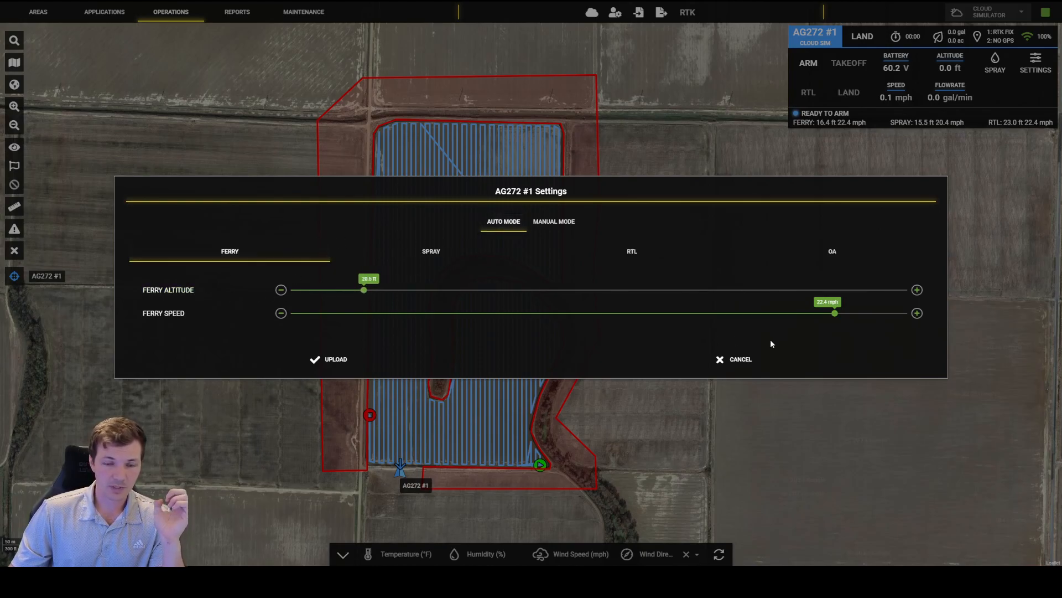
{"action": "mouse_move", "coordinate": [834, 313]}
{"action": "left_mouse_down"}
{"action": "mouse_move", "coordinate": [773, 320]}
{"action": "mouse_move", "coordinate": [794, 313]}
{"action": "left_mouse_up"}
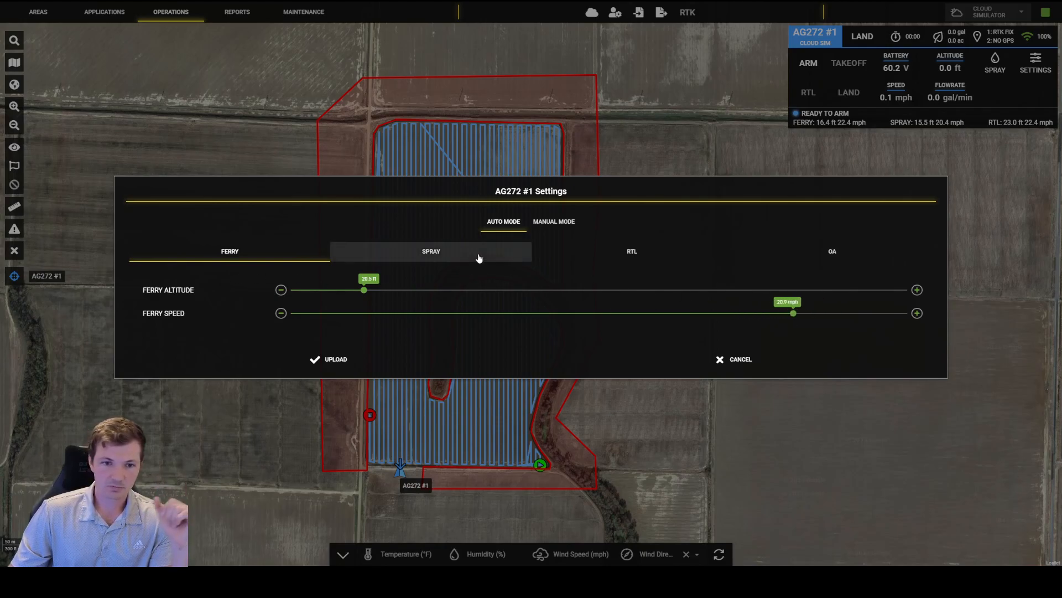
{"action": "left_click_drag", "start_coordinate": [363, 290], "coordinate": [344, 294]}
{"action": "left_click", "coordinate": [350, 290]}
{"action": "left_click_drag", "start_coordinate": [781, 313], "coordinate": [832, 315]}
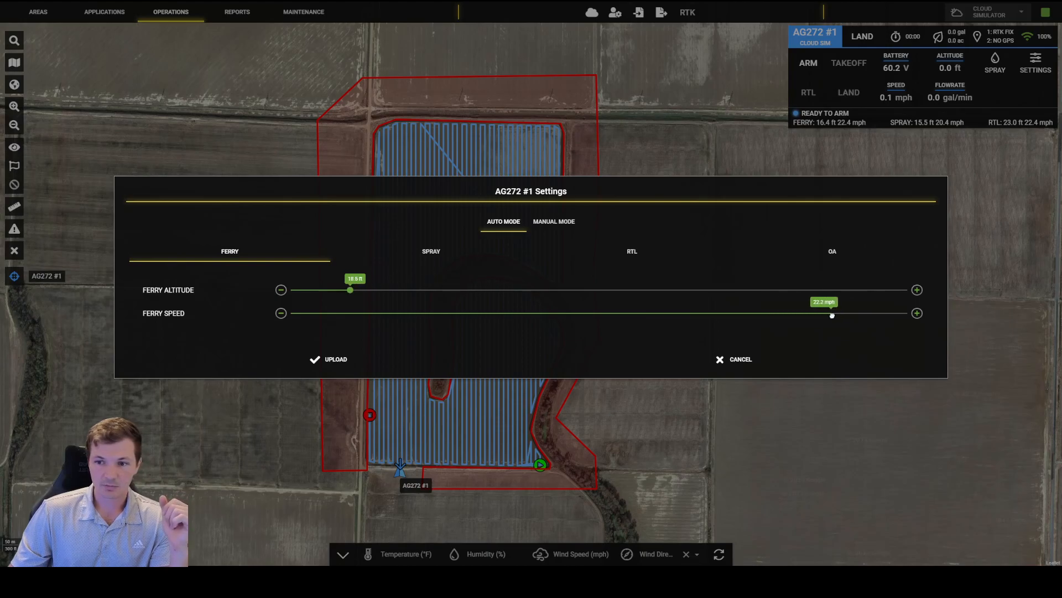
Step: Set the auto-mode spray descent speed to 1.60 mph and the minimum speed to 0.3 mph
{"action": "left_click", "coordinate": [426, 250]}
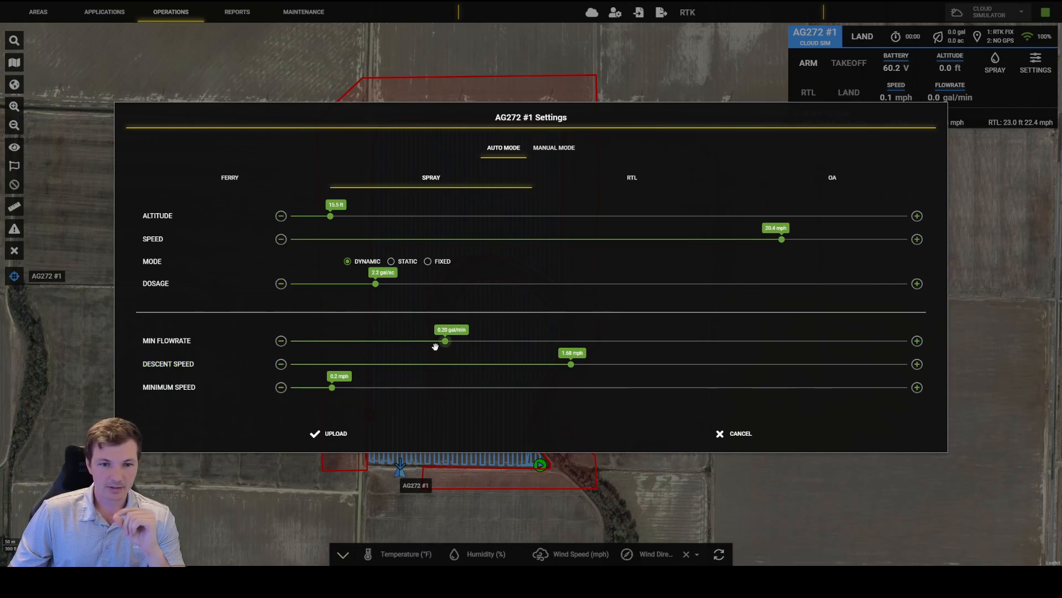
{"action": "left_click", "coordinate": [553, 364]}
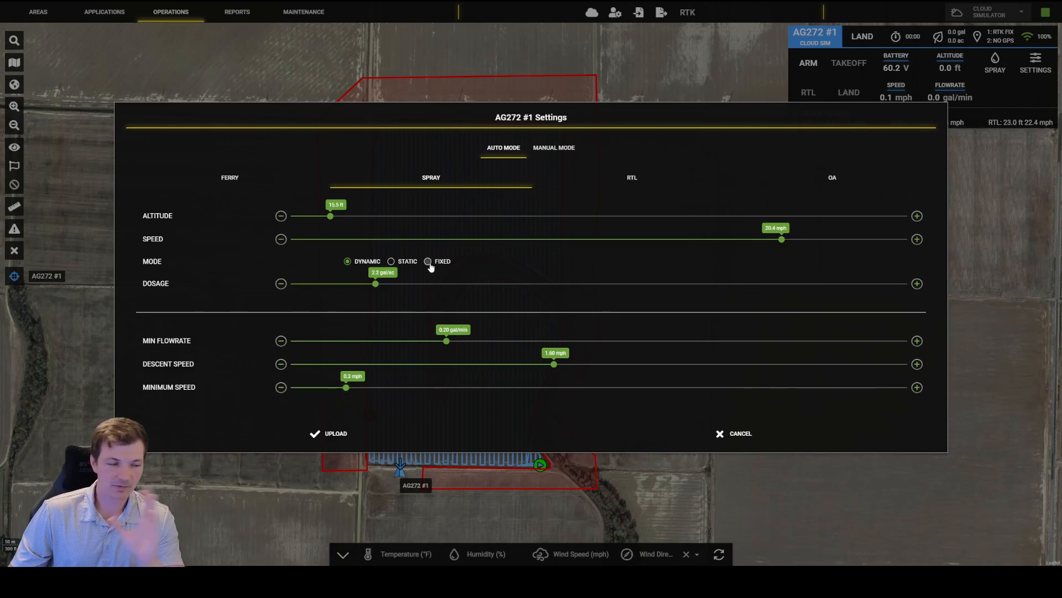
Step: Set the auto-mode RTL altitude to 19.5 ft and the RTL speed to 22.6 mph
{"action": "left_click", "coordinate": [621, 177]}
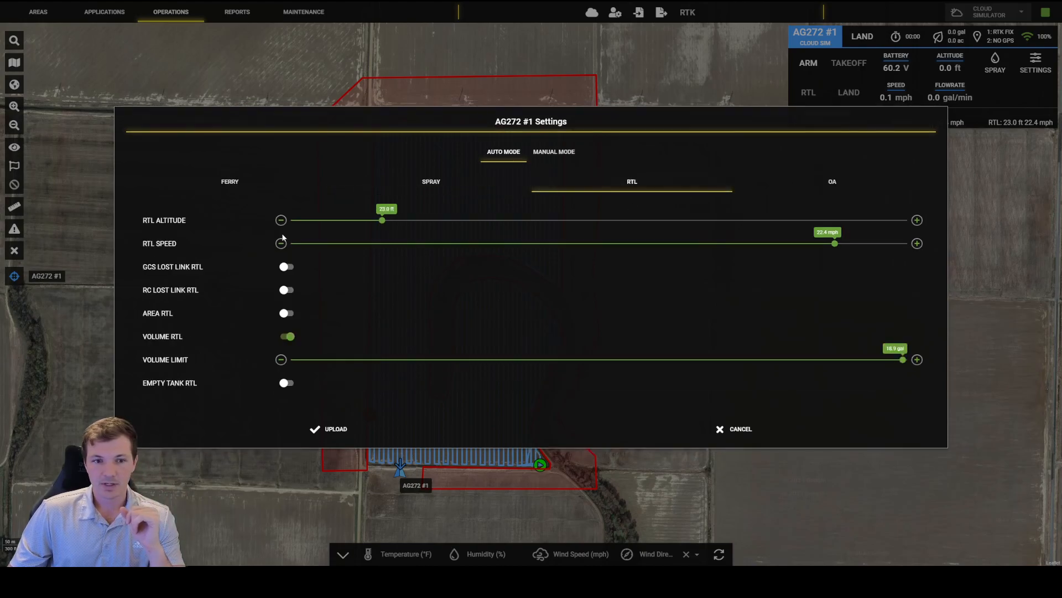
{"action": "left_click", "coordinate": [391, 220]}
{"action": "left_click_drag", "start_coordinate": [392, 220], "coordinate": [357, 220]}
{"action": "left_click_drag", "start_coordinate": [833, 246], "coordinate": [839, 244]}
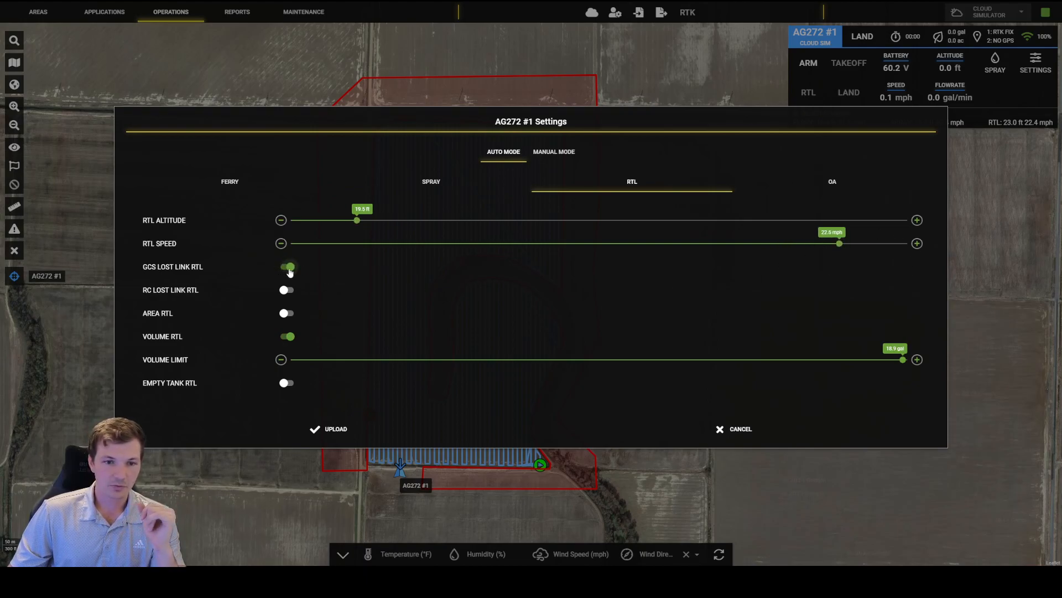
Step: Keep Volume RTL enabled and set its volume limit to 17.4 gal
{"action": "left_click", "coordinate": [284, 336]}
{"action": "left_click", "coordinate": [283, 349]}
{"action": "mouse_move", "coordinate": [870, 352]}
{"action": "left_mouse_down"}
{"action": "mouse_move", "coordinate": [894, 361]}
{"action": "mouse_move", "coordinate": [855, 362]}
{"action": "left_mouse_up"}
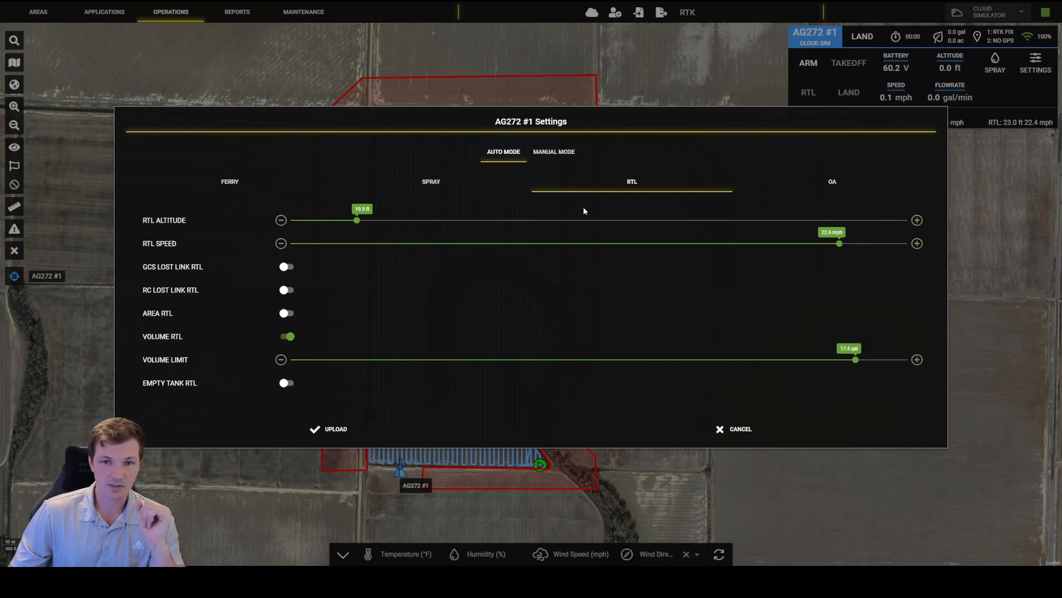
Step: Lower the obstacle avoidance margin to about a quarter of its range and upload the auto-mode settings to the drone
{"action": "left_click", "coordinate": [832, 182]}
{"action": "left_click_drag", "start_coordinate": [602, 326], "coordinate": [435, 314]}
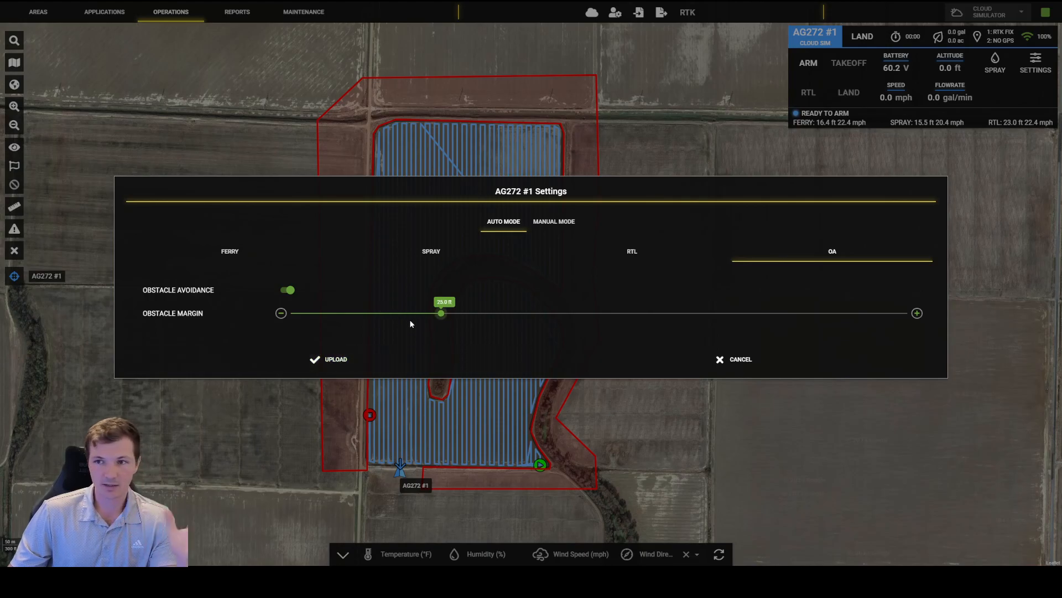
{"action": "left_click", "coordinate": [456, 258]}
{"action": "left_click", "coordinate": [619, 250]}
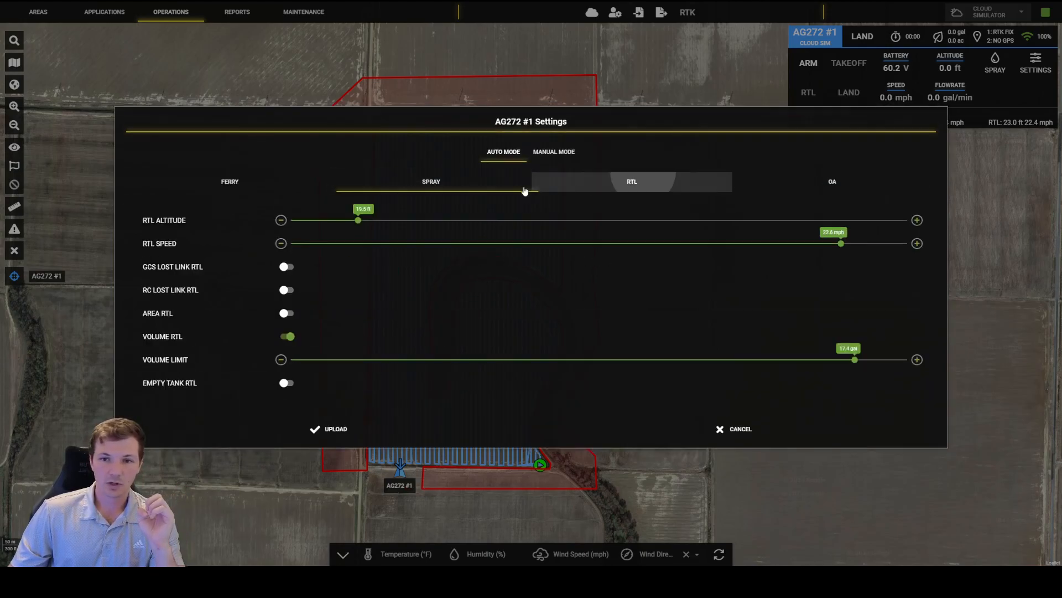
{"action": "left_click", "coordinate": [260, 252]}
{"action": "left_click", "coordinate": [339, 361]}
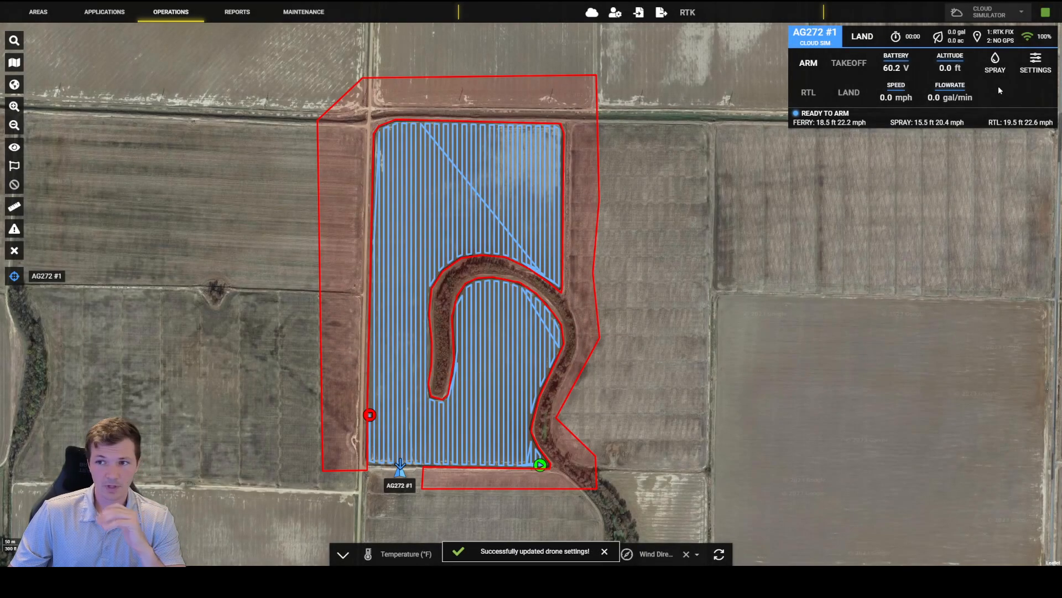
Step: Reopen the AG272 #1 settings, check the uploaded ferry, spray and RTL values, and close them without changes
{"action": "left_click", "coordinate": [1035, 63]}
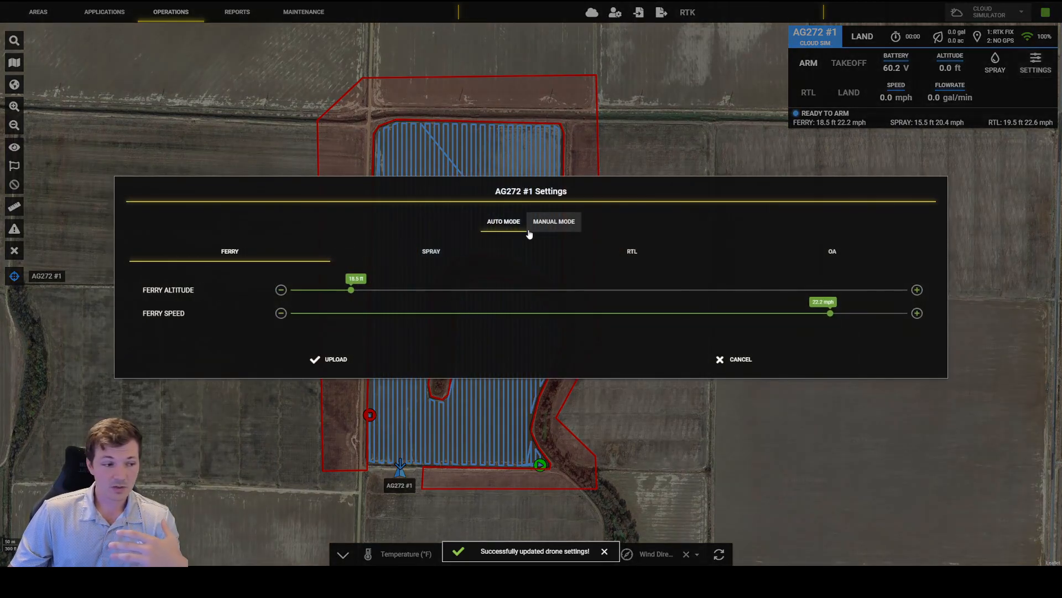
{"action": "left_click", "coordinate": [430, 254]}
{"action": "left_click", "coordinate": [618, 185]}
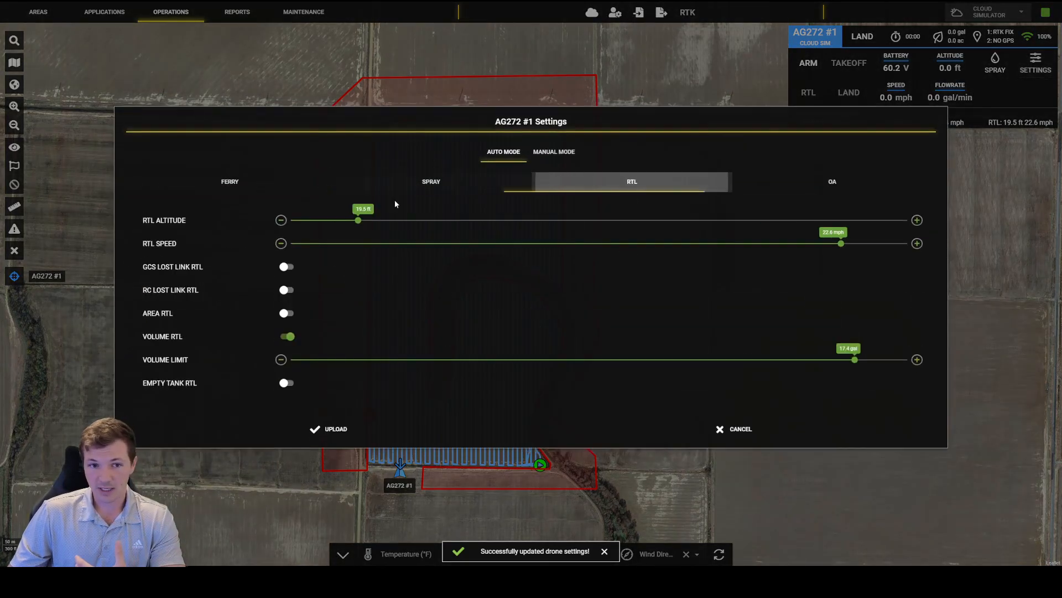
{"action": "left_click", "coordinate": [243, 179]}
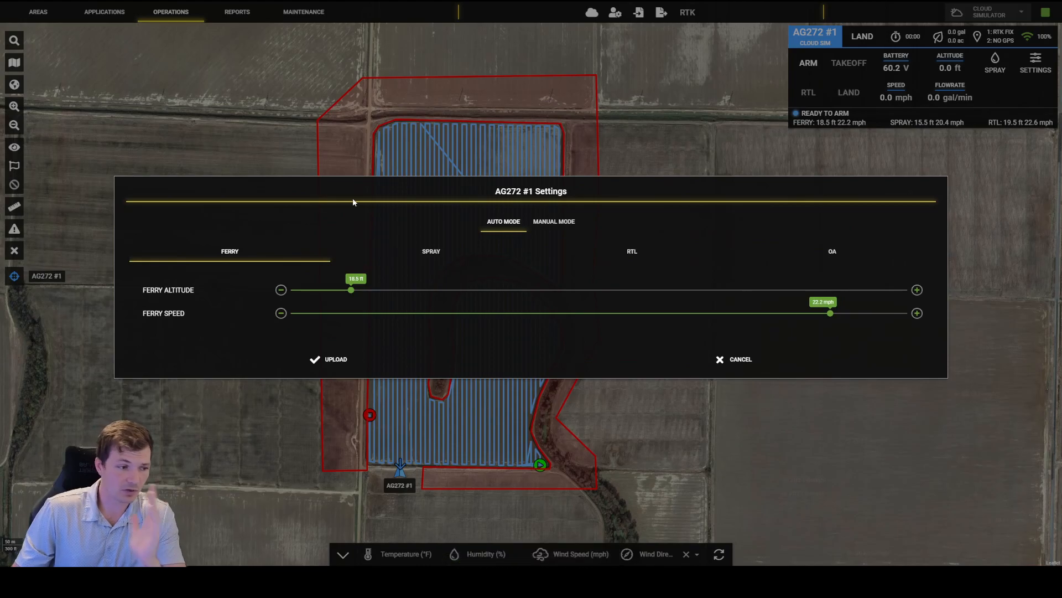
{"action": "left_click", "coordinate": [431, 252]}
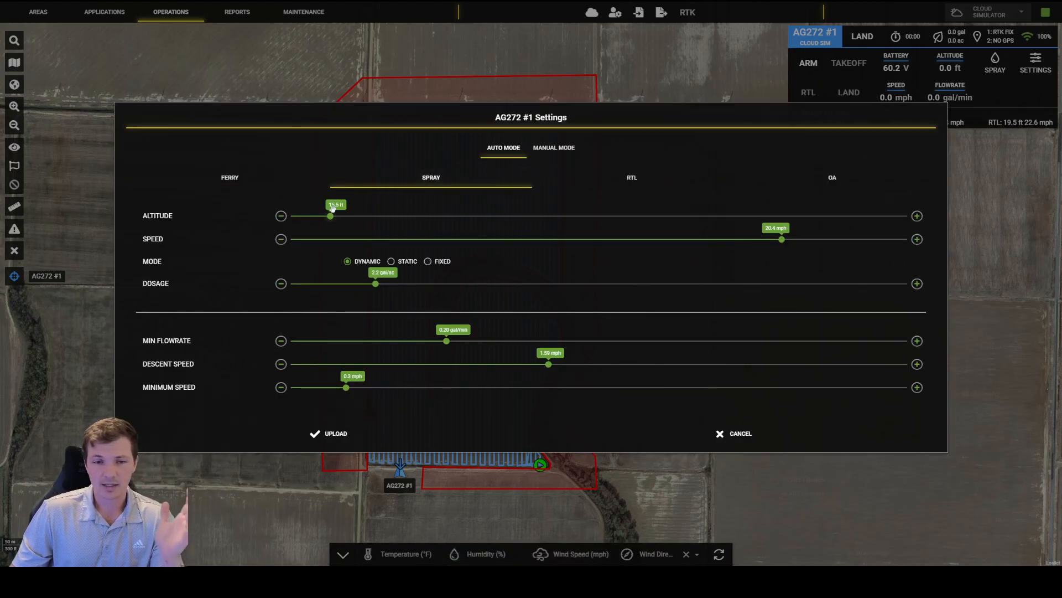
{"action": "left_click", "coordinate": [647, 187]}
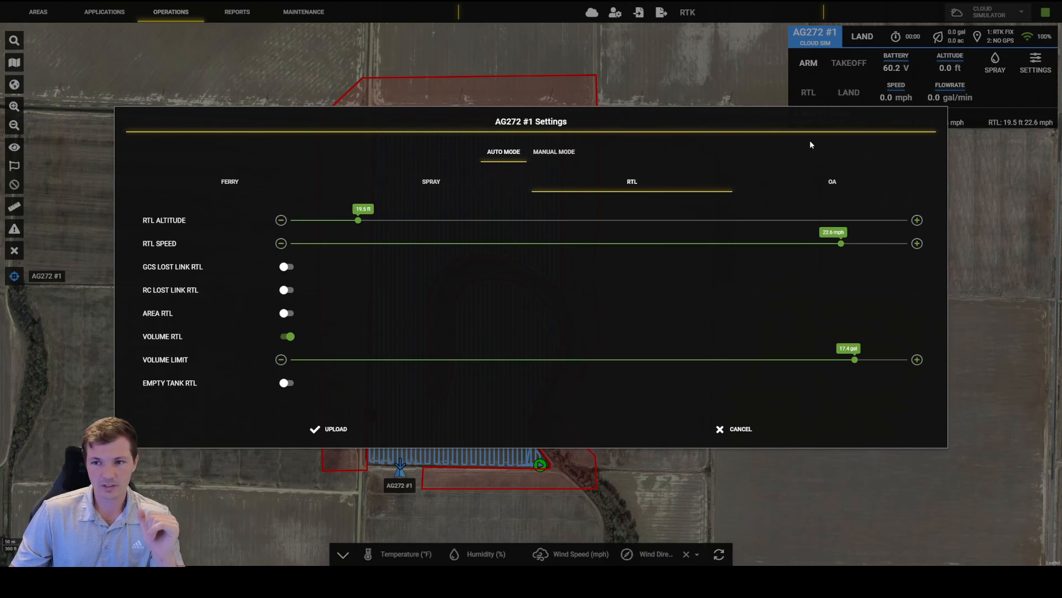
{"action": "left_click", "coordinate": [771, 431]}
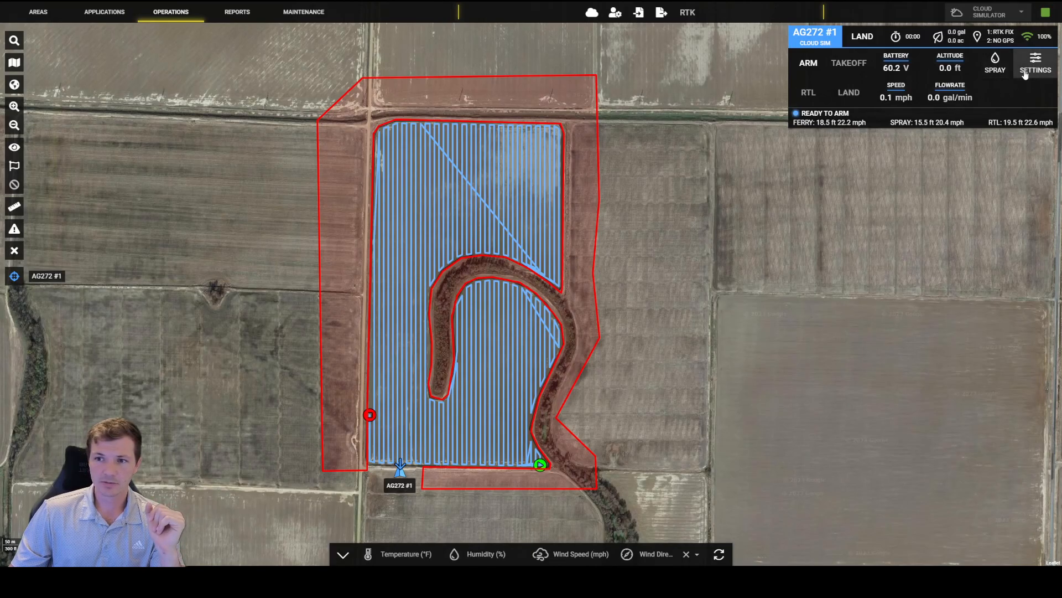
Step: Review AG272 #1's ferry, spray and RTL summary and its battery, altitude, speed, flowrate, coverage, flight-time and signal read-outs
{"action": "left_click_drag", "start_coordinate": [798, 124], "coordinate": [923, 123]}
{"action": "left_click", "coordinate": [959, 122]}
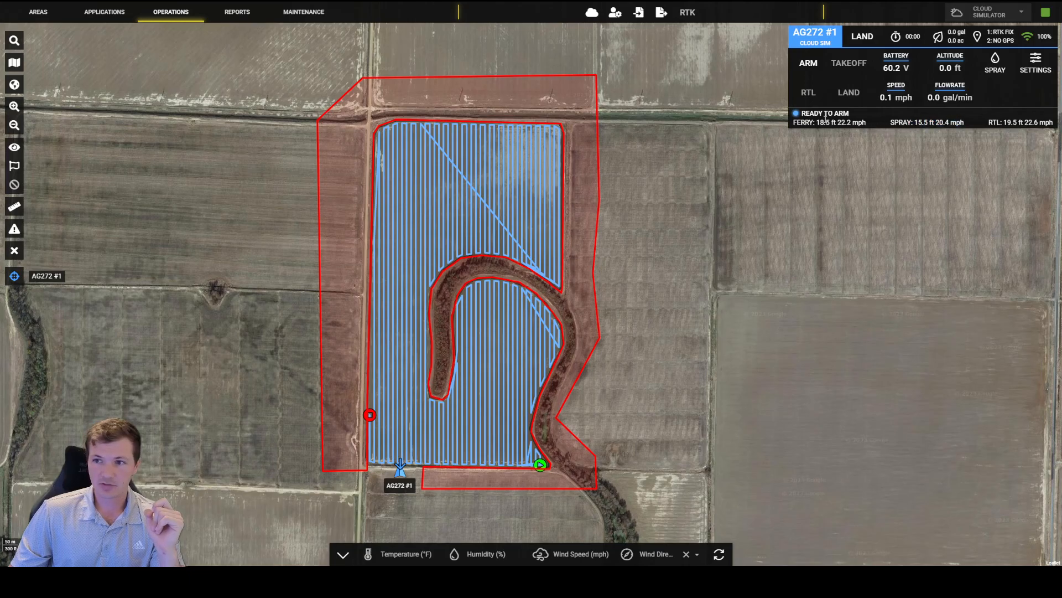
{"action": "left_click_drag", "start_coordinate": [795, 123], "coordinate": [1049, 122]}
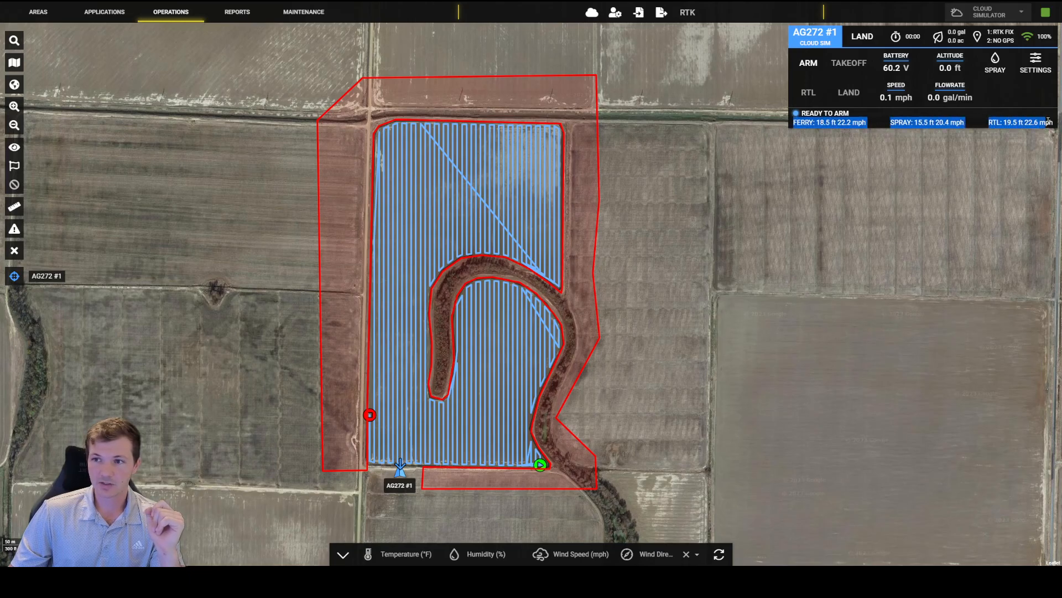
{"action": "left_click", "coordinate": [971, 120]}
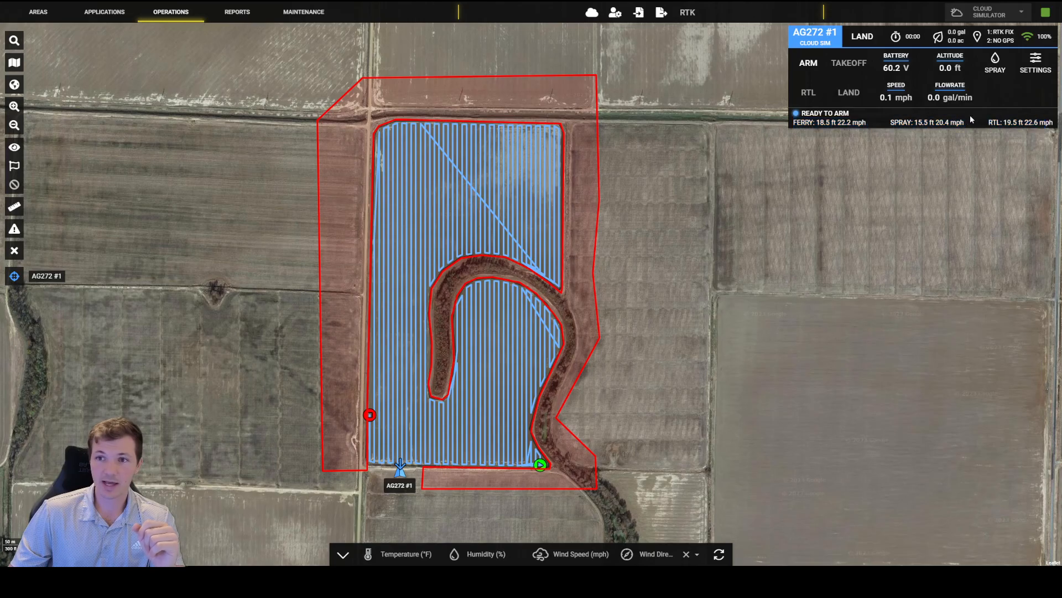
{"action": "double_click", "coordinate": [899, 68]}
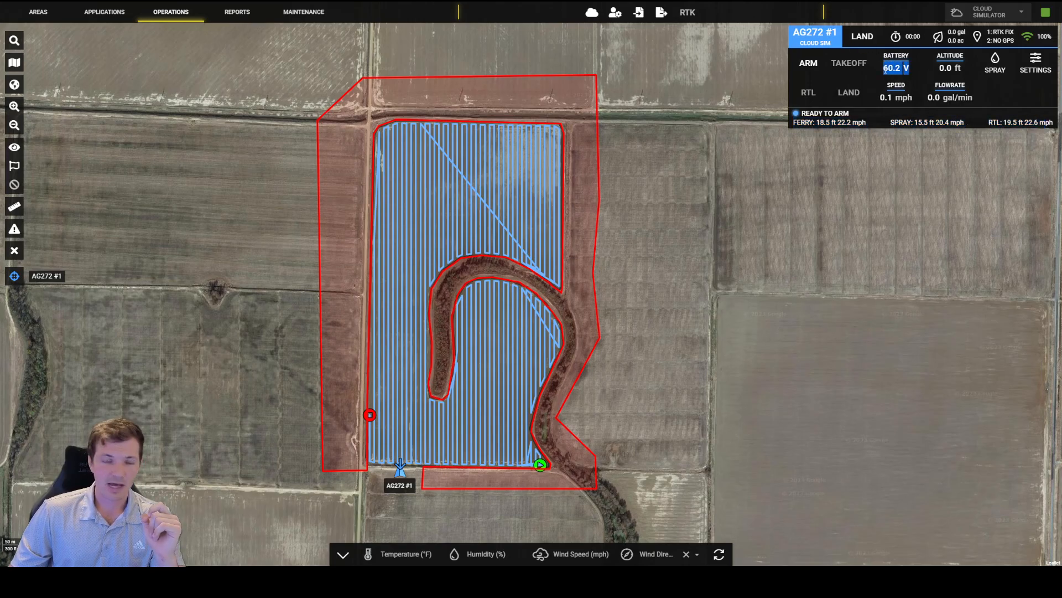
{"action": "left_click_drag", "start_coordinate": [939, 62], "coordinate": [961, 66]}
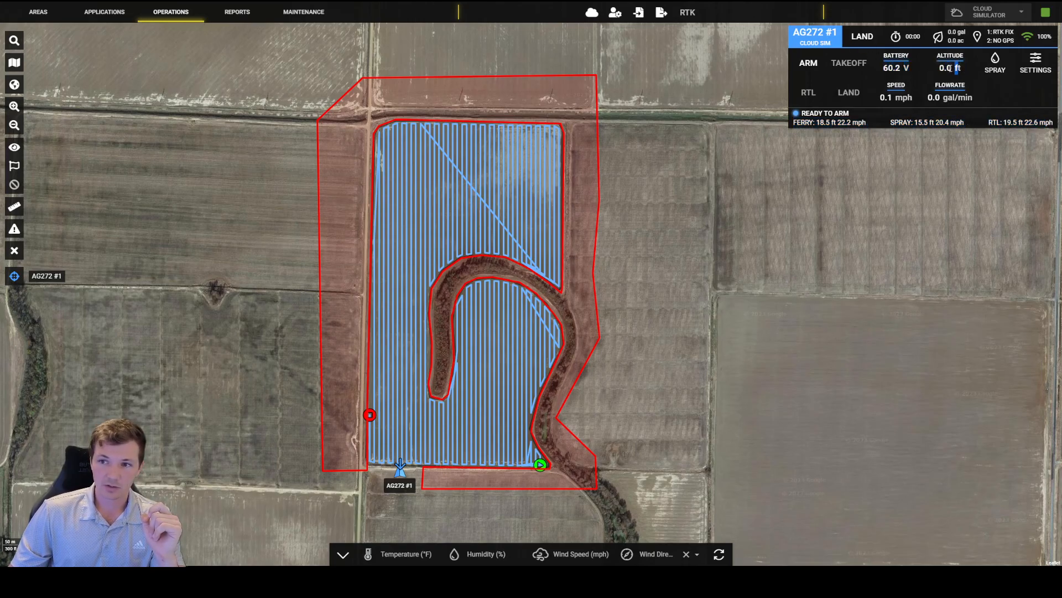
{"action": "left_click_drag", "start_coordinate": [894, 99], "coordinate": [976, 99]}
{"action": "left_click", "coordinate": [984, 97]}
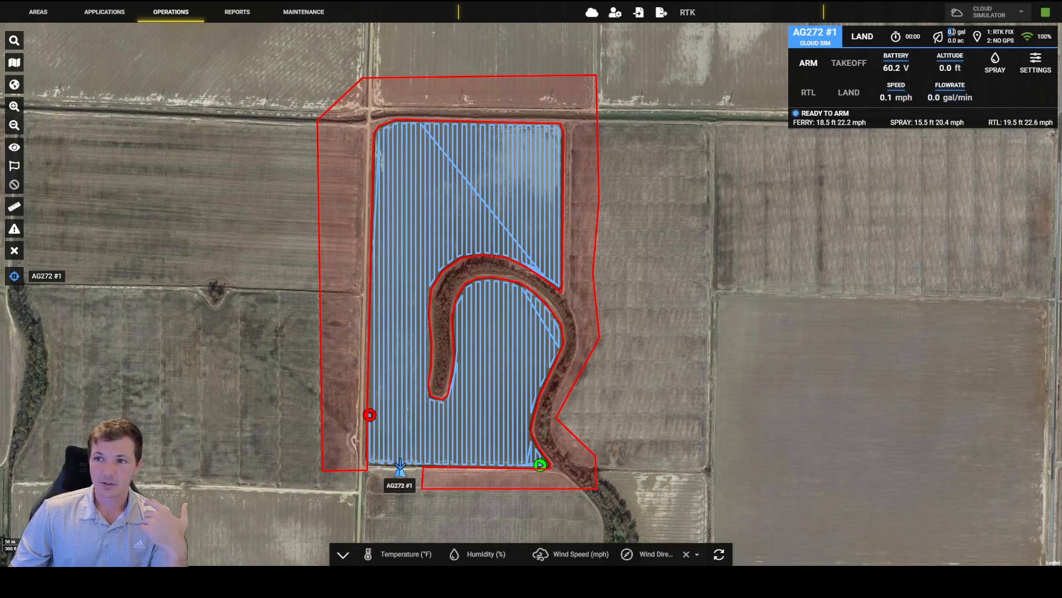
{"action": "double_click", "coordinate": [952, 41]}
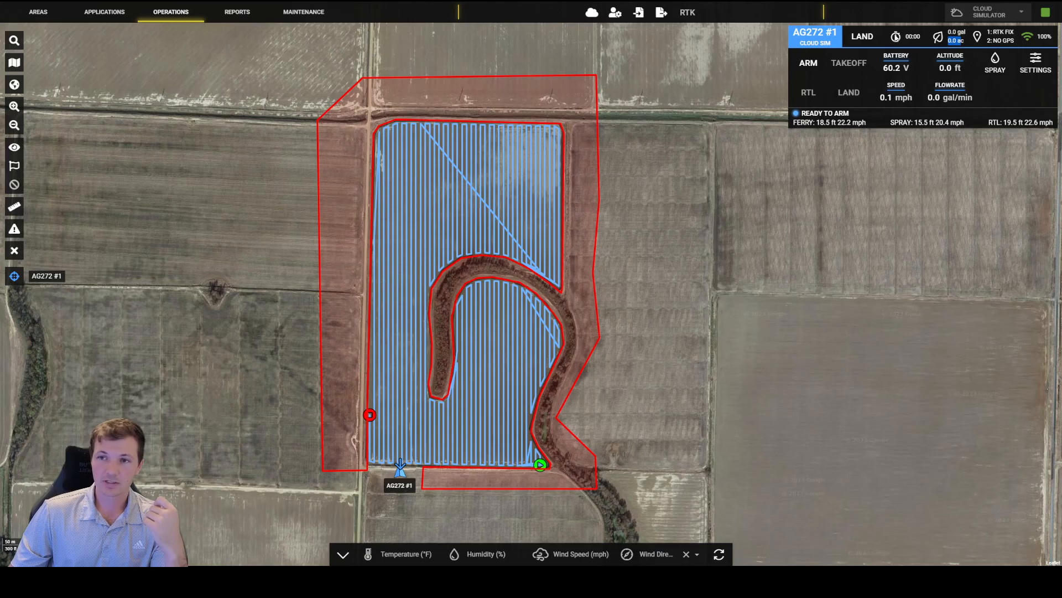
{"action": "double_click", "coordinate": [913, 37]}
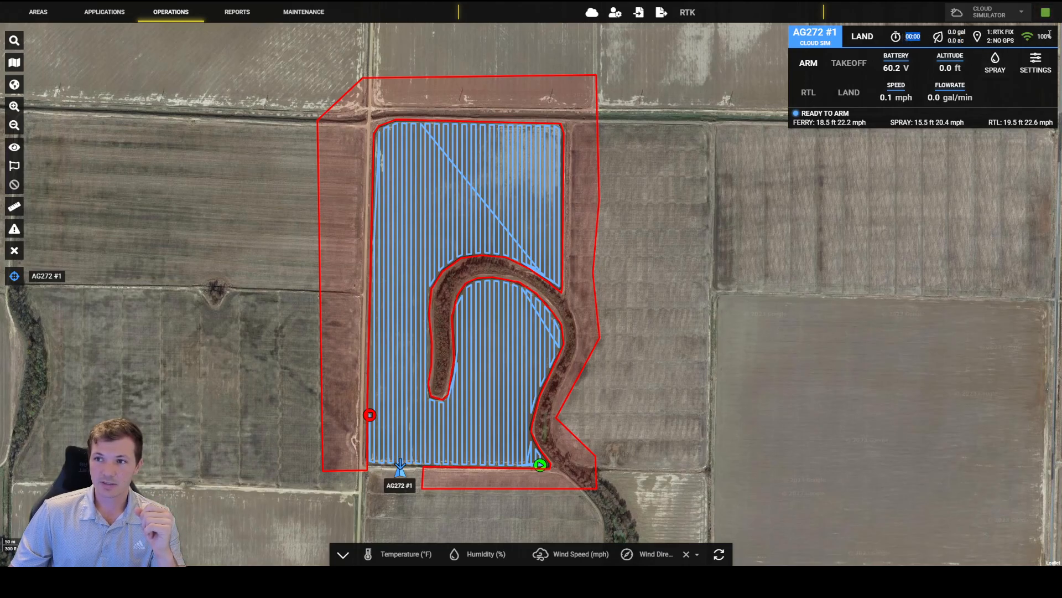
{"action": "left_click_drag", "start_coordinate": [1050, 34], "coordinate": [1030, 40]}
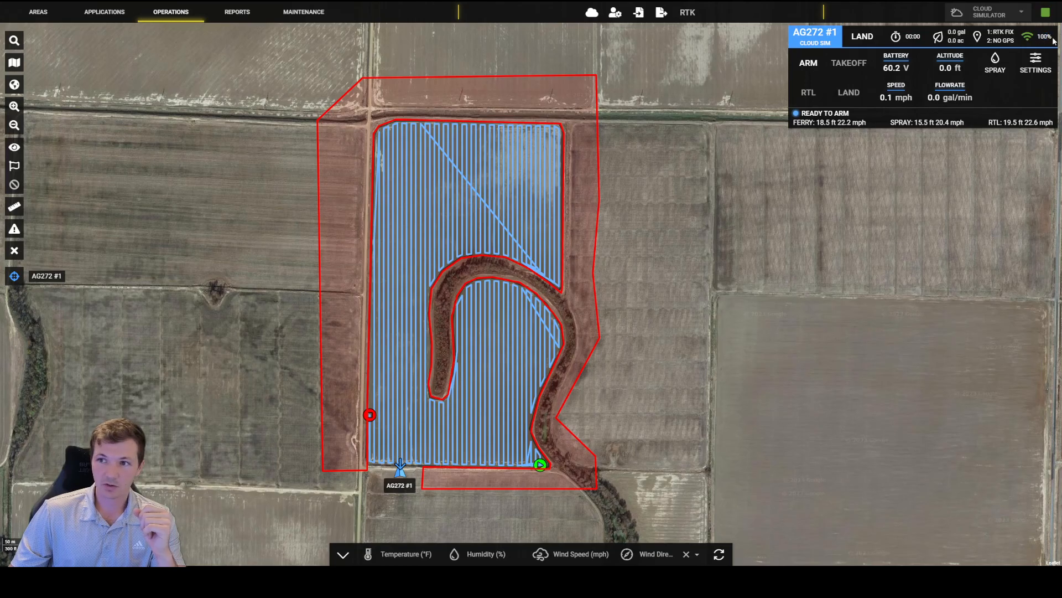
Step: Try to prime AG272 #1's spray pump and close the sprayer control
{"action": "left_click", "coordinate": [994, 64]}
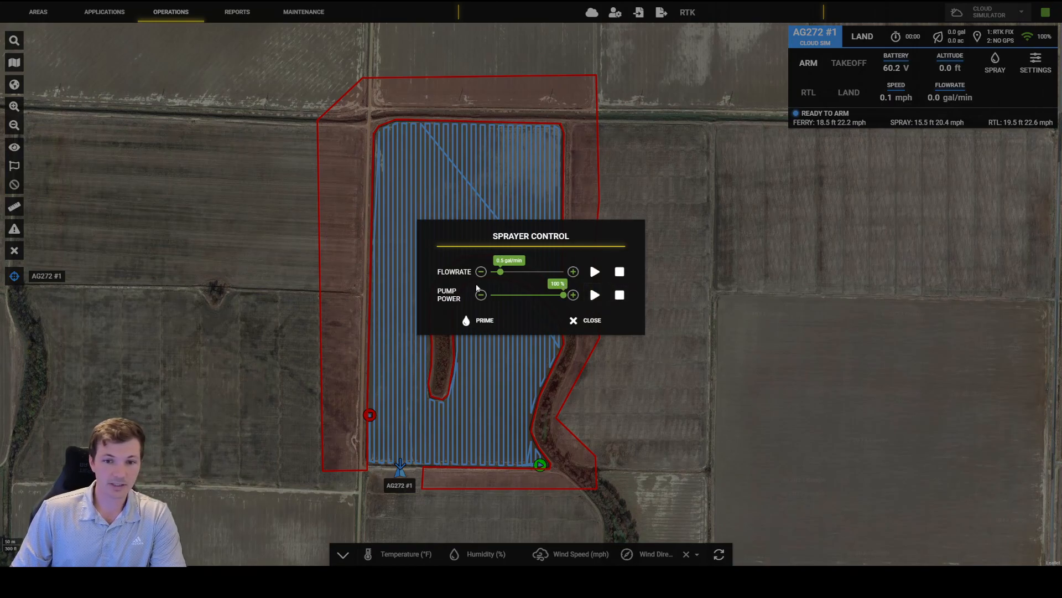
{"action": "left_click", "coordinate": [486, 329]}
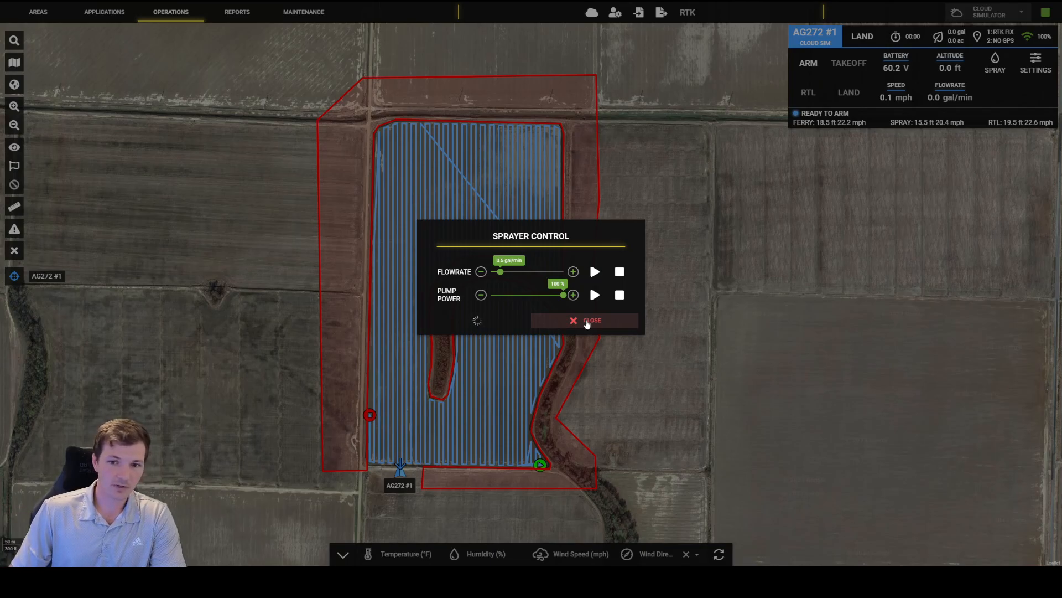
{"action": "left_click", "coordinate": [589, 324]}
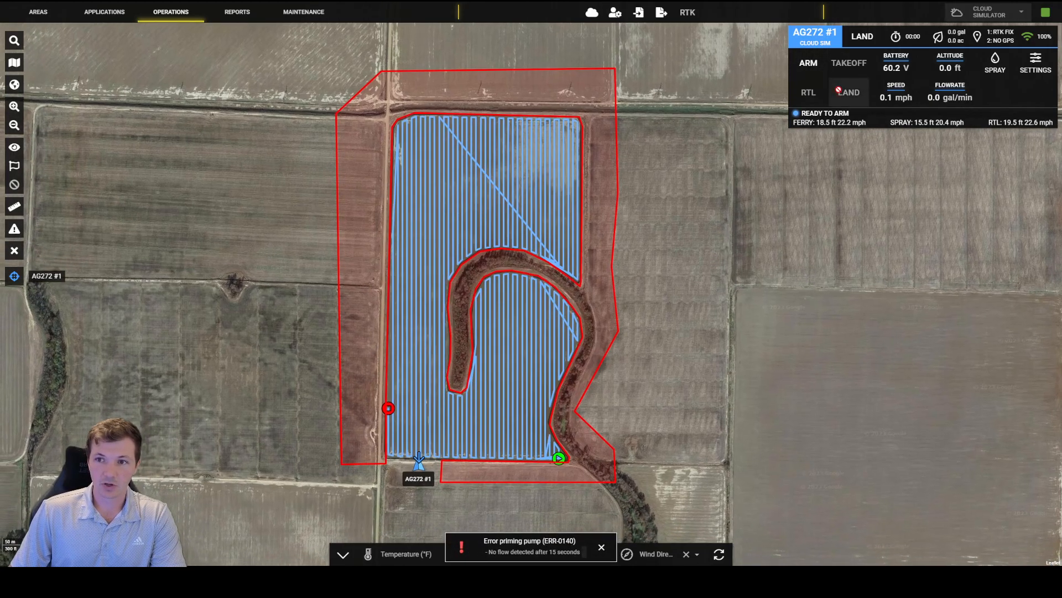
Step: Arm AG272 #1, launch it on the Application 12 mission, and dismiss the pump priming error
{"action": "left_click", "coordinate": [823, 75]}
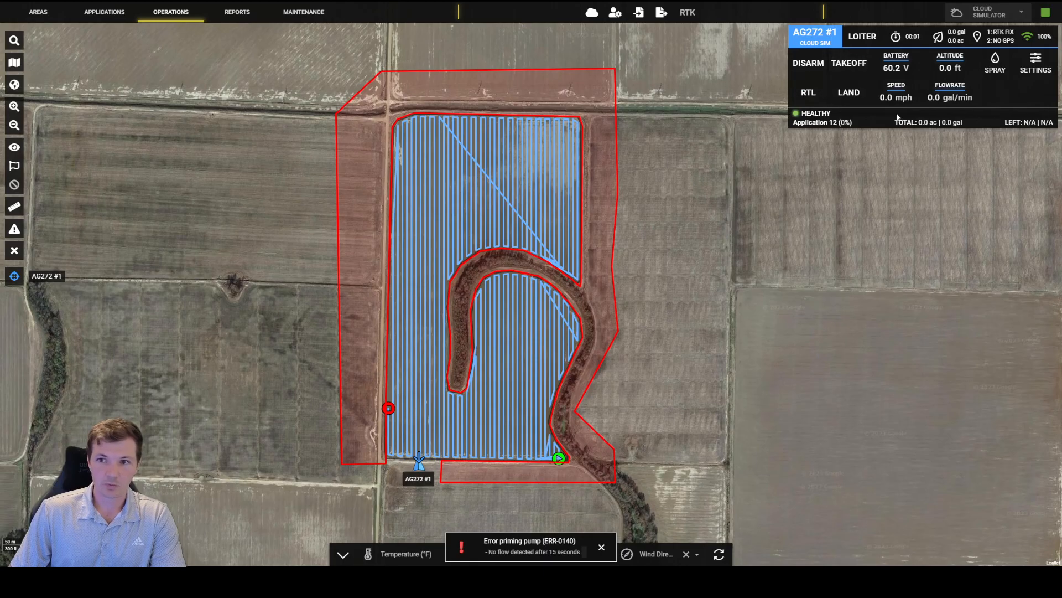
{"action": "left_click", "coordinate": [856, 72]}
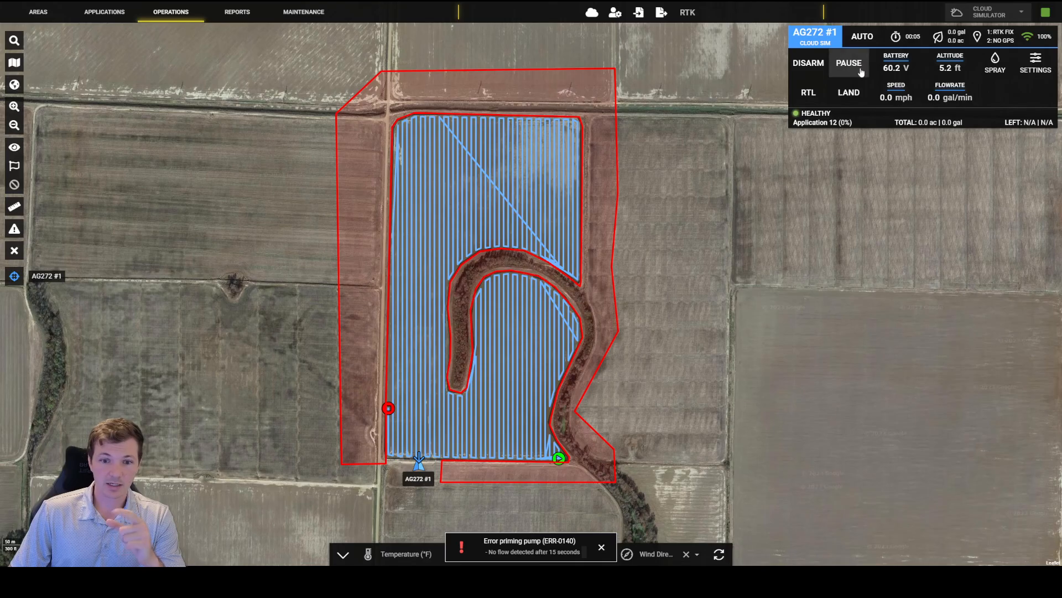
{"action": "left_click", "coordinate": [602, 546]}
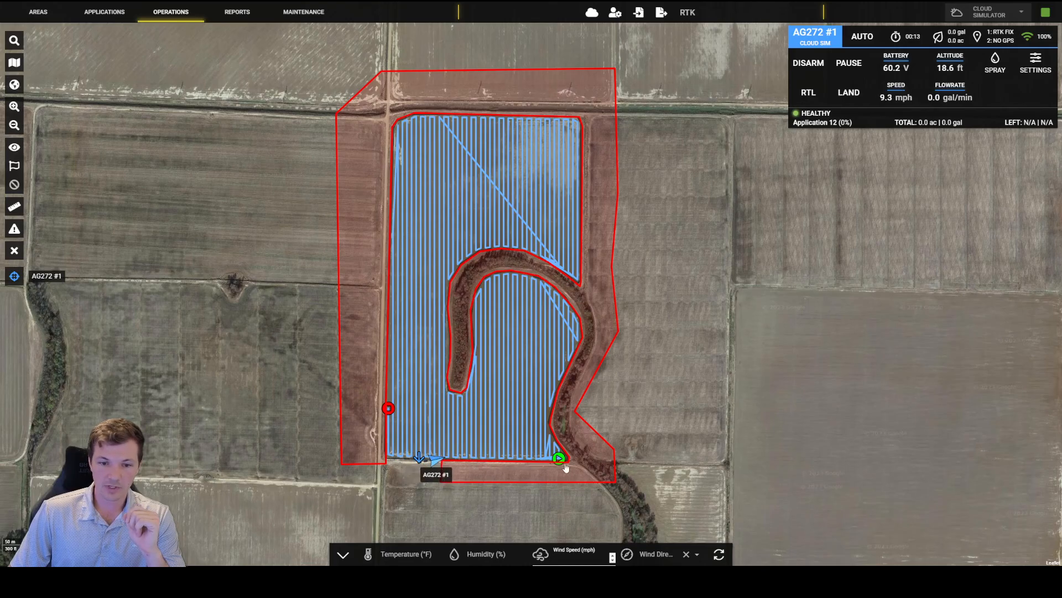
Step: Follow AG272 #1 on the map as it ferries along the field's southern edge to the mission start point
{"action": "scroll", "coordinate": [490, 461], "scroll_direction": "up", "scroll_amount": 3}
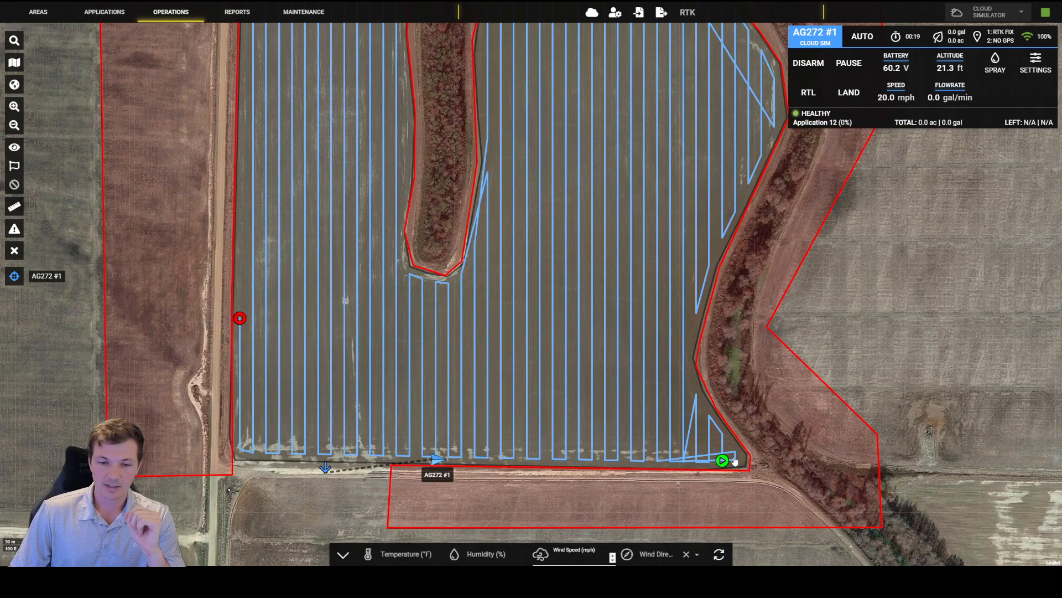
{"action": "scroll", "coordinate": [735, 461], "scroll_direction": "down", "scroll_amount": 2}
{"action": "scroll", "coordinate": [734, 460], "scroll_direction": "down", "scroll_amount": 1}
{"action": "left_click_drag", "start_coordinate": [762, 291], "coordinate": [706, 332]}
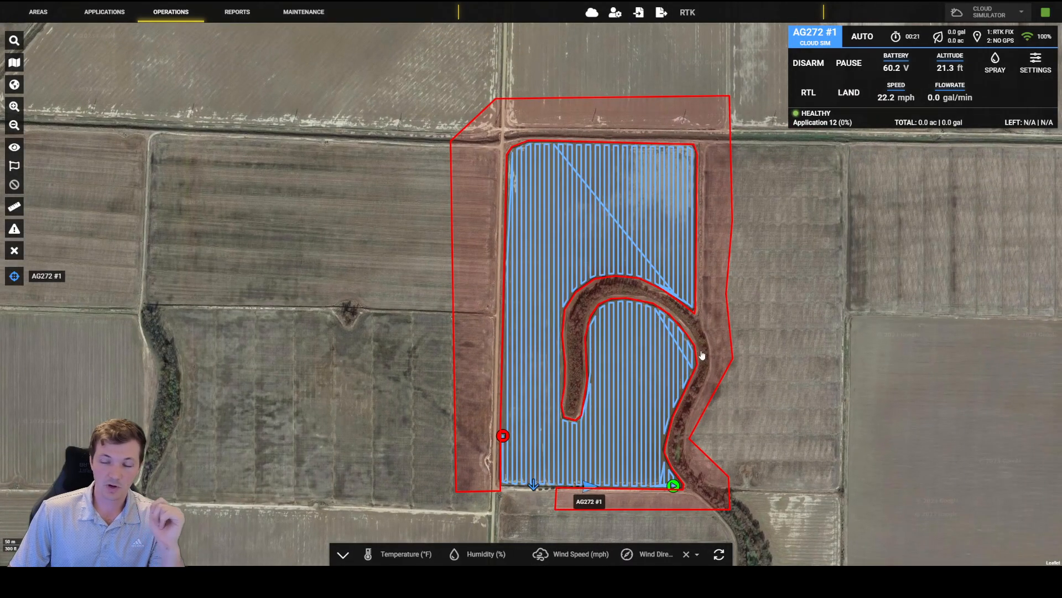
{"action": "scroll", "coordinate": [607, 263], "scroll_direction": "up", "scroll_amount": 2}
{"action": "left_click_drag", "start_coordinate": [679, 414], "coordinate": [597, 220]}
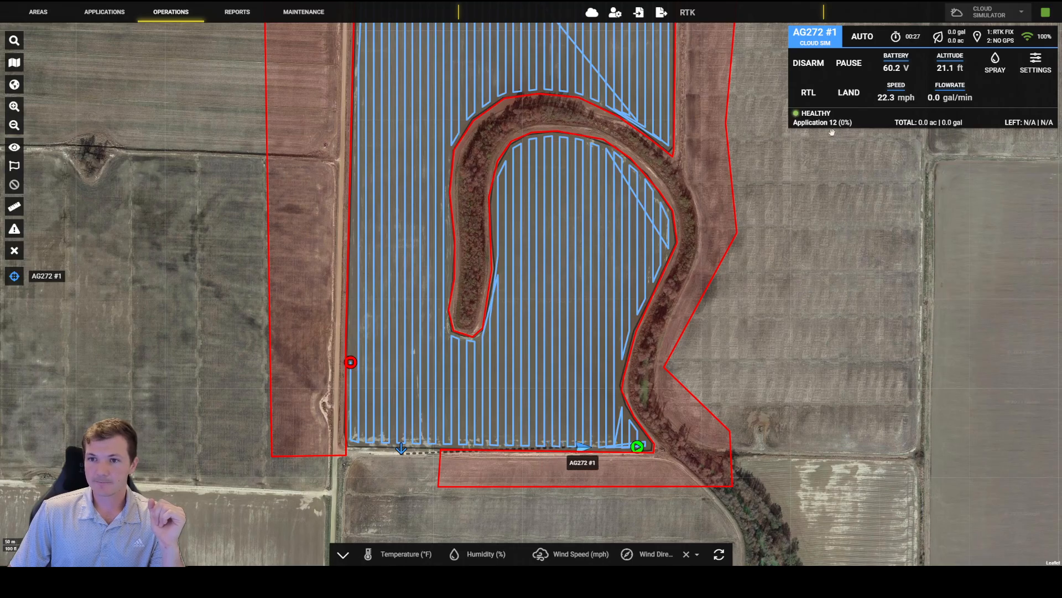
{"action": "scroll", "coordinate": [550, 293], "scroll_direction": "up", "scroll_amount": 2}
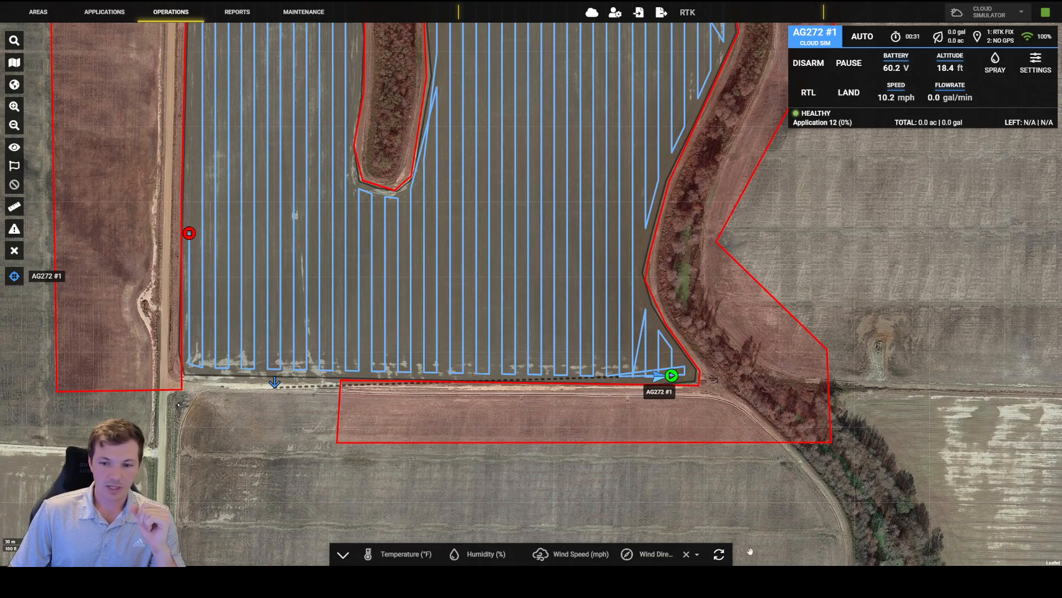
Step: Refresh the temperature, humidity, wind speed and wind direction readings for the operation
{"action": "left_click", "coordinate": [719, 554]}
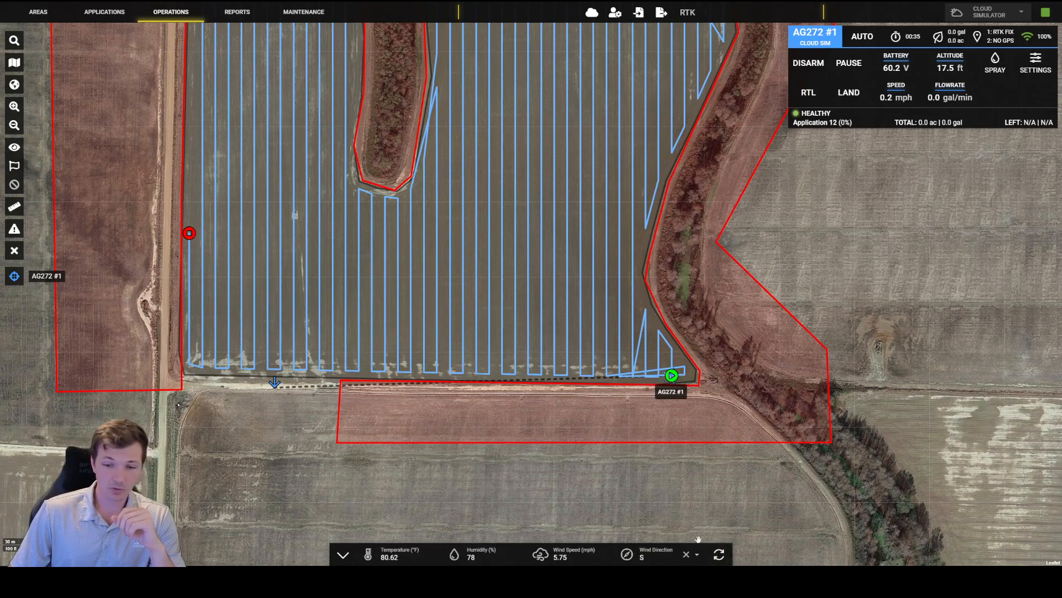
{"action": "scroll", "coordinate": [696, 418], "scroll_direction": "down", "scroll_amount": 2}
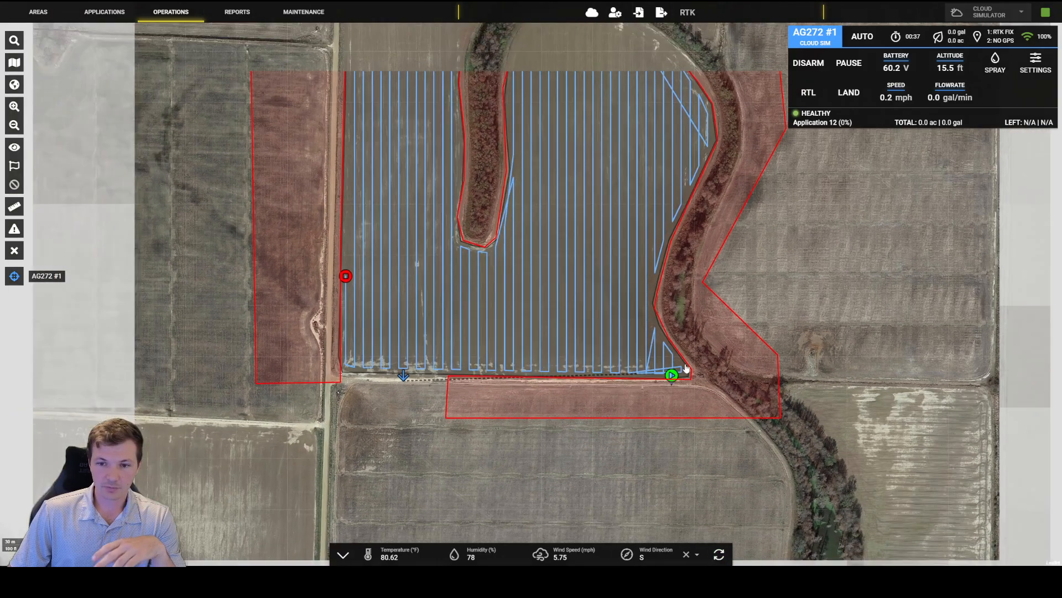
Step: Follow AG272 #1 on the map as it starts spraying the first passes in the field's southeastern corner
{"action": "scroll", "coordinate": [704, 239], "scroll_direction": "down", "scroll_amount": 2}
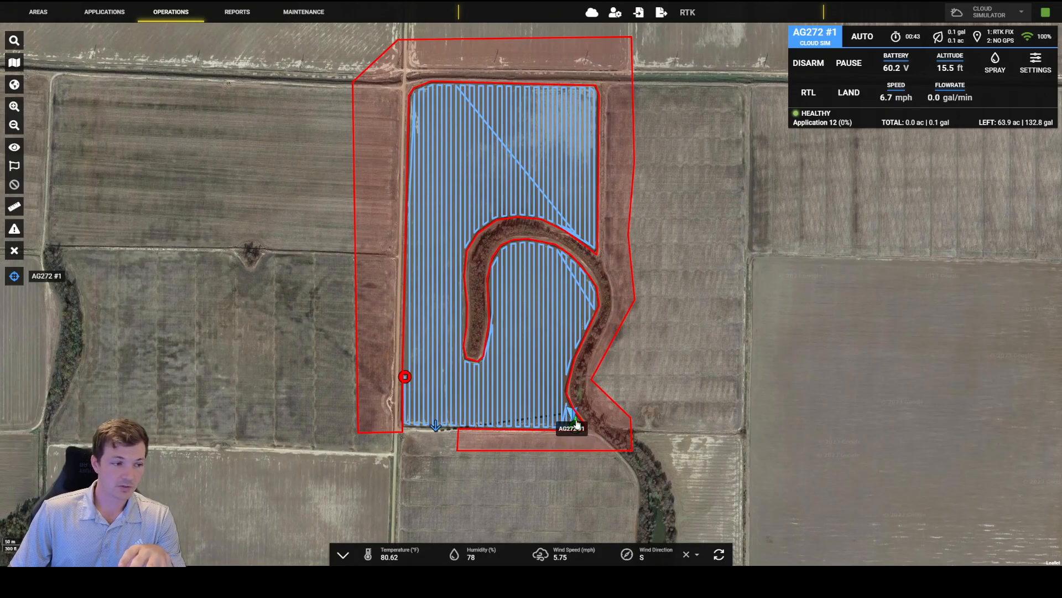
{"action": "scroll", "coordinate": [575, 498], "scroll_direction": "down", "scroll_amount": 3}
{"action": "scroll", "coordinate": [588, 503], "scroll_direction": "up", "scroll_amount": 3}
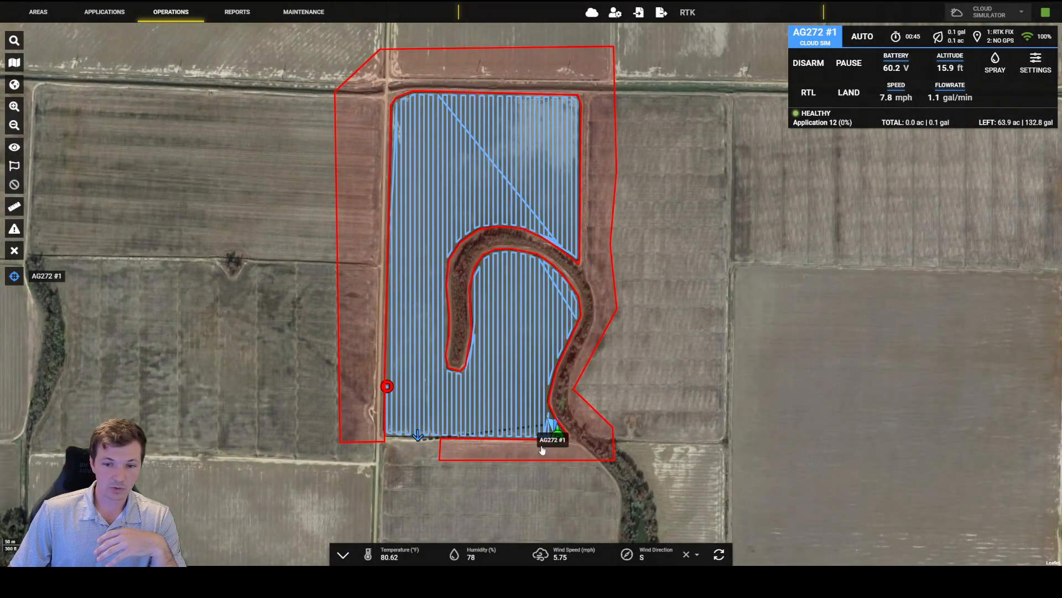
{"action": "scroll", "coordinate": [541, 447], "scroll_direction": "up", "scroll_amount": 2}
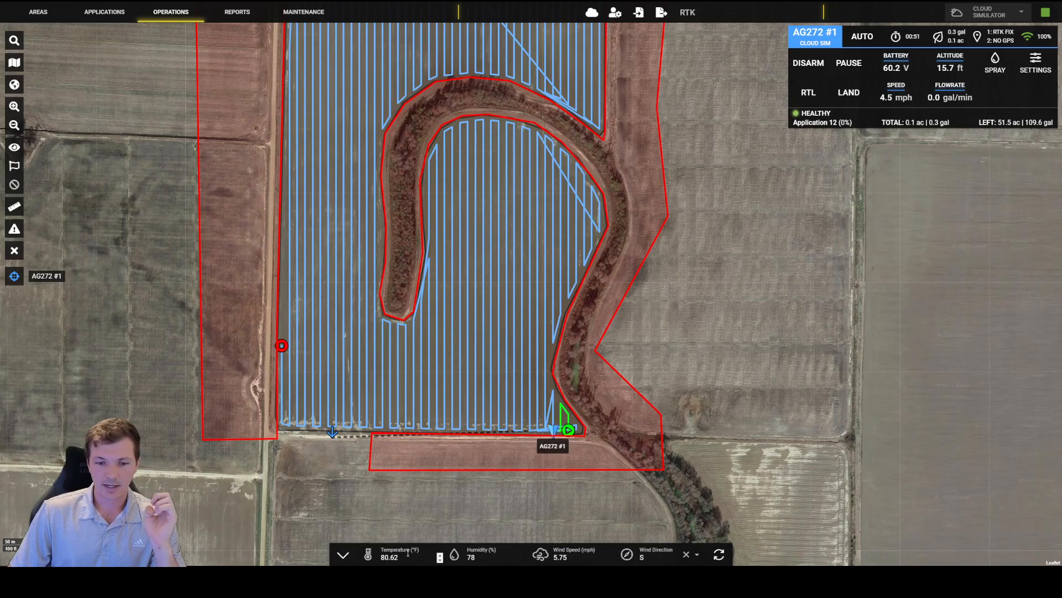
{"action": "scroll", "coordinate": [456, 519], "scroll_direction": "up", "scroll_amount": 2}
{"action": "scroll", "coordinate": [581, 450], "scroll_direction": "down", "scroll_amount": 1}
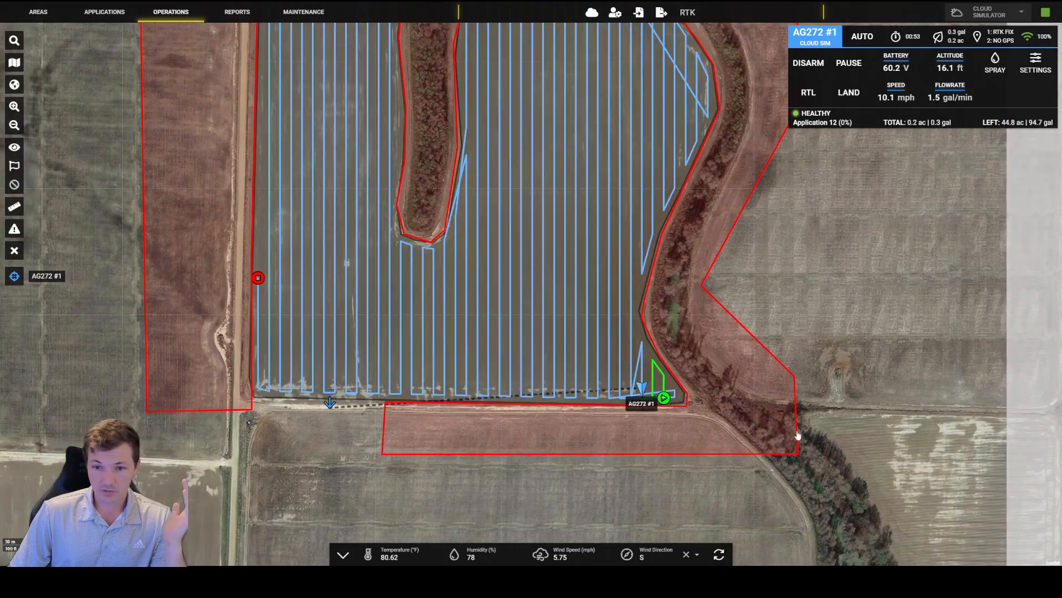
Step: Set the operation's wind speed to 9 mph
{"action": "left_click", "coordinate": [612, 557]}
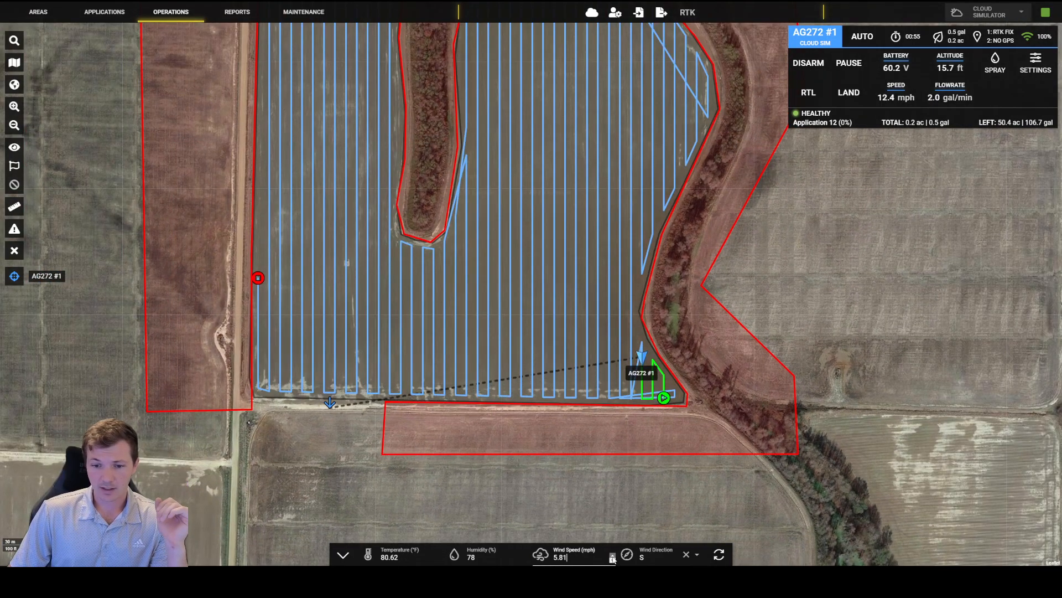
{"action": "key", "text": "BackSpace"}
{"action": "key", "text": "BackSpace"}
{"action": "key", "text": "BackSpace"}
{"action": "key", "text": "BackSpace"}
{"action": "type", "text": "11"}
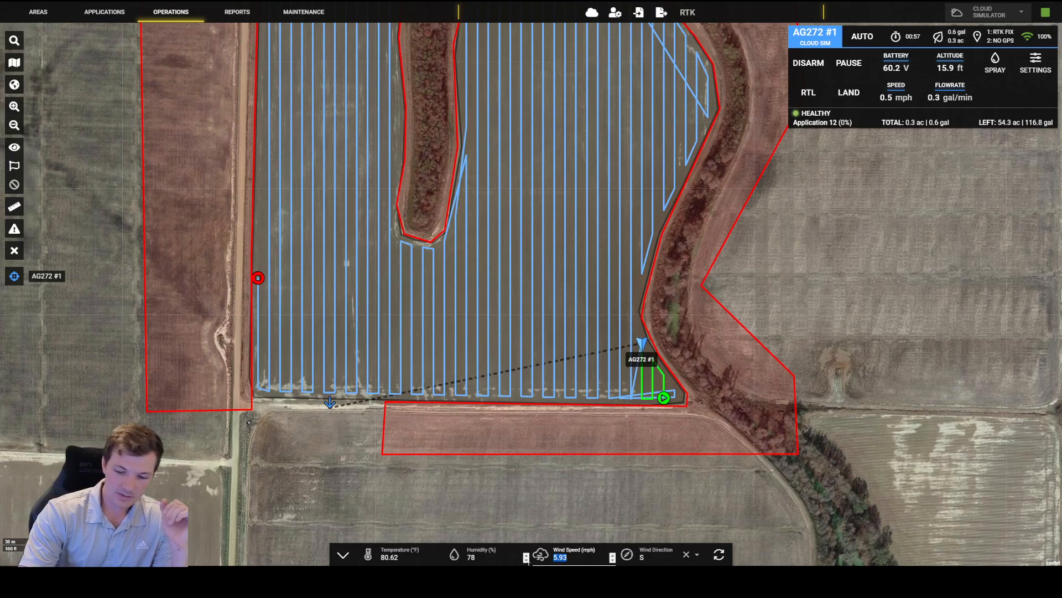
{"action": "left_click_drag", "start_coordinate": [572, 557], "coordinate": [527, 555]}
{"action": "type", "text": "9"}
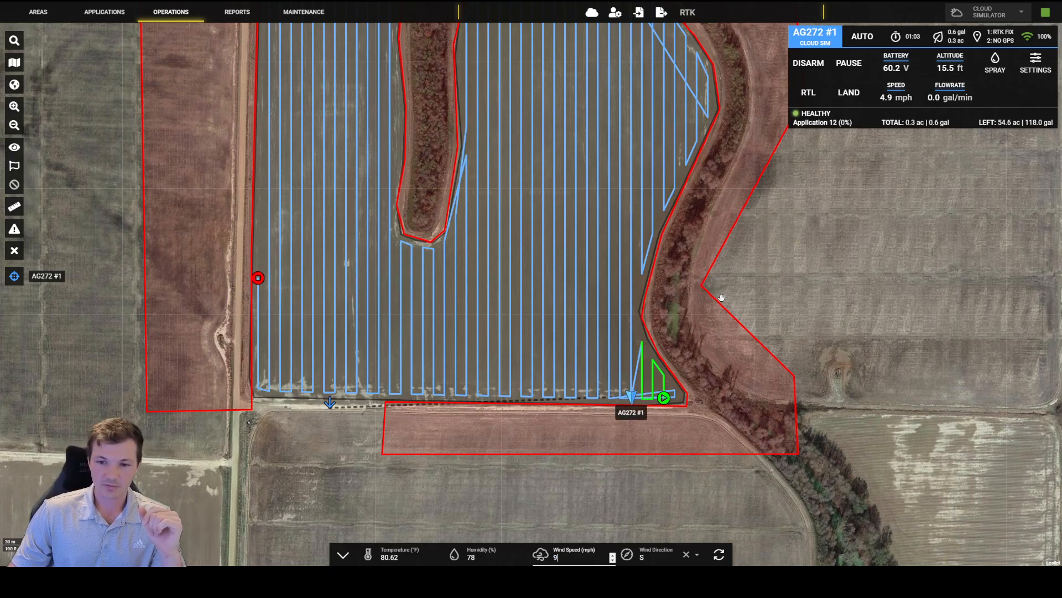
Step: Track AG272 #1's position and sprayed passes against the whole Application 12 field and its obstacle zones
{"action": "scroll", "coordinate": [715, 273], "scroll_direction": "down", "scroll_amount": 3}
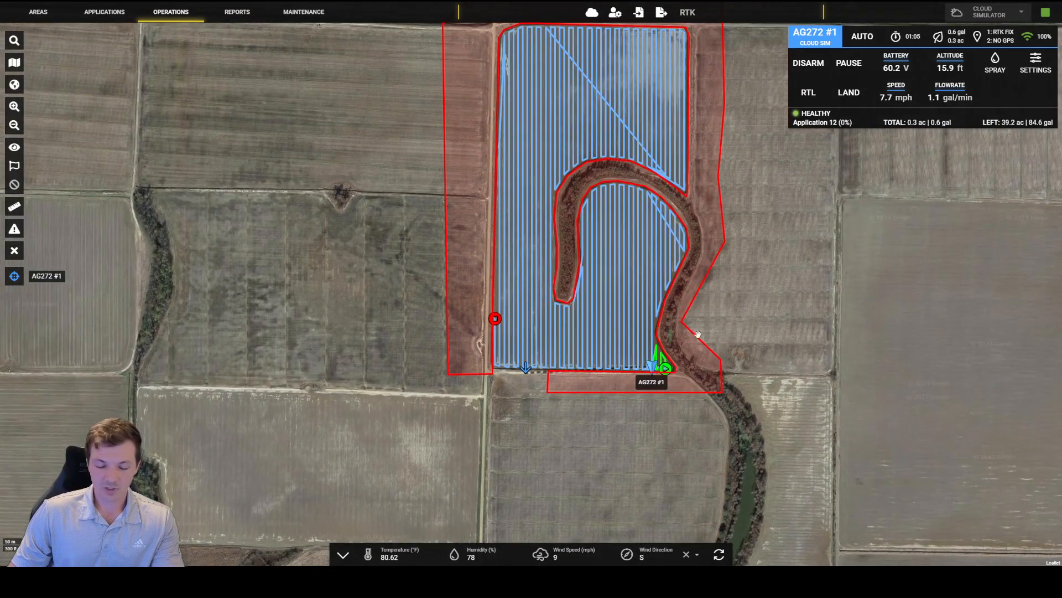
{"action": "scroll", "coordinate": [679, 410], "scroll_direction": "down", "scroll_amount": 2}
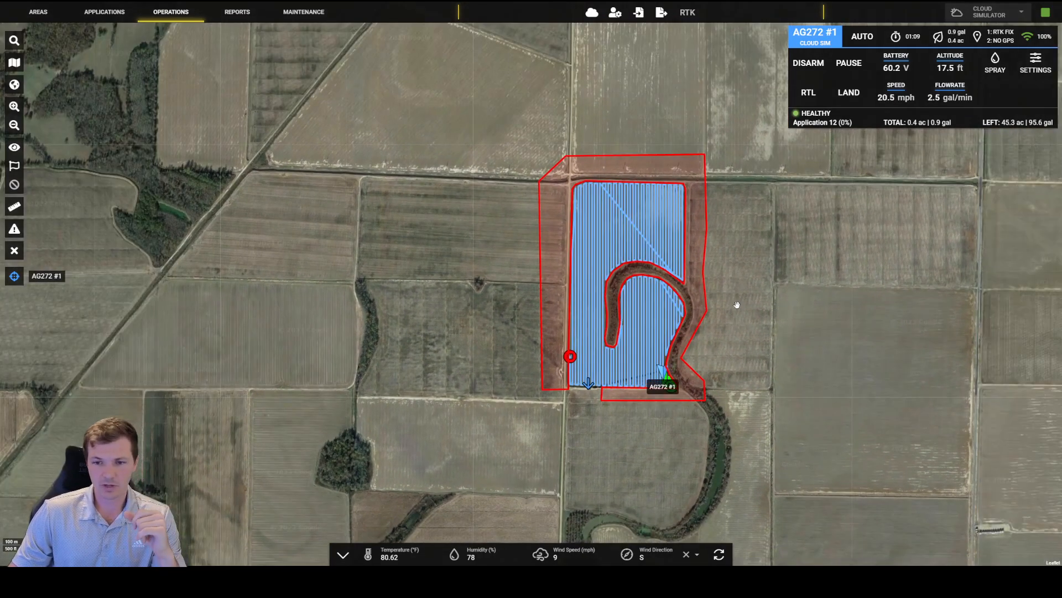
{"action": "scroll", "coordinate": [736, 304], "scroll_direction": "up", "scroll_amount": 2}
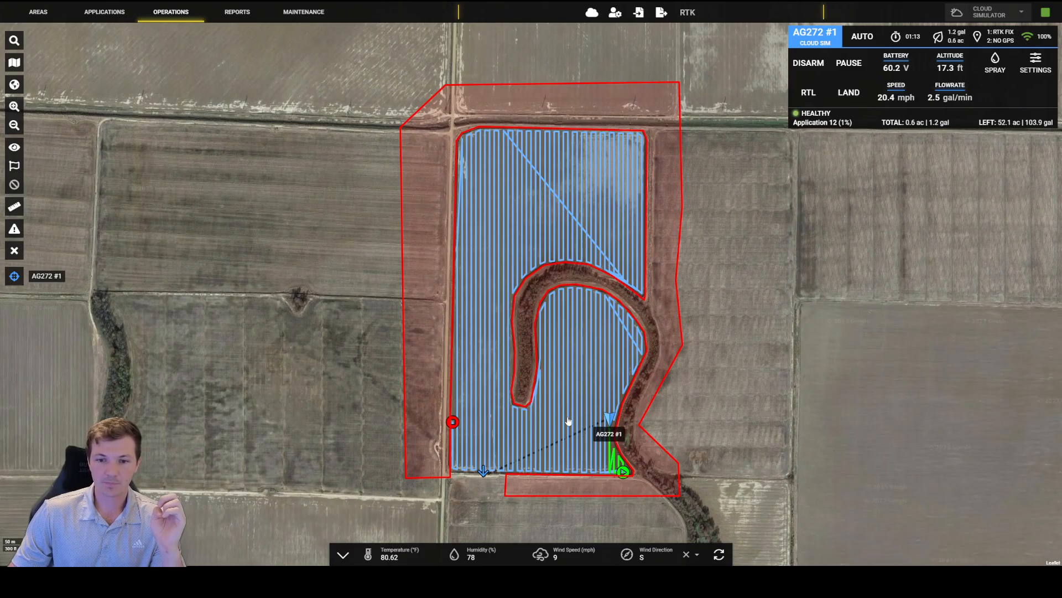
{"action": "scroll", "coordinate": [586, 408], "scroll_direction": "up", "scroll_amount": 1}
{"action": "left_click_drag", "start_coordinate": [558, 400], "coordinate": [563, 354]}
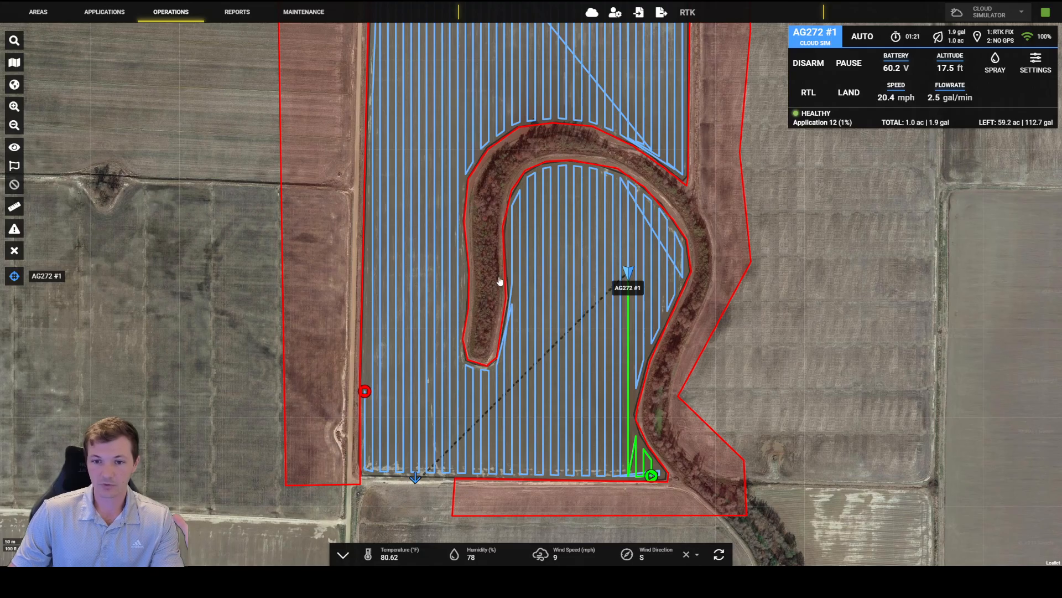
{"action": "left_click_drag", "start_coordinate": [500, 284], "coordinate": [499, 303]}
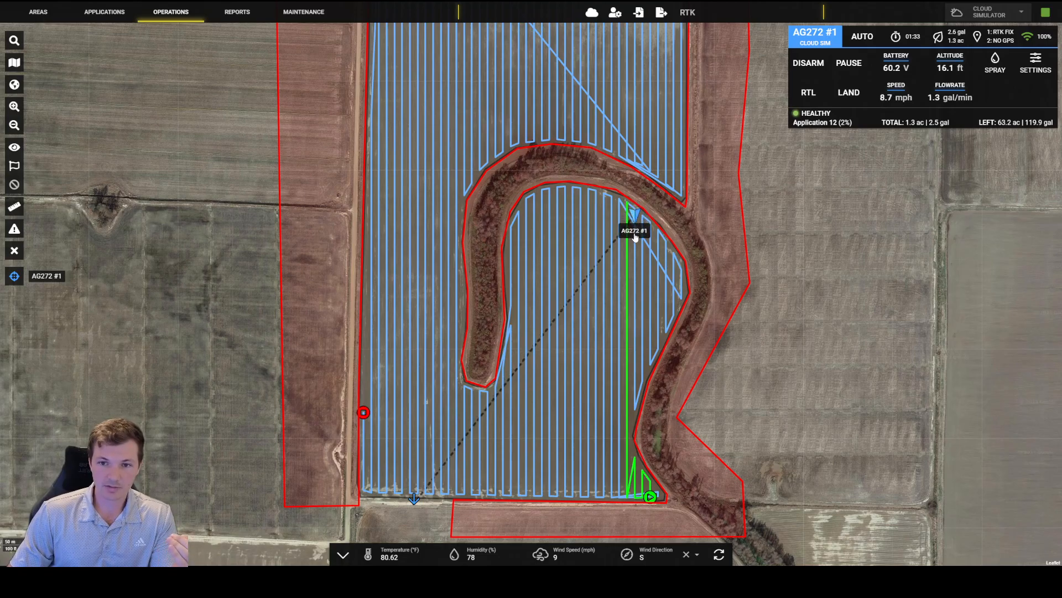
Step: Move the drone's home point slightly southwest, just outside the field's southern edge, and check its new position
{"action": "mouse_move", "coordinate": [416, 508]}
{"action": "left_mouse_down"}
{"action": "mouse_move", "coordinate": [415, 464]}
{"action": "mouse_move", "coordinate": [402, 468]}
{"action": "left_mouse_up"}
{"action": "left_click", "coordinate": [475, 291]}
{"action": "left_click", "coordinate": [475, 291]}
{"action": "left_click", "coordinate": [513, 303]}
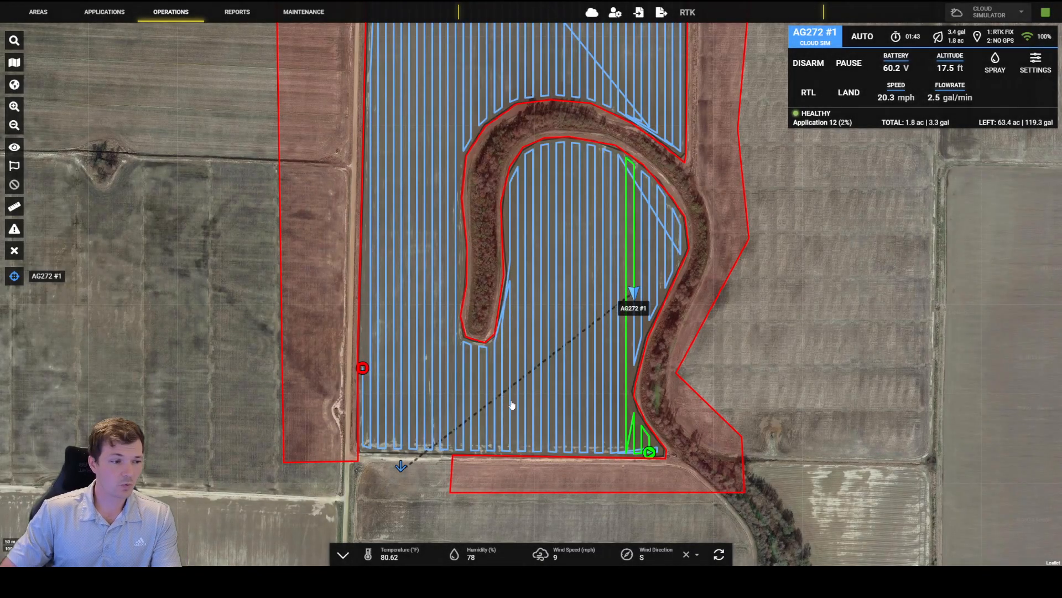
{"action": "scroll", "coordinate": [473, 418], "scroll_direction": "up", "scroll_amount": 1}
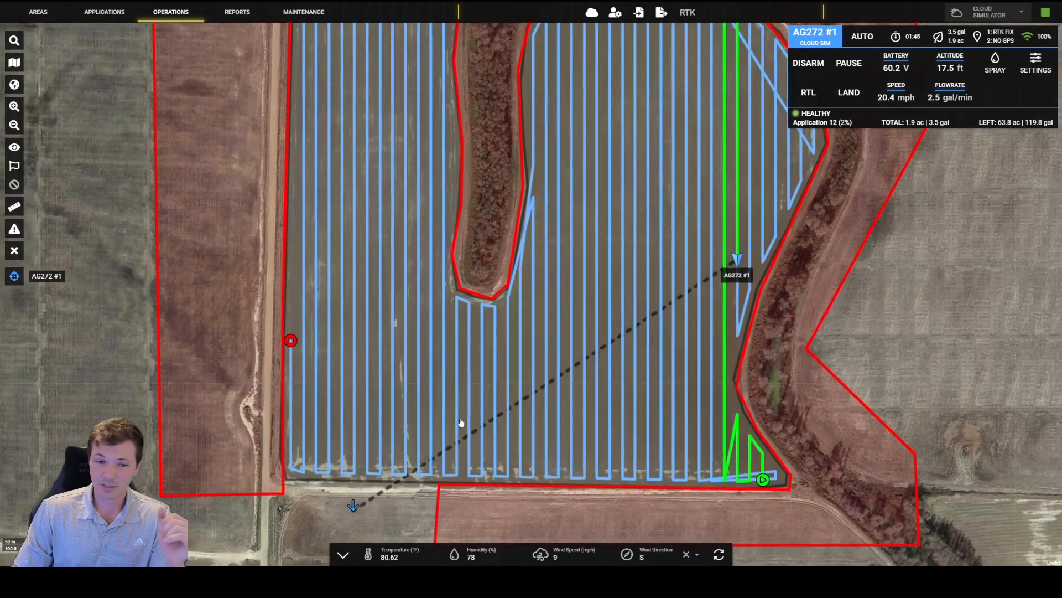
{"action": "scroll", "coordinate": [350, 429], "scroll_direction": "down", "scroll_amount": 1}
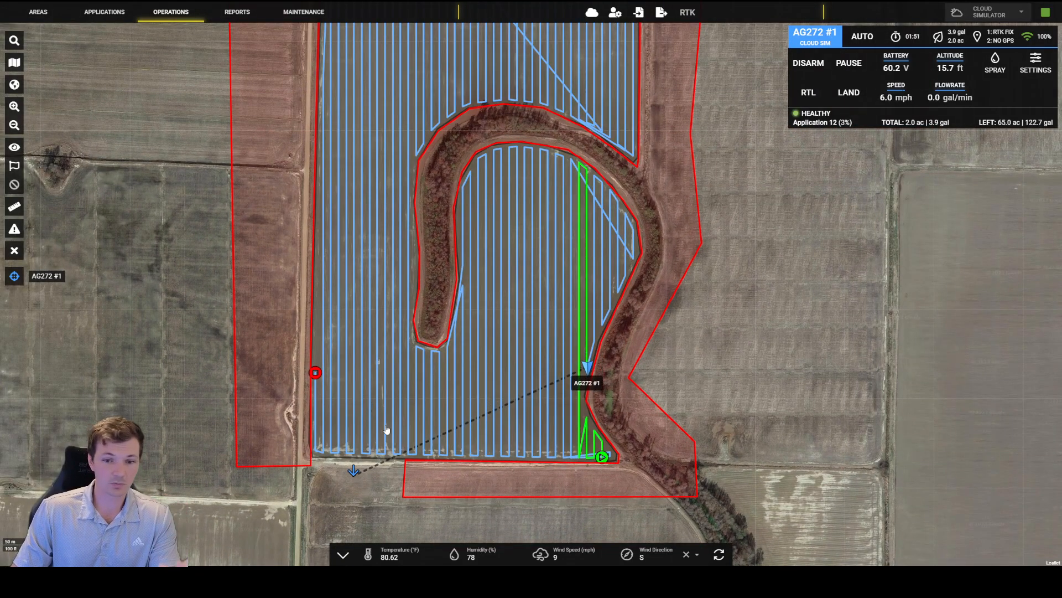
Step: Examine up close how AG272 #1 flies the spray passes along the eastern tree-line obstacle
{"action": "scroll", "coordinate": [609, 332], "scroll_direction": "up", "scroll_amount": 3}
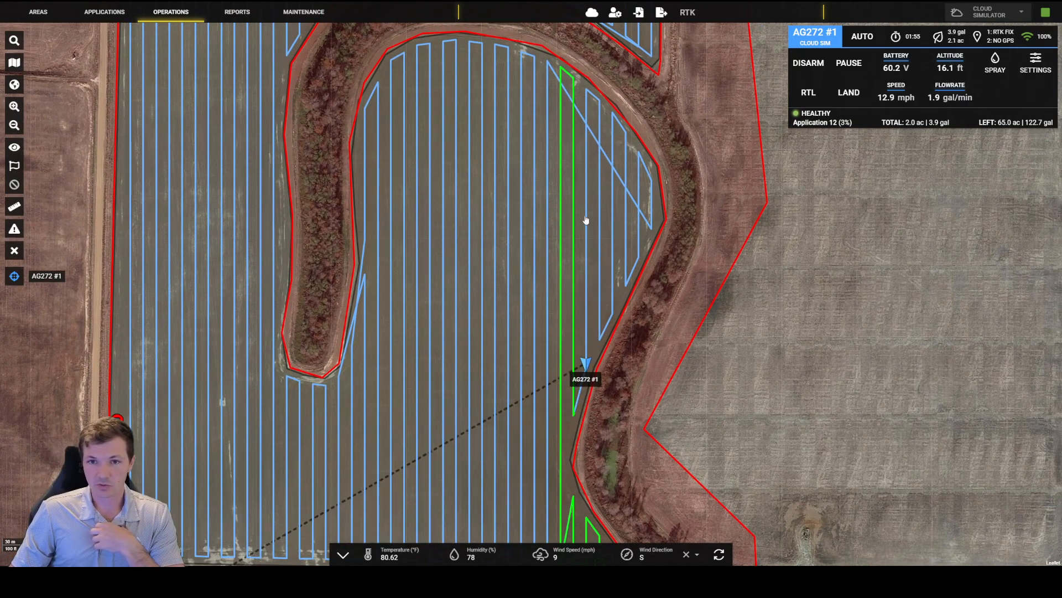
{"action": "scroll", "coordinate": [589, 354], "scroll_direction": "up", "scroll_amount": 2}
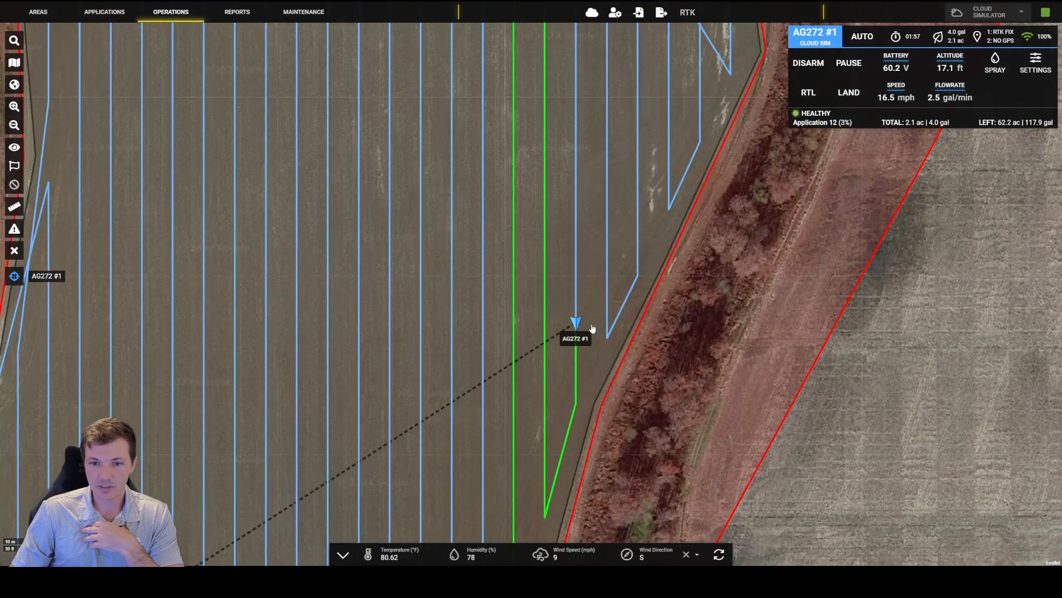
{"action": "scroll", "coordinate": [588, 249], "scroll_direction": "up", "scroll_amount": 1}
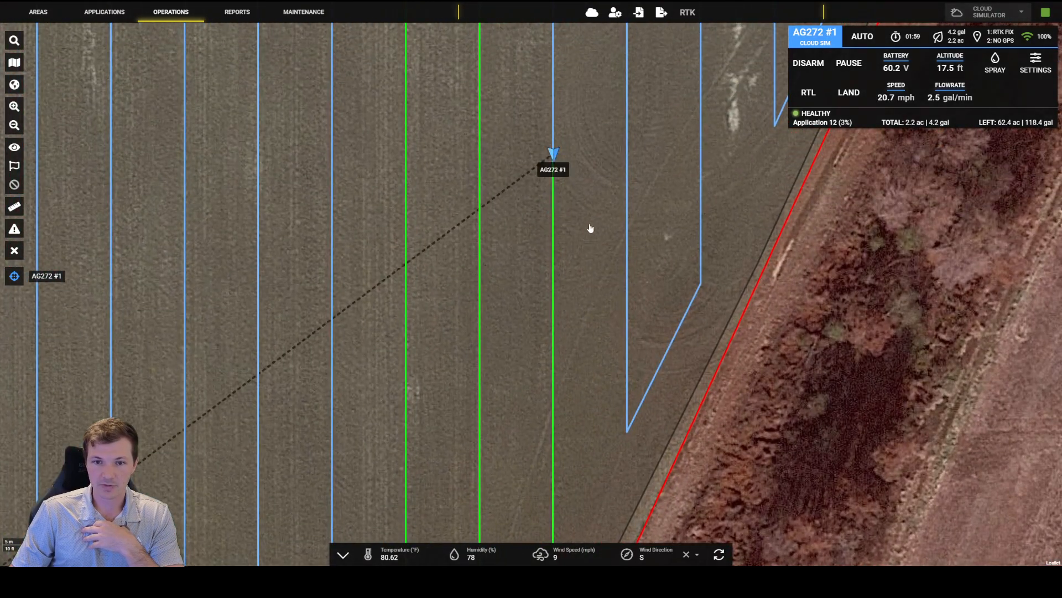
{"action": "scroll", "coordinate": [590, 228], "scroll_direction": "down", "scroll_amount": 2}
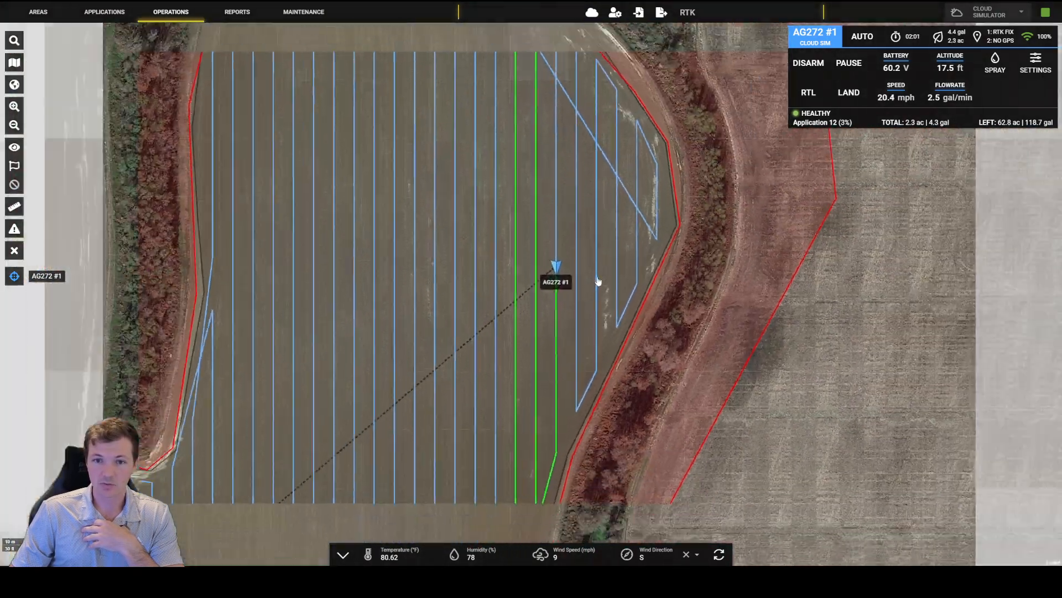
{"action": "scroll", "coordinate": [603, 271], "scroll_direction": "down", "scroll_amount": 3}
{"action": "scroll", "coordinate": [608, 257], "scroll_direction": "up", "scroll_amount": 1}
{"action": "scroll", "coordinate": [603, 248], "scroll_direction": "up", "scroll_amount": 2}
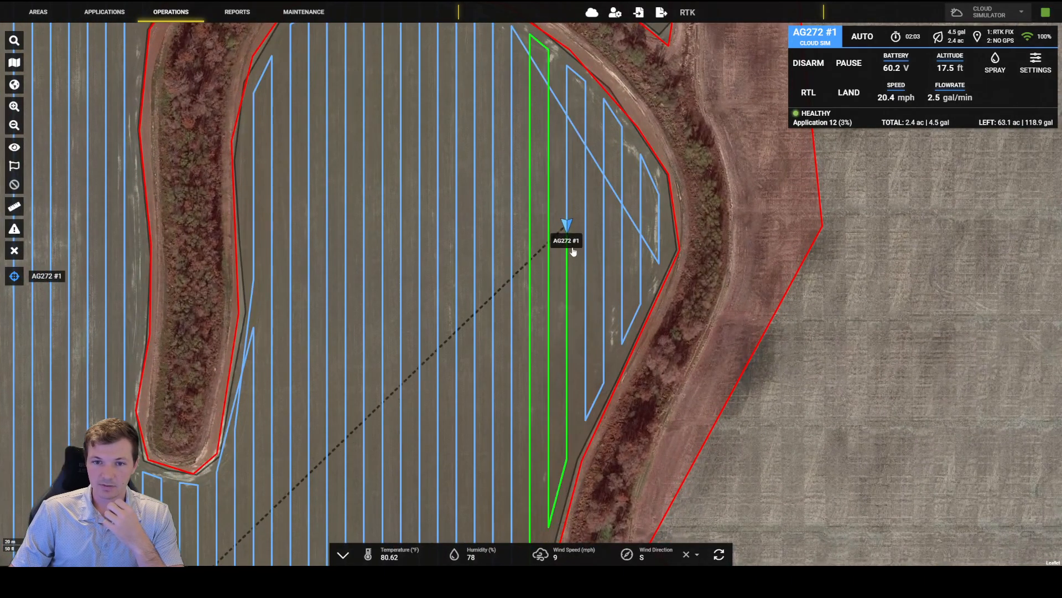
{"action": "scroll", "coordinate": [617, 146], "scroll_direction": "down", "scroll_amount": 2}
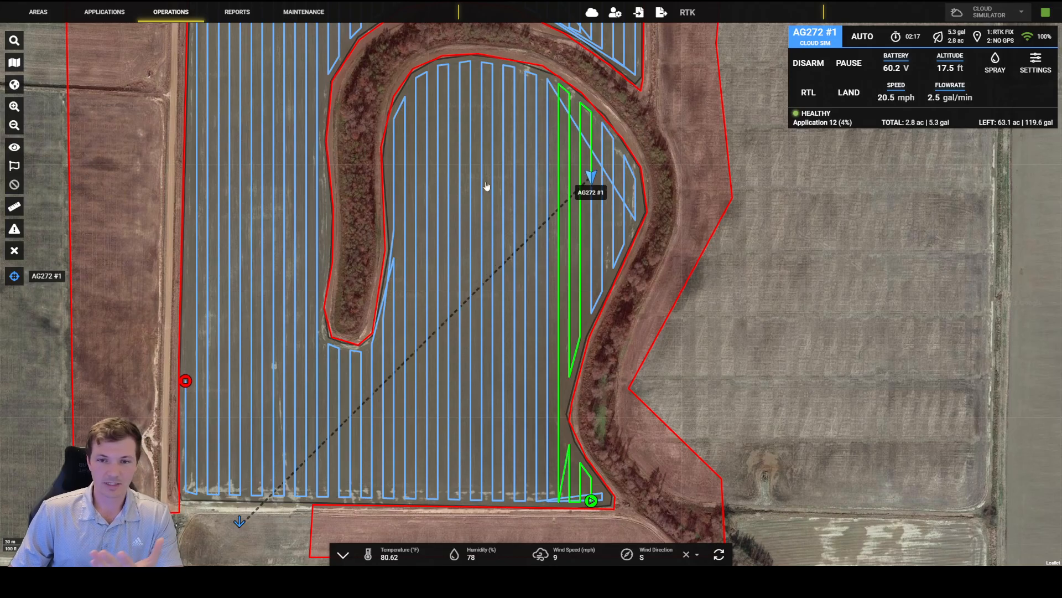
Step: Monitor the completed spray passes inside the tree-line bend relative to the rest of the field
{"action": "scroll", "coordinate": [481, 188], "scroll_direction": "down", "scroll_amount": 1}
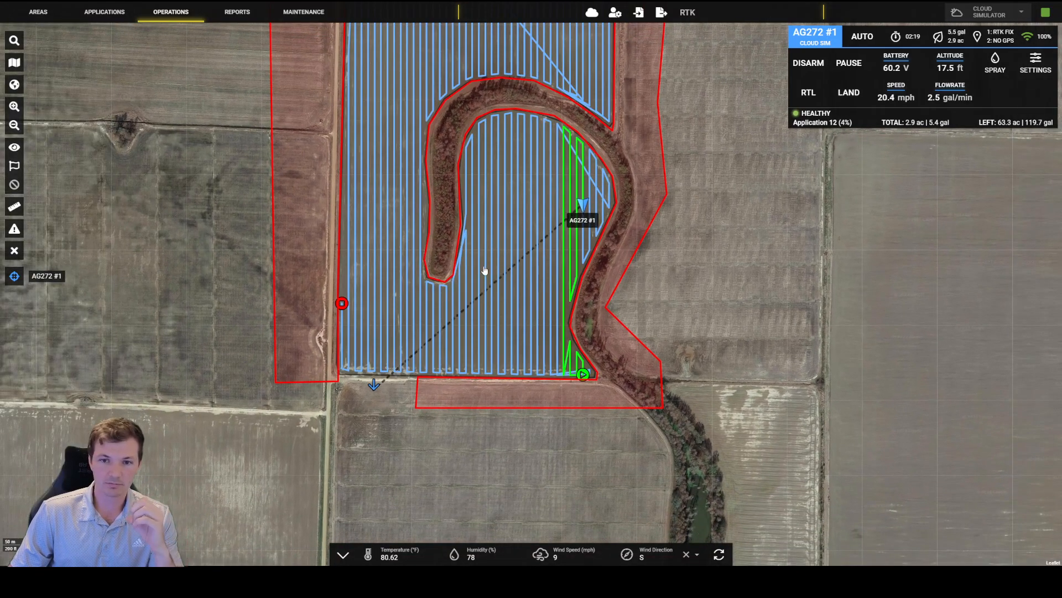
{"action": "scroll", "coordinate": [498, 255], "scroll_direction": "down", "scroll_amount": 1}
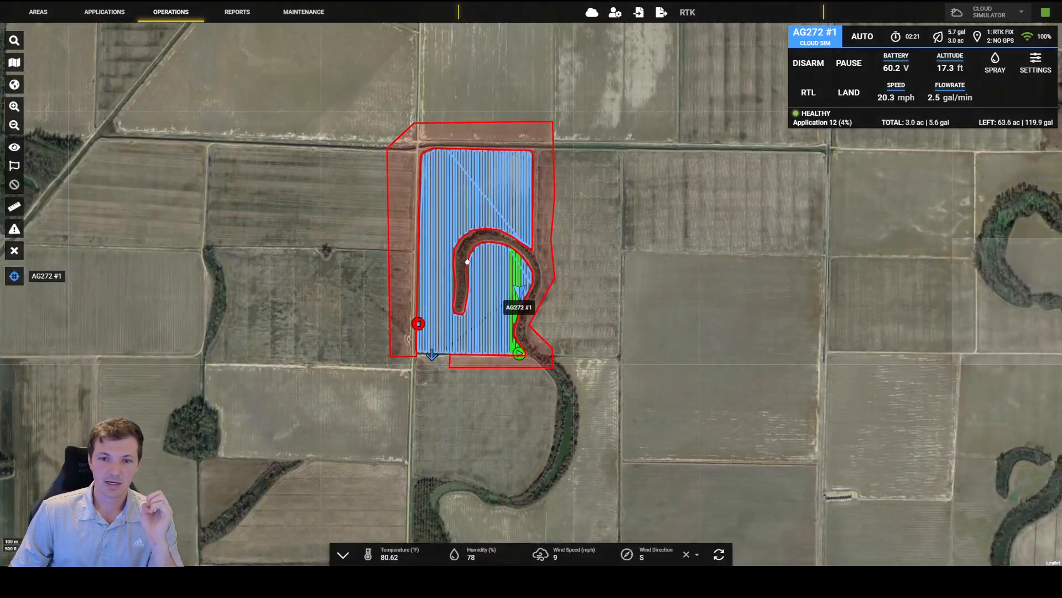
{"action": "scroll", "coordinate": [487, 277], "scroll_direction": "up", "scroll_amount": 1}
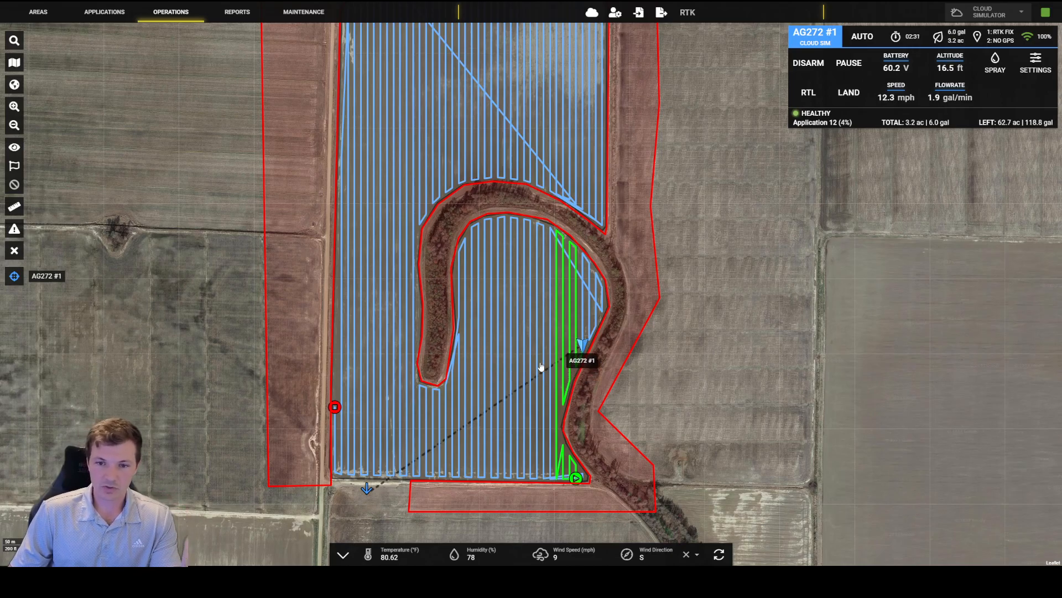
{"action": "scroll", "coordinate": [597, 265], "scroll_direction": "down", "scroll_amount": 1}
{"action": "scroll", "coordinate": [598, 265], "scroll_direction": "up", "scroll_amount": 3}
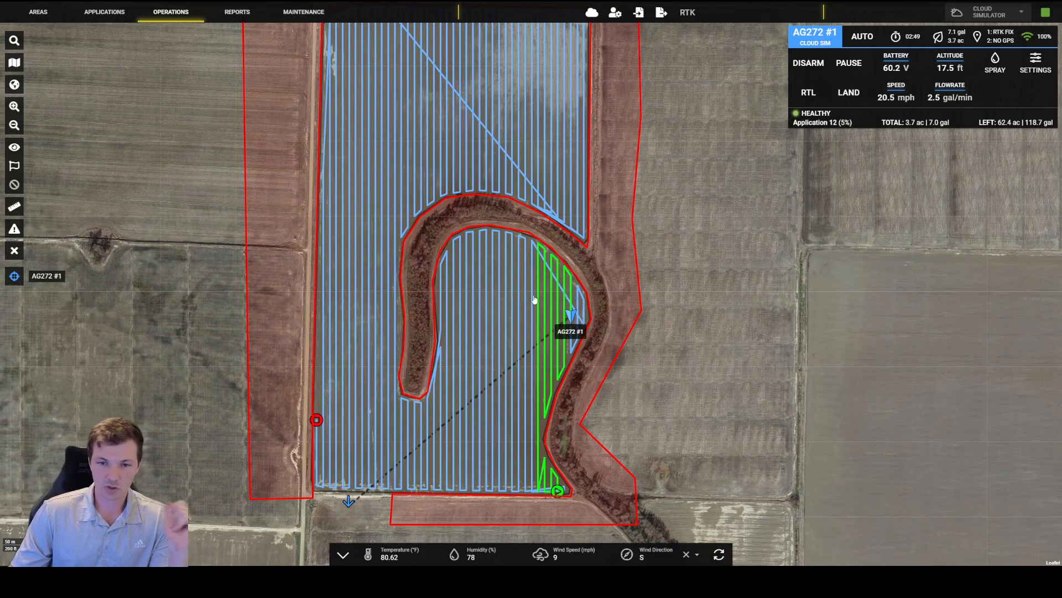
{"action": "left_click_drag", "start_coordinate": [646, 254], "coordinate": [636, 285]}
{"action": "scroll", "coordinate": [637, 285], "scroll_direction": "down", "scroll_amount": 2}
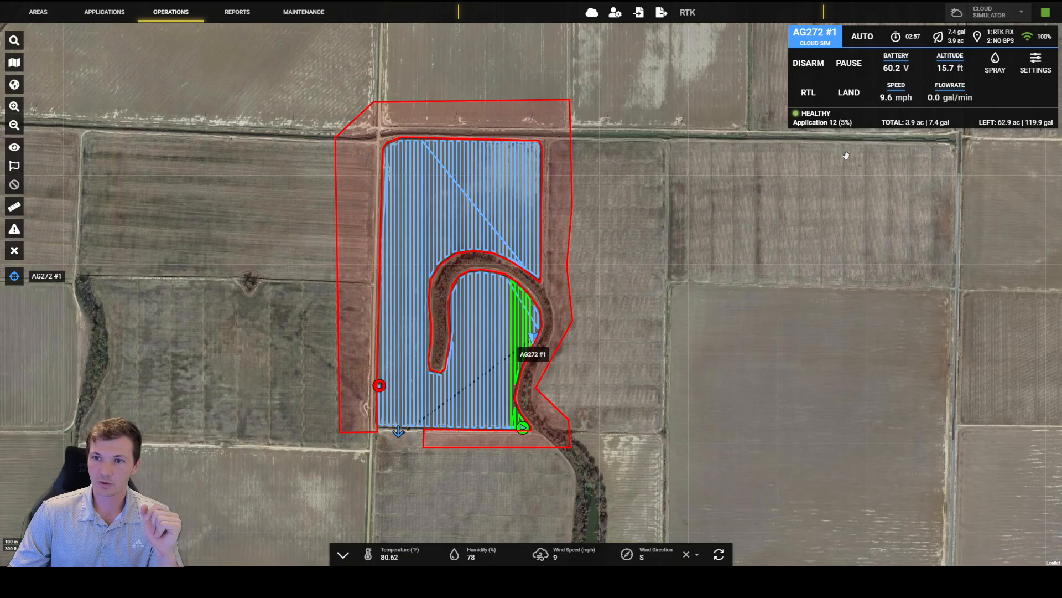
{"action": "scroll", "coordinate": [598, 236], "scroll_direction": "up", "scroll_amount": 2}
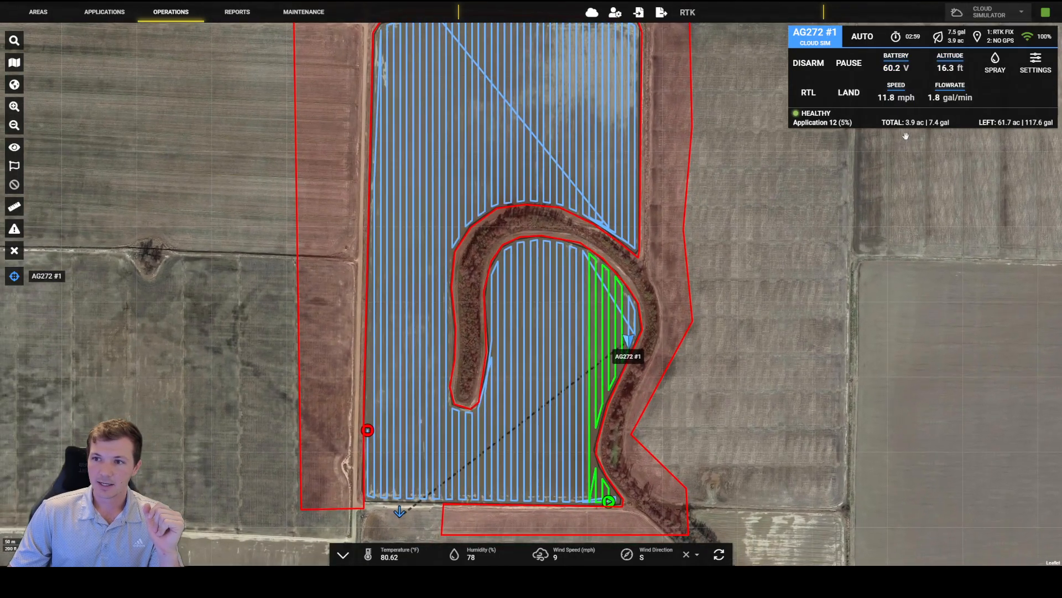
Step: Review Application 12's progress, total and remaining acreage and gallons, and inspect the ferry line back to the unsprayed passes
{"action": "left_click_drag", "start_coordinate": [949, 122], "coordinate": [795, 123]}
{"action": "left_click", "coordinate": [846, 122]}
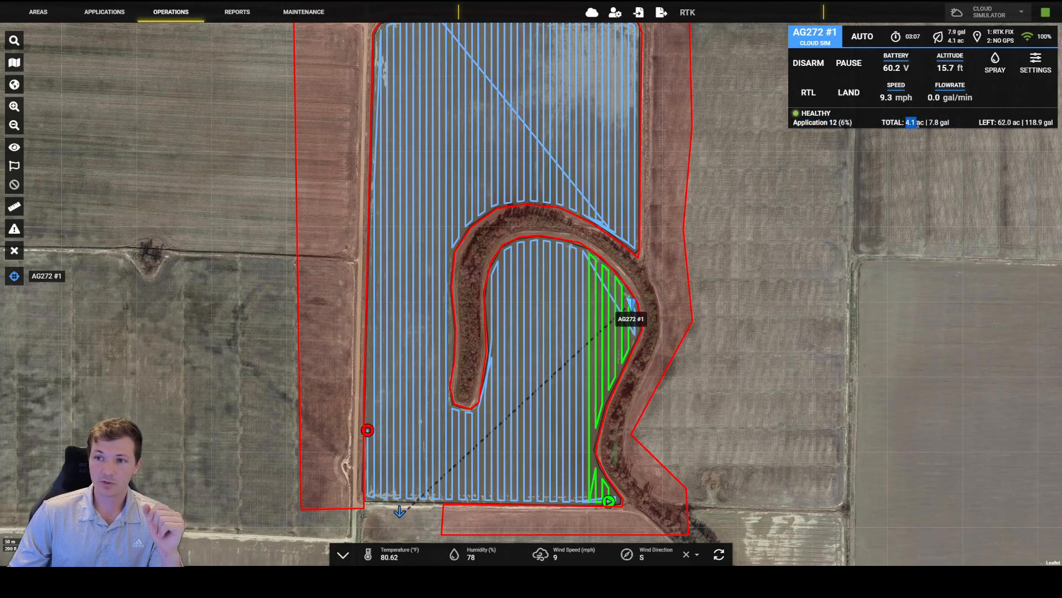
{"action": "left_click_drag", "start_coordinate": [949, 122], "coordinate": [925, 122]}
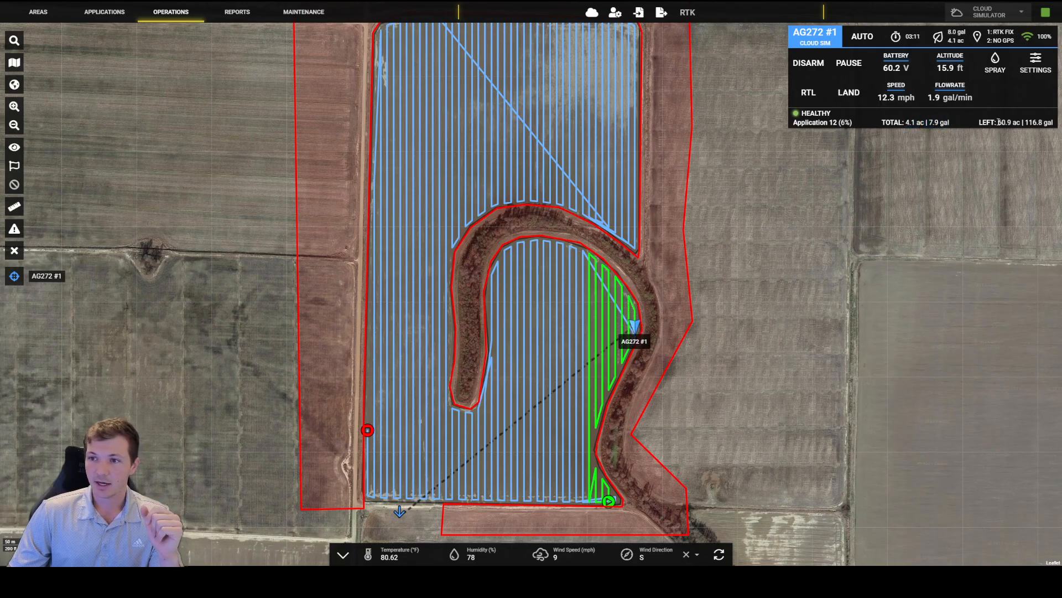
{"action": "mouse_move", "coordinate": [1015, 121]}
{"action": "left_mouse_down"}
{"action": "mouse_move", "coordinate": [996, 123]}
{"action": "mouse_move", "coordinate": [1025, 123]}
{"action": "left_mouse_up"}
{"action": "left_click", "coordinate": [1031, 132]}
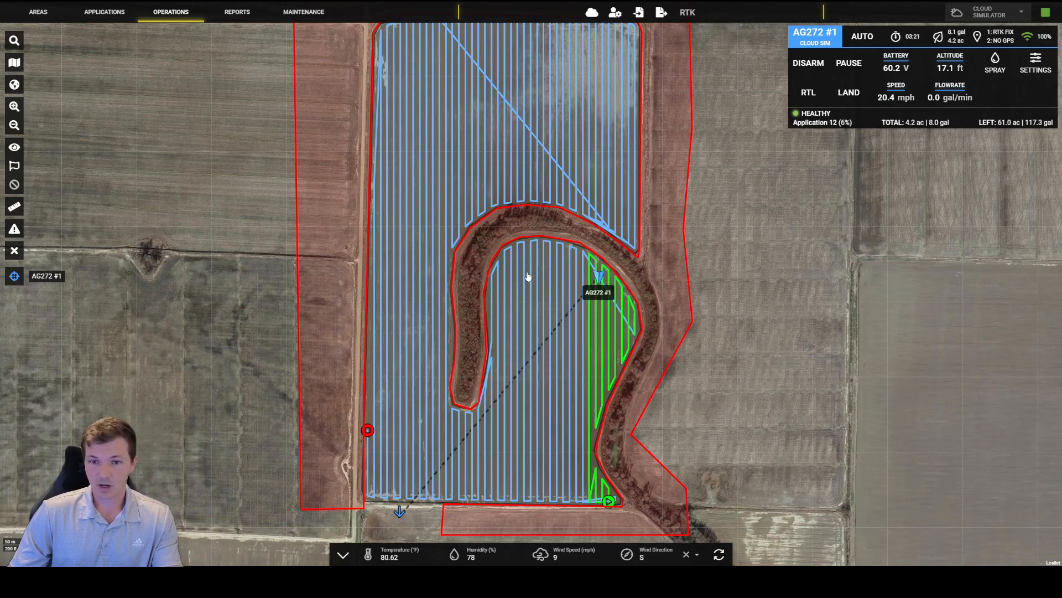
{"action": "scroll", "coordinate": [529, 276], "scroll_direction": "up", "scroll_amount": 2}
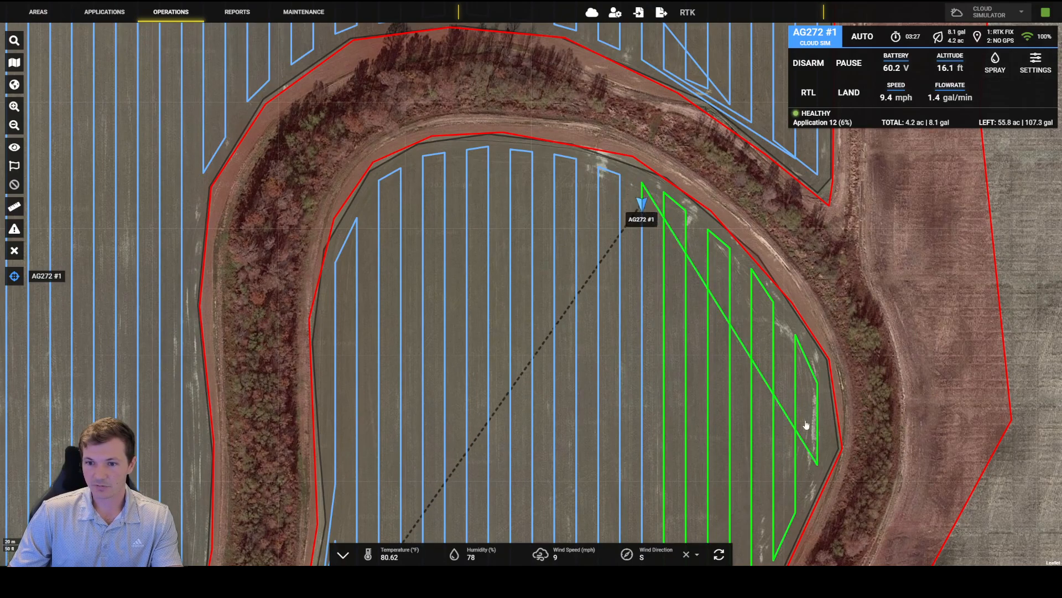
{"action": "scroll", "coordinate": [780, 436], "scroll_direction": "down", "scroll_amount": 3}
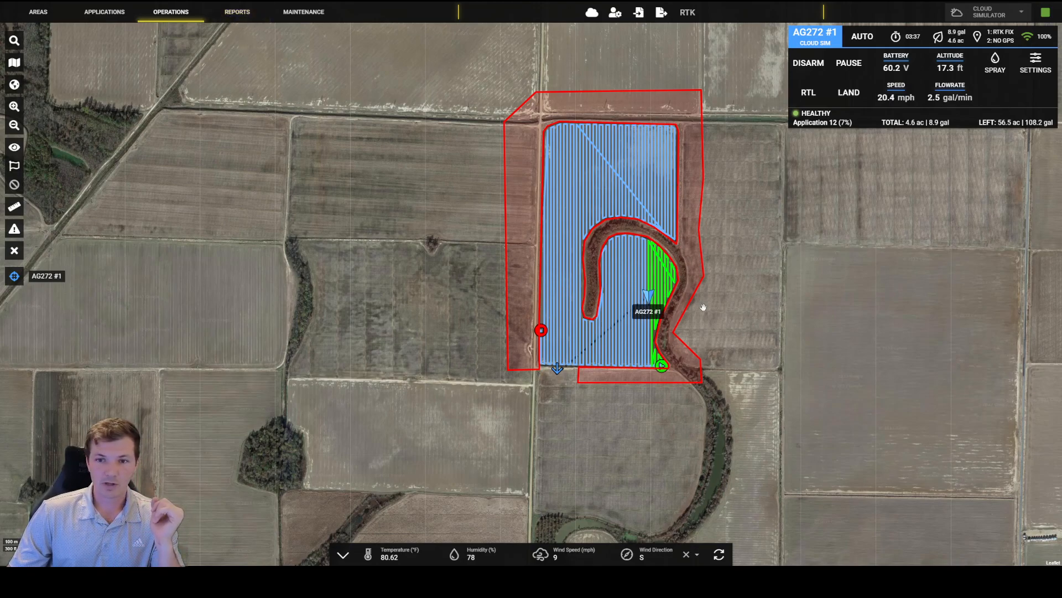
Step: Open Application 12's report, bring up its download save dialog, and cancel the save
{"action": "left_click", "coordinate": [236, 17]}
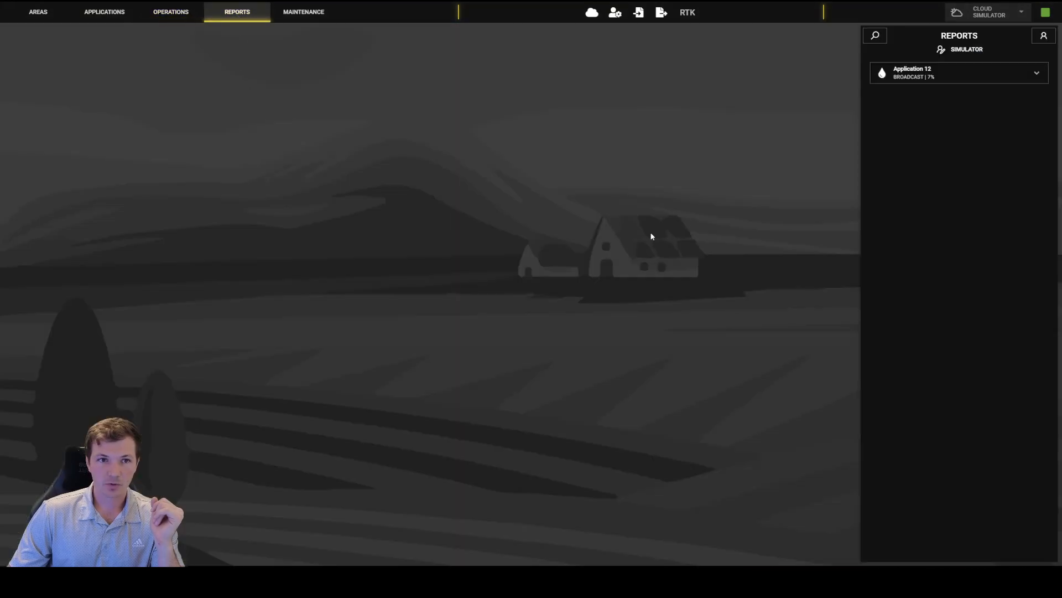
{"action": "left_click", "coordinate": [990, 80]}
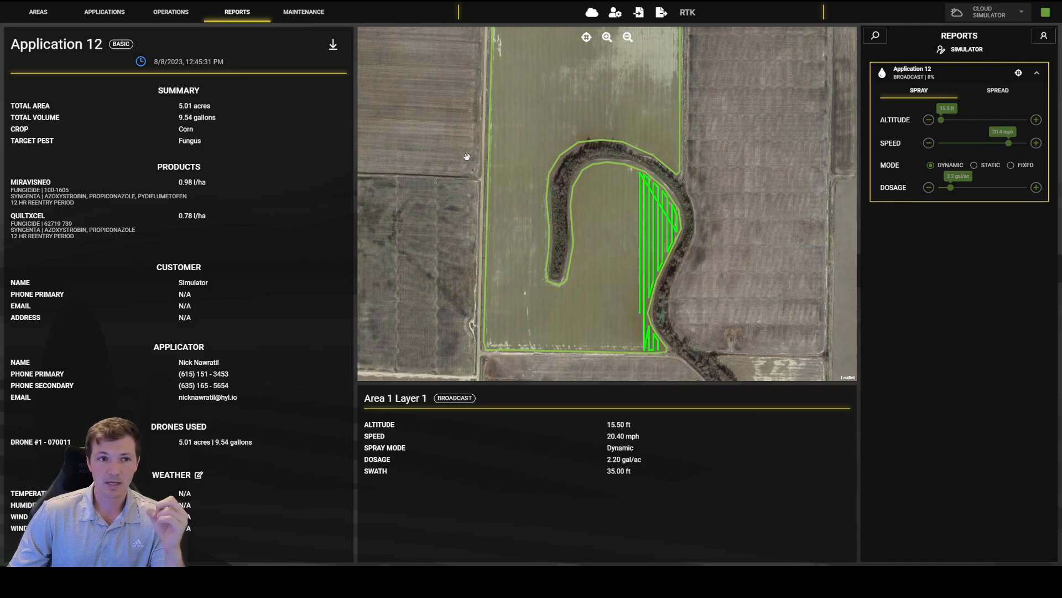
{"action": "left_click", "coordinate": [333, 44]}
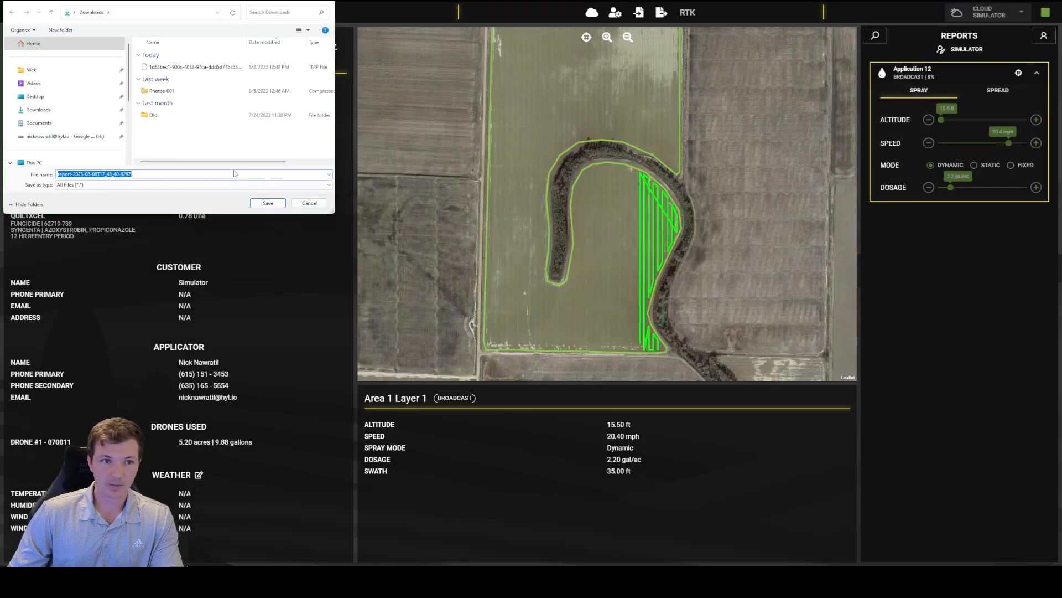
{"action": "left_click", "coordinate": [311, 204]}
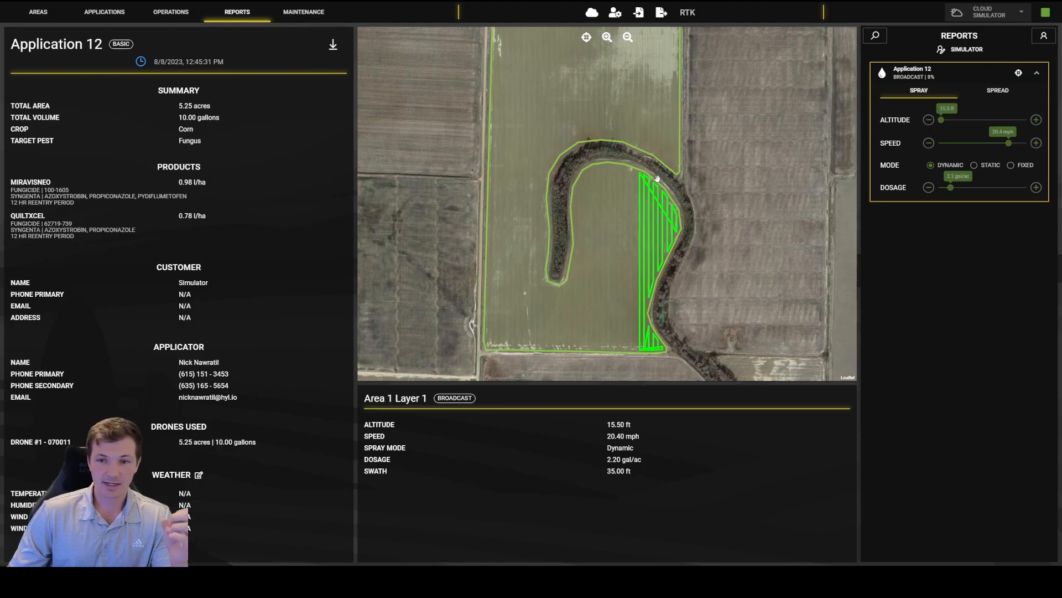
Step: Examine Application 12's report map, layer swath, customer and weather sections, and compare the sprayed passes with the live operations map
{"action": "scroll", "coordinate": [659, 174], "scroll_direction": "up", "scroll_amount": 1}
{"action": "scroll", "coordinate": [655, 178], "scroll_direction": "down", "scroll_amount": 1}
{"action": "scroll", "coordinate": [705, 213], "scroll_direction": "up", "scroll_amount": 1}
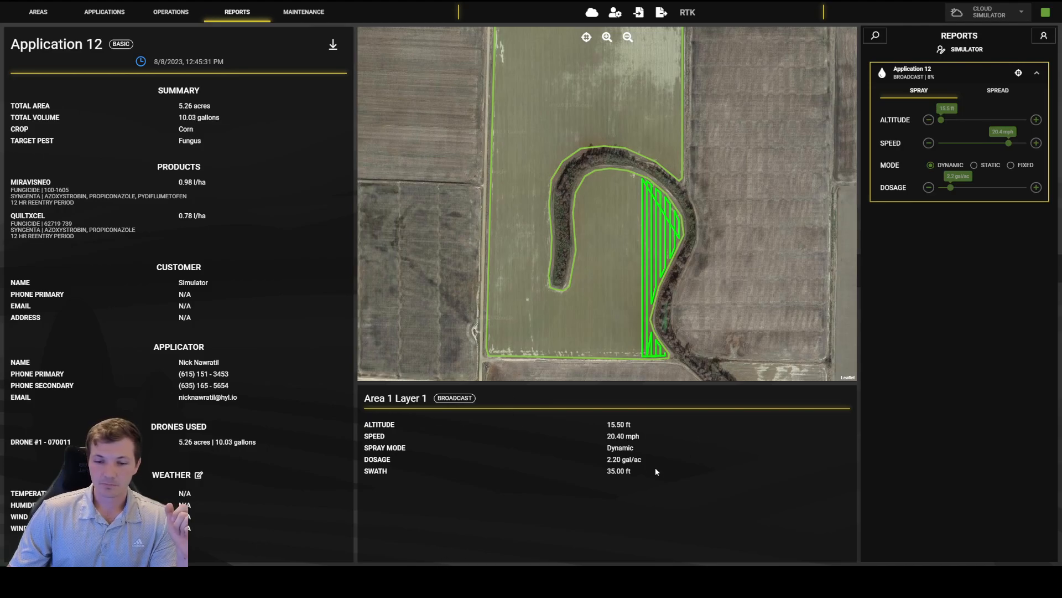
{"action": "left_click_drag", "start_coordinate": [657, 471], "coordinate": [498, 473]}
{"action": "left_click", "coordinate": [116, 284]}
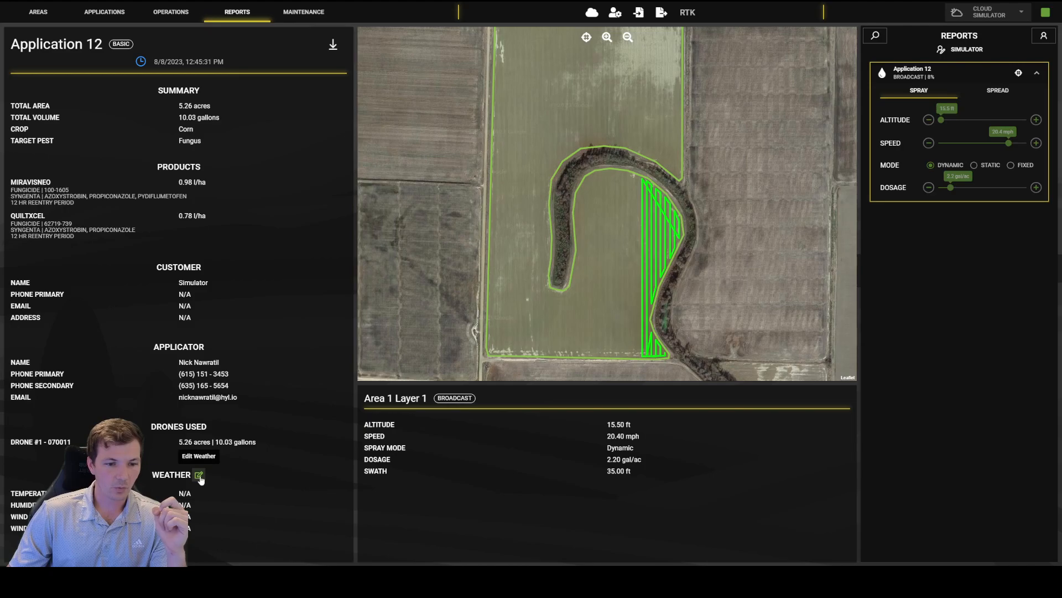
{"action": "left_click", "coordinate": [171, 11]}
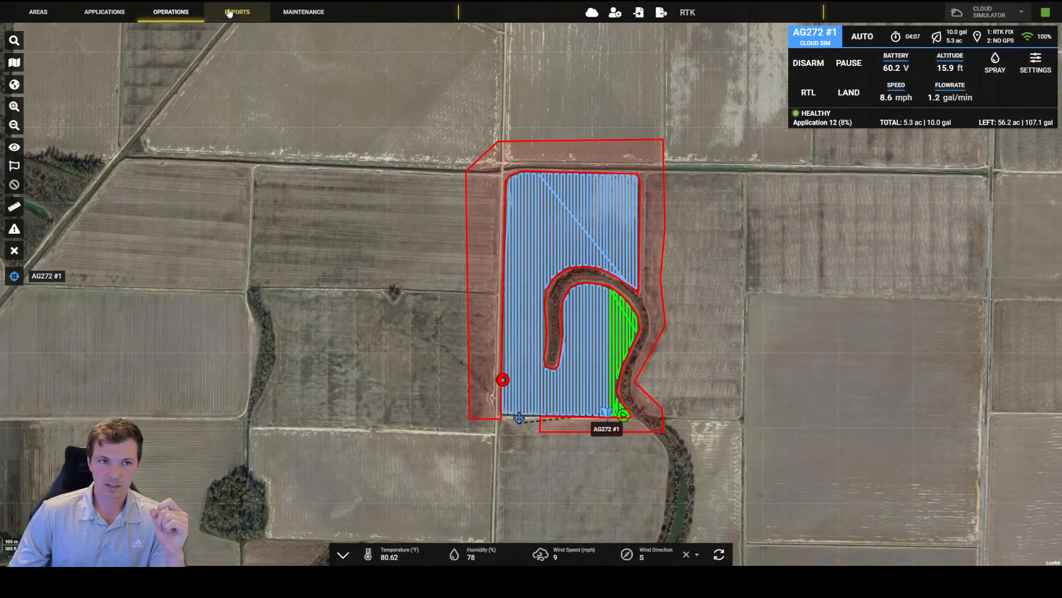
{"action": "left_click", "coordinate": [237, 11]}
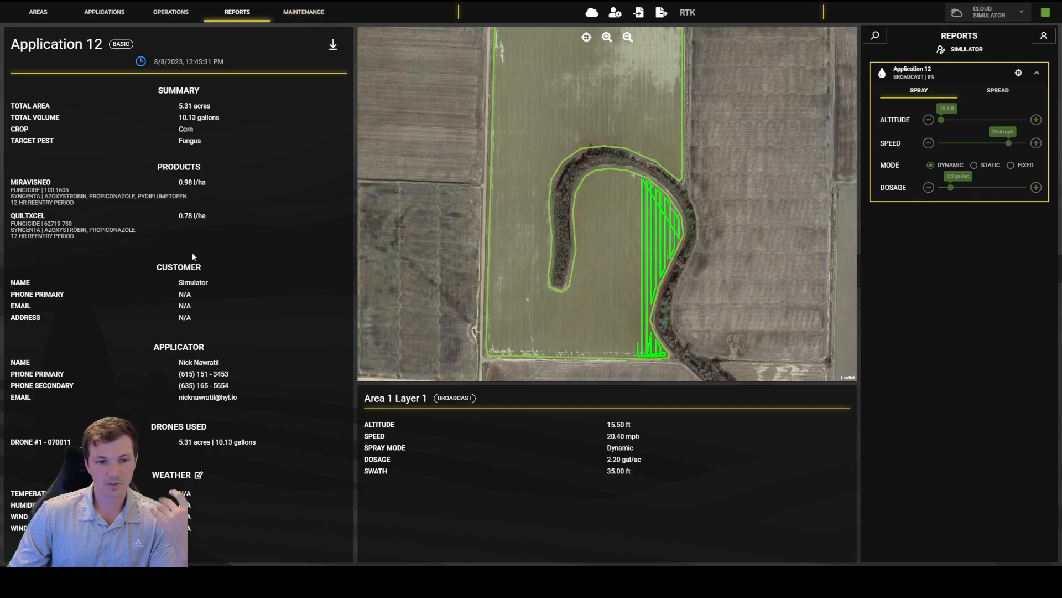
{"action": "left_click", "coordinate": [165, 12]}
{"action": "left_click", "coordinate": [237, 11]}
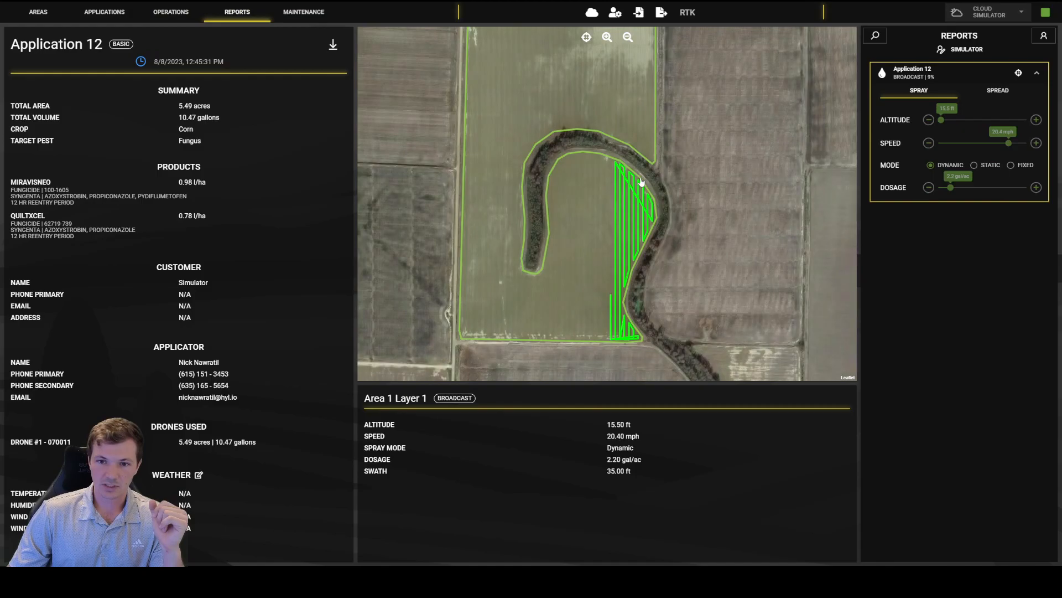
Step: Browse another customer's reports, return to the Simulator customer, and reopen its Application 12 report
{"action": "left_click", "coordinate": [1037, 73]}
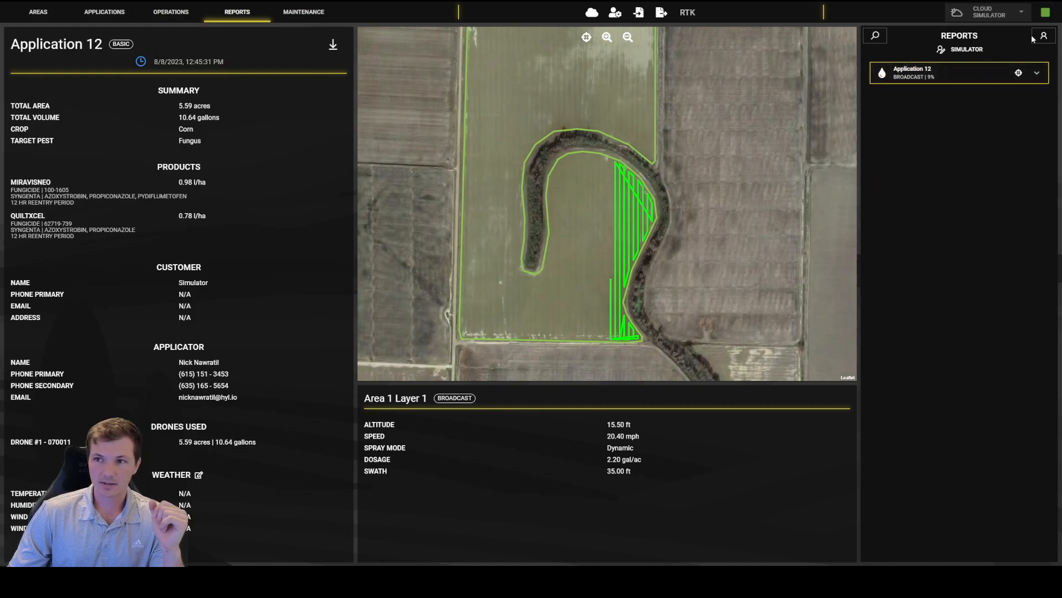
{"action": "left_click", "coordinate": [1045, 36]}
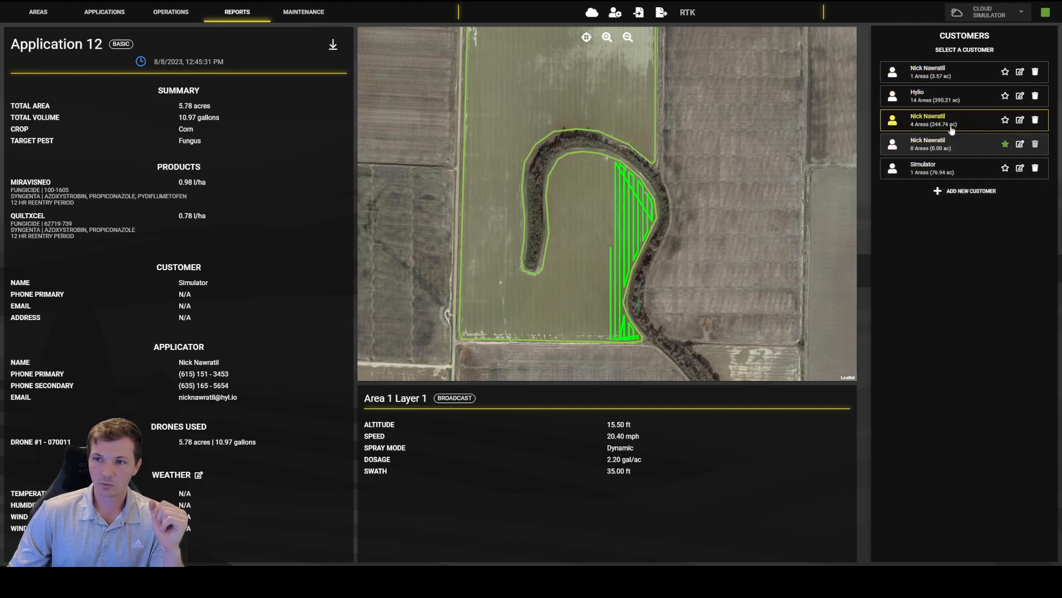
{"action": "left_click", "coordinate": [919, 119]}
{"action": "left_click", "coordinate": [1044, 35]}
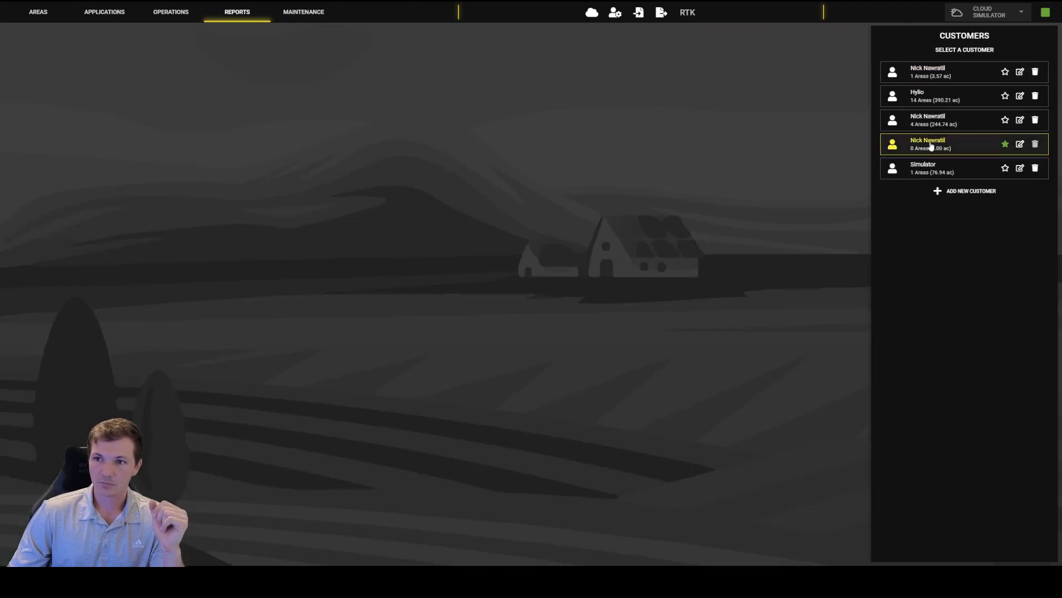
{"action": "left_click", "coordinate": [906, 165]}
{"action": "left_click", "coordinate": [952, 79]}
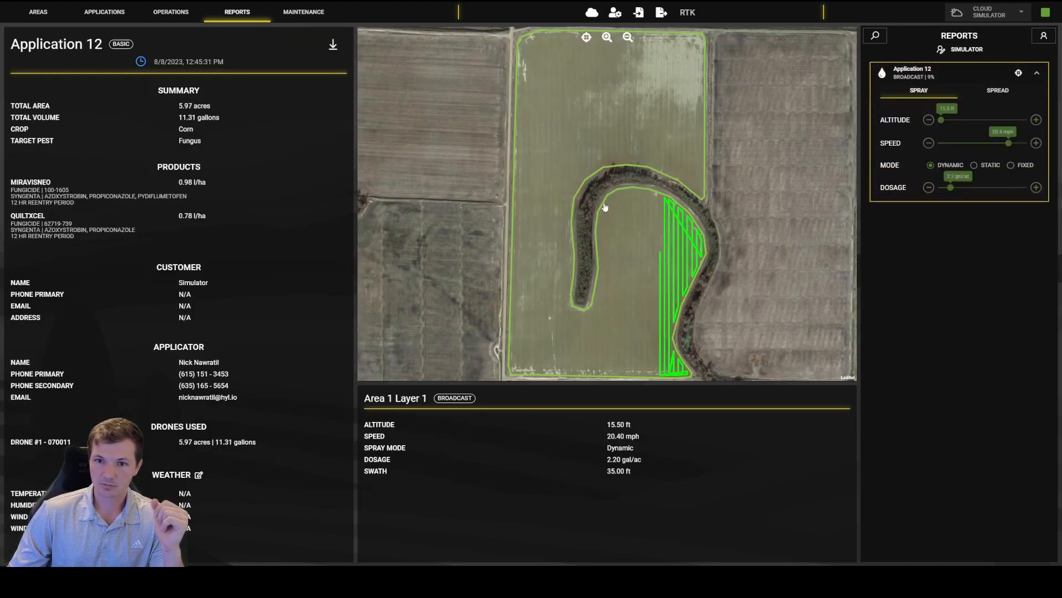
Step: Check Application 12's total sprayed and remaining acreage and gallons in the live mission status
{"action": "left_click", "coordinate": [171, 12]}
{"action": "scroll", "coordinate": [553, 354], "scroll_direction": "up", "scroll_amount": 3}
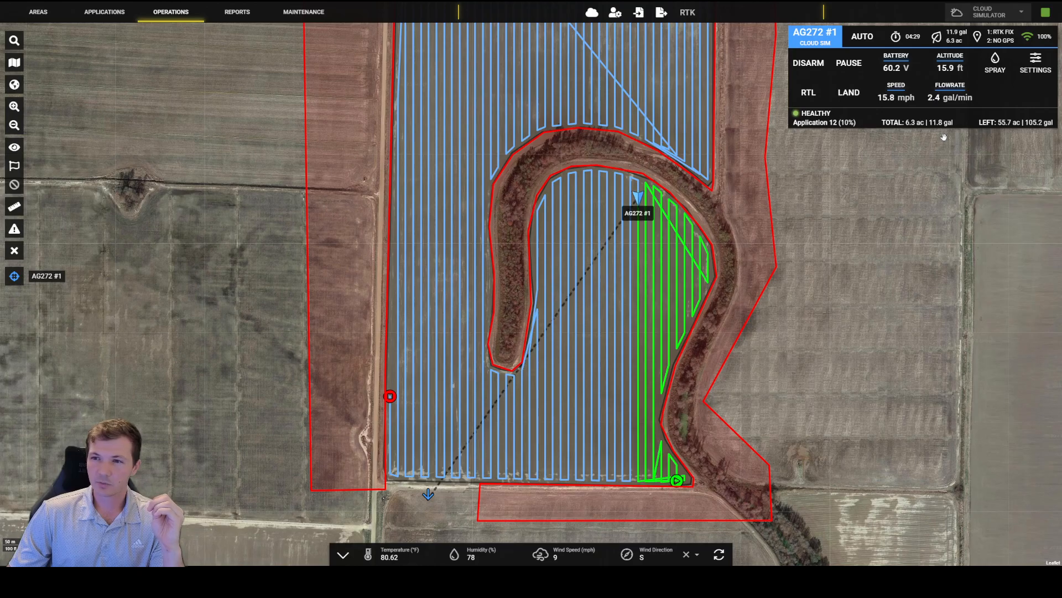
{"action": "left_click_drag", "start_coordinate": [953, 122], "coordinate": [934, 123]}
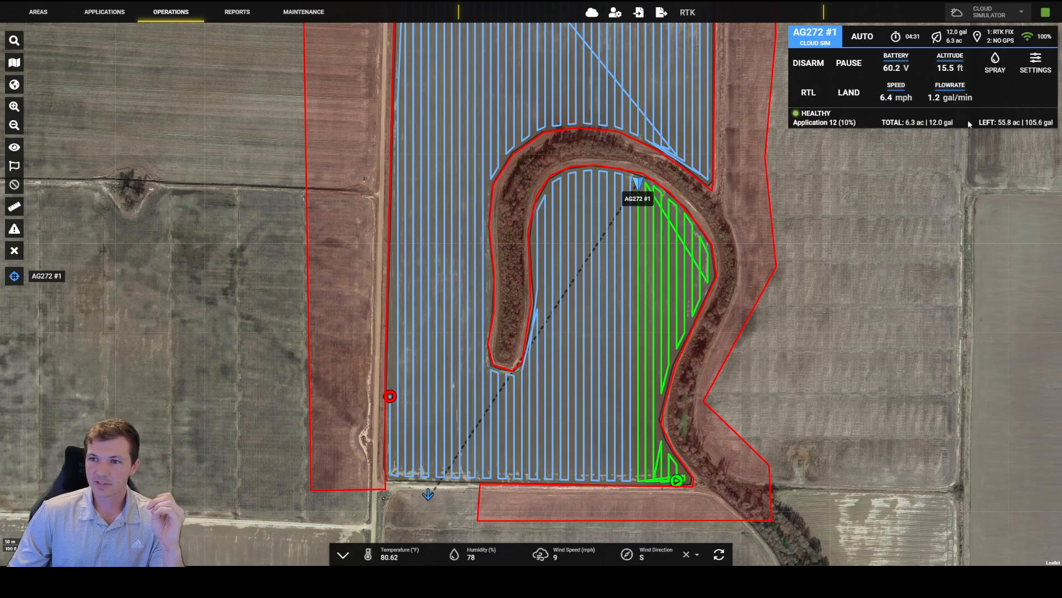
{"action": "scroll", "coordinate": [697, 253], "scroll_direction": "down", "scroll_amount": 2}
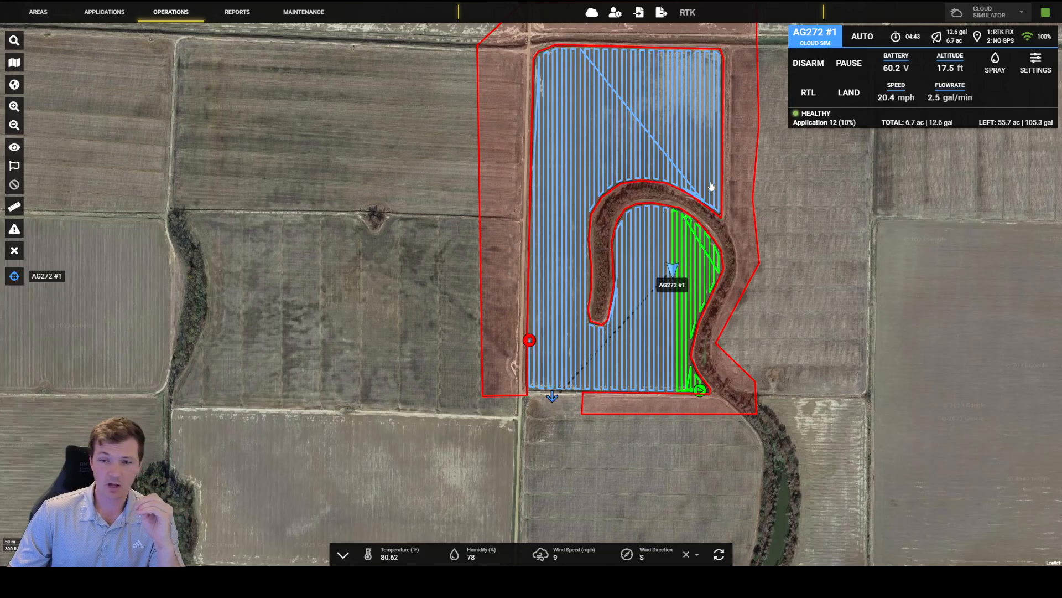
Step: Review AG272 #1's maintenance page, including drone info, advanced settings, calibrations and status indicators
{"action": "left_click", "coordinate": [304, 11]}
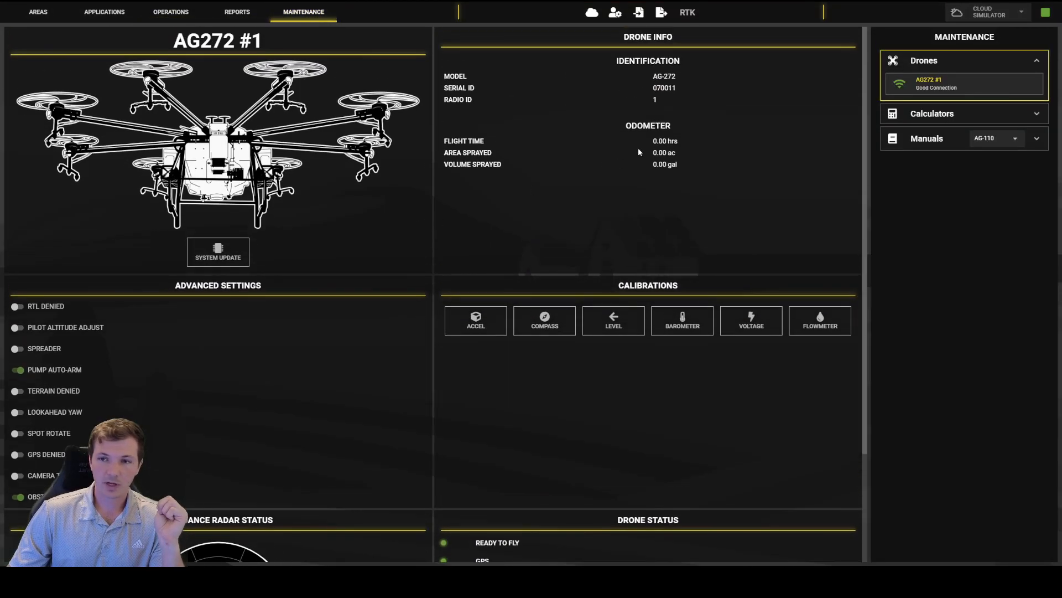
{"action": "scroll", "coordinate": [576, 255], "scroll_direction": "down", "scroll_amount": 2}
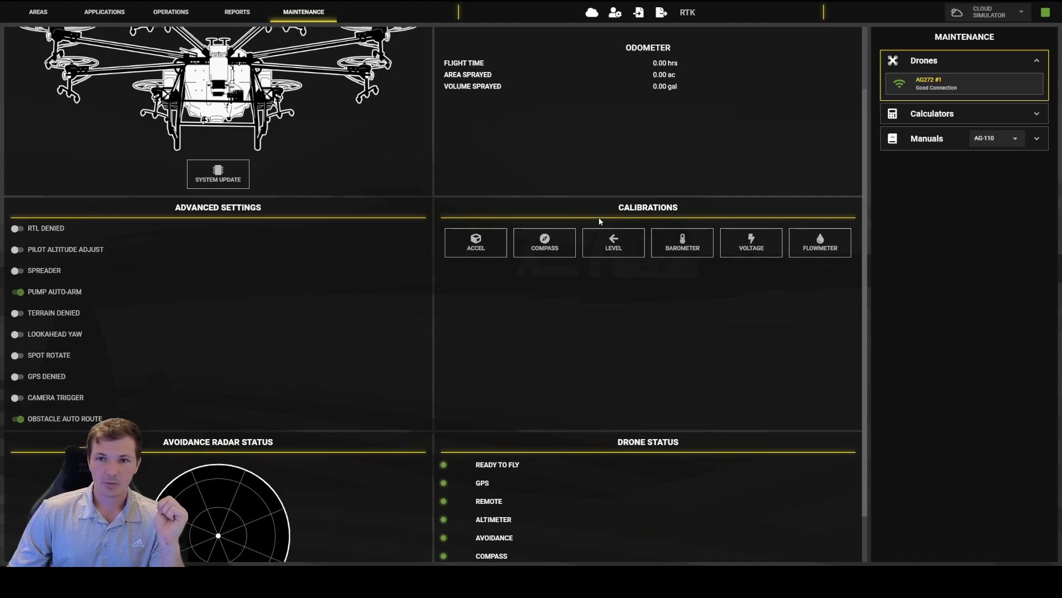
{"action": "scroll", "coordinate": [576, 255], "scroll_direction": "up", "scroll_amount": 2}
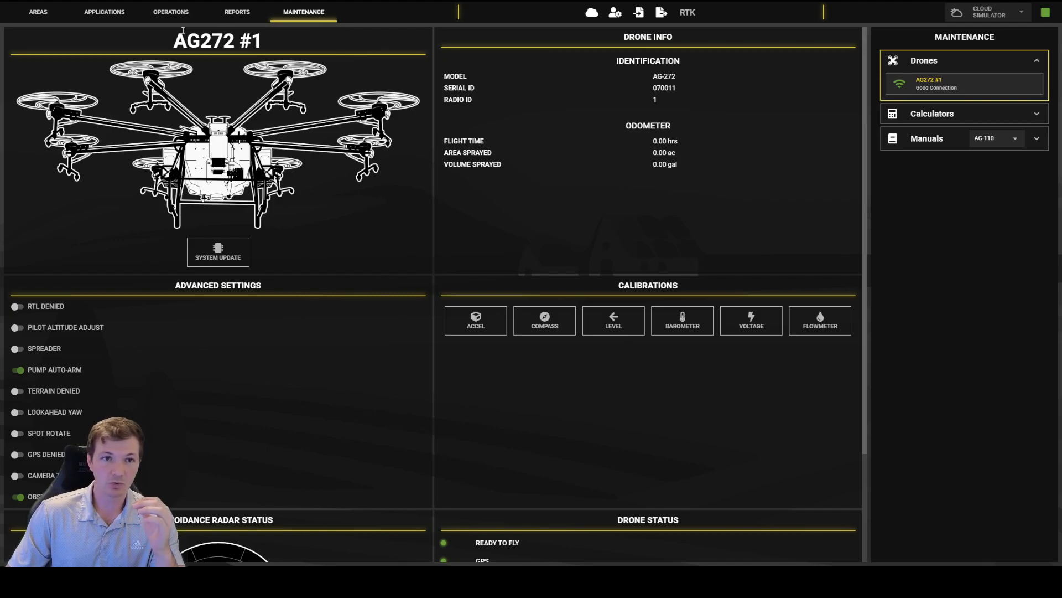
Step: Monitor AG272 #1's return flight from the spray passes to the home point in live operations
{"action": "left_click", "coordinate": [171, 11]}
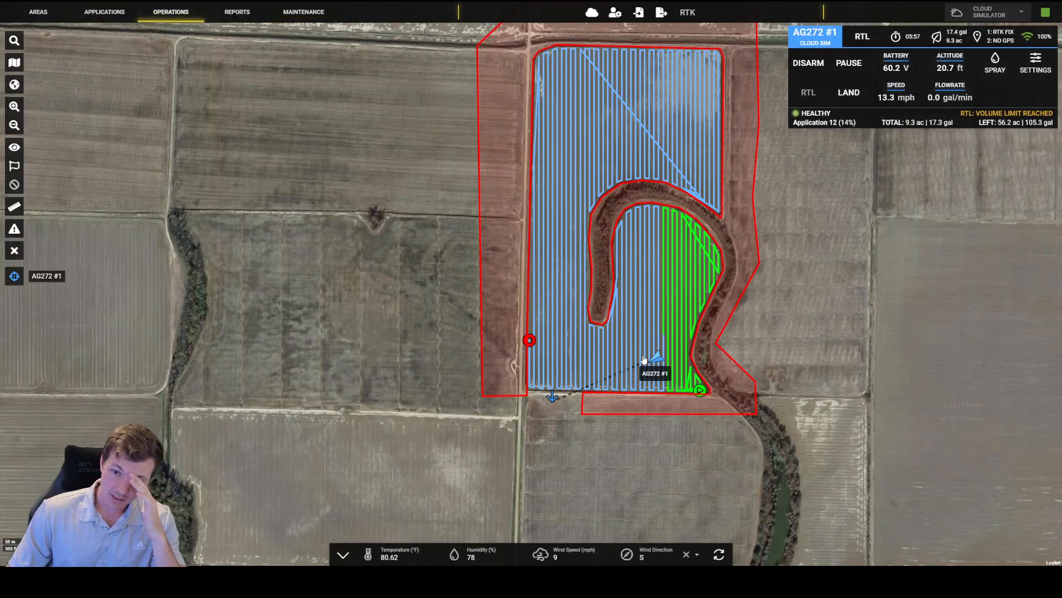
{"action": "scroll", "coordinate": [644, 359], "scroll_direction": "up", "scroll_amount": 2}
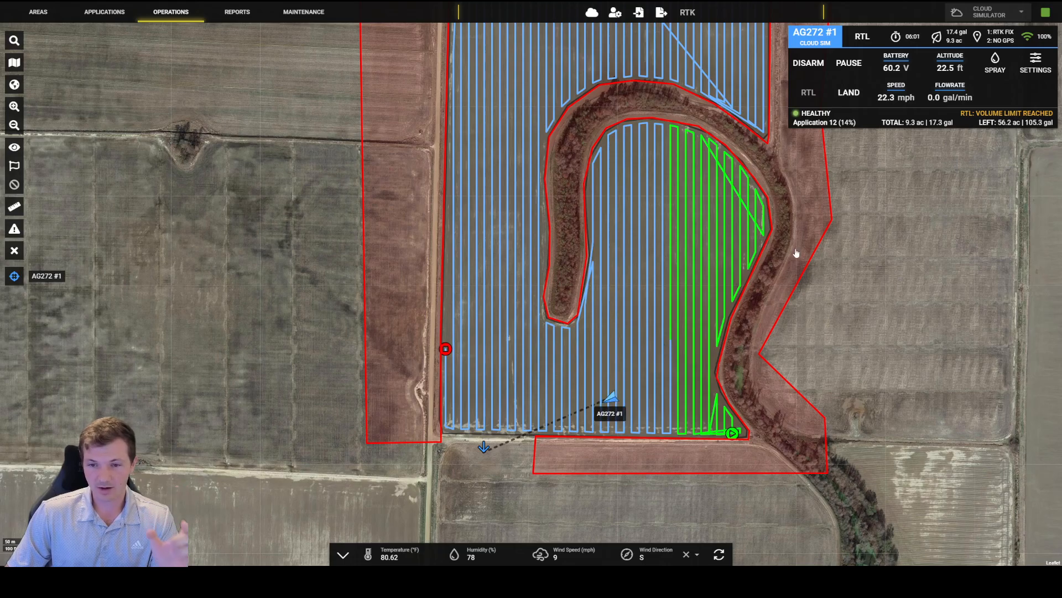
{"action": "scroll", "coordinate": [769, 239], "scroll_direction": "down", "scroll_amount": 2}
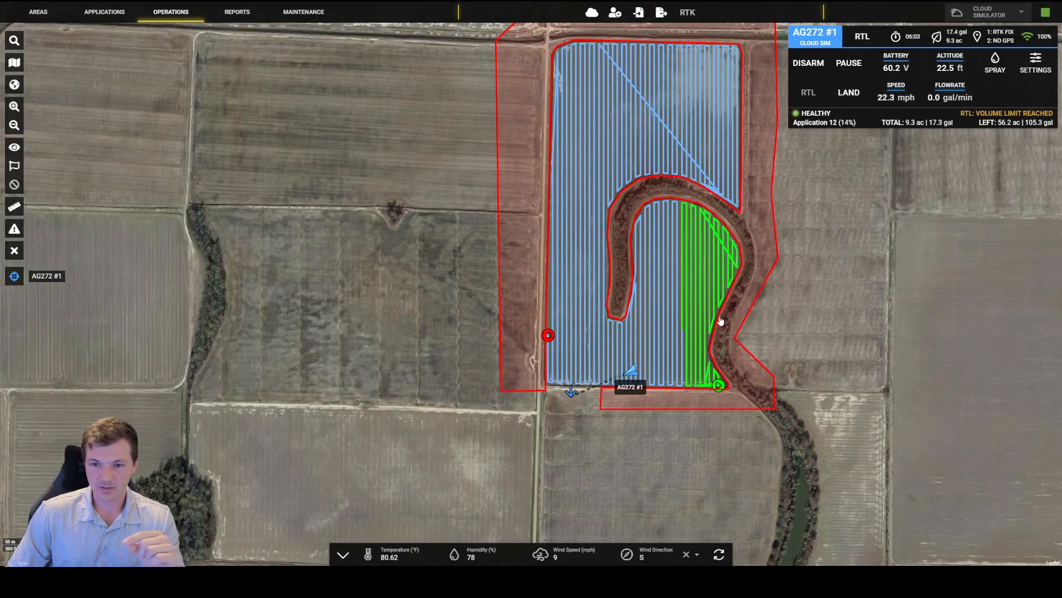
{"action": "scroll", "coordinate": [581, 365], "scroll_direction": "up", "scroll_amount": 2}
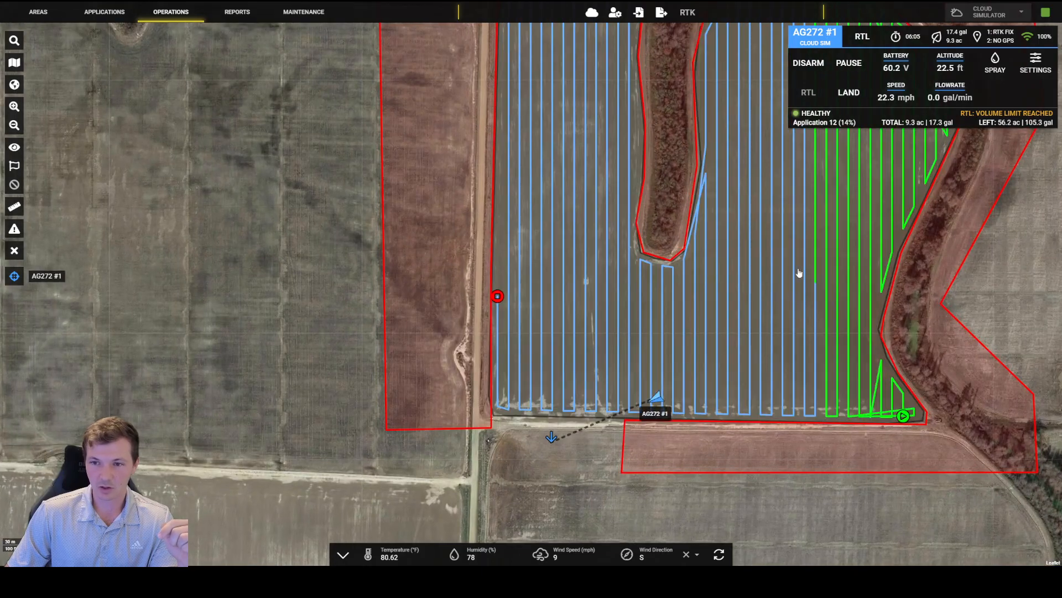
Step: Inspect the reason given for AG272 #1's return to launch in its status readout
{"action": "mouse_move", "coordinate": [961, 113]}
{"action": "left_mouse_down"}
{"action": "mouse_move", "coordinate": [1054, 118]}
{"action": "mouse_move", "coordinate": [959, 113]}
{"action": "left_mouse_up"}
{"action": "left_click", "coordinate": [1055, 115]}
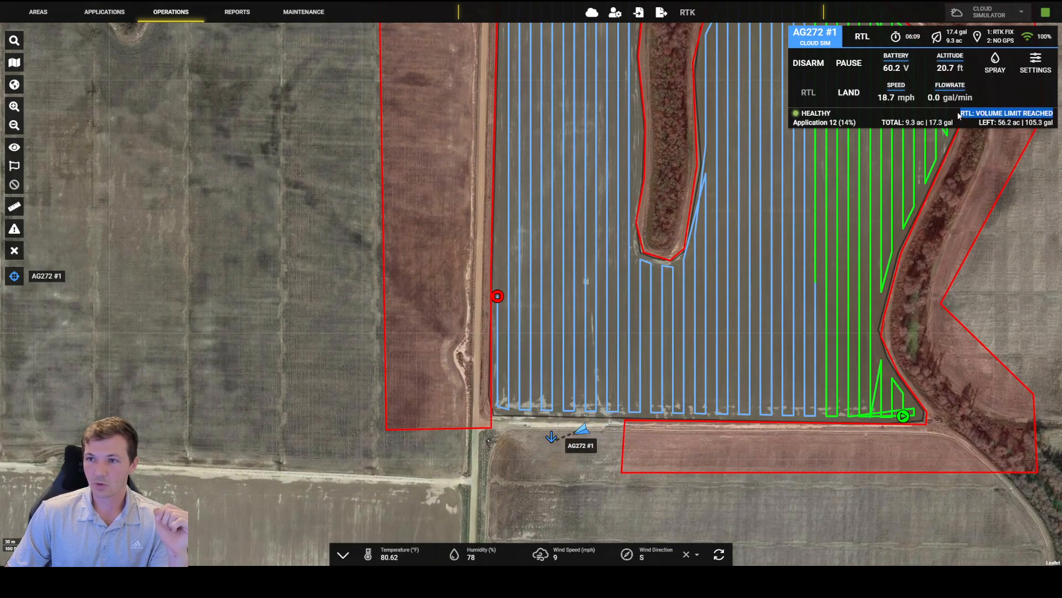
{"action": "left_click", "coordinate": [956, 113]}
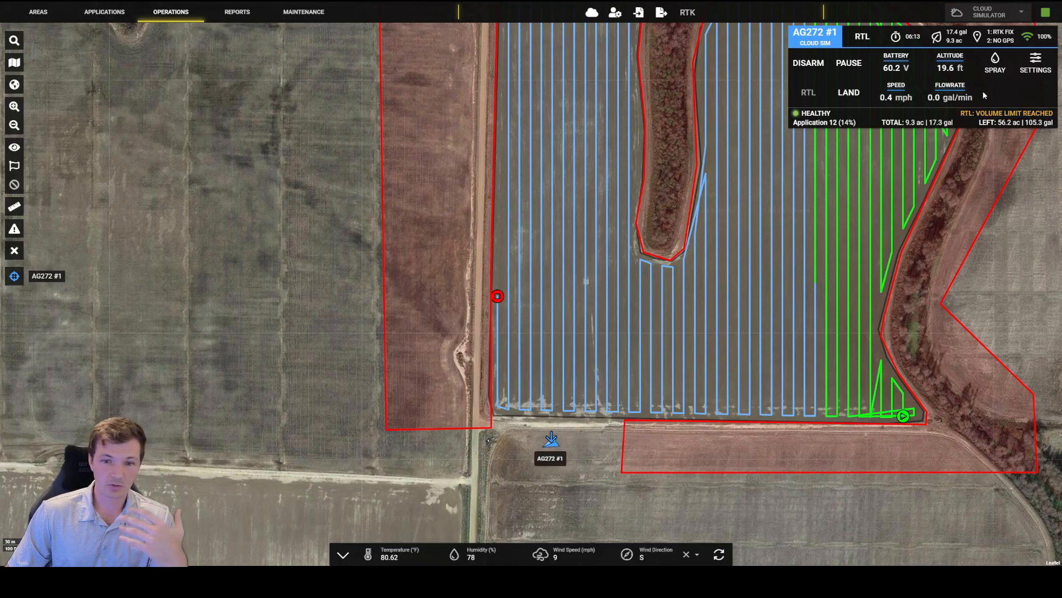
{"action": "left_click_drag", "start_coordinate": [962, 113], "coordinate": [1055, 115]}
{"action": "left_click", "coordinate": [1009, 109]}
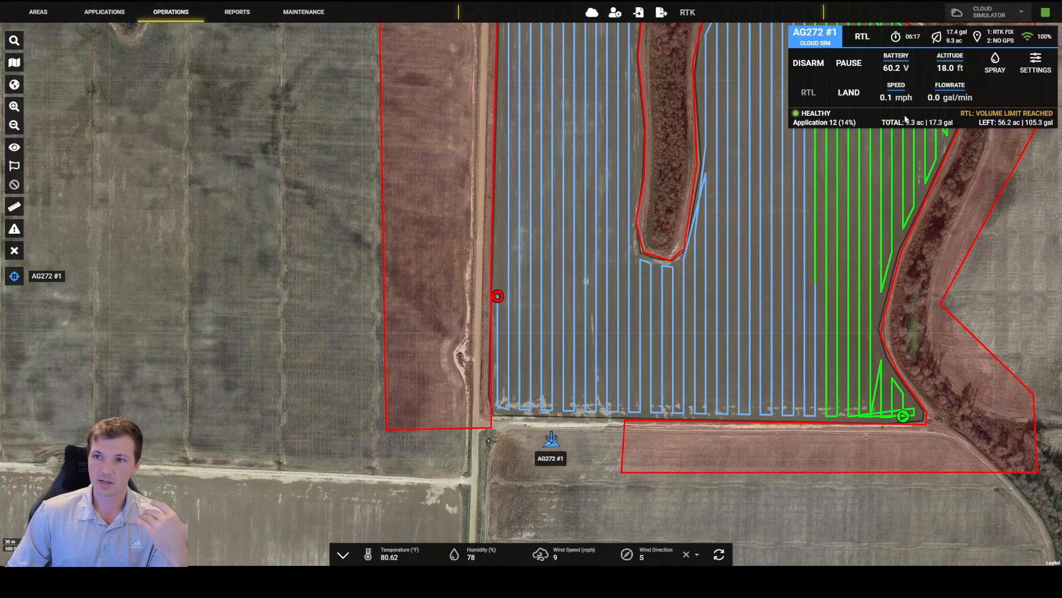
Step: Let AG272 #1 land at its home point, arm it again, and launch it to resume Application 12
{"action": "left_click_drag", "start_coordinate": [852, 177], "coordinate": [824, 226]}
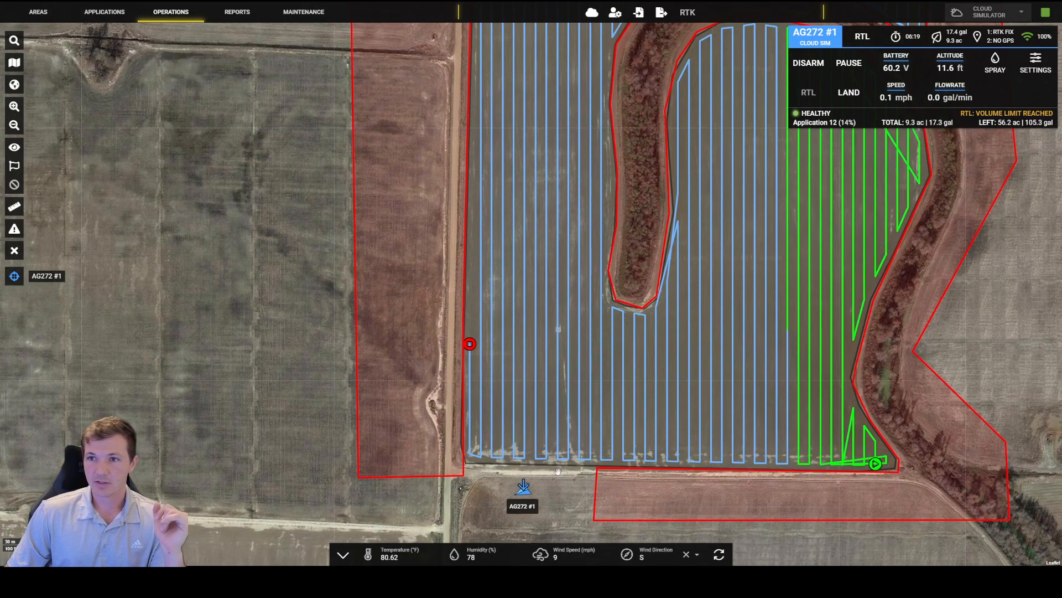
{"action": "left_click_drag", "start_coordinate": [558, 475], "coordinate": [578, 407]}
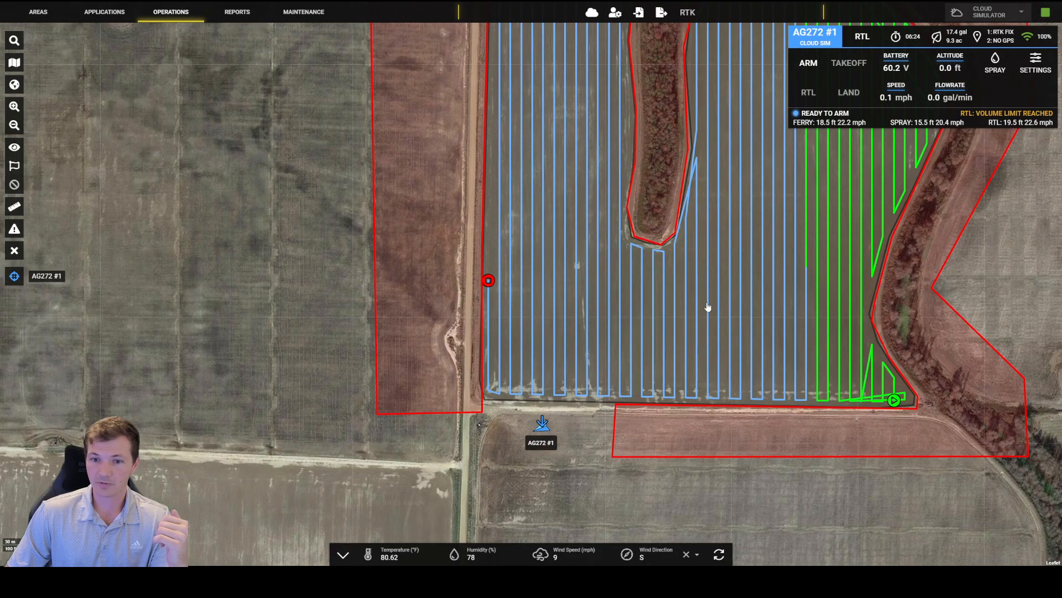
{"action": "scroll", "coordinate": [706, 299], "scroll_direction": "down", "scroll_amount": 2}
{"action": "left_click_drag", "start_coordinate": [702, 268], "coordinate": [662, 320]}
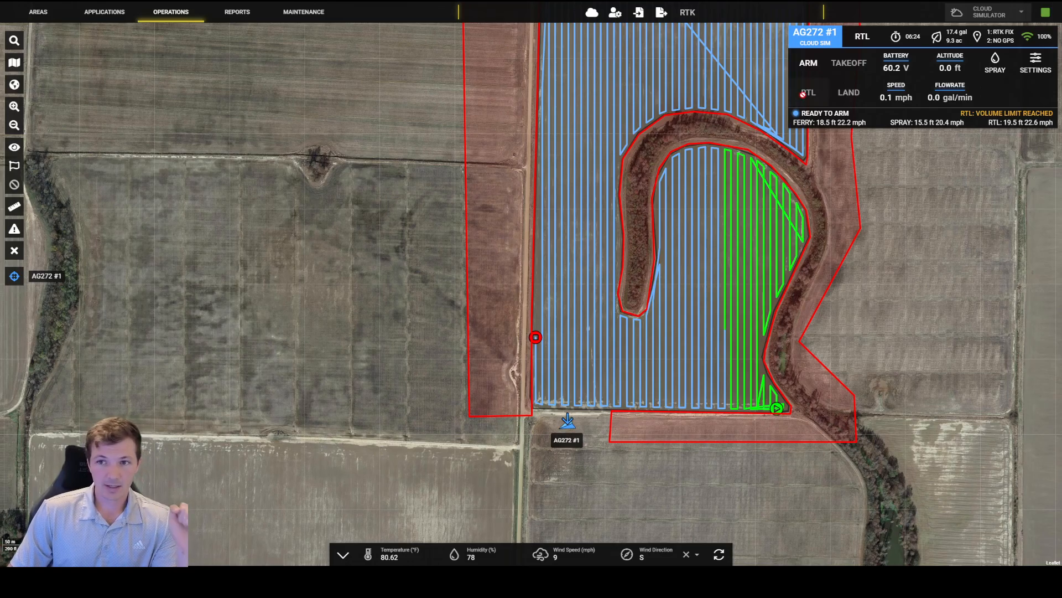
{"action": "left_click", "coordinate": [816, 75]}
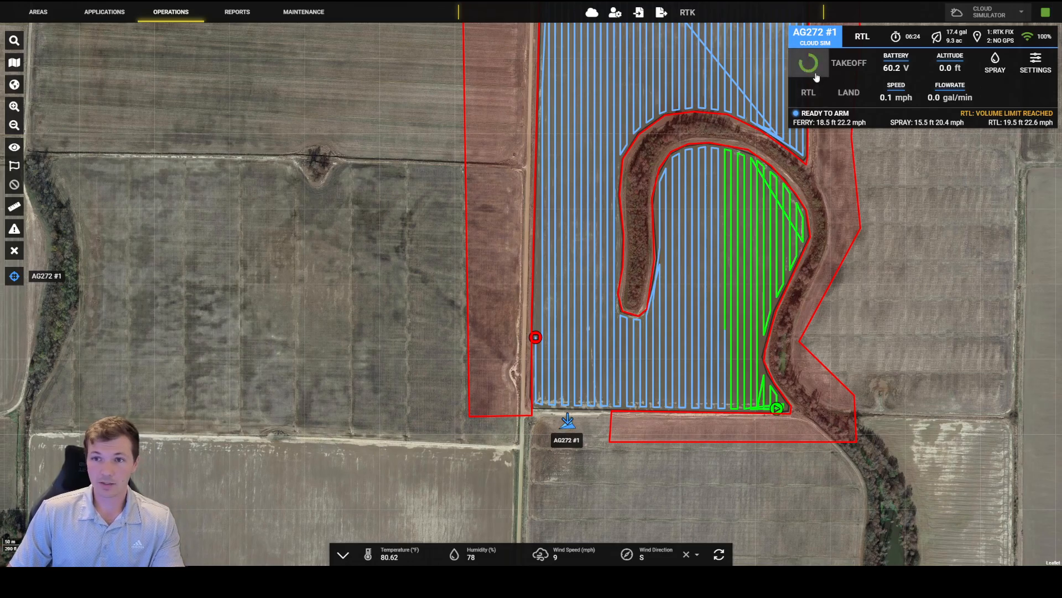
{"action": "left_click", "coordinate": [842, 73]}
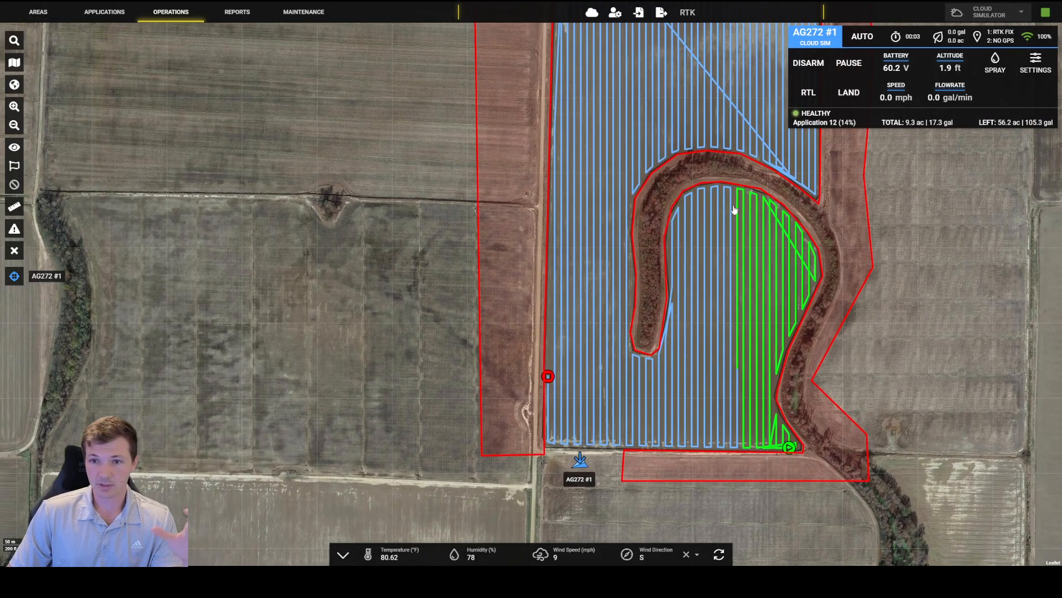
Step: Watch AG272 #1 ferry from its home point back toward the unsprayed passes inside the tree-line bend
{"action": "scroll", "coordinate": [733, 213], "scroll_direction": "down", "scroll_amount": 3}
{"action": "left_click_drag", "start_coordinate": [759, 198], "coordinate": [716, 231]}
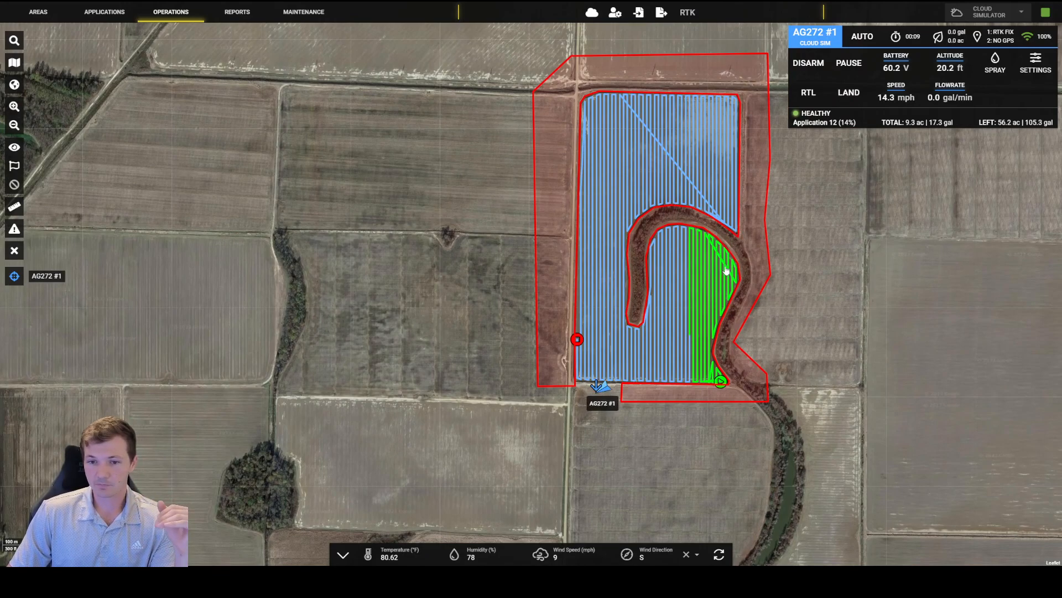
{"action": "scroll", "coordinate": [720, 243], "scroll_direction": "up", "scroll_amount": 2}
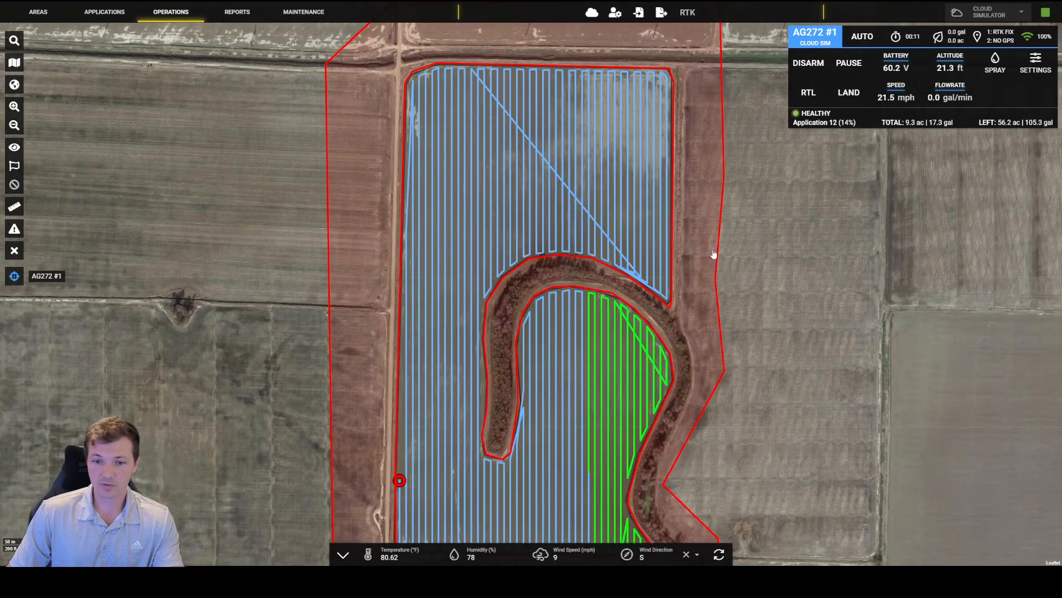
{"action": "scroll", "coordinate": [603, 255], "scroll_direction": "down", "scroll_amount": 2}
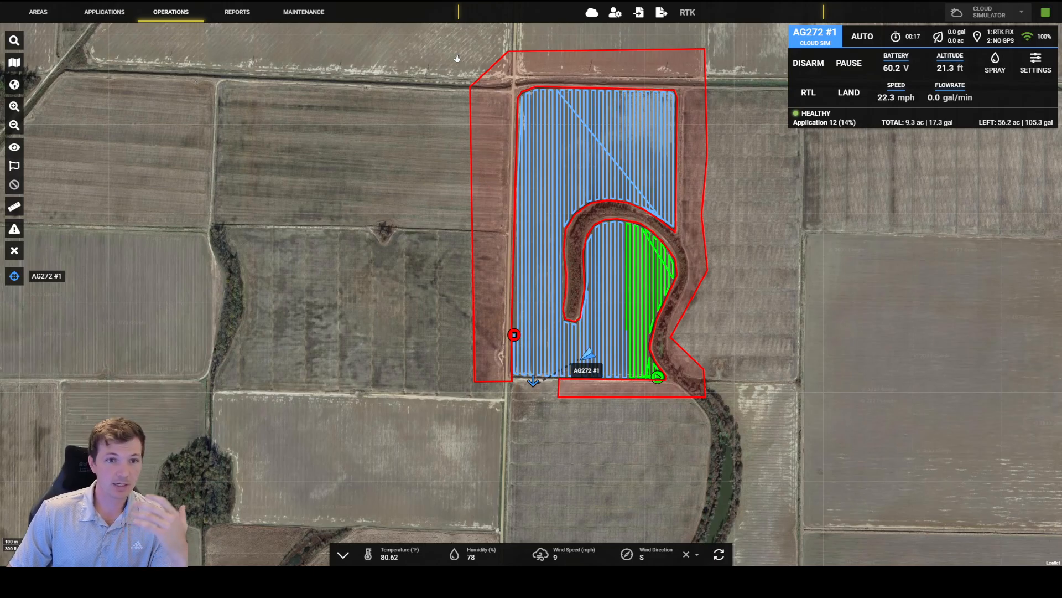
Step: Glance at AG272 #1's maintenance page and the reports, and return to the live operations map
{"action": "left_click", "coordinate": [291, 16]}
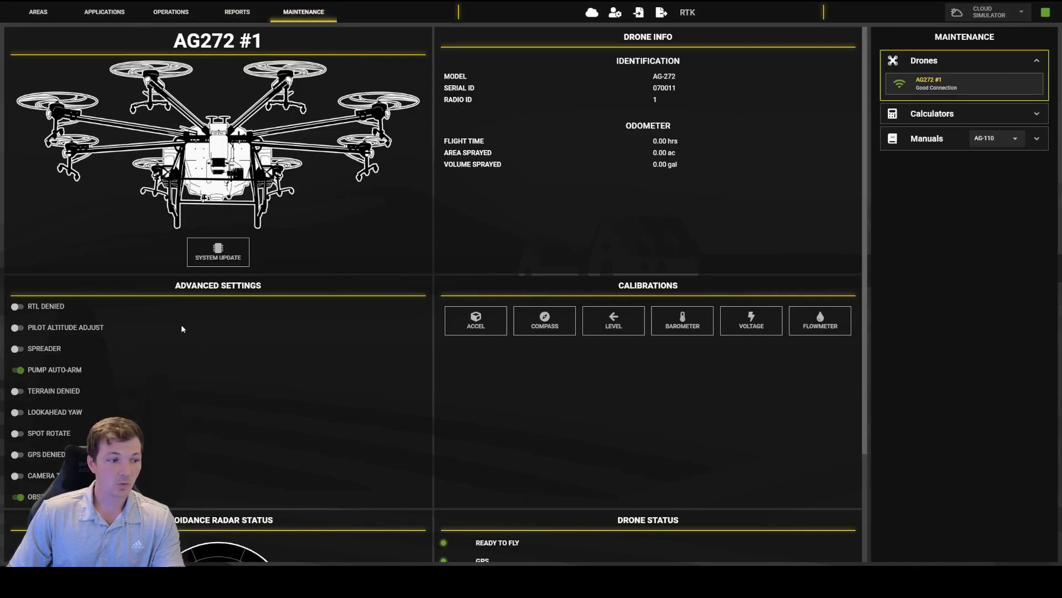
{"action": "left_click", "coordinate": [237, 12]}
{"action": "left_click", "coordinate": [171, 11]}
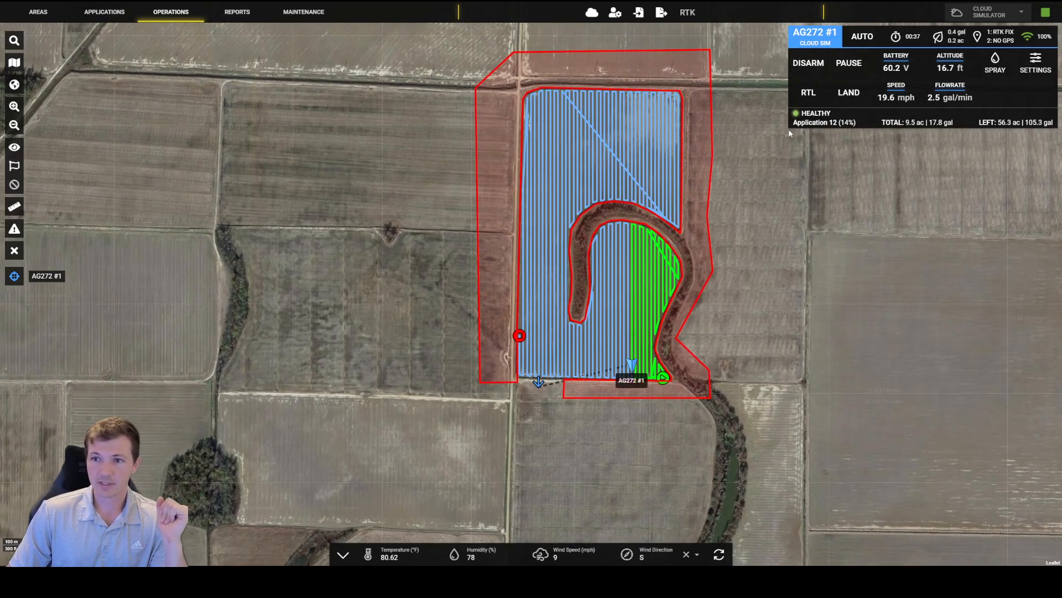
Step: Review AG272 #1's identification and odometer data on its maintenance page
{"action": "left_click", "coordinate": [310, 9]}
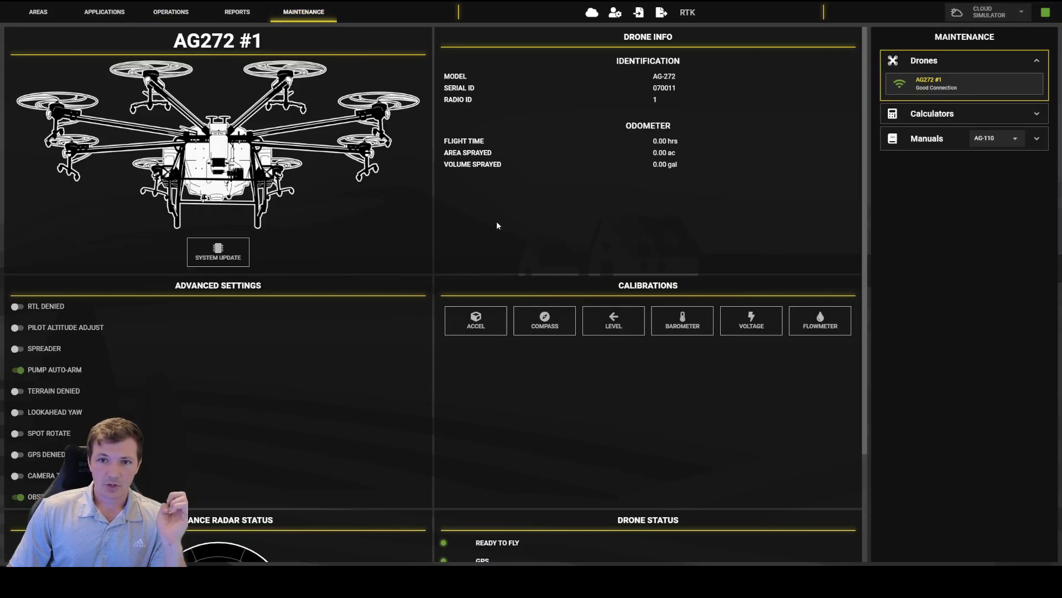
{"action": "scroll", "coordinate": [497, 225], "scroll_direction": "down", "scroll_amount": 3}
{"action": "scroll", "coordinate": [436, 253], "scroll_direction": "up", "scroll_amount": 3}
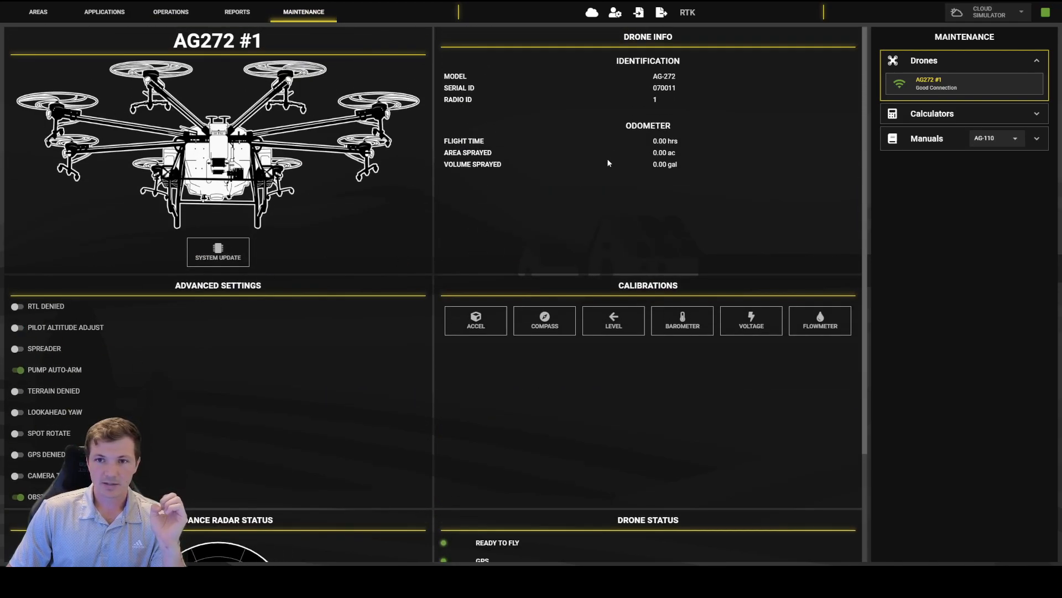
{"action": "double_click", "coordinate": [645, 124]}
{"action": "left_click", "coordinate": [639, 122]}
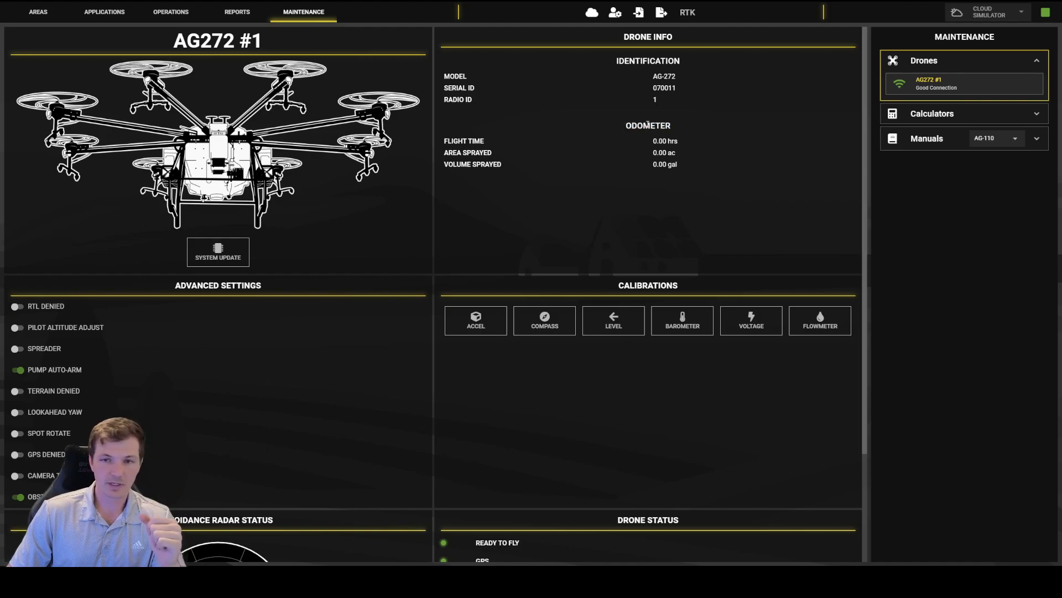
{"action": "mouse_move", "coordinate": [627, 126]}
{"action": "left_mouse_down"}
{"action": "mouse_move", "coordinate": [687, 131]}
{"action": "mouse_move", "coordinate": [658, 143]}
{"action": "mouse_move", "coordinate": [790, 187]}
{"action": "left_mouse_up"}
{"action": "left_click", "coordinate": [684, 139]}
{"action": "left_click", "coordinate": [664, 143]}
{"action": "left_click", "coordinate": [711, 160]}
{"action": "left_click_drag", "start_coordinate": [644, 78], "coordinate": [679, 86]}
{"action": "left_click", "coordinate": [639, 107]}
Step: Look over AG272 #1's advanced settings, calibrations, avoidance radar status and drone status
{"action": "scroll", "coordinate": [620, 128], "scroll_direction": "down", "scroll_amount": 3}
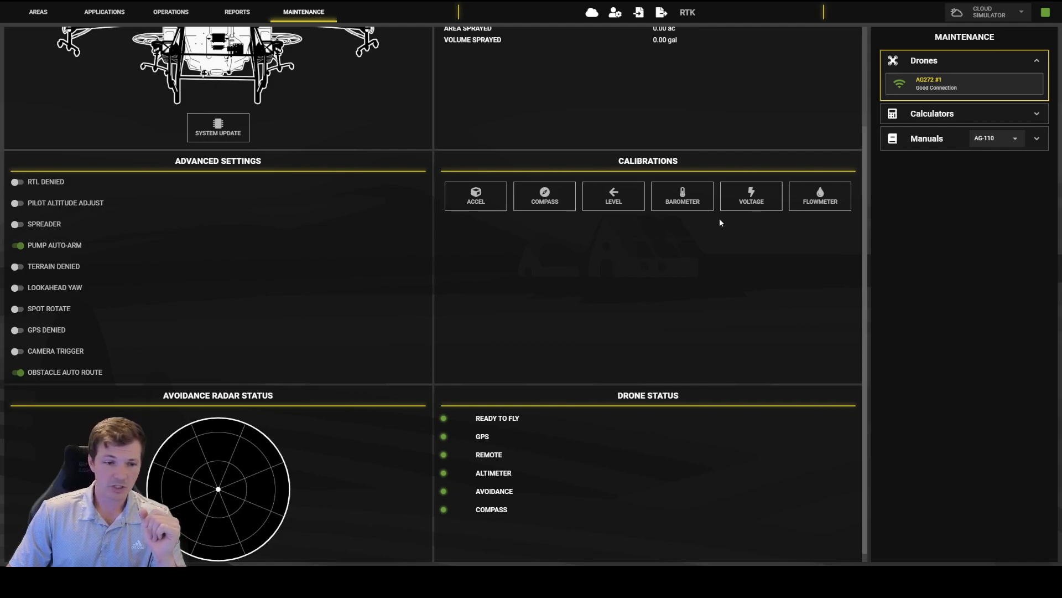
{"action": "scroll", "coordinate": [373, 419], "scroll_direction": "down", "scroll_amount": 1}
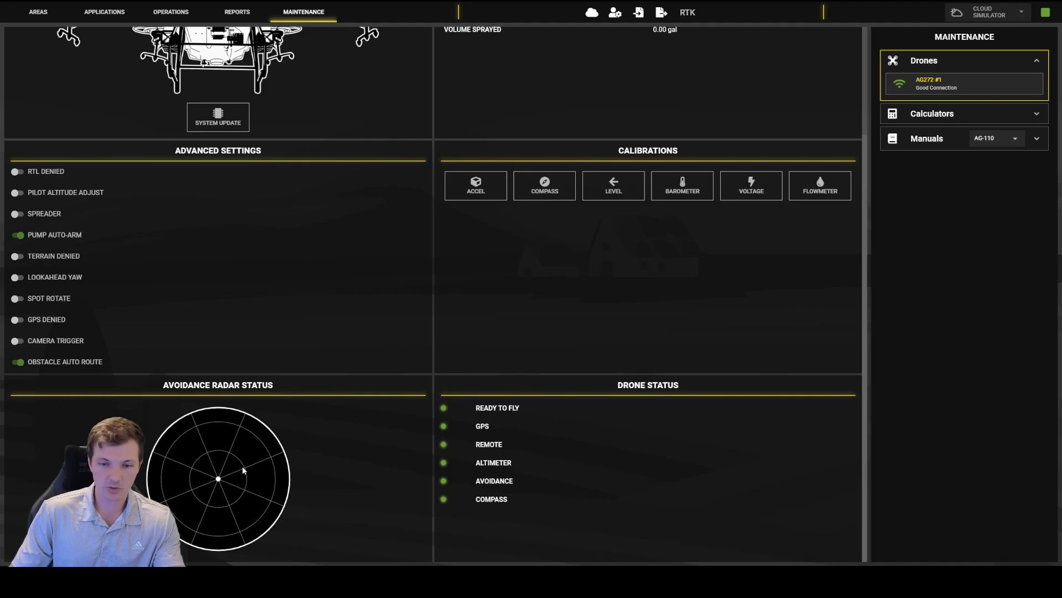
{"action": "scroll", "coordinate": [530, 400], "scroll_direction": "up", "scroll_amount": 1}
{"action": "scroll", "coordinate": [485, 499], "scroll_direction": "down", "scroll_amount": 1}
{"action": "scroll", "coordinate": [418, 414], "scroll_direction": "up", "scroll_amount": 3}
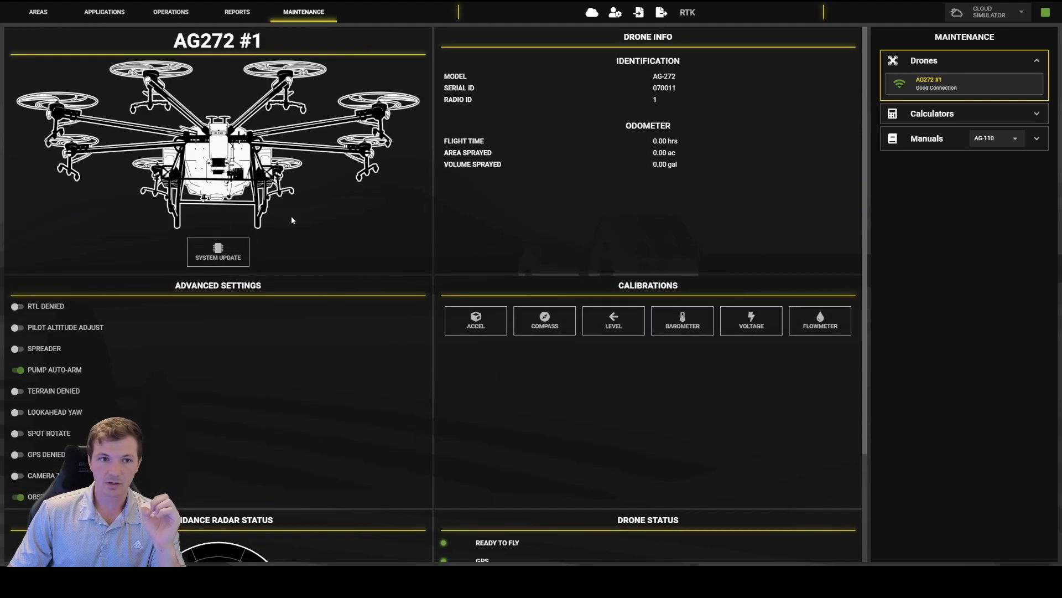
Step: View the Max Speed Calculator and the Mix Calculator among the maintenance calculators
{"action": "left_click", "coordinate": [947, 113]}
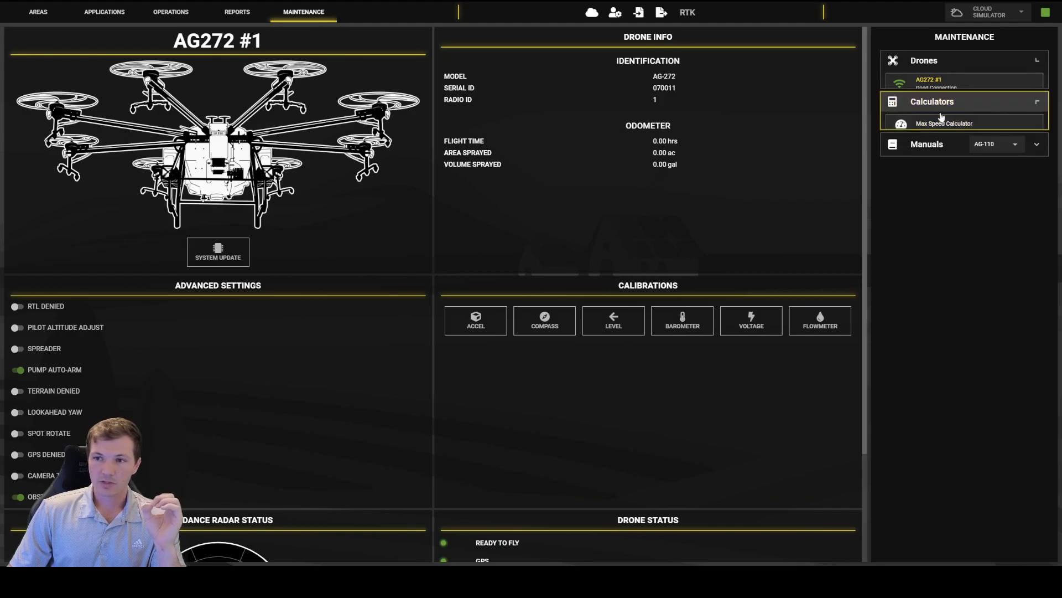
{"action": "left_click", "coordinate": [941, 111]}
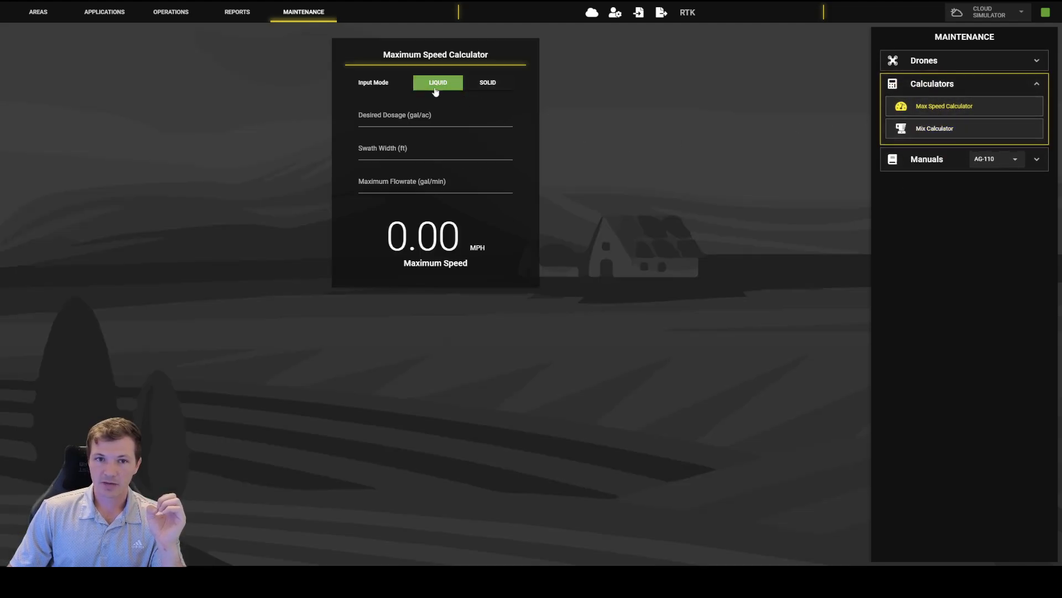
{"action": "left_click", "coordinate": [941, 128]}
{"action": "left_click", "coordinate": [963, 106]}
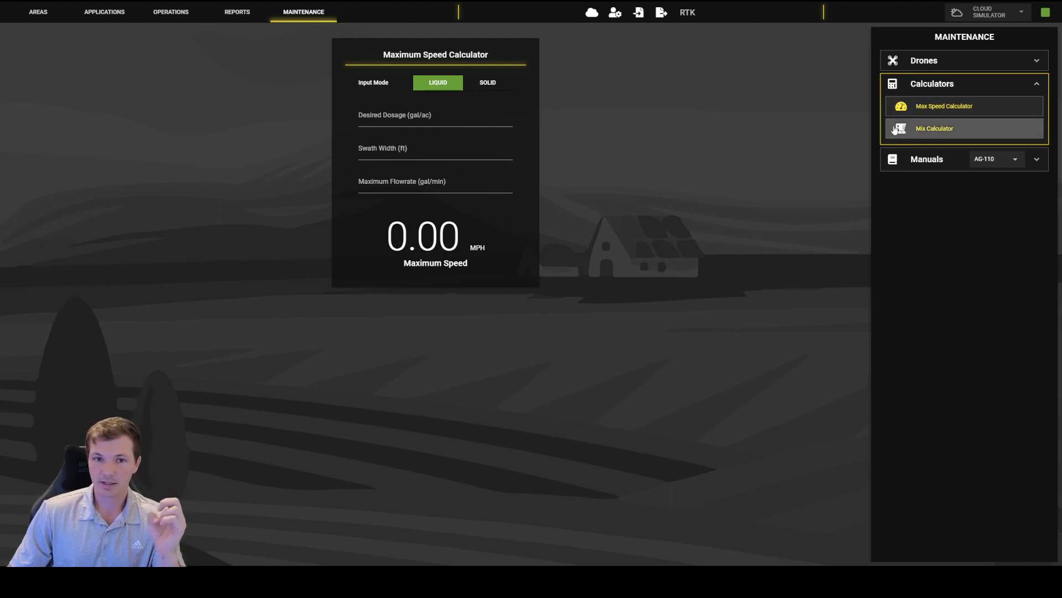
Step: Browse the AG-110 manuals from the GCS Software Manual through the Pre-Flight Checklist
{"action": "left_click", "coordinate": [924, 166]}
{"action": "left_click", "coordinate": [938, 134]}
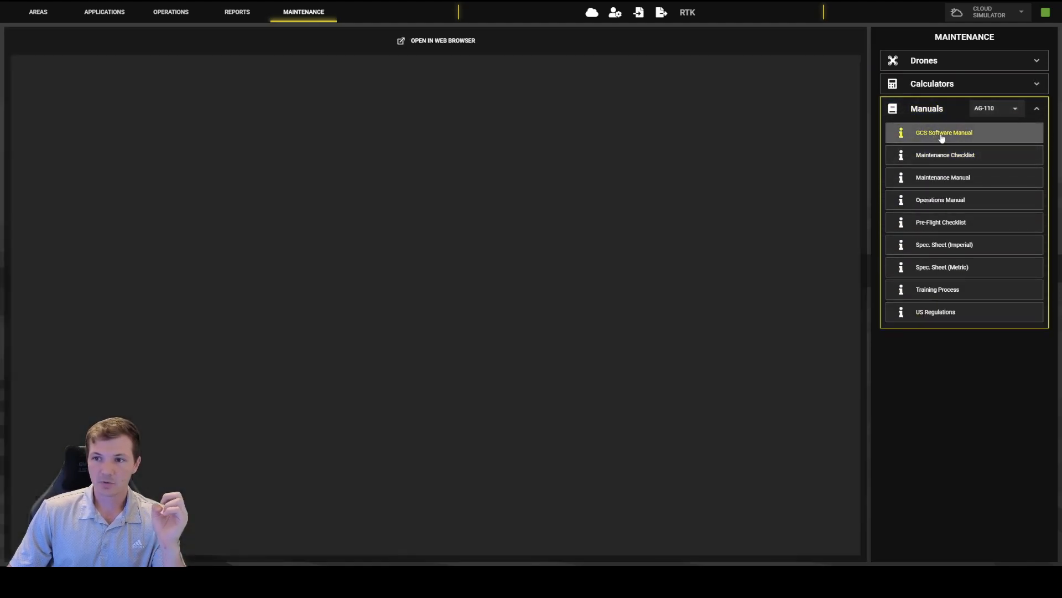
{"action": "left_click", "coordinate": [947, 159]}
{"action": "left_click", "coordinate": [941, 181]}
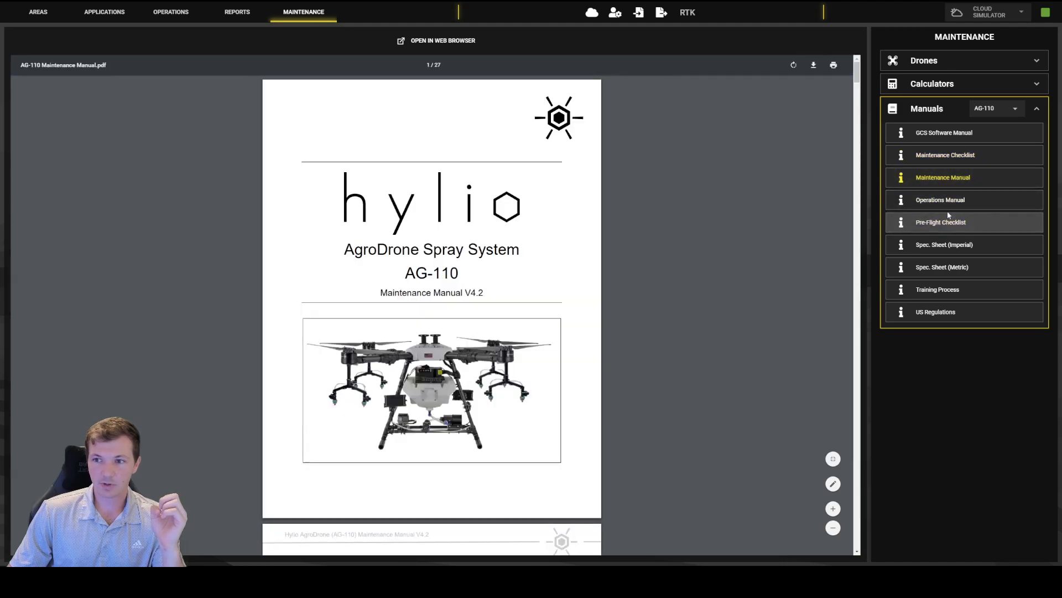
{"action": "left_click", "coordinate": [948, 202]}
{"action": "left_click", "coordinate": [941, 222]}
Step: Set the manuals' drone model to AG-272 and browse its documents from the GCS Software Manual through the imperial spec sheet
{"action": "left_click", "coordinate": [996, 109]}
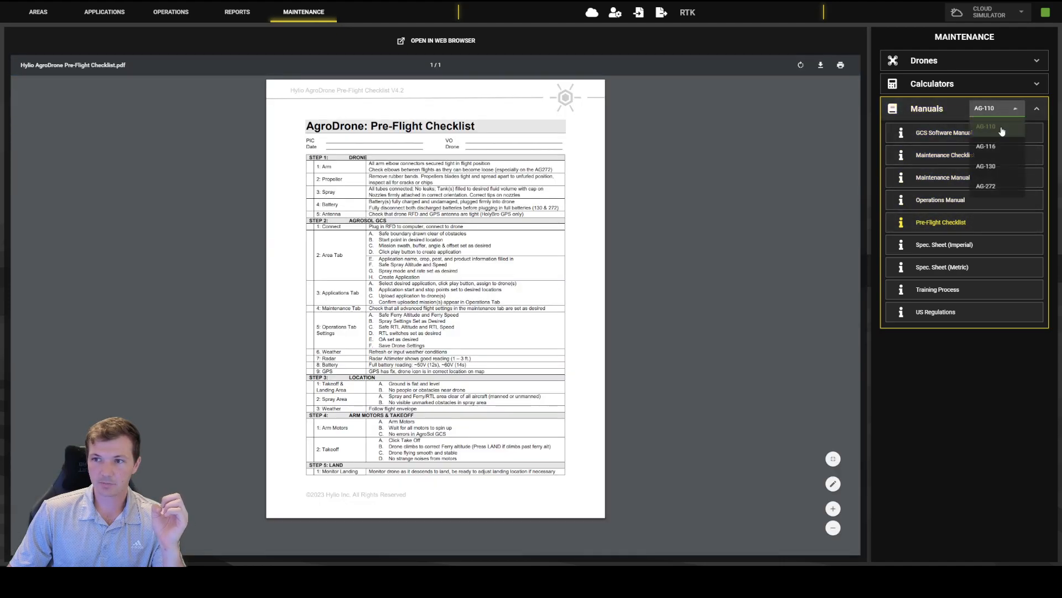
{"action": "left_click", "coordinate": [993, 190]}
{"action": "left_click", "coordinate": [939, 137]}
{"action": "left_click", "coordinate": [942, 157]}
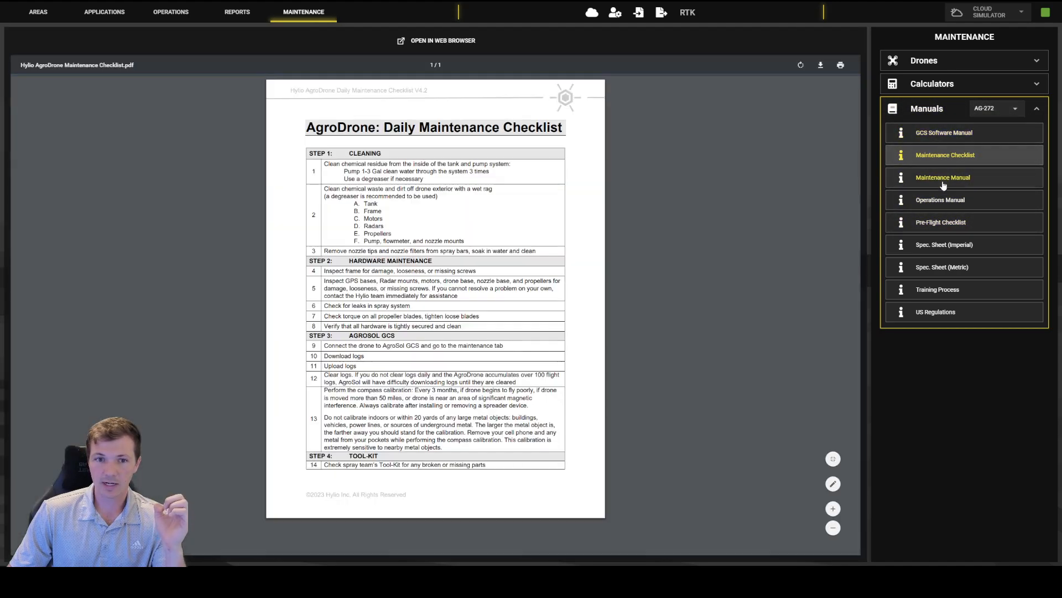
{"action": "left_click", "coordinate": [946, 183]}
{"action": "left_click", "coordinate": [947, 202]}
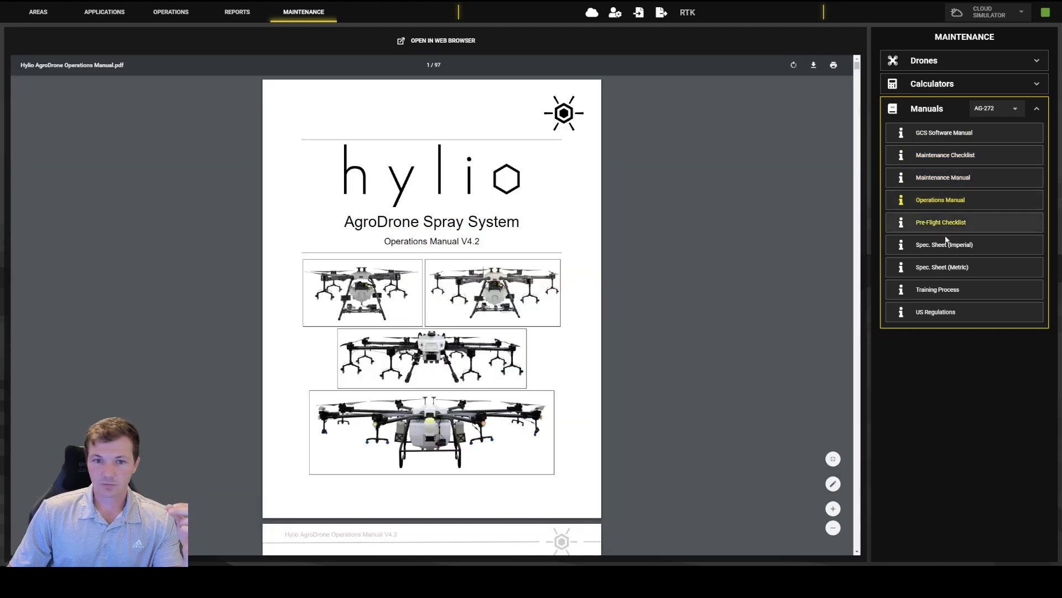
{"action": "left_click", "coordinate": [947, 226]}
{"action": "left_click", "coordinate": [947, 244]}
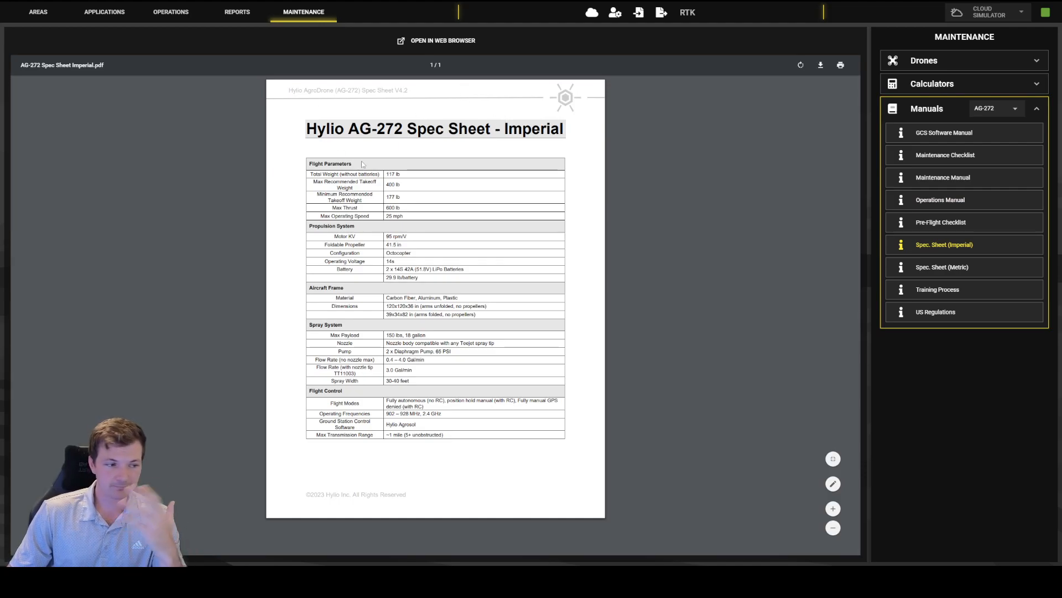
Step: View the metric spec sheet and Pre-Flight Checklist, and examine the table of contents in the Operations Manual
{"action": "left_click", "coordinate": [937, 267]}
{"action": "left_click", "coordinate": [974, 222]}
{"action": "left_click", "coordinate": [977, 208]}
{"action": "scroll", "coordinate": [593, 232], "scroll_direction": "down", "scroll_amount": 3}
{"action": "scroll", "coordinate": [545, 256], "scroll_direction": "up", "scroll_amount": 3}
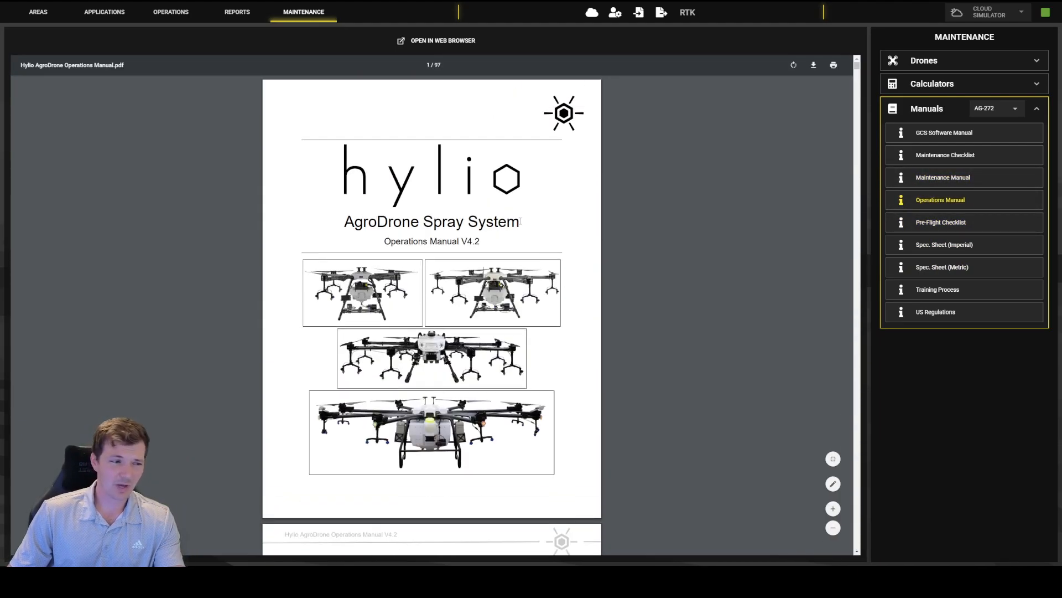
{"action": "scroll", "coordinate": [302, 162], "scroll_direction": "down", "scroll_amount": 10}
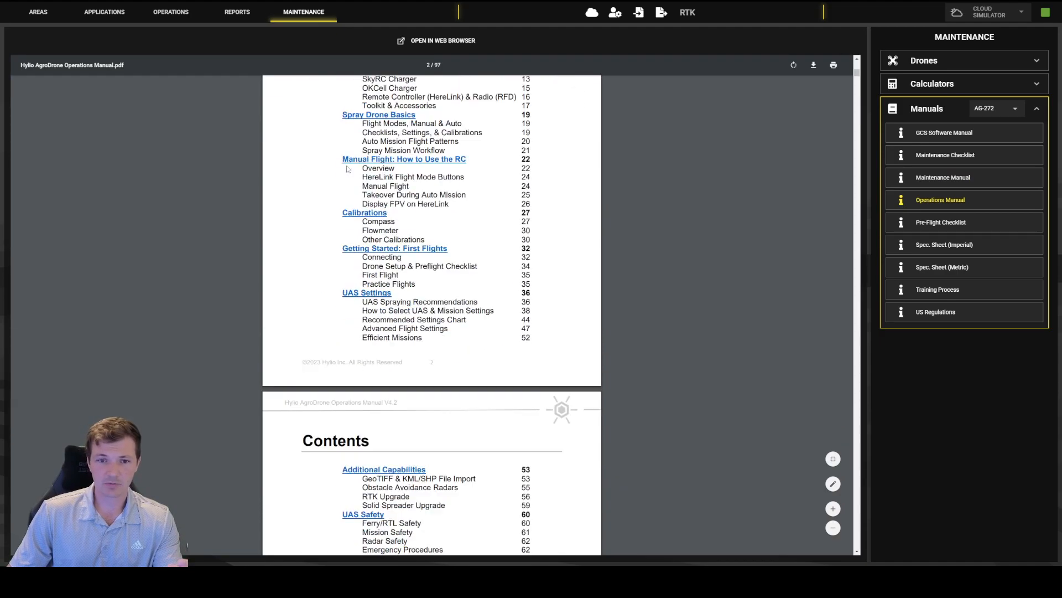
{"action": "scroll", "coordinate": [364, 244], "scroll_direction": "up", "scroll_amount": 10}
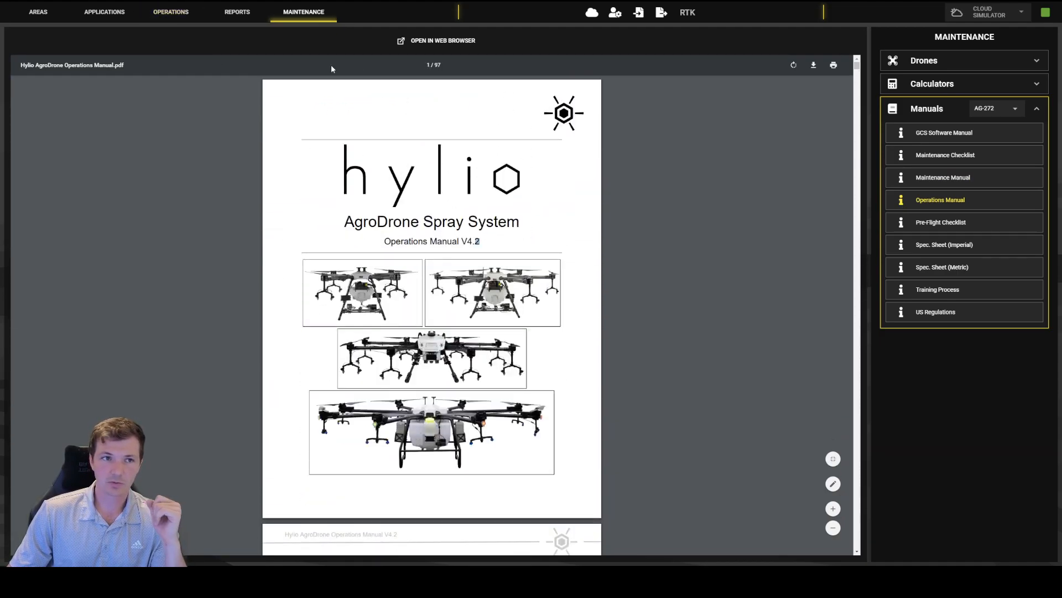
Step: Revisit the AG-272 spec sheets and Maintenance Manual, and open the GCS Software Manual
{"action": "left_click", "coordinate": [938, 271]}
{"action": "left_click", "coordinate": [945, 244]}
{"action": "left_click", "coordinate": [944, 177]}
{"action": "left_click", "coordinate": [944, 132]}
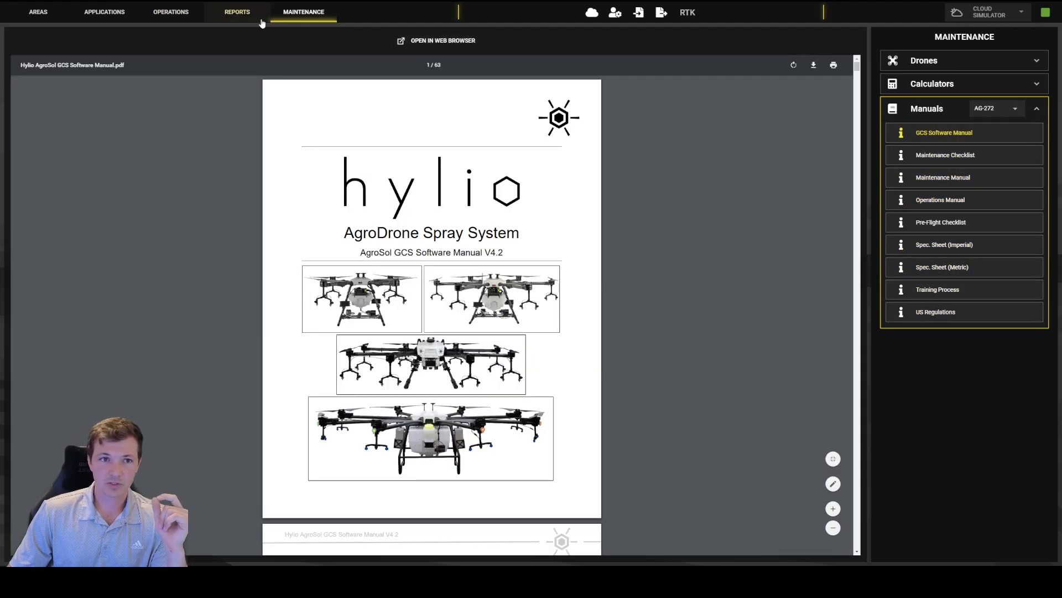
Step: Return to live operations and monitor AG272 #1 spraying the passes inside the tree-line bend
{"action": "left_click", "coordinate": [237, 12]}
{"action": "left_click", "coordinate": [176, 11]}
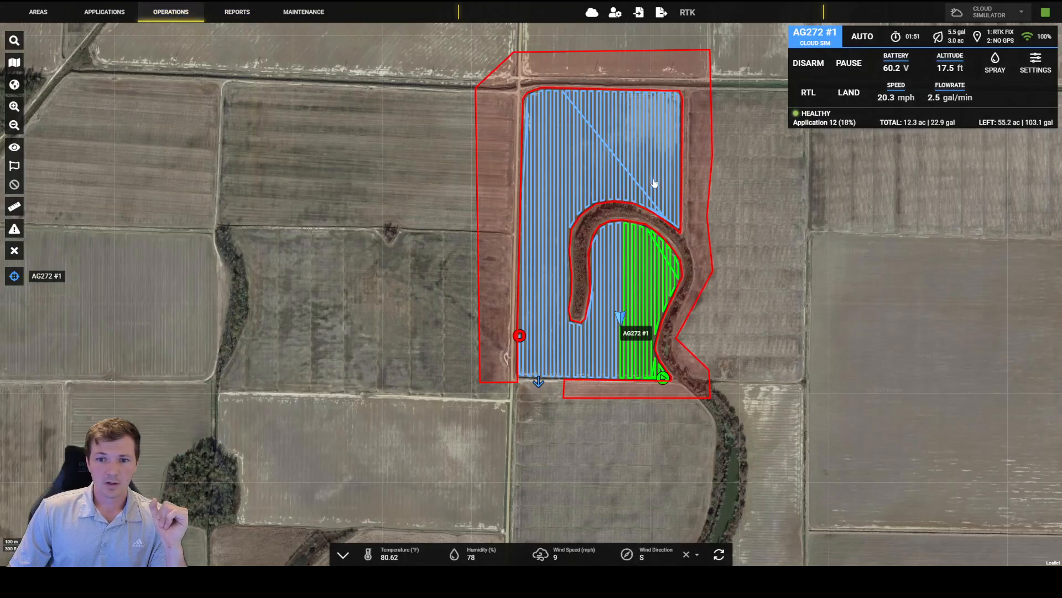
{"action": "scroll", "coordinate": [606, 249], "scroll_direction": "up", "scroll_amount": 2}
{"action": "left_click_drag", "start_coordinate": [610, 252], "coordinate": [643, 293]}
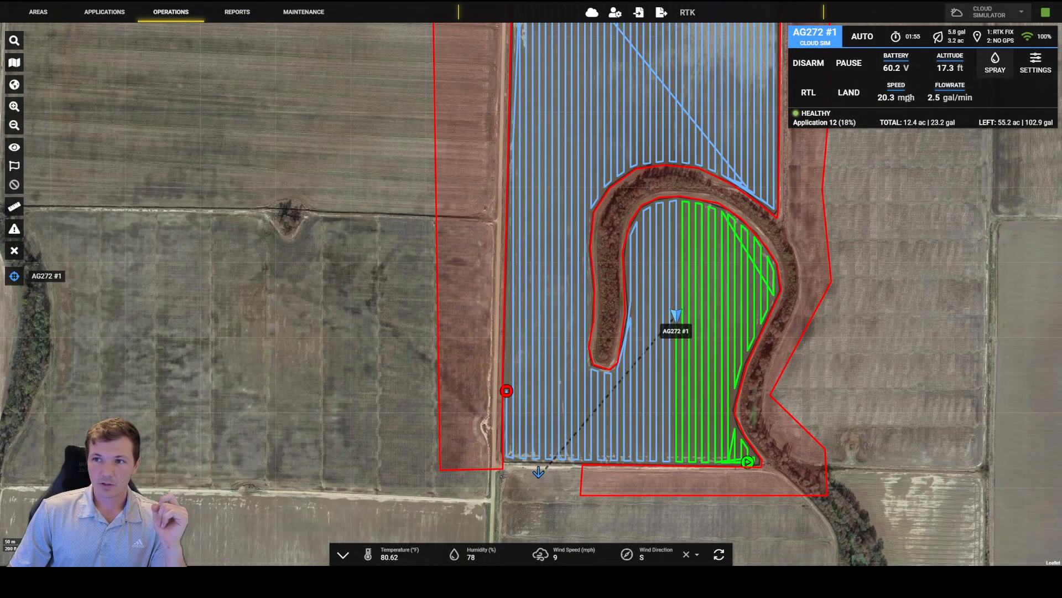
{"action": "left_click_drag", "start_coordinate": [924, 207], "coordinate": [905, 216]}
{"action": "scroll", "coordinate": [818, 206], "scroll_direction": "down", "scroll_amount": 2}
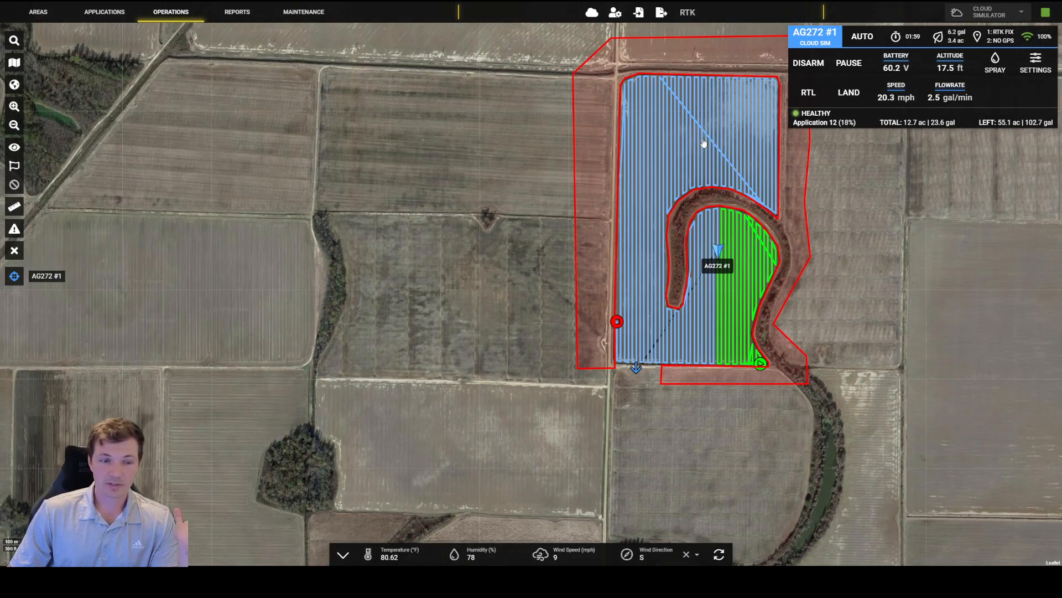
{"action": "scroll", "coordinate": [731, 169], "scroll_direction": "up", "scroll_amount": 2}
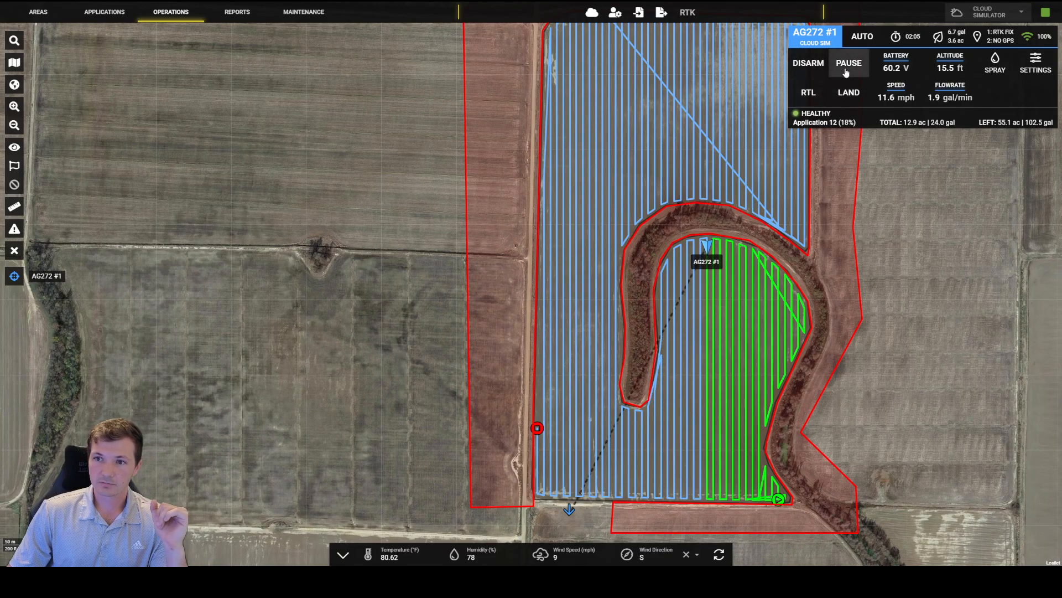
Step: Command AG272 #1 to return to launch and follow its flight around the tree-line exclusion toward the home point
{"action": "left_click", "coordinate": [808, 93]}
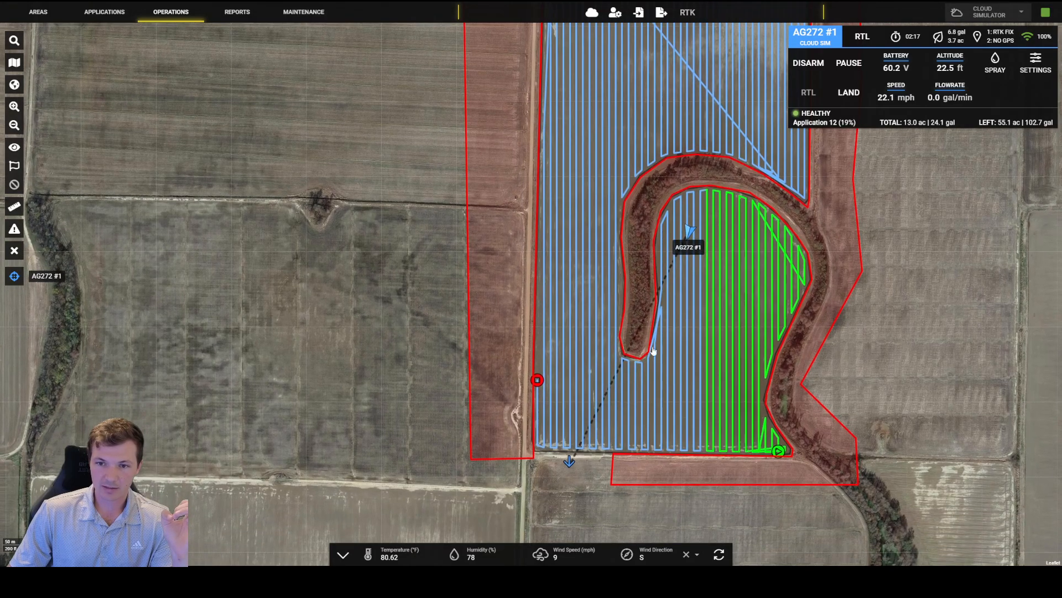
{"action": "scroll", "coordinate": [655, 369], "scroll_direction": "up", "scroll_amount": 1}
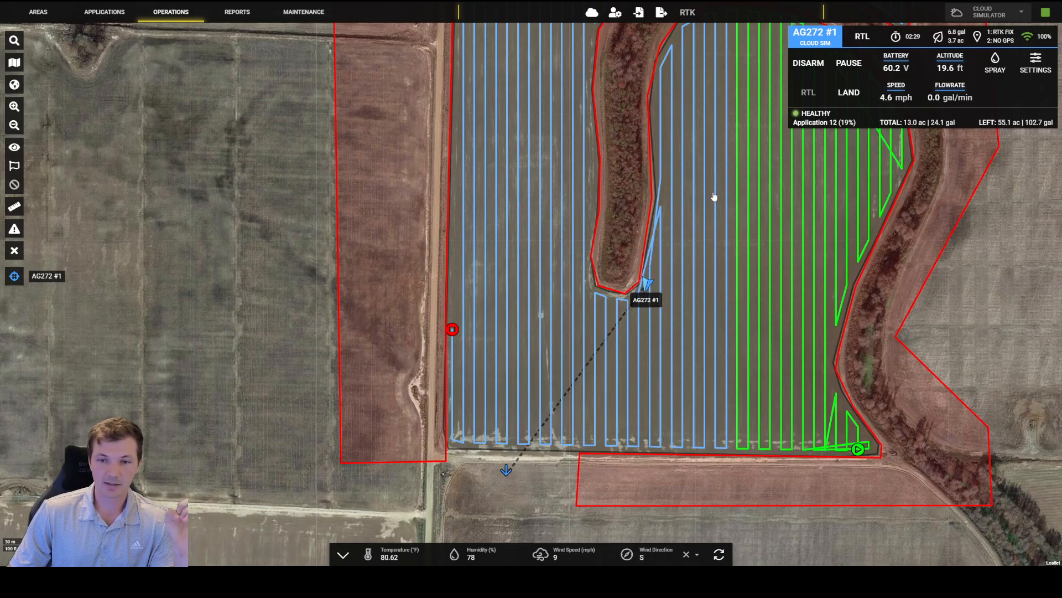
{"action": "scroll", "coordinate": [617, 238], "scroll_direction": "down", "scroll_amount": 1}
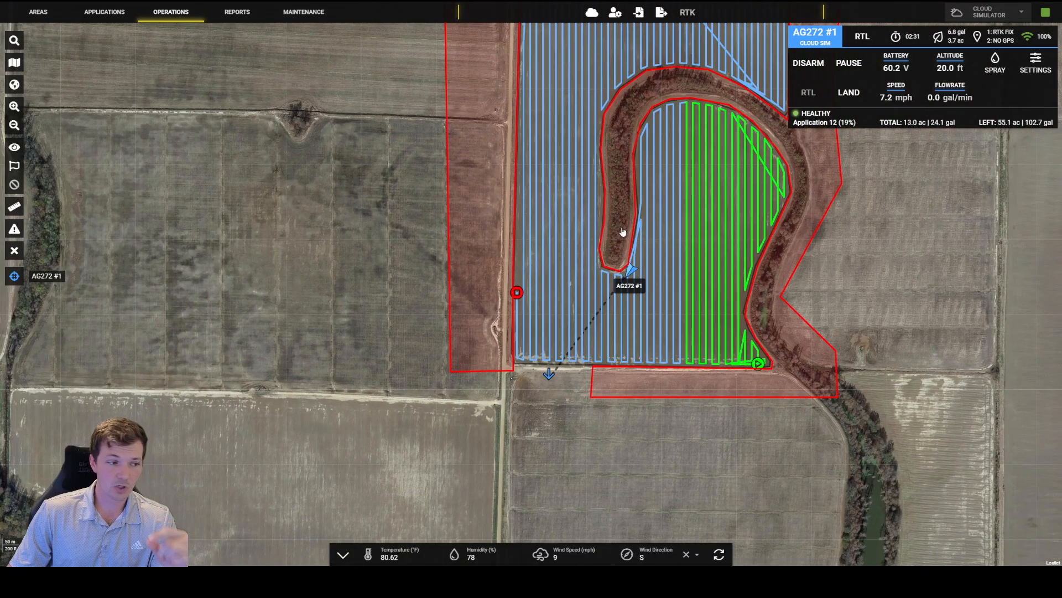
Step: Reopen AG272 #1's maintenance page and check Application 12's report
{"action": "left_click", "coordinate": [304, 12]}
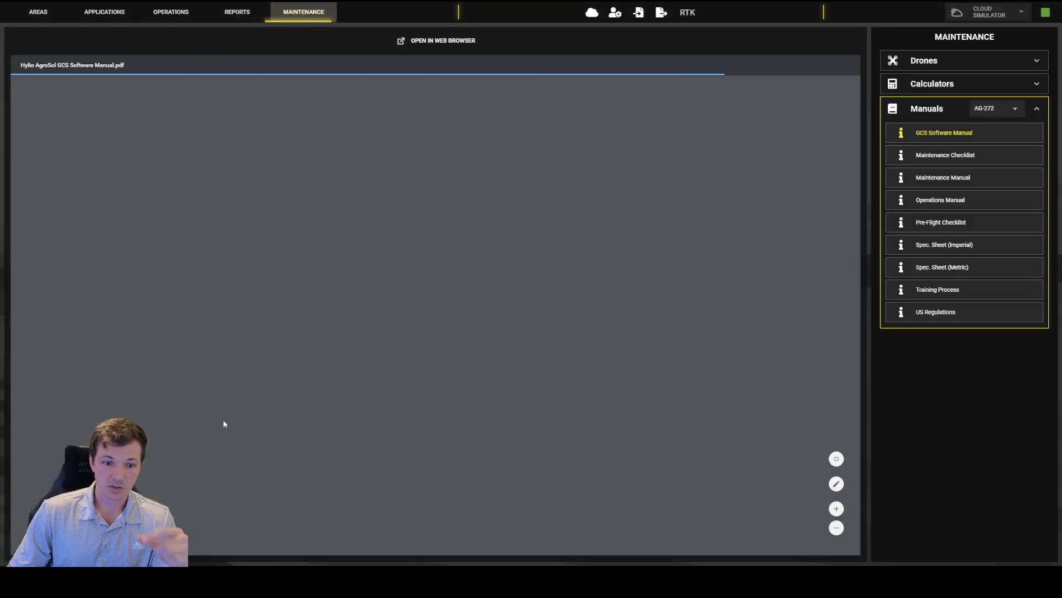
{"action": "left_click", "coordinate": [941, 61]}
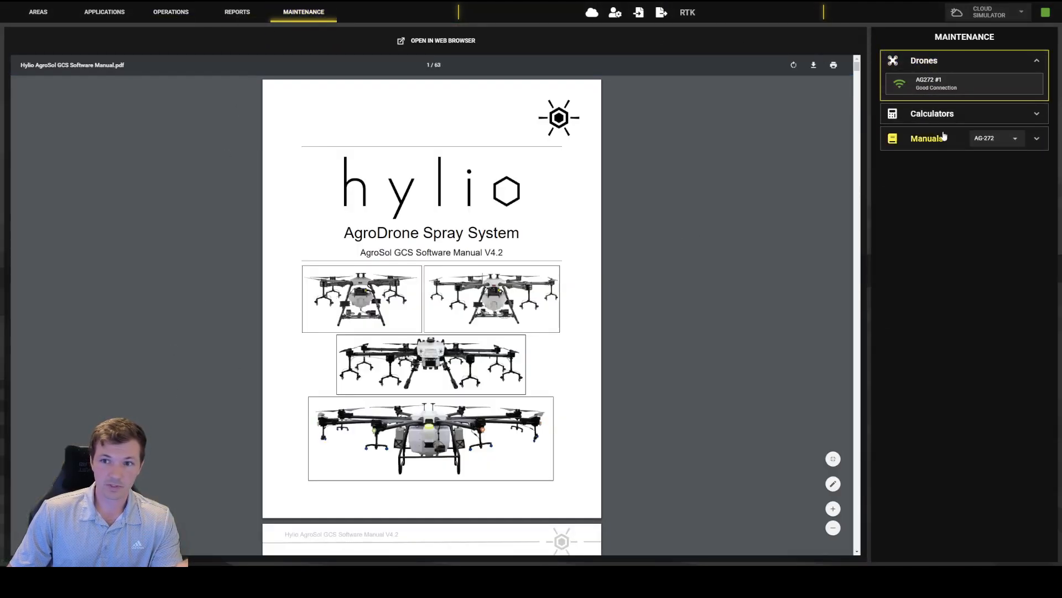
{"action": "left_click", "coordinate": [991, 82]}
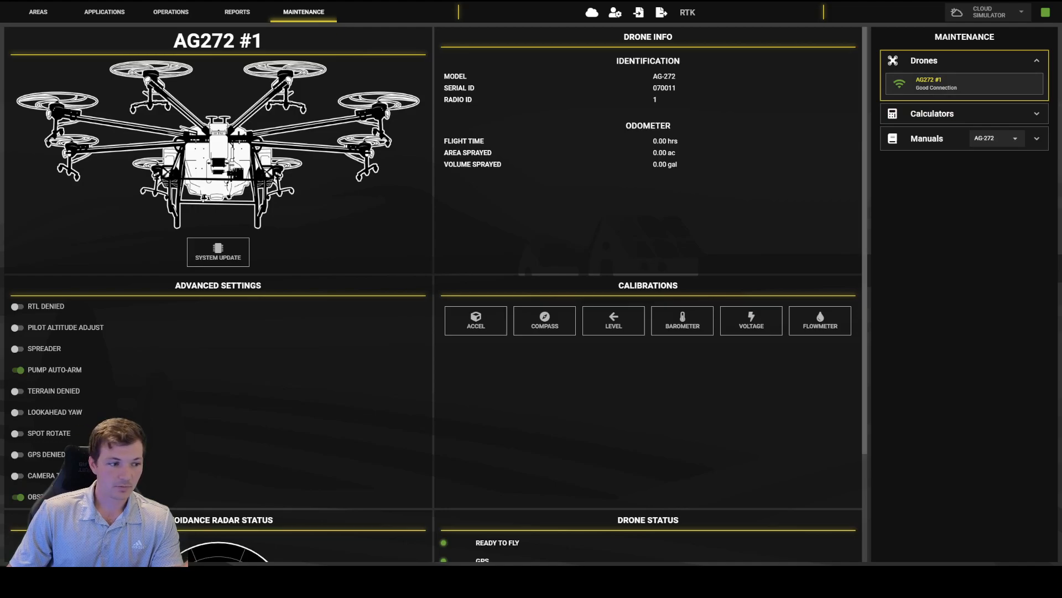
{"action": "left_click", "coordinate": [238, 12]}
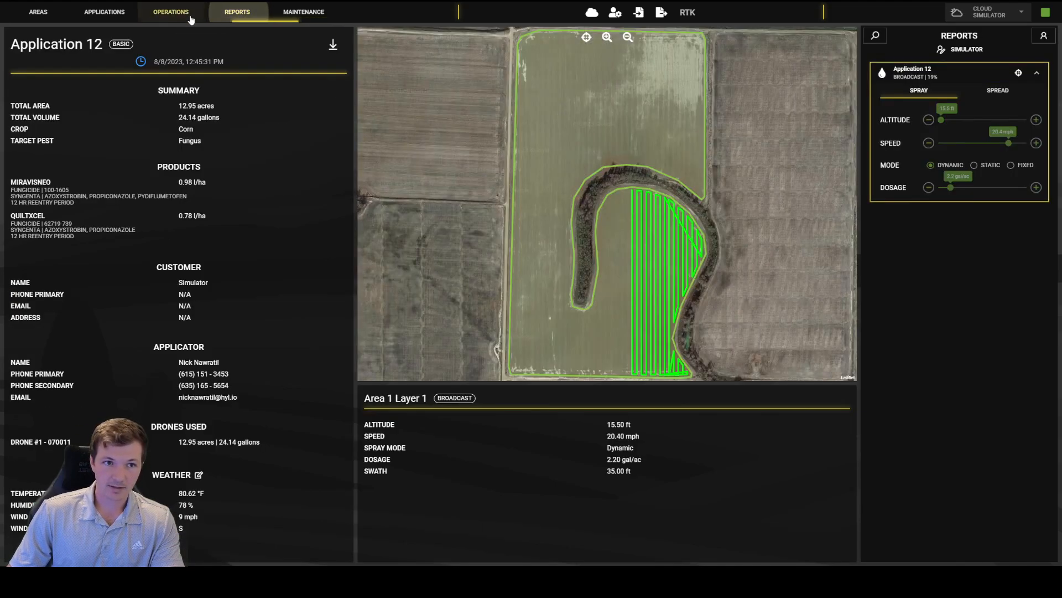
Step: Return to live operations, arm the landed AG272 #1, and launch it to resume Application 12
{"action": "left_click", "coordinate": [171, 11]}
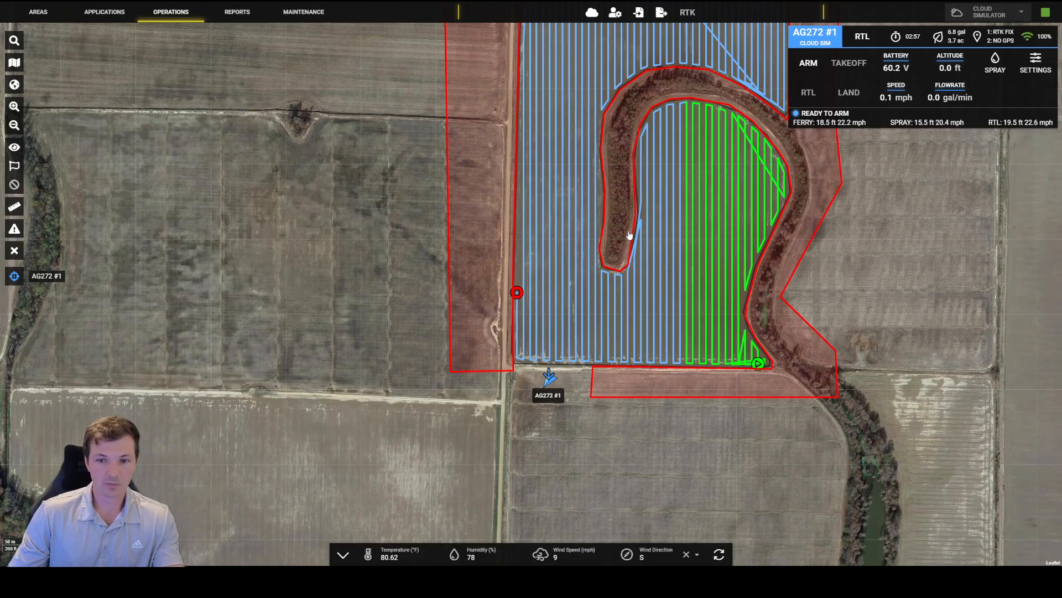
{"action": "left_click", "coordinate": [808, 76]}
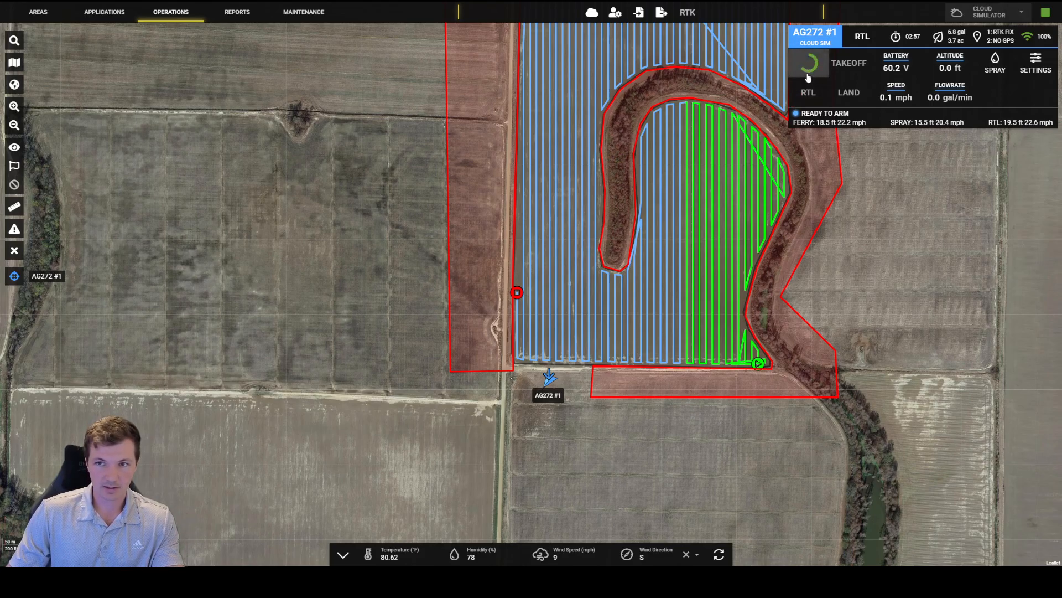
{"action": "left_click", "coordinate": [848, 65]}
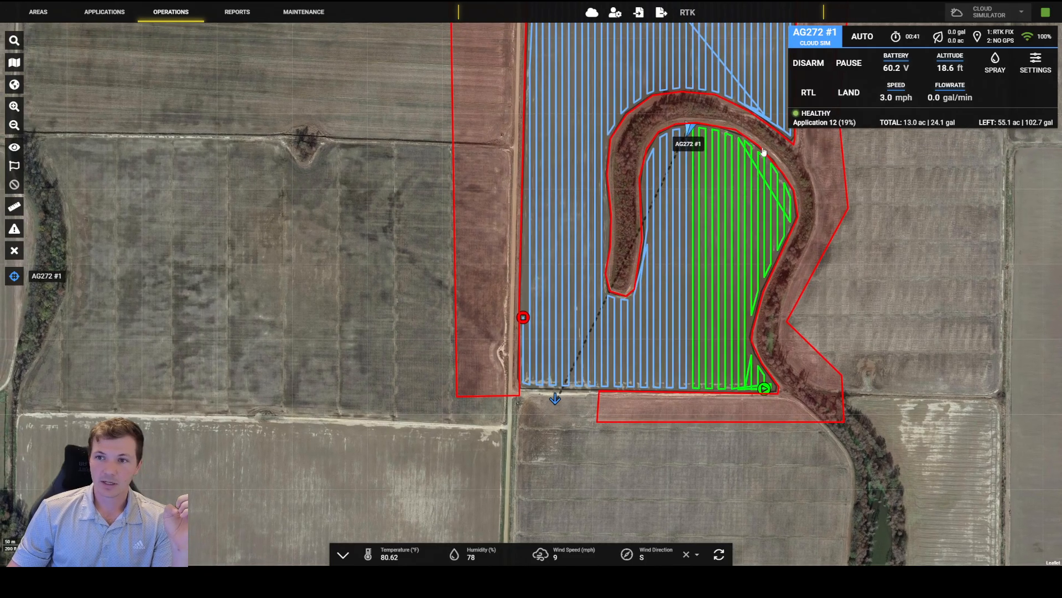
Step: Pause AG272 #1's spray mission and move the drone a short way southeast over the sprayed passes inside the tree-line bend
{"action": "left_click", "coordinate": [807, 94]}
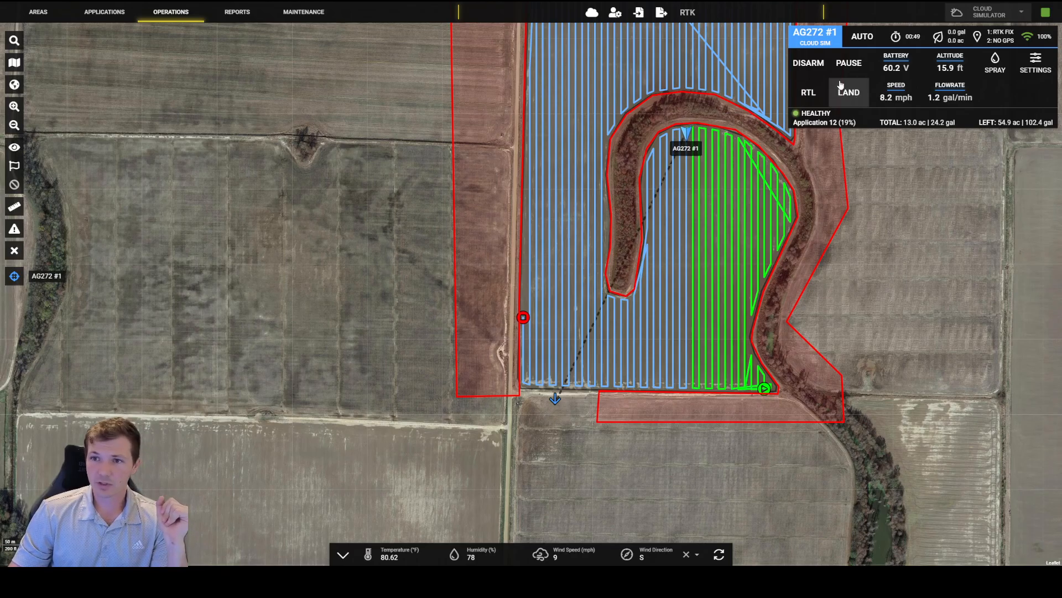
{"action": "left_click", "coordinate": [843, 69]}
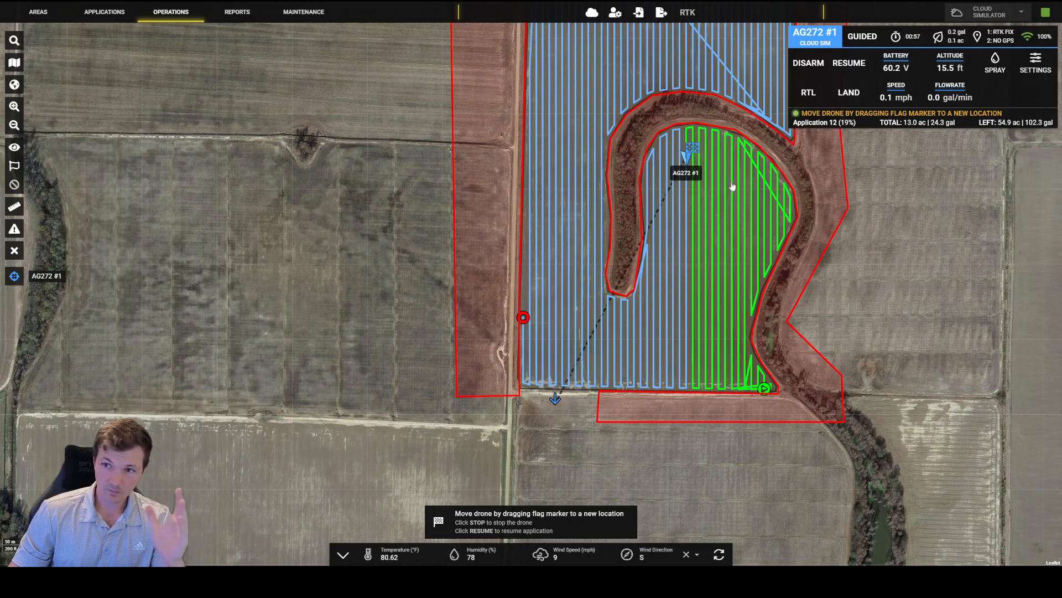
{"action": "scroll", "coordinate": [732, 186], "scroll_direction": "up", "scroll_amount": 2}
{"action": "scroll", "coordinate": [700, 194], "scroll_direction": "down", "scroll_amount": 1}
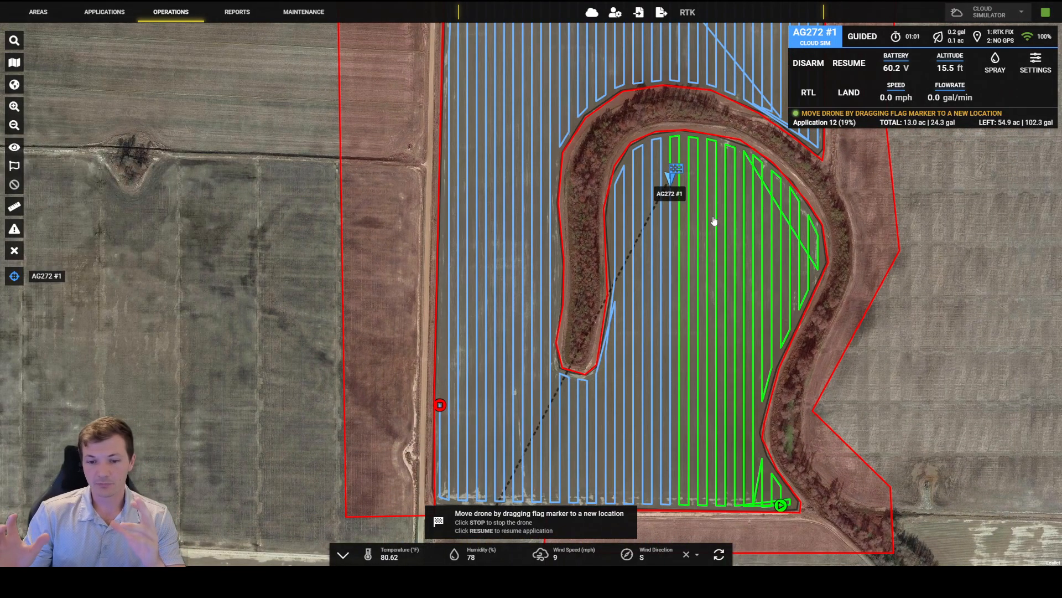
{"action": "scroll", "coordinate": [708, 233], "scroll_direction": "down", "scroll_amount": 2}
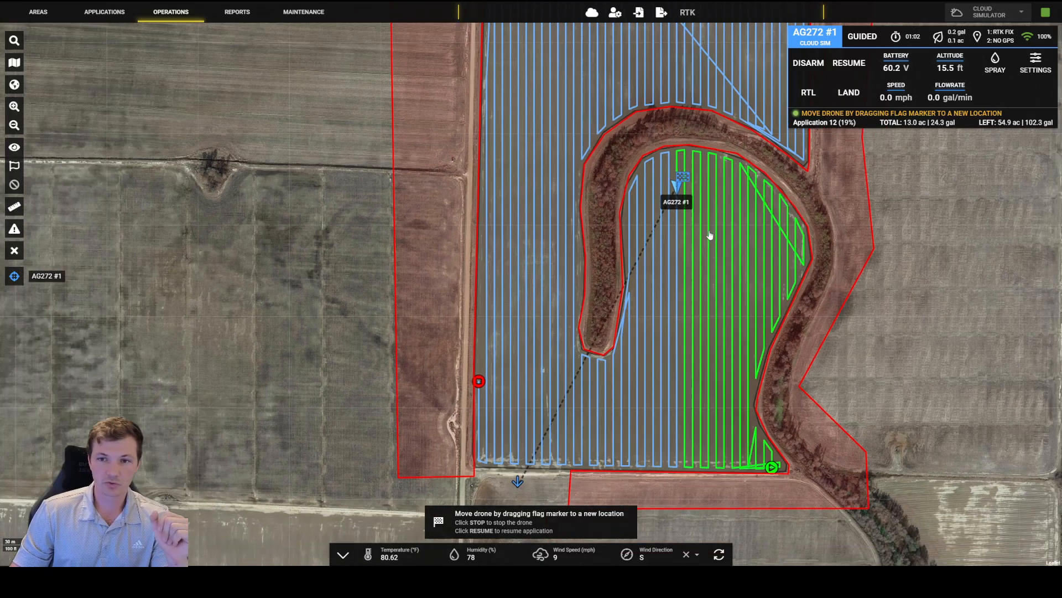
{"action": "scroll", "coordinate": [691, 210], "scroll_direction": "up", "scroll_amount": 2}
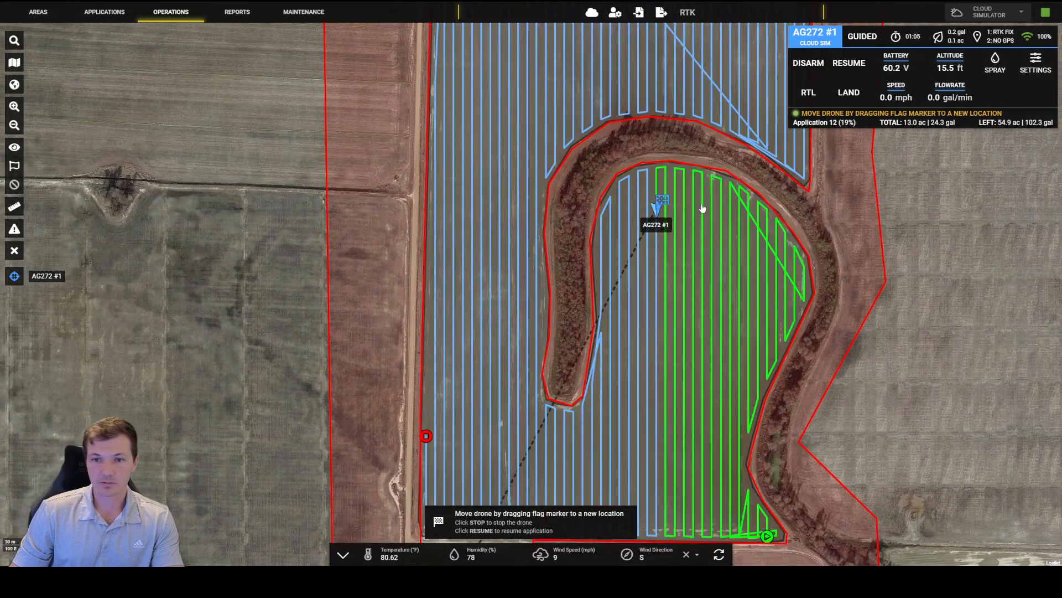
{"action": "scroll", "coordinate": [667, 216], "scroll_direction": "down", "scroll_amount": 2}
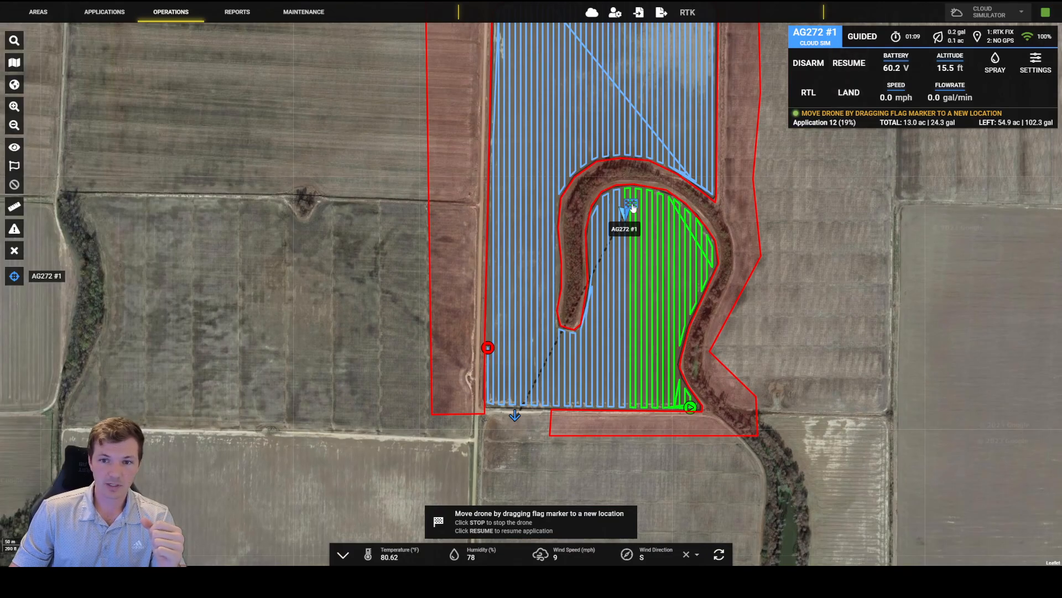
{"action": "scroll", "coordinate": [632, 209], "scroll_direction": "up", "scroll_amount": 2}
{"action": "scroll", "coordinate": [647, 209], "scroll_direction": "down", "scroll_amount": 1}
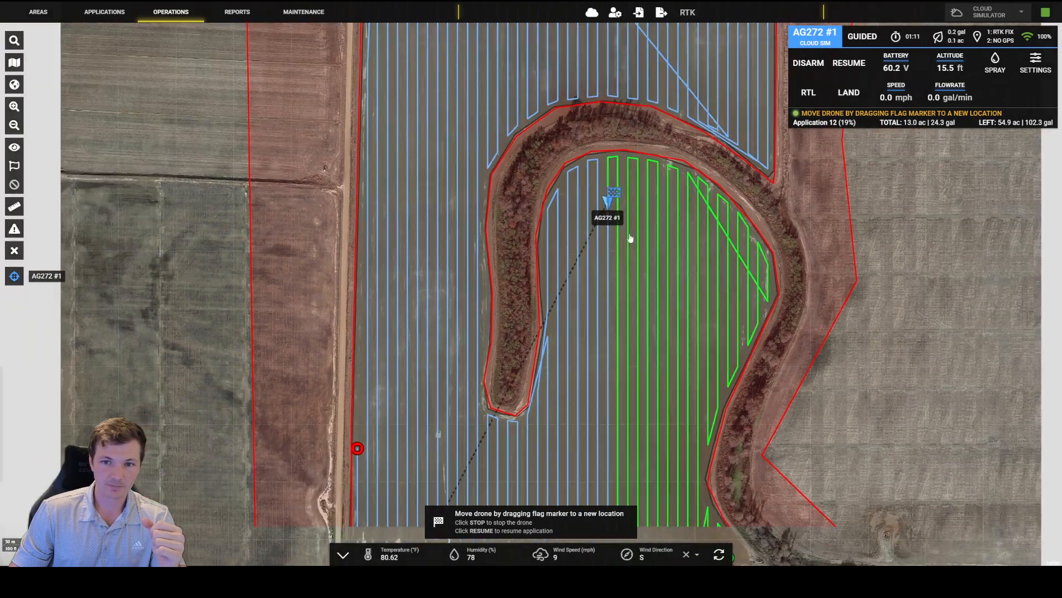
{"action": "left_click_drag", "start_coordinate": [620, 170], "coordinate": [651, 226]}
{"action": "key", "text": "Return"}
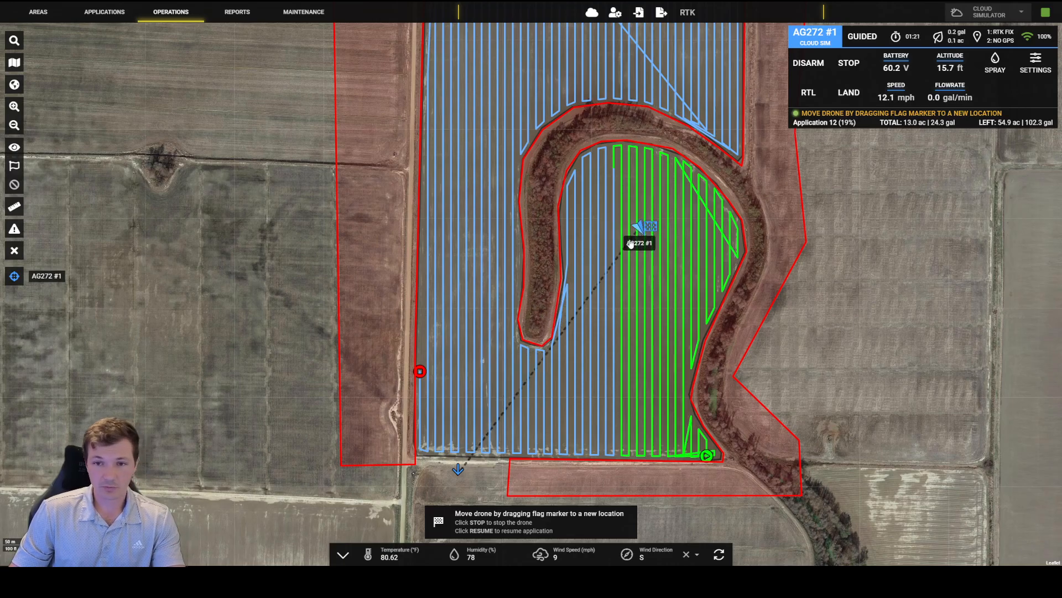
Step: Redirect AG272 #1 west into the unsprayed passes, and south to a point just east of the tree-line exclusion's tip
{"action": "left_click_drag", "start_coordinate": [651, 227], "coordinate": [586, 255]}
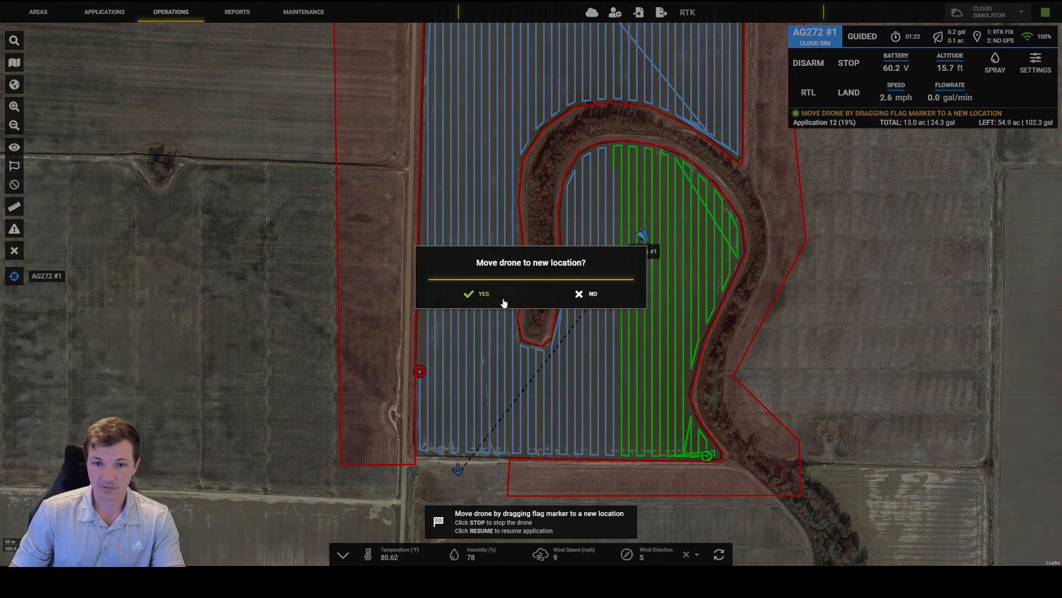
{"action": "left_click", "coordinate": [493, 289]}
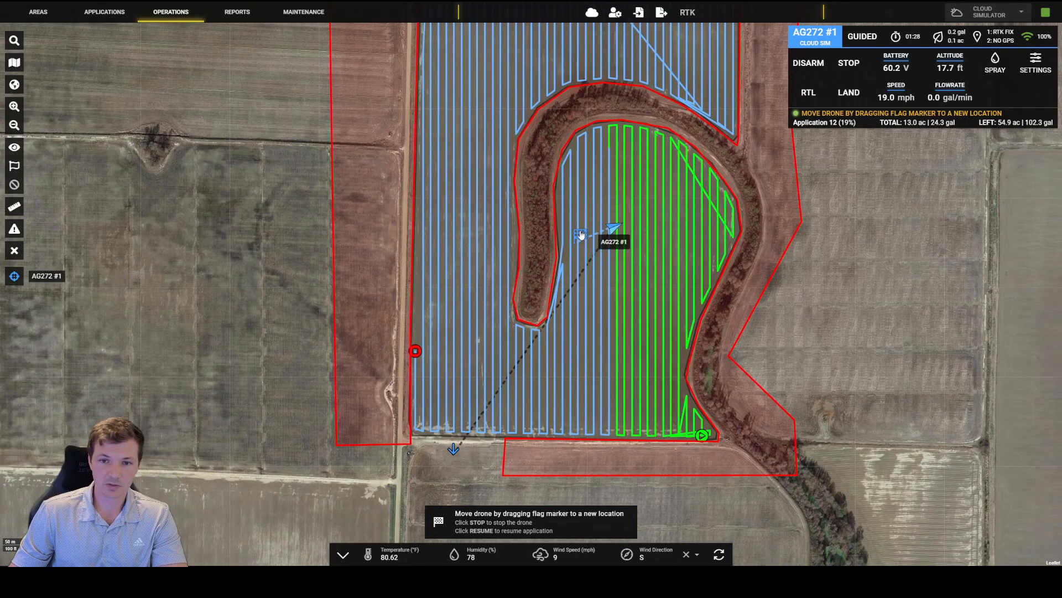
{"action": "left_click_drag", "start_coordinate": [581, 235], "coordinate": [579, 310]}
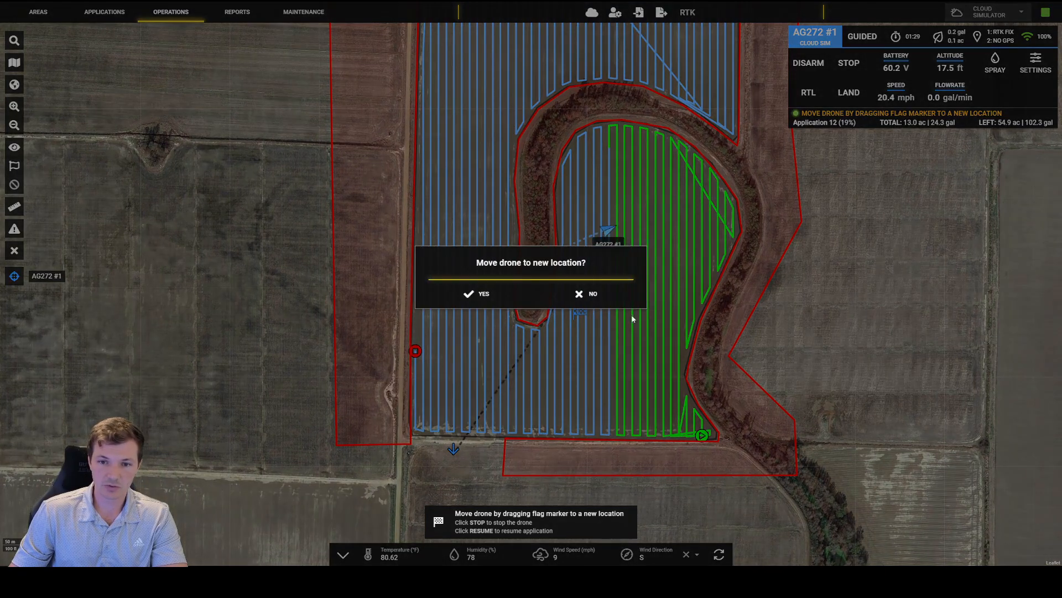
{"action": "left_click", "coordinate": [476, 294]}
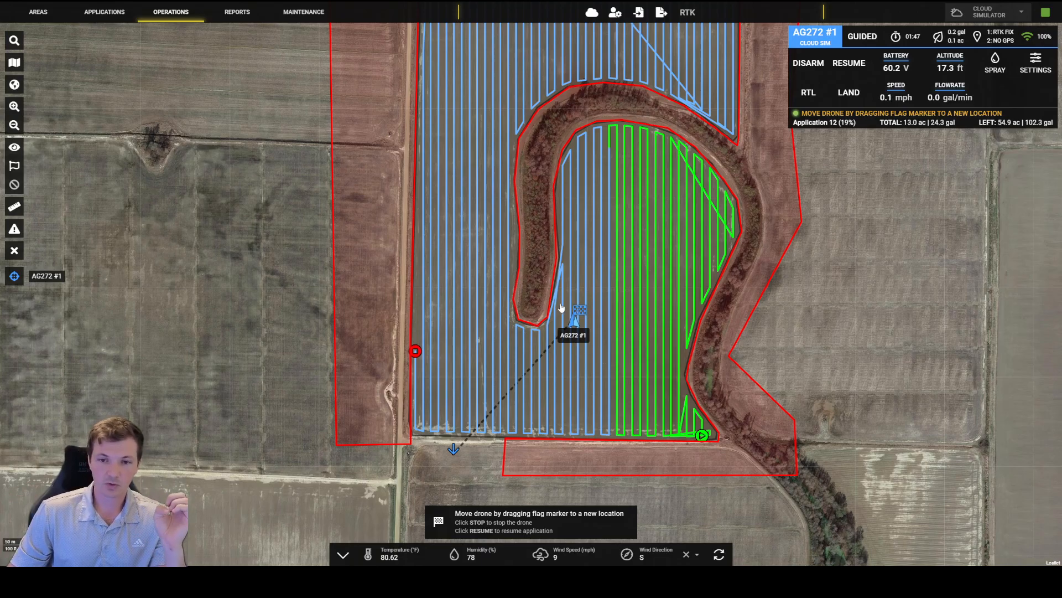
Step: Send AG272 #1 northeast toward the sprayed passes, and redirect it to the field strip west of the tree-line exclusion
{"action": "left_click_drag", "start_coordinate": [584, 311], "coordinate": [627, 283]}
{"action": "left_click", "coordinate": [480, 294]}
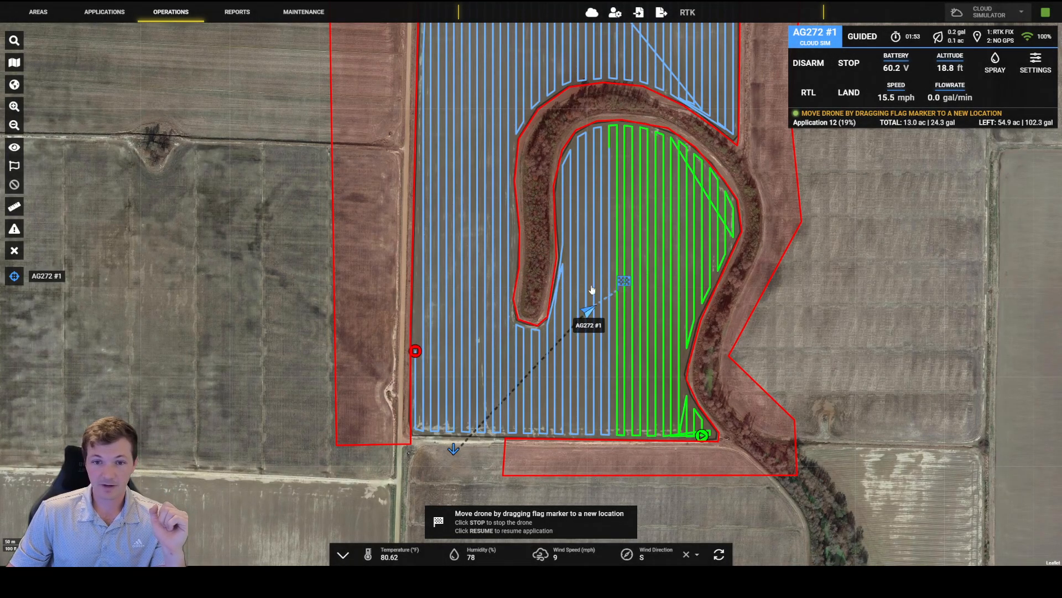
{"action": "left_click_drag", "start_coordinate": [628, 285], "coordinate": [500, 279]}
{"action": "left_click", "coordinate": [487, 292]}
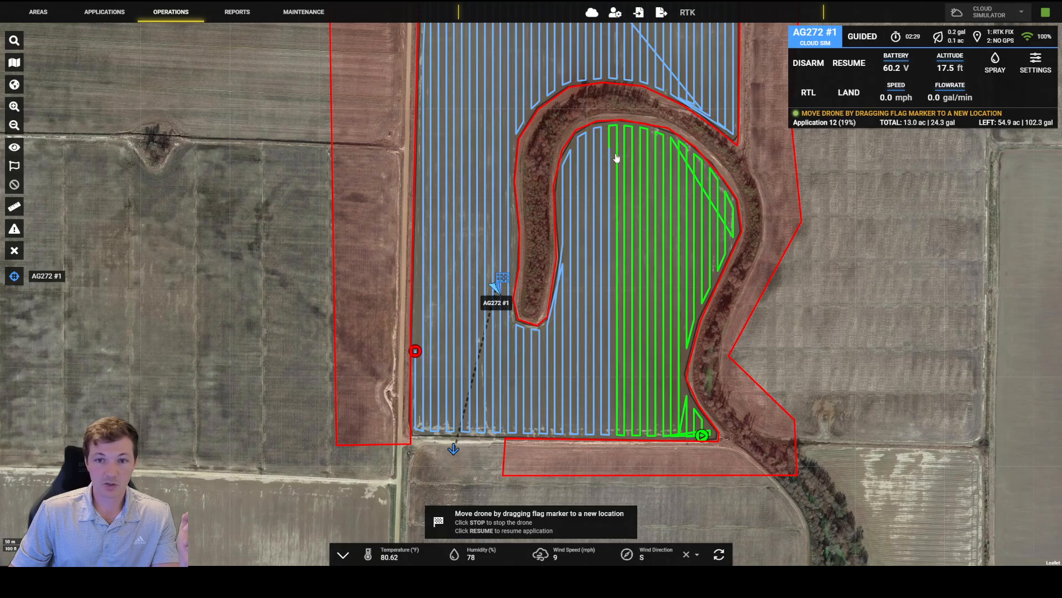
Step: Resume Application 12 and follow AG272 #1 around the tree-line exclusion back to its unfinished pass
{"action": "left_click", "coordinate": [858, 69]}
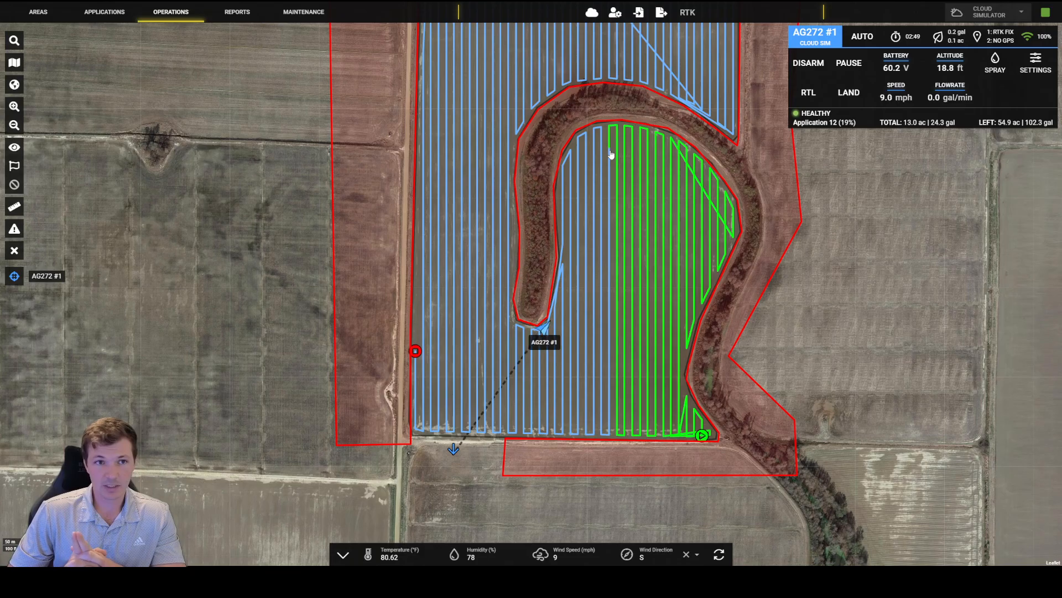
{"action": "left_click_drag", "start_coordinate": [695, 169], "coordinate": [674, 251]}
{"action": "scroll", "coordinate": [619, 280], "scroll_direction": "down", "scroll_amount": 3}
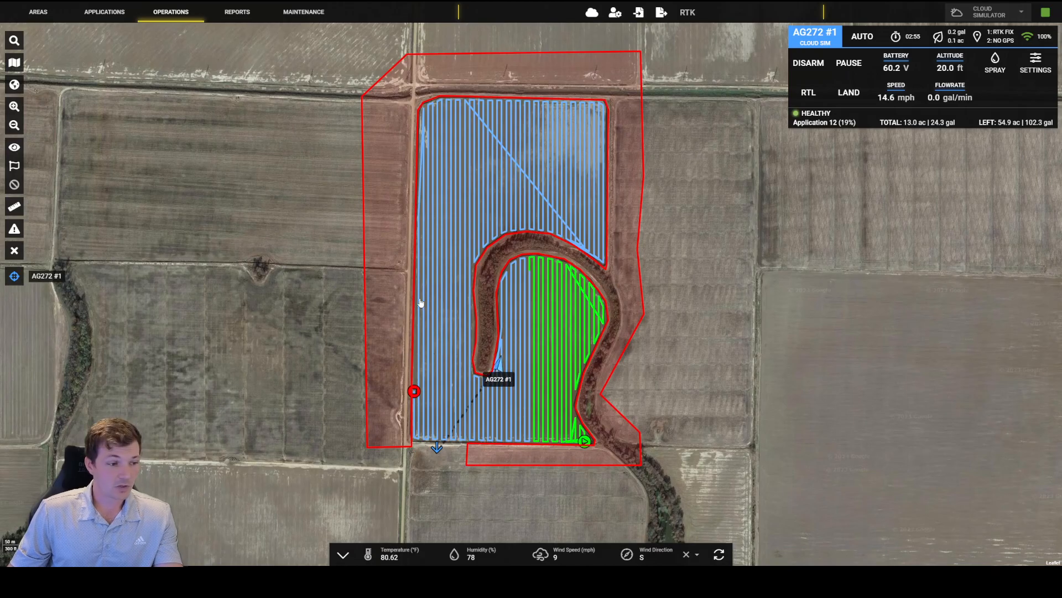
{"action": "scroll", "coordinate": [504, 264], "scroll_direction": "down", "scroll_amount": 1}
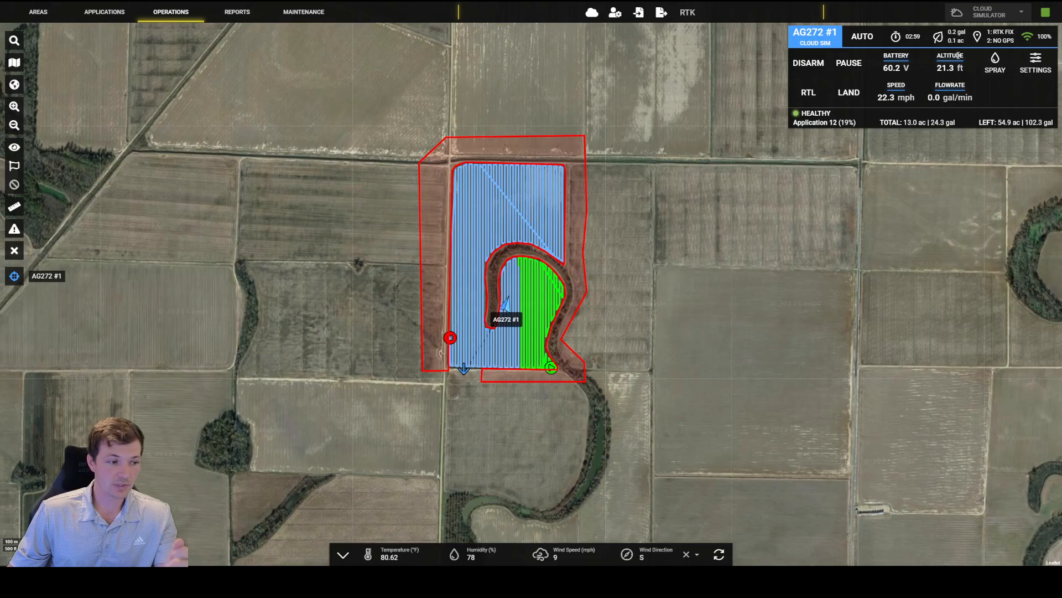
{"action": "left_click_drag", "start_coordinate": [705, 140], "coordinate": [696, 156]}
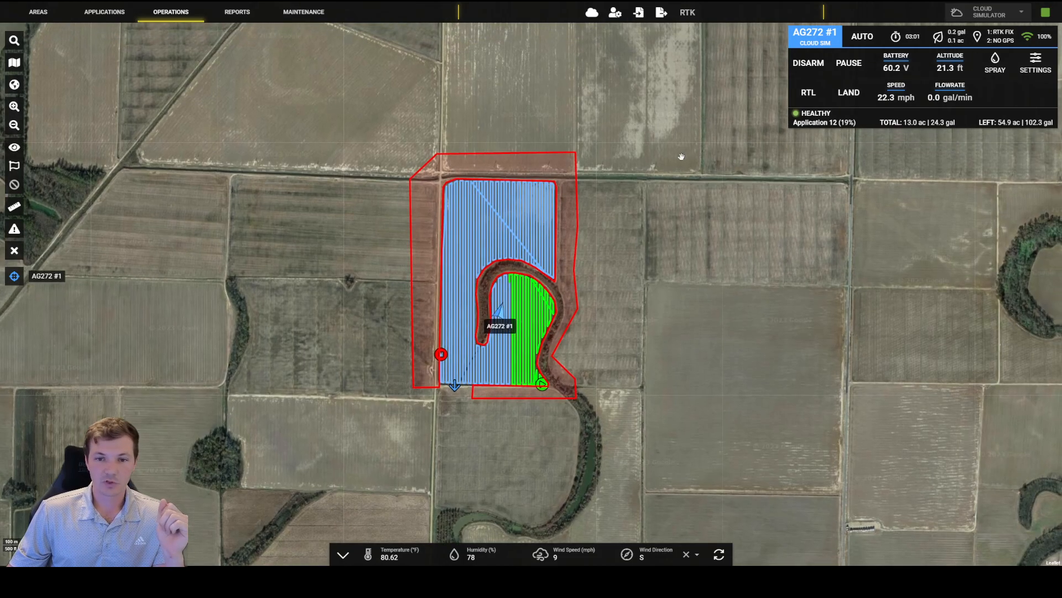
{"action": "scroll", "coordinate": [696, 157], "scroll_direction": "up", "scroll_amount": 2}
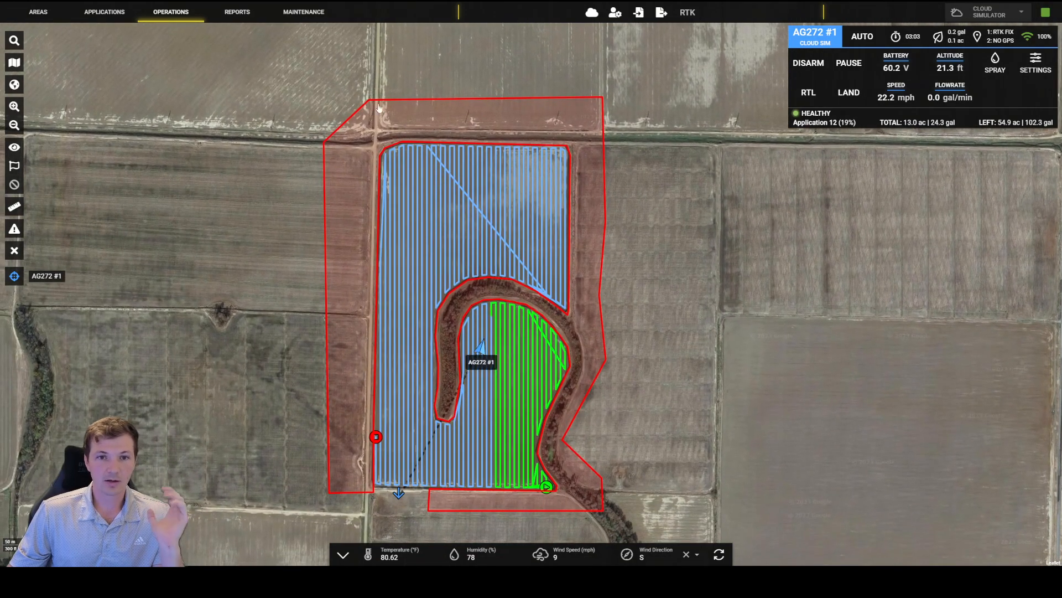
Step: Look through the areas, applications, operations, reports and maintenance sections, and return to AG272 #1's live operations
{"action": "left_click", "coordinate": [40, 12]}
{"action": "left_click", "coordinate": [104, 12]}
{"action": "left_click", "coordinate": [171, 11]}
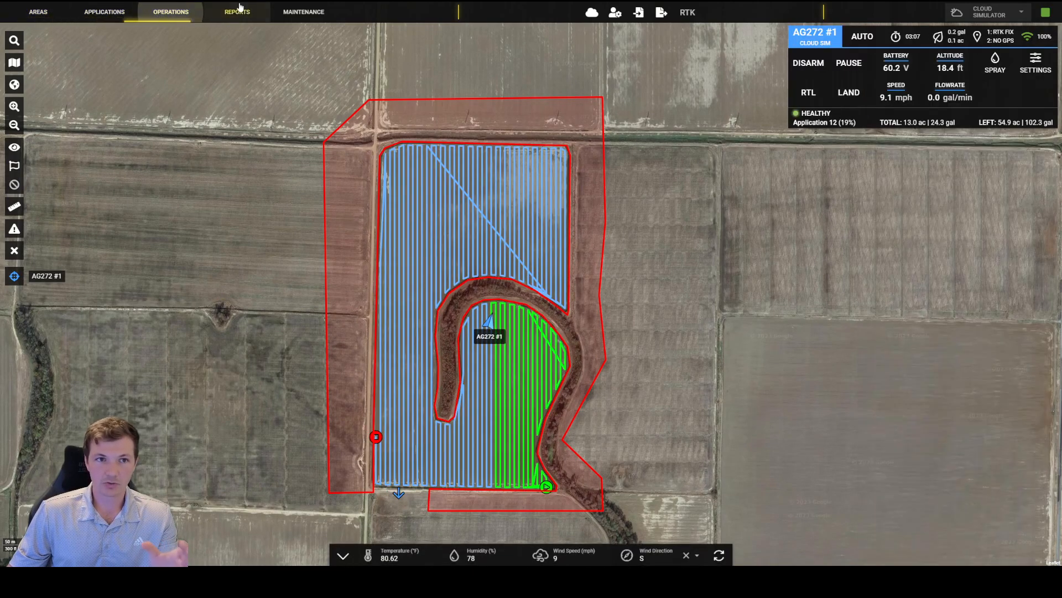
{"action": "left_click", "coordinate": [240, 7]}
{"action": "left_click", "coordinate": [304, 12]}
{"action": "left_click", "coordinate": [104, 11]}
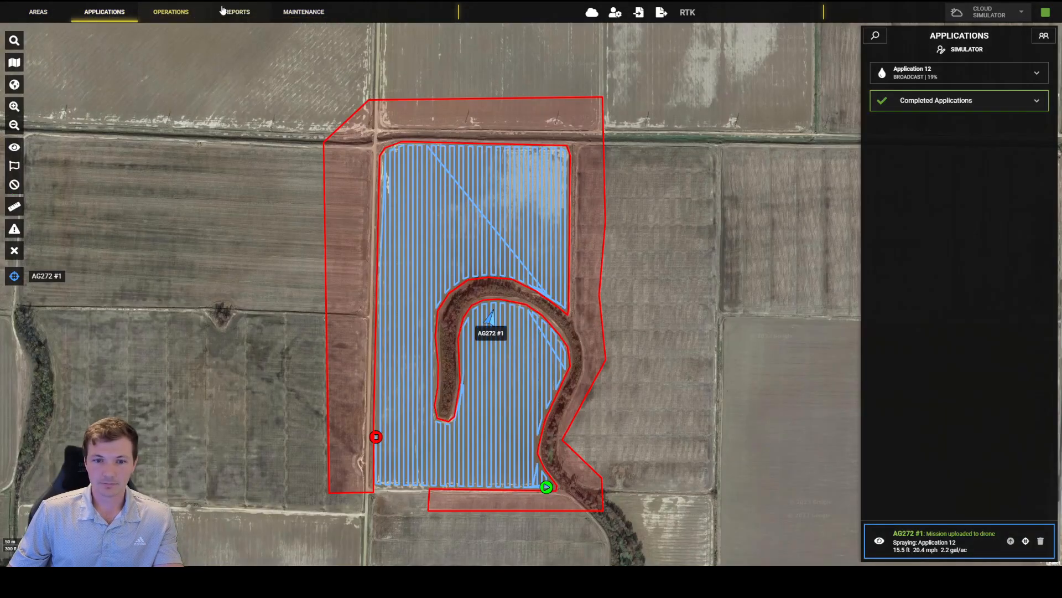
{"action": "left_click", "coordinate": [177, 14]}
{"action": "left_click_drag", "start_coordinate": [520, 228], "coordinate": [532, 211]}
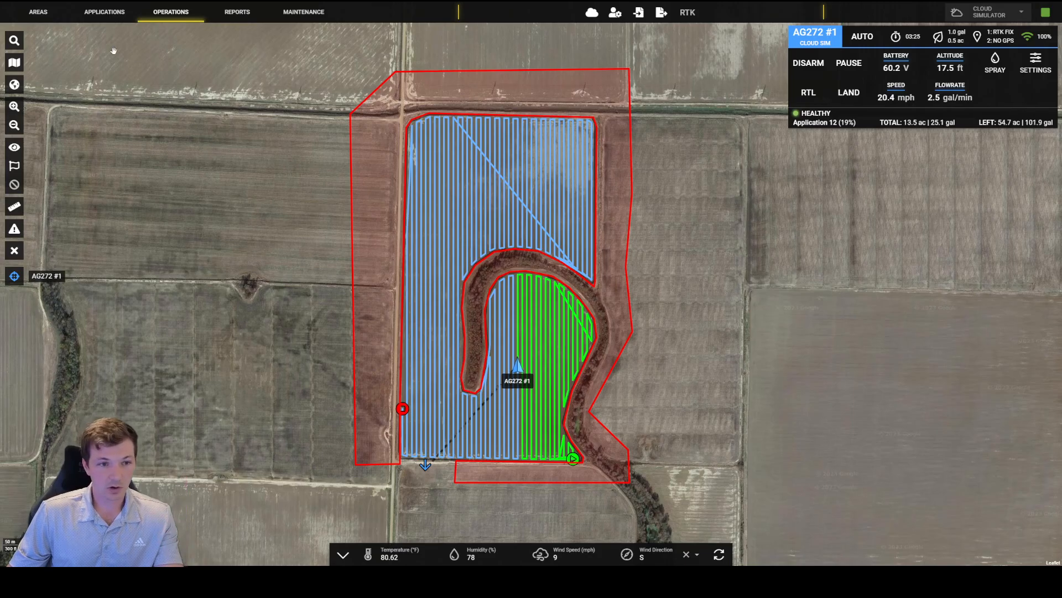
Step: Revisit the main sections from areas through maintenance, and monitor AG272 #1's spray progress across the whole field
{"action": "left_click", "coordinate": [38, 11]}
{"action": "left_click", "coordinate": [104, 12]}
{"action": "left_click", "coordinate": [171, 11]}
{"action": "left_click", "coordinate": [252, 12]}
{"action": "left_click", "coordinate": [304, 12]}
{"action": "left_click", "coordinate": [170, 11]}
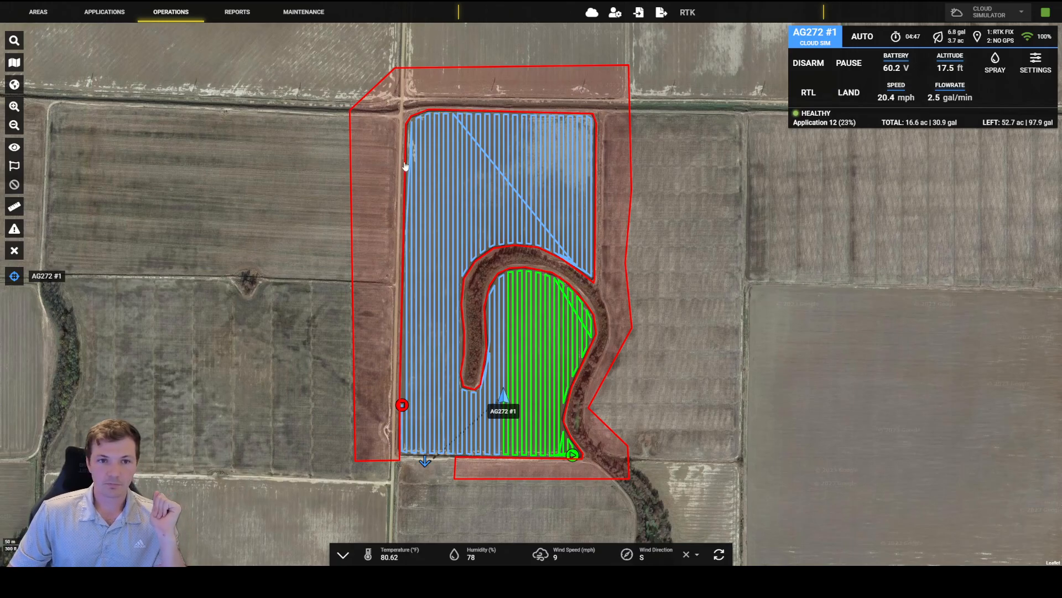
{"action": "scroll", "coordinate": [540, 210], "scroll_direction": "up", "scroll_amount": 2}
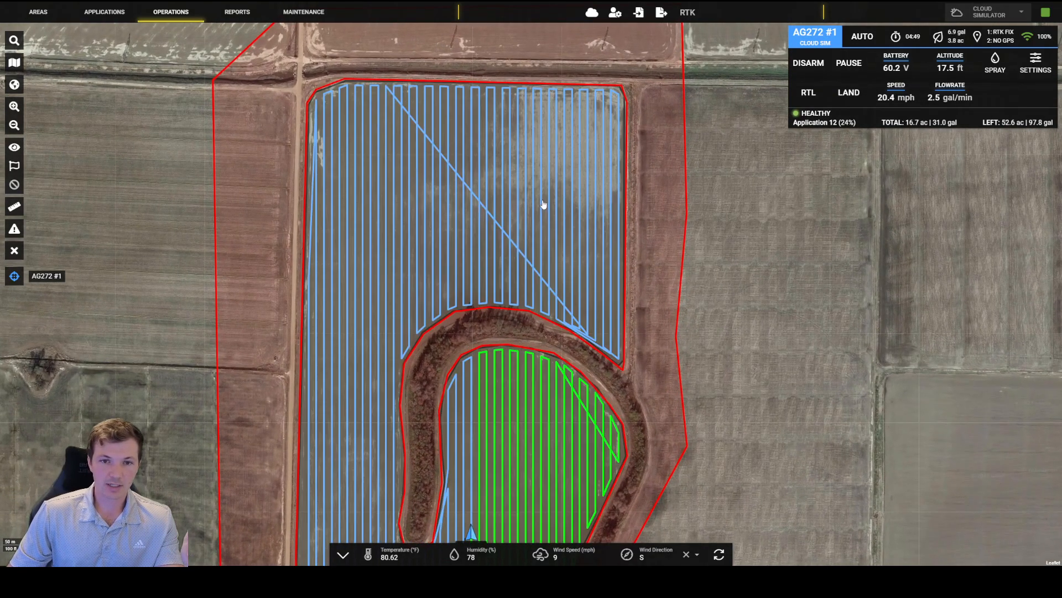
{"action": "scroll", "coordinate": [544, 205], "scroll_direction": "down", "scroll_amount": 2}
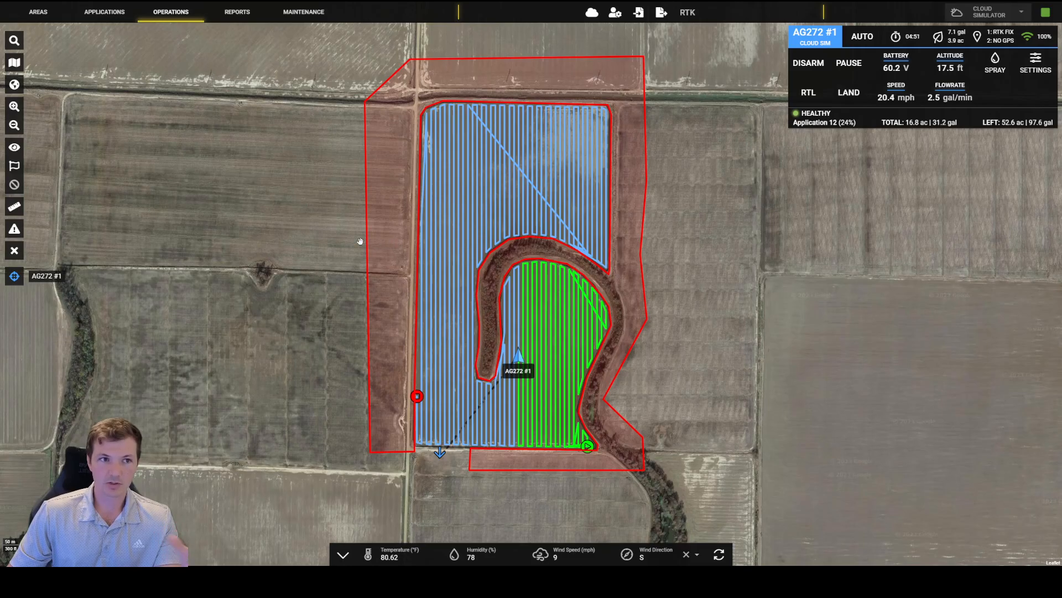